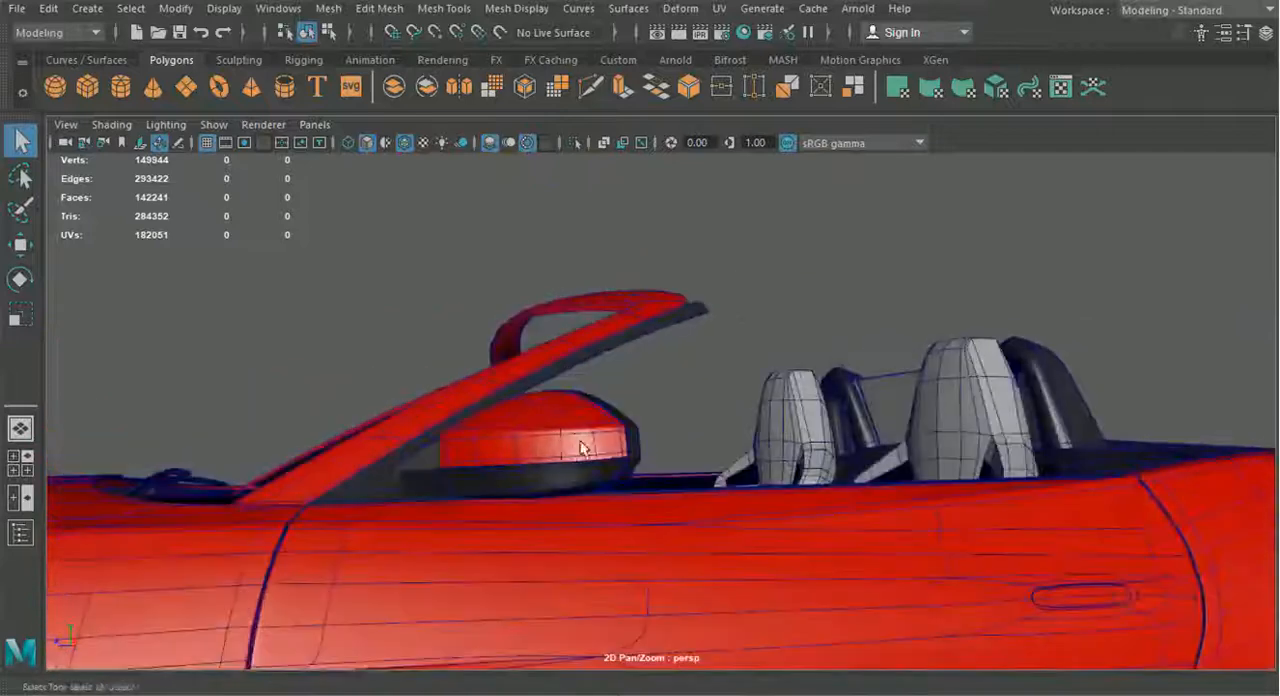
# Examine the windshield frame, its seals and the header bar from the side, rear and cockpit angles
pyautogui.keyDown('alt'); pyautogui.moveTo(649, 411); pyautogui.dragTo(417, 460); pyautogui.keyUp('alt')
pyautogui.keyDown('alt'); pyautogui.moveTo(417, 460); pyautogui.dragTo(705, 425, button='right'); pyautogui.keyUp('alt')
pyautogui.keyDown('alt'); pyautogui.moveTo(705, 425); pyautogui.dragTo(710, 441); pyautogui.keyUp('alt')
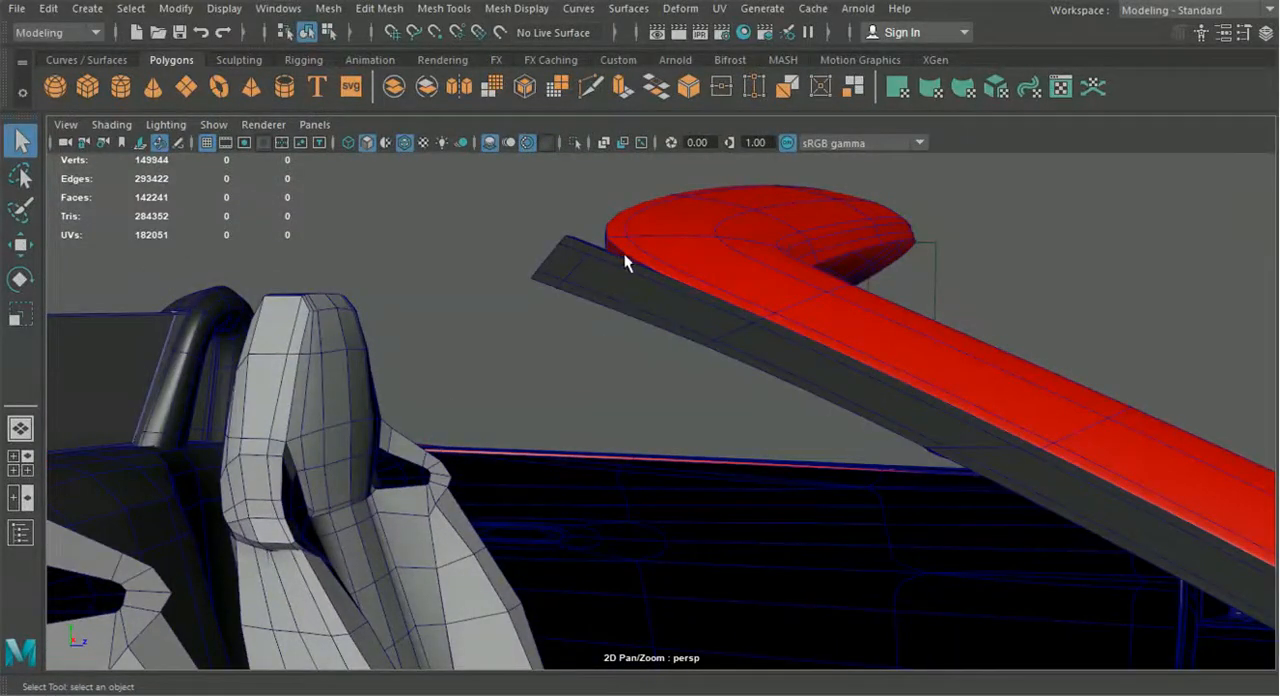
pyautogui.keyDown('alt'); pyautogui.moveTo(738, 318); pyautogui.dragTo(643, 349); pyautogui.keyUp('alt')
pyautogui.keyDown('alt'); pyautogui.moveTo(806, 366); pyautogui.dragTo(572, 363); pyautogui.keyUp('alt')
pyautogui.keyDown('alt'); pyautogui.moveTo(826, 395); pyautogui.dragTo(705, 460); pyautogui.keyUp('alt')
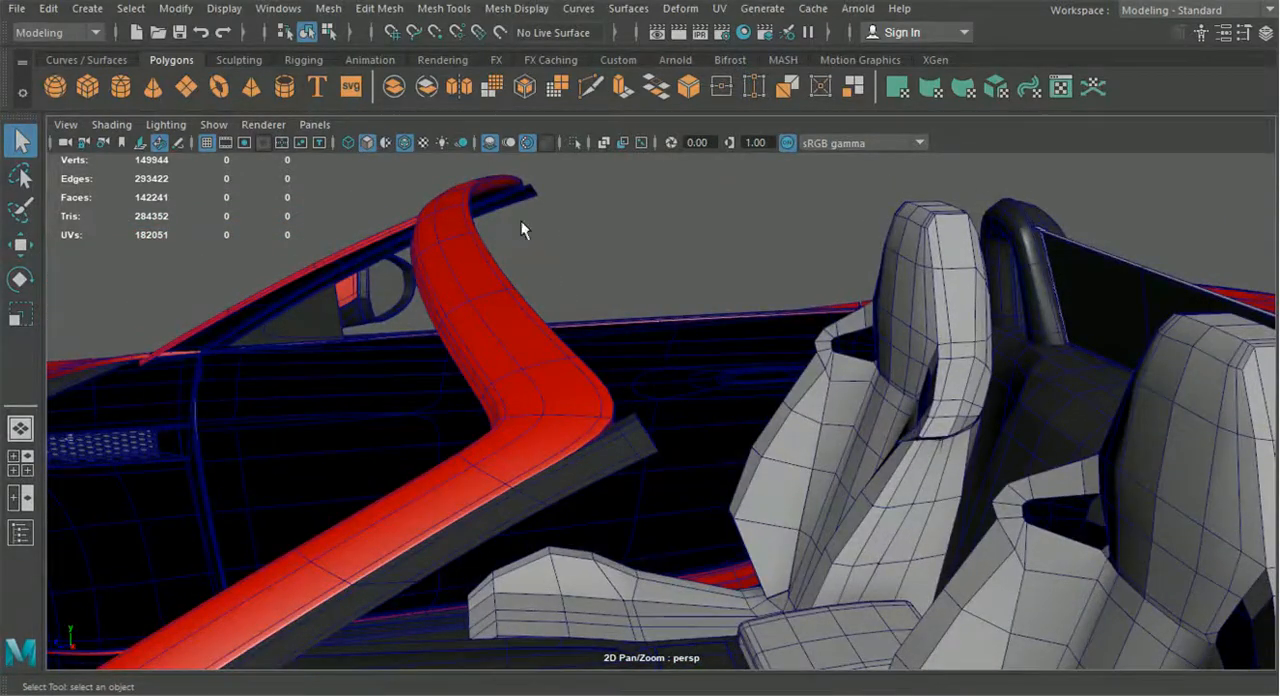
pyautogui.keyDown('alt'); pyautogui.moveTo(516, 256); pyautogui.dragTo(744, 458); pyautogui.keyUp('alt')
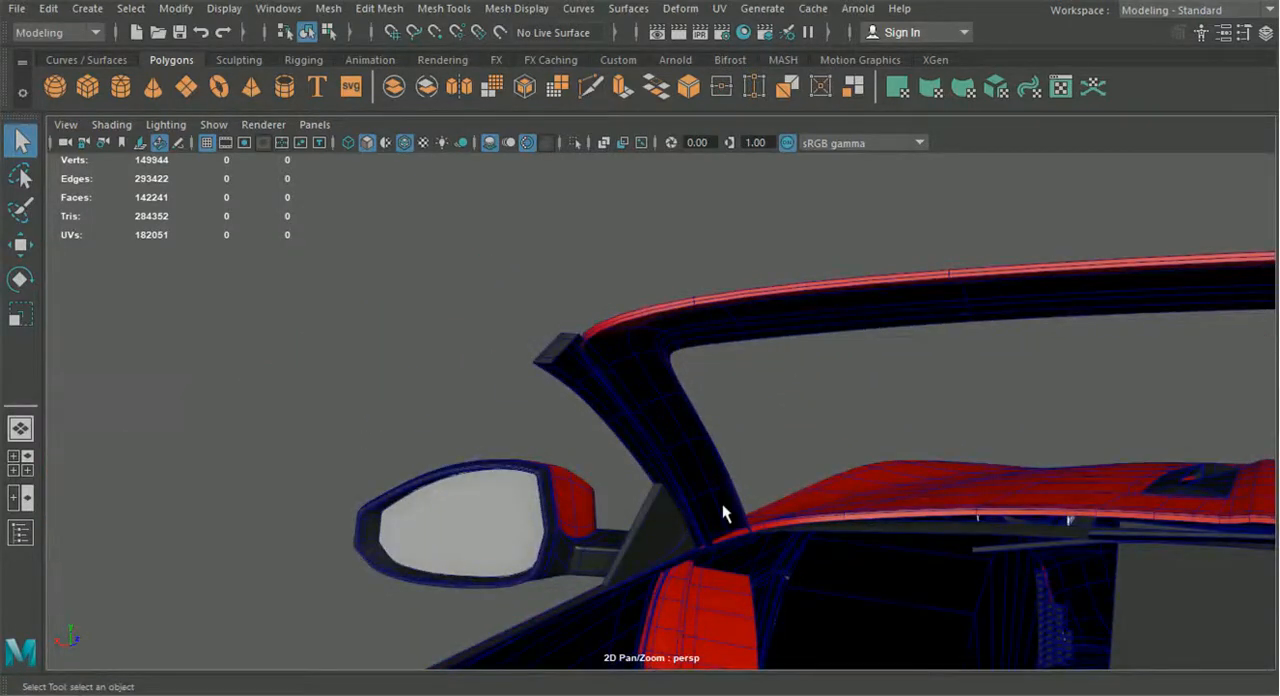
pyautogui.keyDown('alt'); pyautogui.moveTo(659, 527); pyautogui.dragTo(806, 532); pyautogui.keyUp('alt')
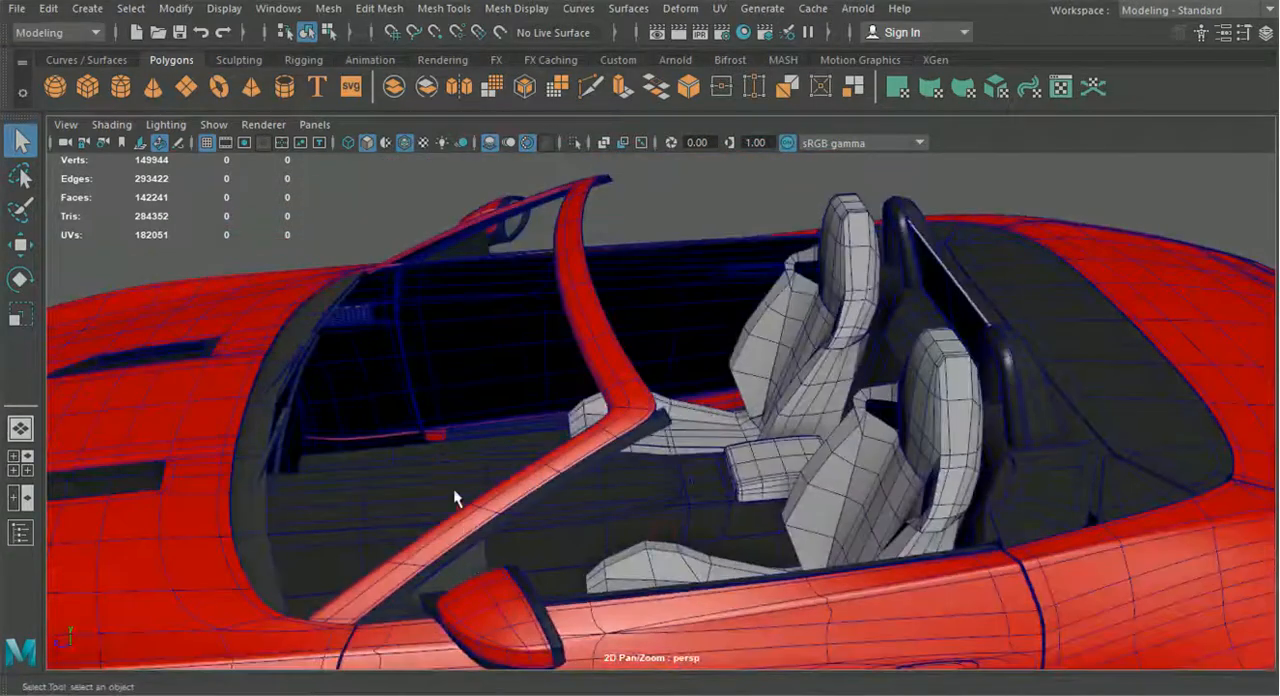
pyautogui.keyDown('alt'); pyautogui.moveTo(640, 453); pyautogui.dragTo(401, 472); pyautogui.keyUp('alt')
pyautogui.keyDown('alt'); pyautogui.moveTo(573, 600); pyautogui.dragTo(597, 437); pyautogui.keyUp('alt')
pyautogui.scroll(5, 660, 524)
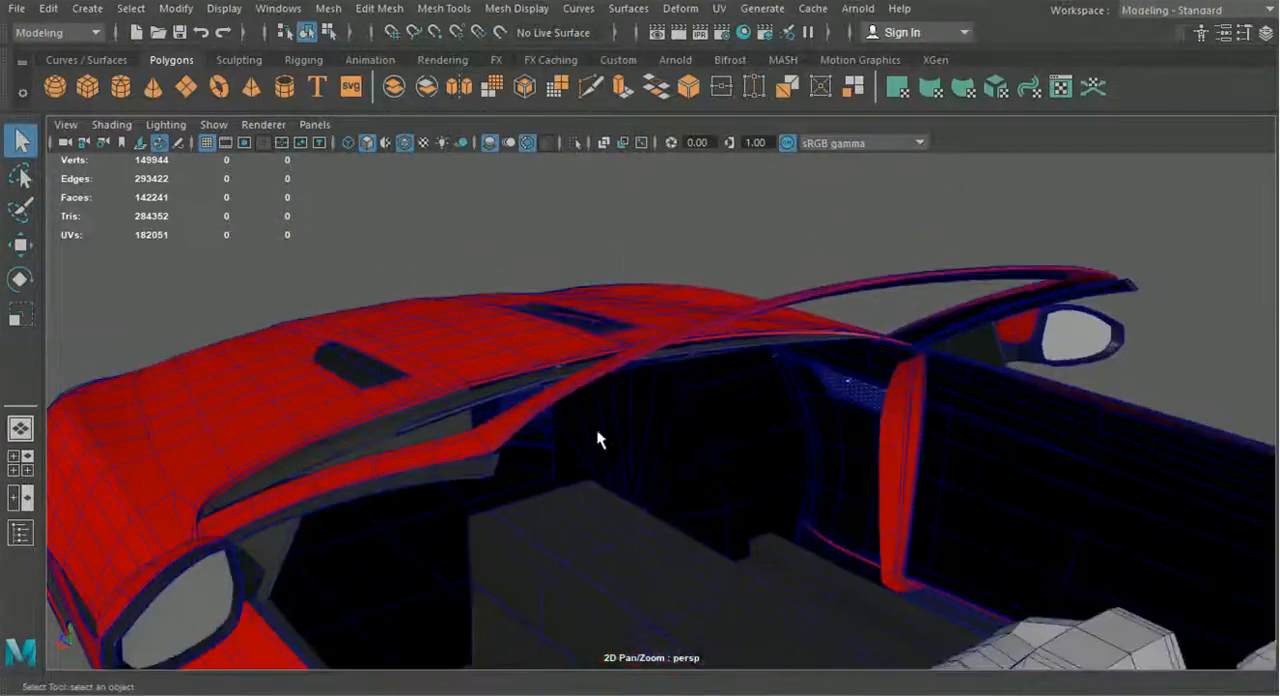
# Pick the inner rear edges along one half of the windshield header bar on the frame mesh
pyautogui.click(547, 404)
pyautogui.hotkey('ctrl', 'z')
pyautogui.scroll(3, 545, 423)
pyautogui.keyDown('alt'); pyautogui.moveTo(542, 429); pyautogui.dragTo(537, 347); pyautogui.keyUp('alt')
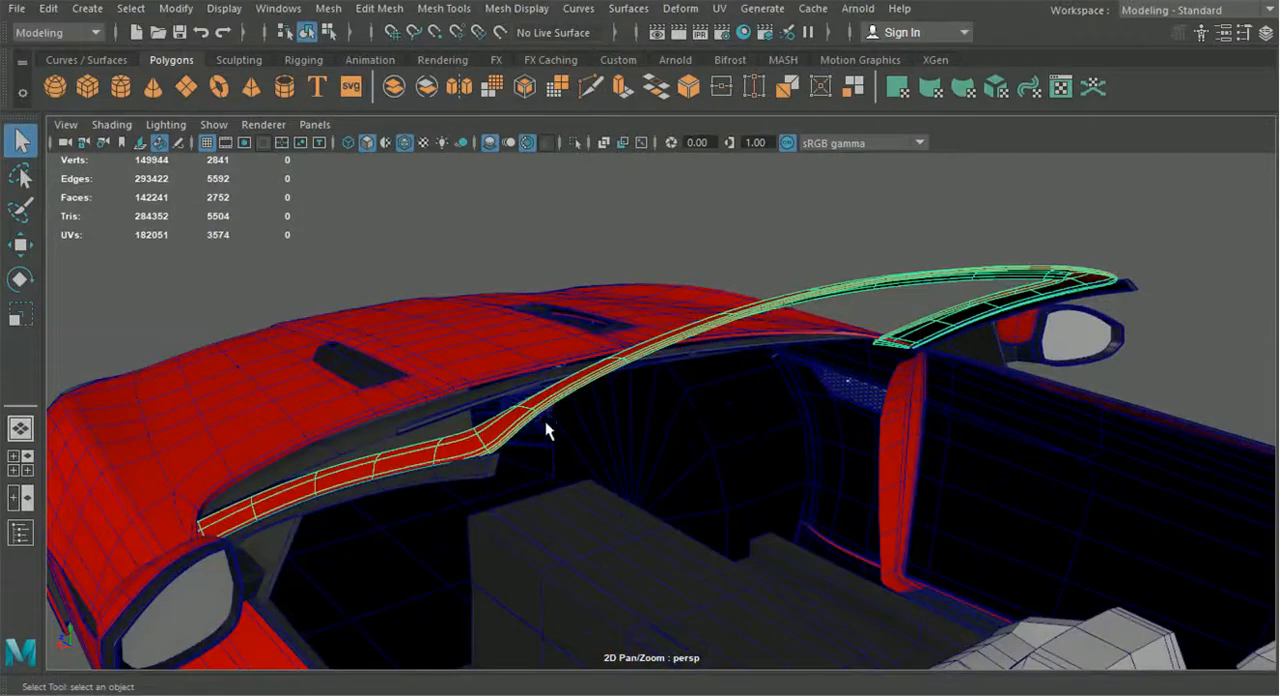
pyautogui.moveTo(538, 230); pyautogui.dragTo(556, 94, button='right')
pyautogui.keyDown('alt'); pyautogui.moveTo(492, 462); pyautogui.dragTo(450, 434); pyautogui.keyUp('alt')
pyautogui.keyDown('alt'); pyautogui.moveTo(450, 434); pyautogui.dragTo(494, 565, button='middle'); pyautogui.keyUp('alt')
pyautogui.scroll(3, 276, 353)
pyautogui.click(349, 342)
pyautogui.keyDown('shift'); pyautogui.click(468, 304); pyautogui.keyUp('shift')
pyautogui.keyDown('shift'); pyautogui.click(958, 234); pyautogui.keyUp('shift')
pyautogui.scroll(-3, 1020, 318)
pyautogui.keyDown('alt'); pyautogui.moveTo(1020, 318); pyautogui.dragTo(614, 407); pyautogui.keyUp('alt')
# Extrude the four selected header edges backward toward the cockpit as a narrow strip
pyautogui.keyDown('shift'); pyautogui.click(499, 393); pyautogui.keyUp('shift')
pyautogui.hotkey('ctrl', 'e')
pyautogui.click(545, 409)
pyautogui.moveTo(626, 343); pyautogui.dragTo(631, 359)
pyautogui.moveTo(579, 416); pyautogui.dragTo(584, 419)
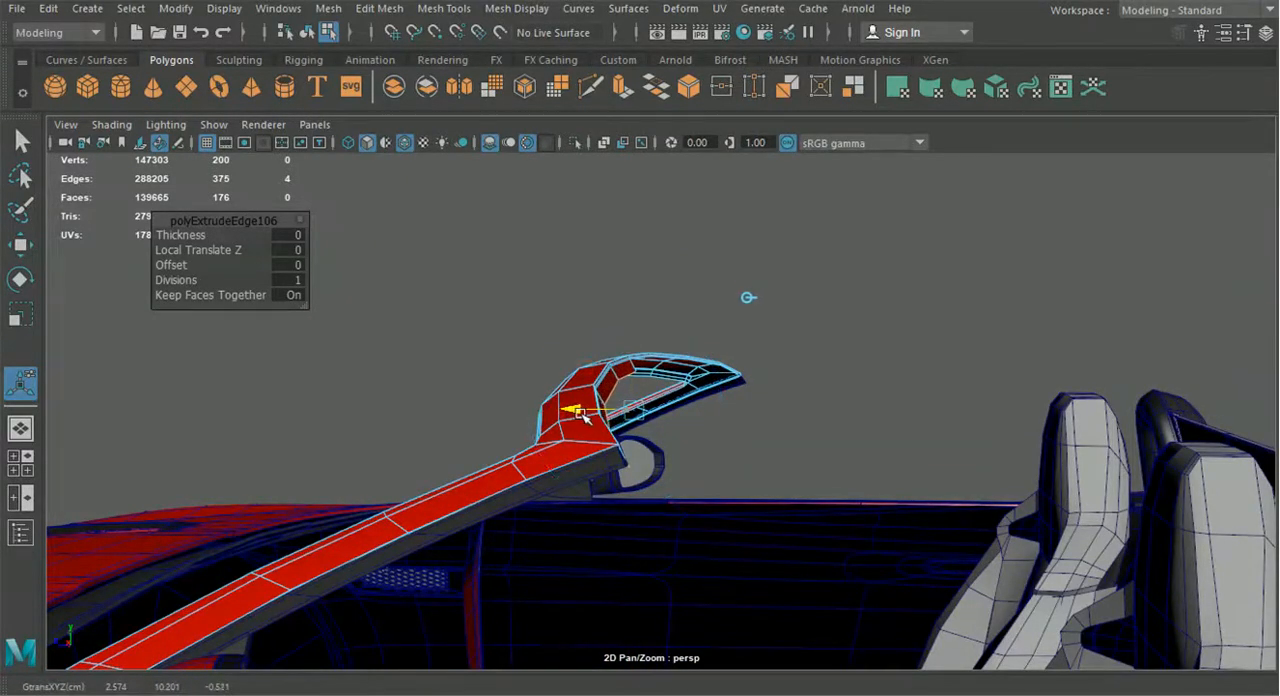
pyautogui.moveTo(601, 419); pyautogui.dragTo(599, 418)
pyautogui.moveTo(654, 354); pyautogui.dragTo(653, 350)
pyautogui.moveTo(605, 419); pyautogui.dragTo(605, 485)
pyautogui.scroll(-4, 613, 424)
pyautogui.moveTo(605, 485); pyautogui.dragTo(505, 140, button='right')
# Adjust the extruded strip's free edge with the Move tool and select the vertex at its outer corner
pyautogui.click(21, 251)
pyautogui.keyDown('alt'); pyautogui.moveTo(646, 490); pyautogui.dragTo(769, 492, button='middle'); pyautogui.keyUp('alt')
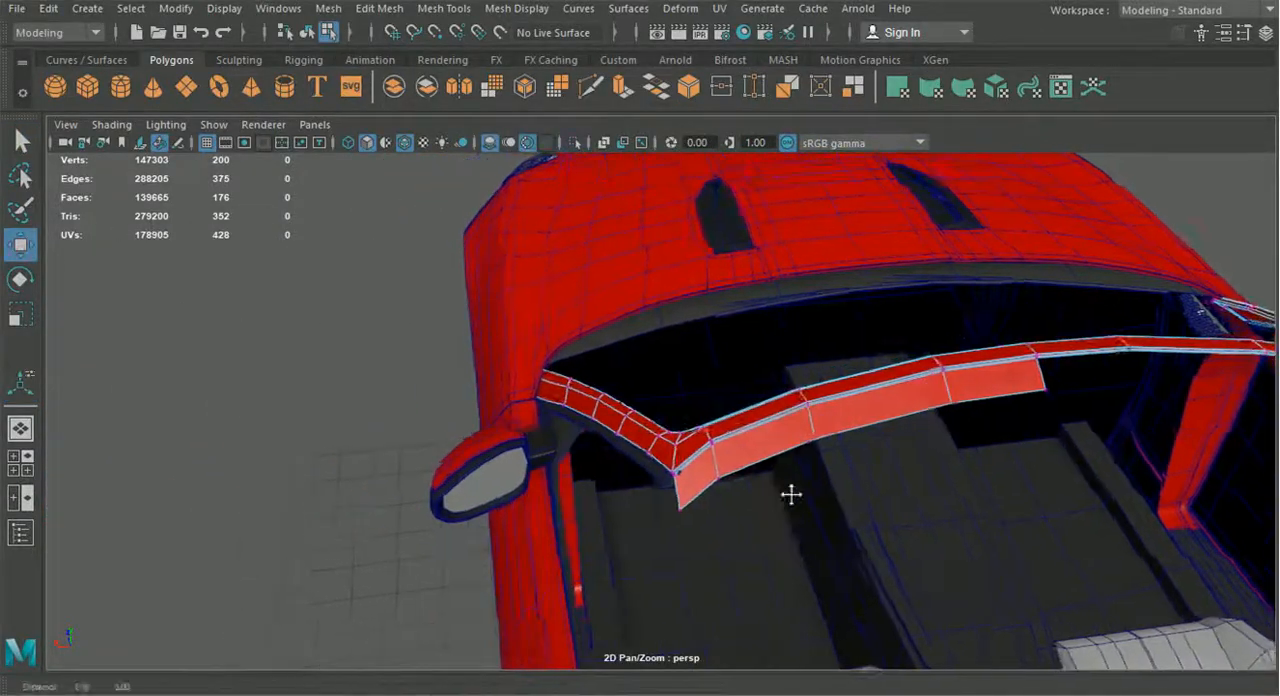
pyautogui.keyDown('alt'); pyautogui.moveTo(769, 492); pyautogui.dragTo(771, 609, button='right'); pyautogui.keyUp('alt')
pyautogui.moveTo(750, 622); pyautogui.dragTo(806, 565)
pyautogui.moveTo(758, 486); pyautogui.dragTo(752, 468)
pyautogui.click(946, 472)
pyautogui.moveTo(920, 420); pyautogui.dragTo(598, 506)
pyautogui.click(633, 481)
pyautogui.keyDown('alt'); pyautogui.moveTo(552, 567); pyautogui.dragTo(729, 589); pyautogui.keyUp('alt')
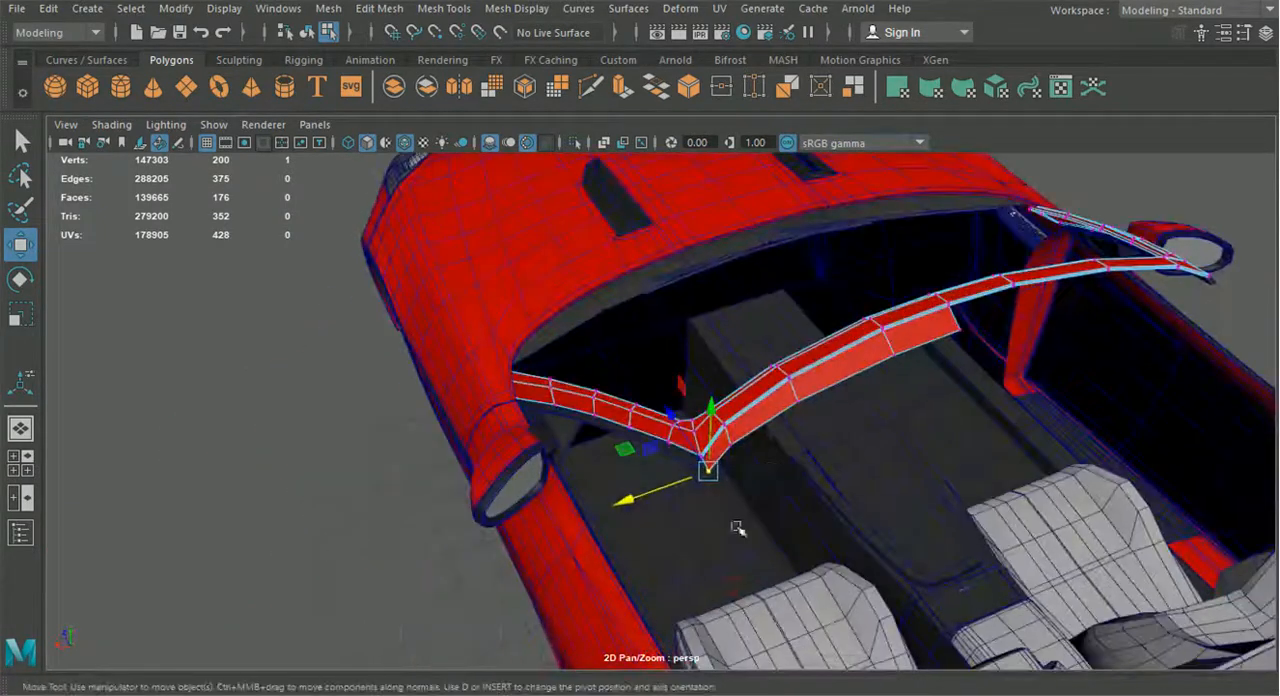
# Select the four faces of the extruded strip and extract them from the windshield frame
pyautogui.moveTo(778, 392); pyautogui.dragTo(798, 193, button='right')
pyautogui.click(722, 443)
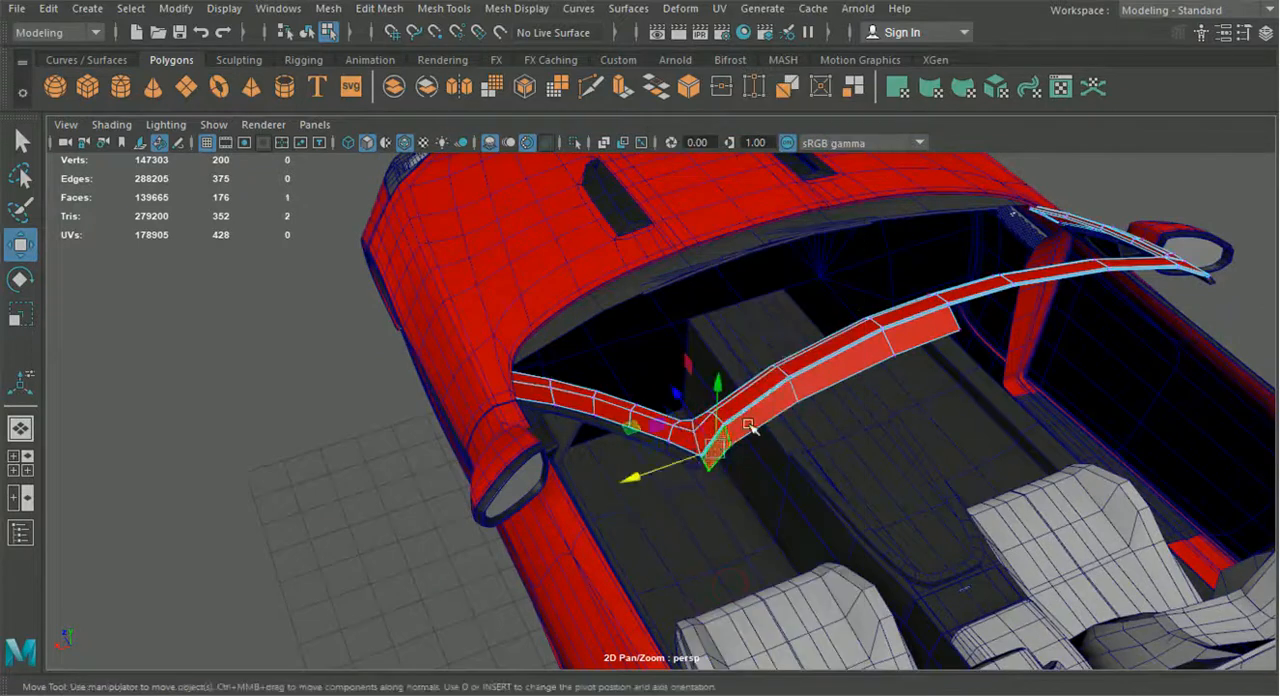
pyautogui.keyDown('shift'); pyautogui.click(764, 409); pyautogui.keyUp('shift')
pyautogui.keyDown('shift'); pyautogui.click(814, 378); pyautogui.keyUp('shift')
pyautogui.keyDown('shift'); pyautogui.click(903, 333); pyautogui.keyUp('shift')
pyautogui.click(379, 8)
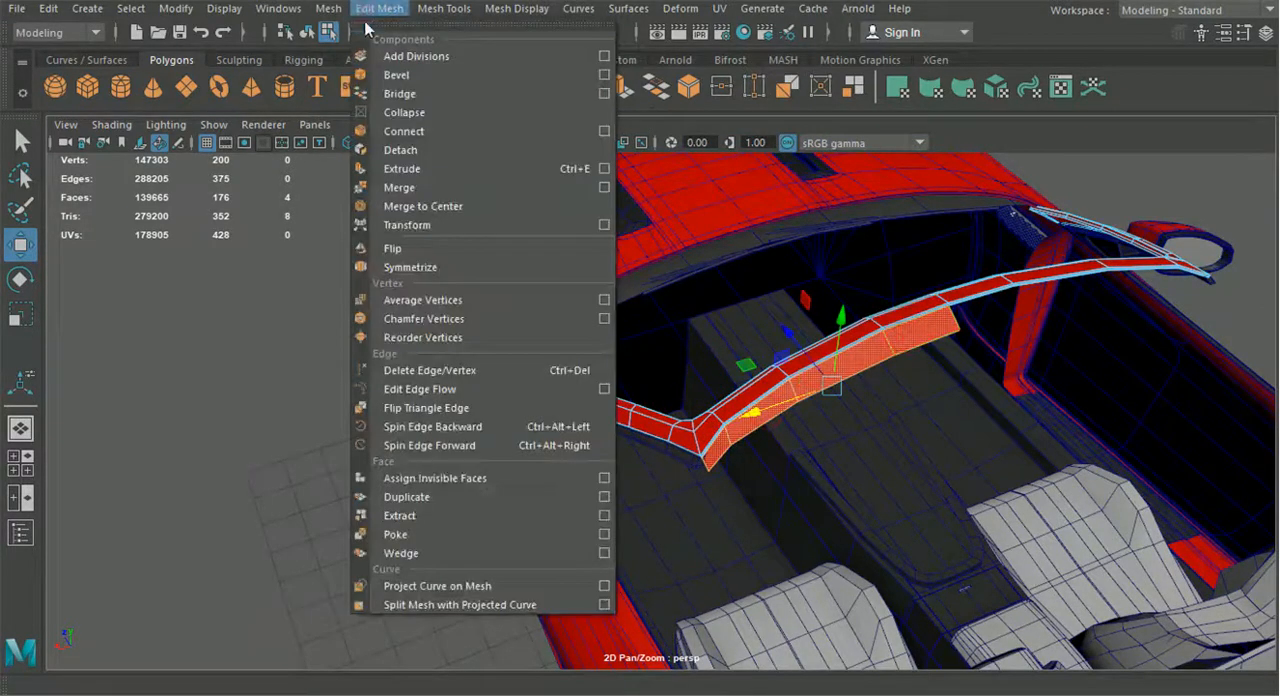
pyautogui.click(414, 515)
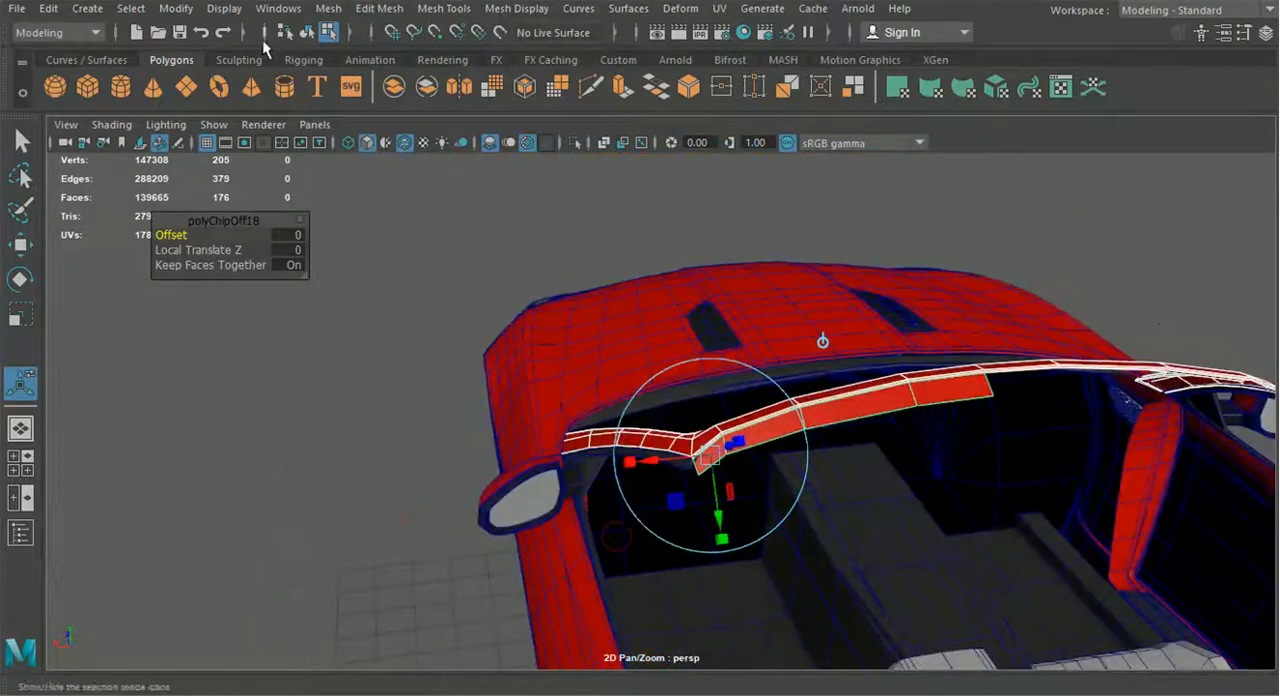
# Return to object selection and select the extracted strip on its own
pyautogui.click(305, 34)
pyautogui.click(311, 465)
pyautogui.scroll(3, 386, 436)
pyautogui.keyDown('alt'); pyautogui.moveTo(311, 465); pyautogui.dragTo(541, 430); pyautogui.keyUp('alt')
pyautogui.click(489, 380)
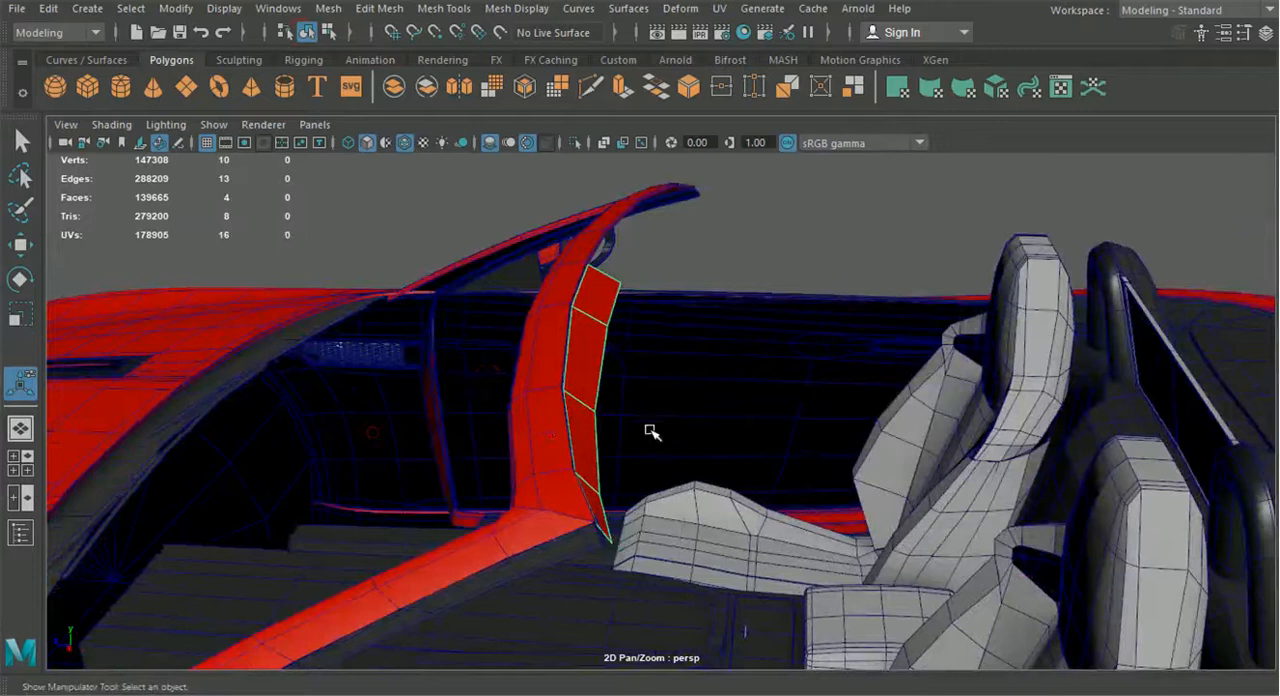
# Compare the extracted strip and the windshield header with the blueprint in the top view
pyautogui.keyDown('alt'); pyautogui.moveTo(634, 461); pyautogui.dragTo(449, 451); pyautogui.keyUp('alt')
pyautogui.scroll(2, 500, 401)
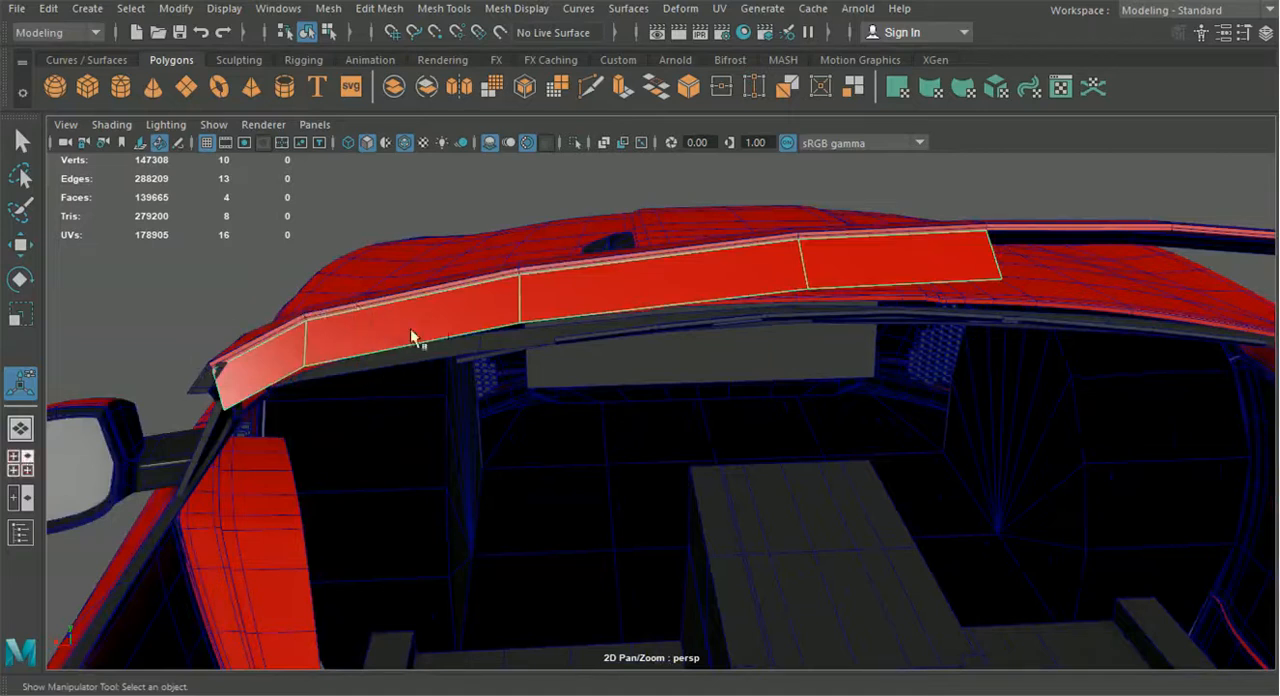
pyautogui.click(28, 461)
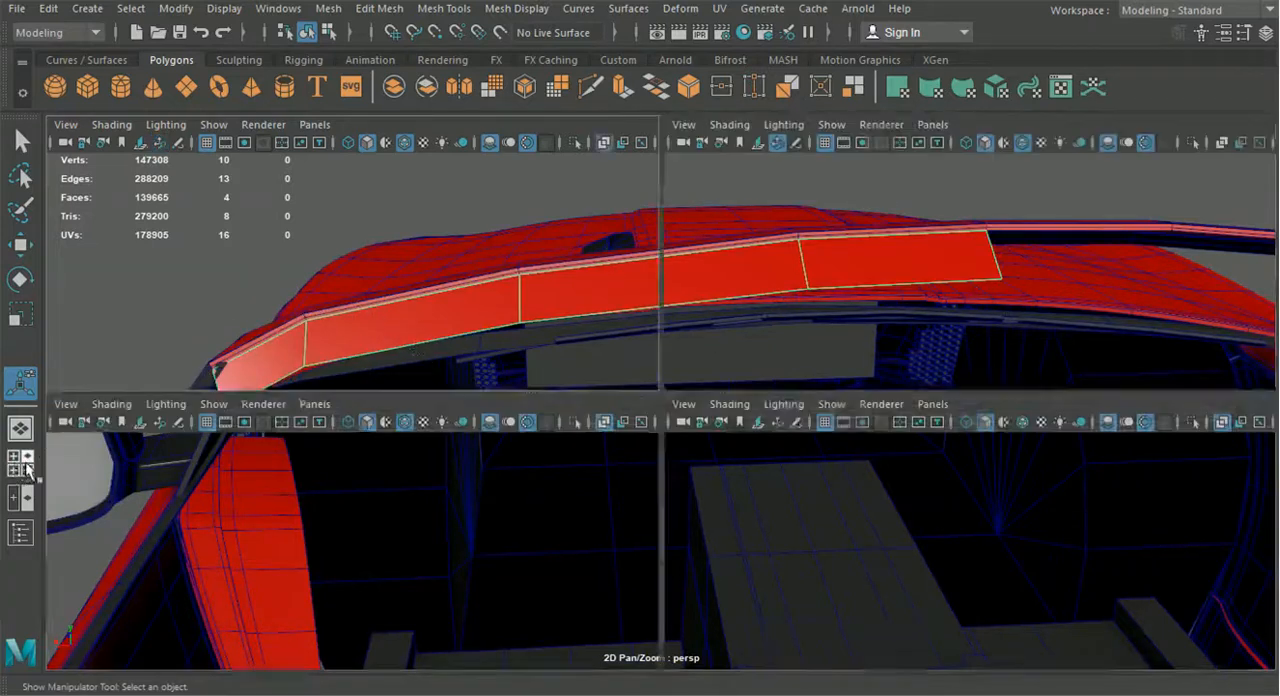
pyautogui.press('space')
pyautogui.scroll(-1, 373, 338)
pyautogui.keyDown('alt'); pyautogui.moveTo(459, 463); pyautogui.dragTo(403, 333, button='middle'); pyautogui.keyUp('alt')
pyautogui.keyDown('alt'); pyautogui.moveTo(532, 524); pyautogui.dragTo(457, 407, button='middle'); pyautogui.keyUp('alt')
pyautogui.scroll(4, 588, 502)
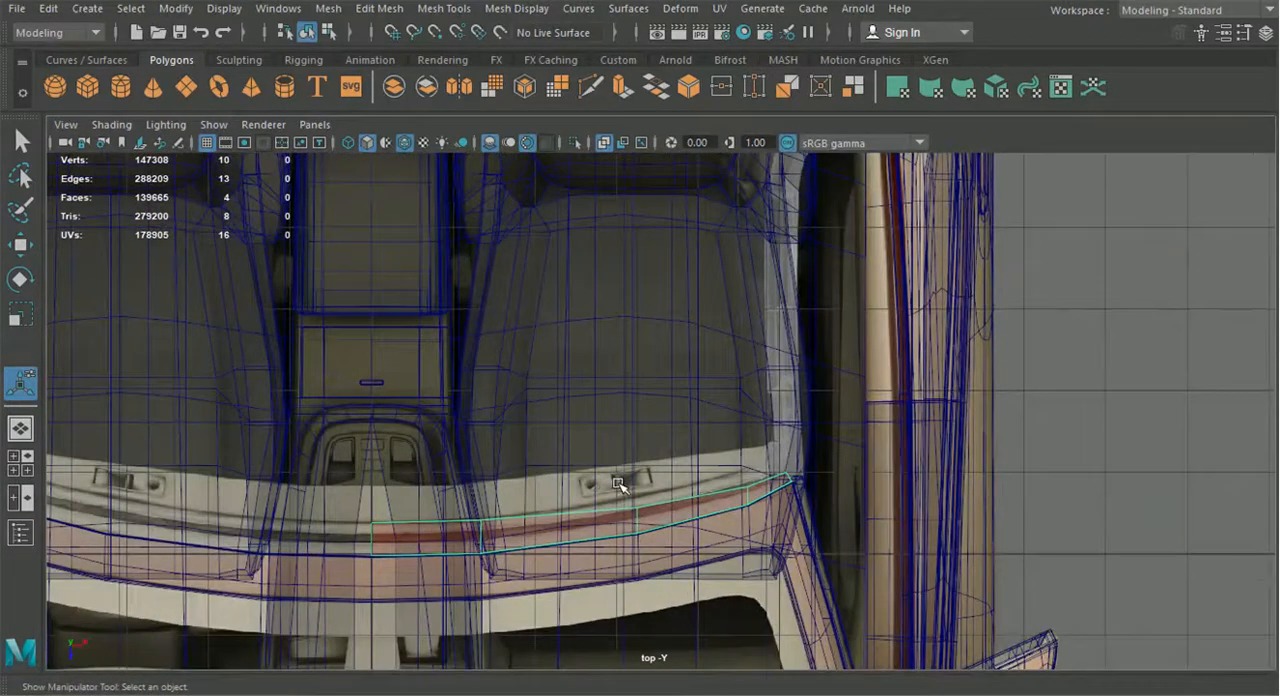
pyautogui.keyDown('alt'); pyautogui.moveTo(614, 505); pyautogui.dragTo(729, 449, button='middle'); pyautogui.keyUp('alt')
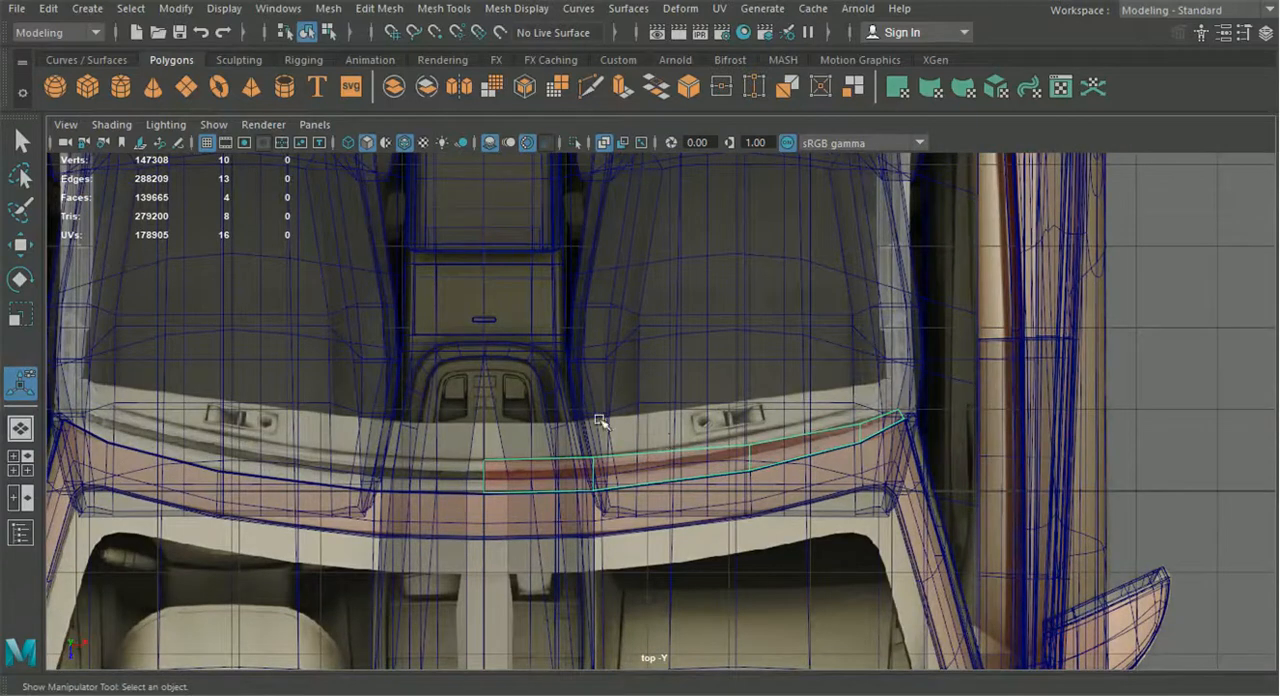
pyautogui.scroll(1, 597, 480)
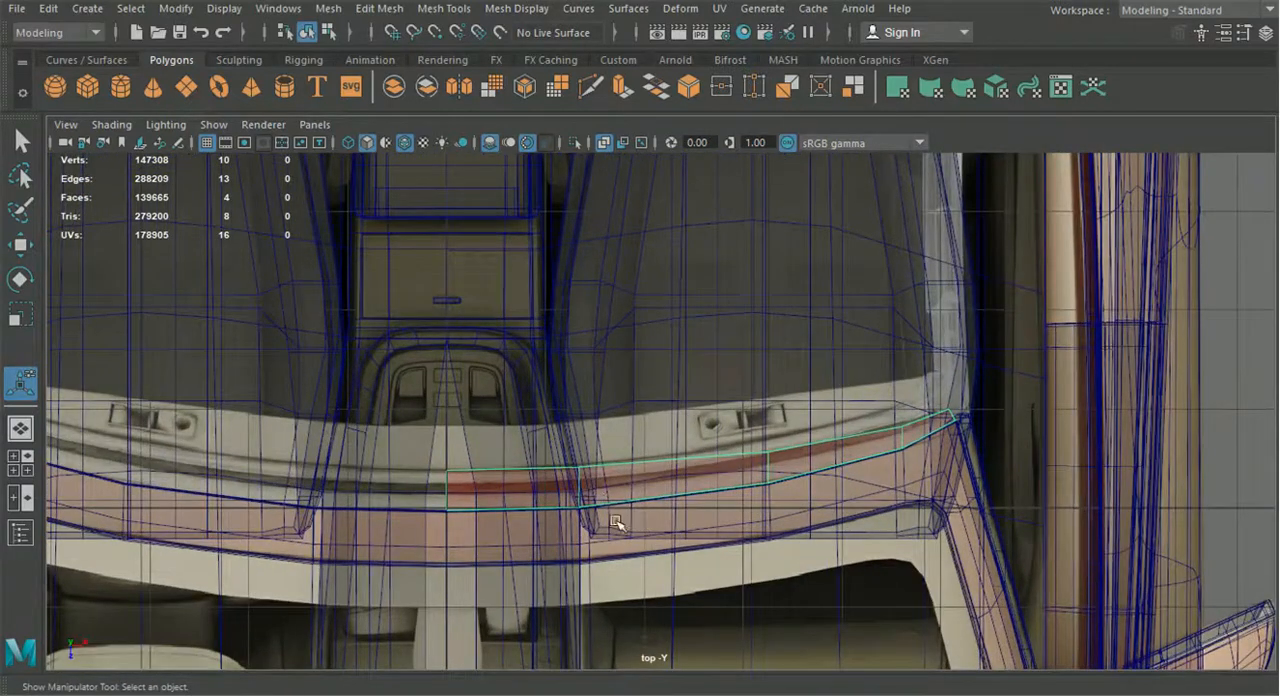
pyautogui.doubleClick(613, 520)
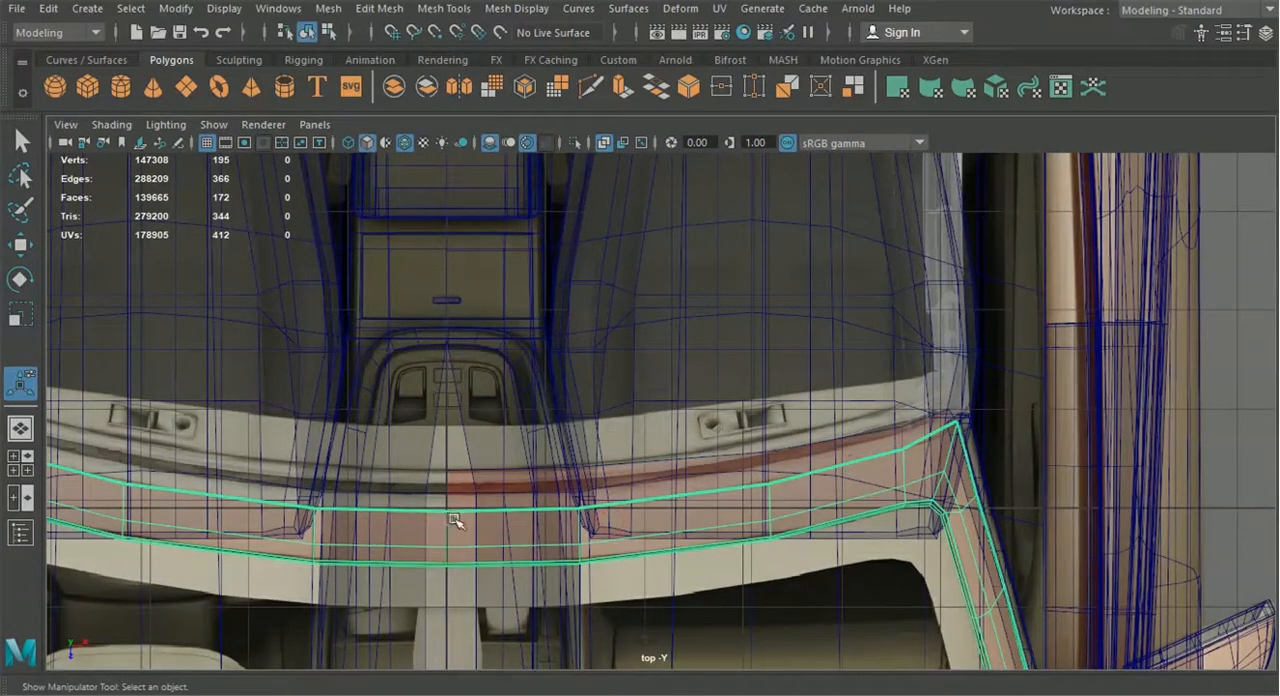
pyautogui.keyDown('alt'); pyautogui.moveTo(475, 524); pyautogui.dragTo(481, 504, button='middle'); pyautogui.keyUp('alt')
pyautogui.keyDown('alt'); pyautogui.moveTo(582, 505); pyautogui.dragTo(608, 476, button='middle'); pyautogui.keyUp('alt')
pyautogui.scroll(2, 575, 489)
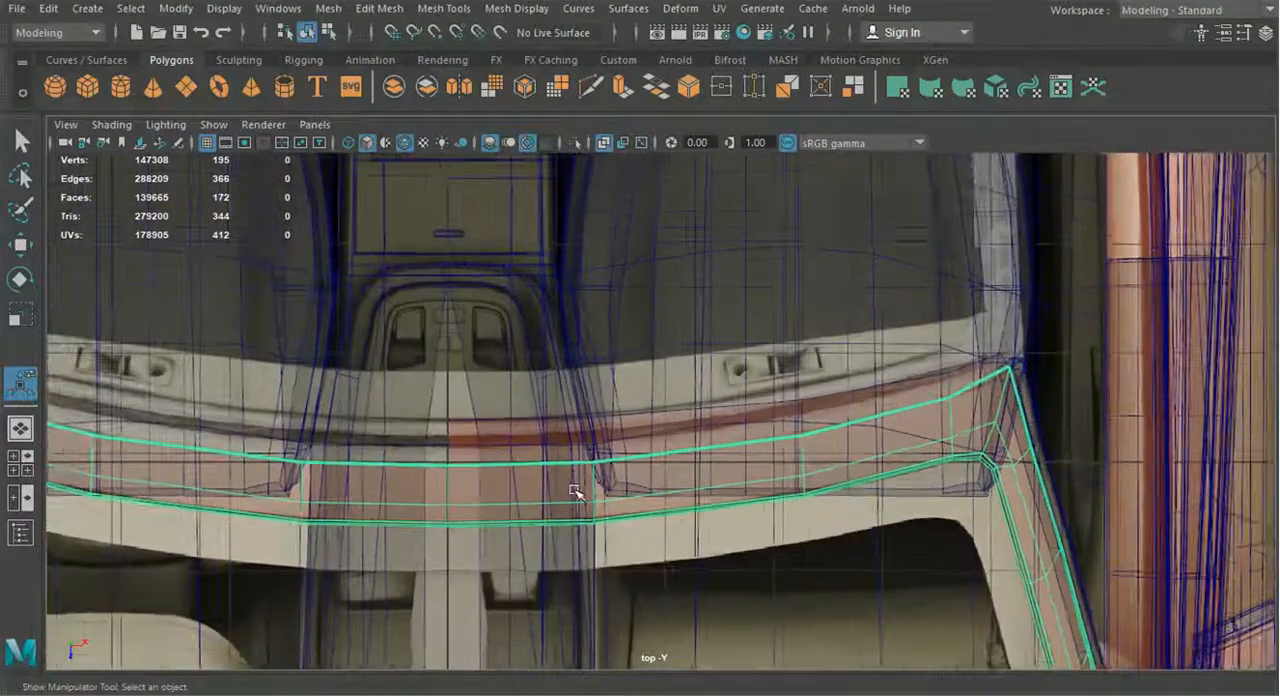
# Try to move the whole extracted strip backward over the rear part of the header in the blueprint
pyautogui.click(525, 448)
pyautogui.press('w')
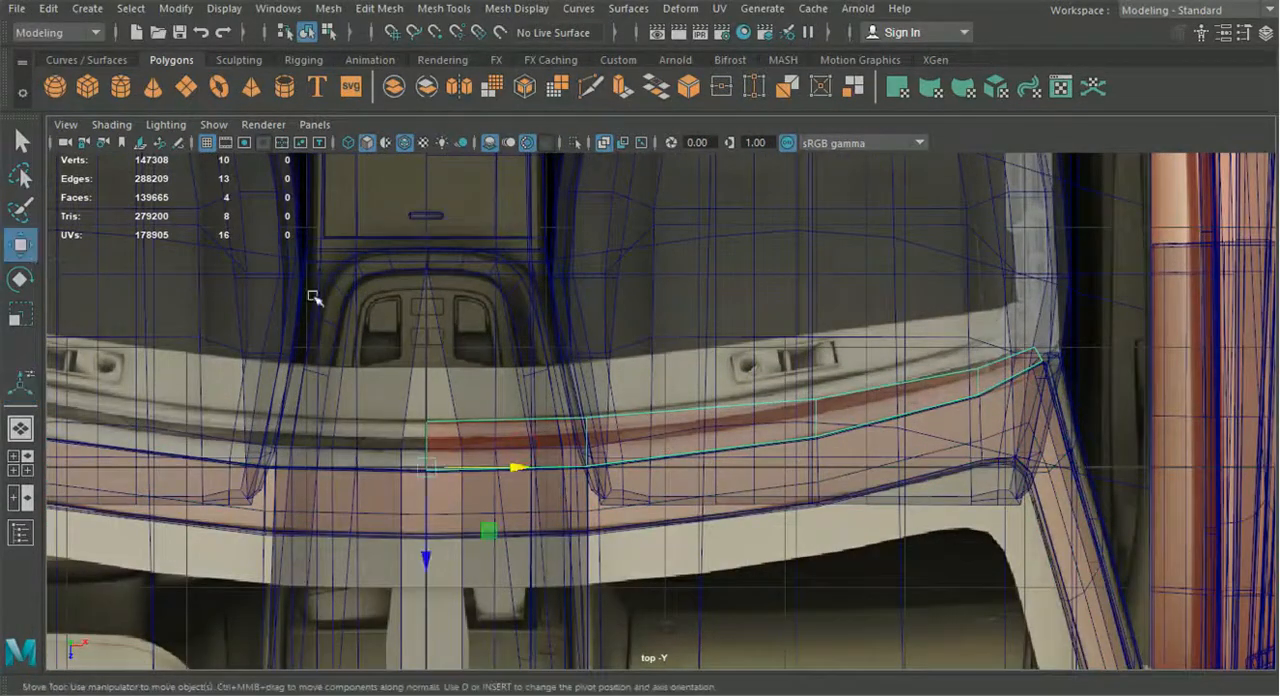
pyautogui.moveTo(428, 556); pyautogui.dragTo(457, 512)
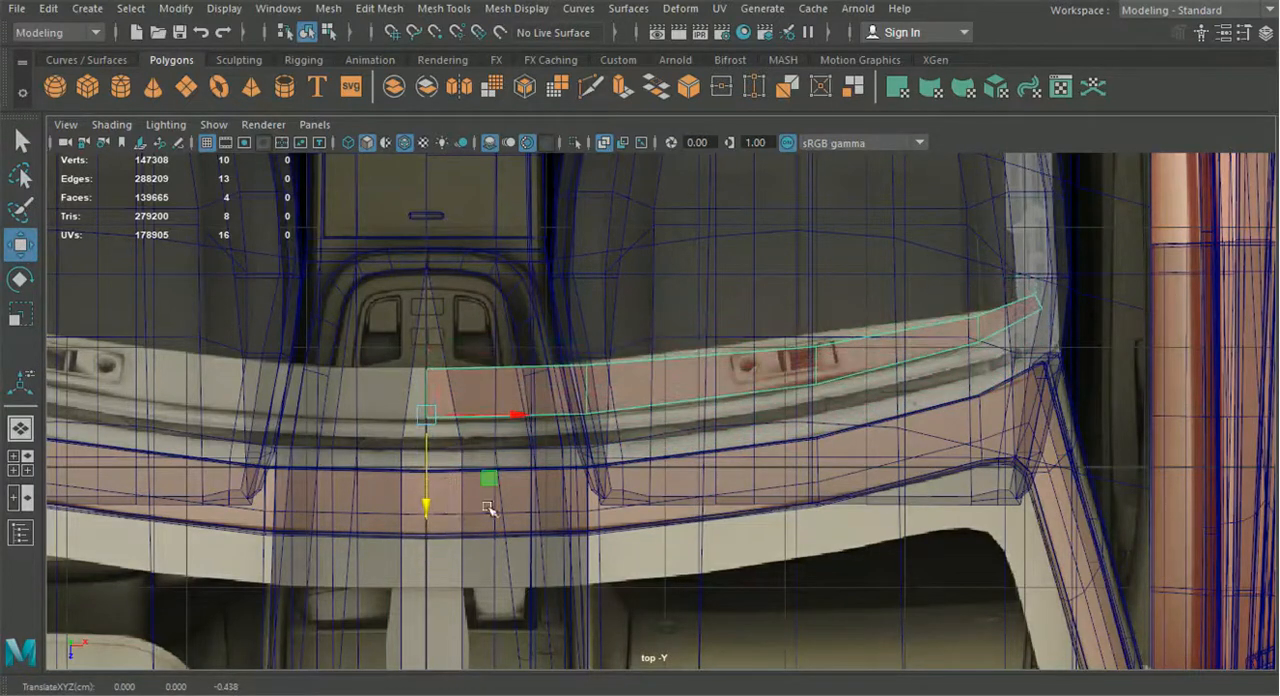
pyautogui.click(517, 505)
# Select the vertices along the rear edge of the windshield frame's header, across both halves
pyautogui.moveTo(507, 490); pyautogui.dragTo(419, 139, button='right')
pyautogui.moveTo(396, 450); pyautogui.dragTo(469, 483)
pyautogui.keyDown('alt'); pyautogui.moveTo(580, 460); pyautogui.dragTo(667, 476); pyautogui.keyUp('alt')
pyautogui.keyDown('shift'); pyautogui.moveTo(578, 453); pyautogui.dragTo(612, 484); pyautogui.keyUp('shift')
pyautogui.keyDown('shift'); pyautogui.moveTo(838, 450); pyautogui.dragTo(838, 450); pyautogui.keyUp('shift')
pyautogui.keyDown('shift'); pyautogui.moveTo(929, 366); pyautogui.dragTo(1006, 409); pyautogui.keyUp('shift')
pyautogui.keyDown('alt'); pyautogui.moveTo(499, 433); pyautogui.dragTo(424, 414, button='middle'); pyautogui.keyUp('alt')
pyautogui.keyDown('shift'); pyautogui.moveTo(118, 388); pyautogui.dragTo(148, 418); pyautogui.keyUp('shift')
pyautogui.keyDown('shift'); pyautogui.moveTo(335, 466); pyautogui.dragTo(335, 466); pyautogui.keyUp('shift')
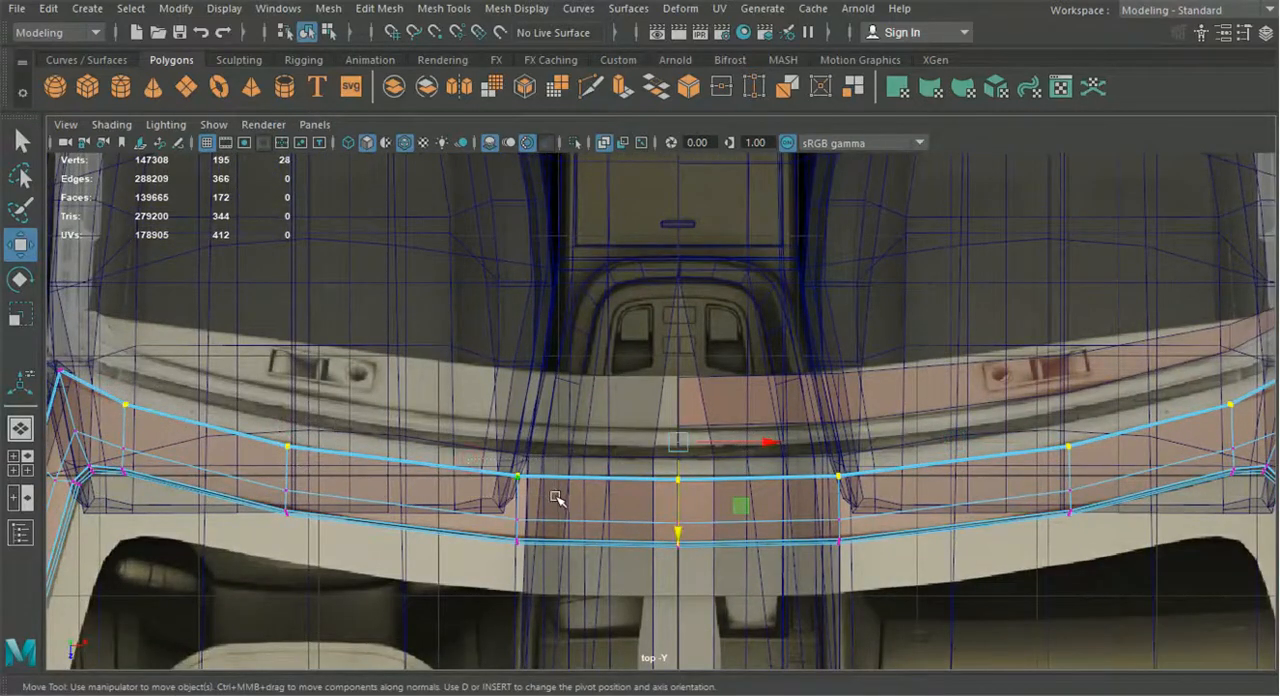
pyautogui.keyDown('alt'); pyautogui.moveTo(618, 504); pyautogui.dragTo(565, 503, button='middle'); pyautogui.keyUp('alt')
pyautogui.keyDown('alt'); pyautogui.moveTo(645, 512); pyautogui.dragTo(498, 514, button='middle'); pyautogui.keyUp('alt')
pyautogui.scroll(2, 540, 475)
pyautogui.scroll(2, 538, 468)
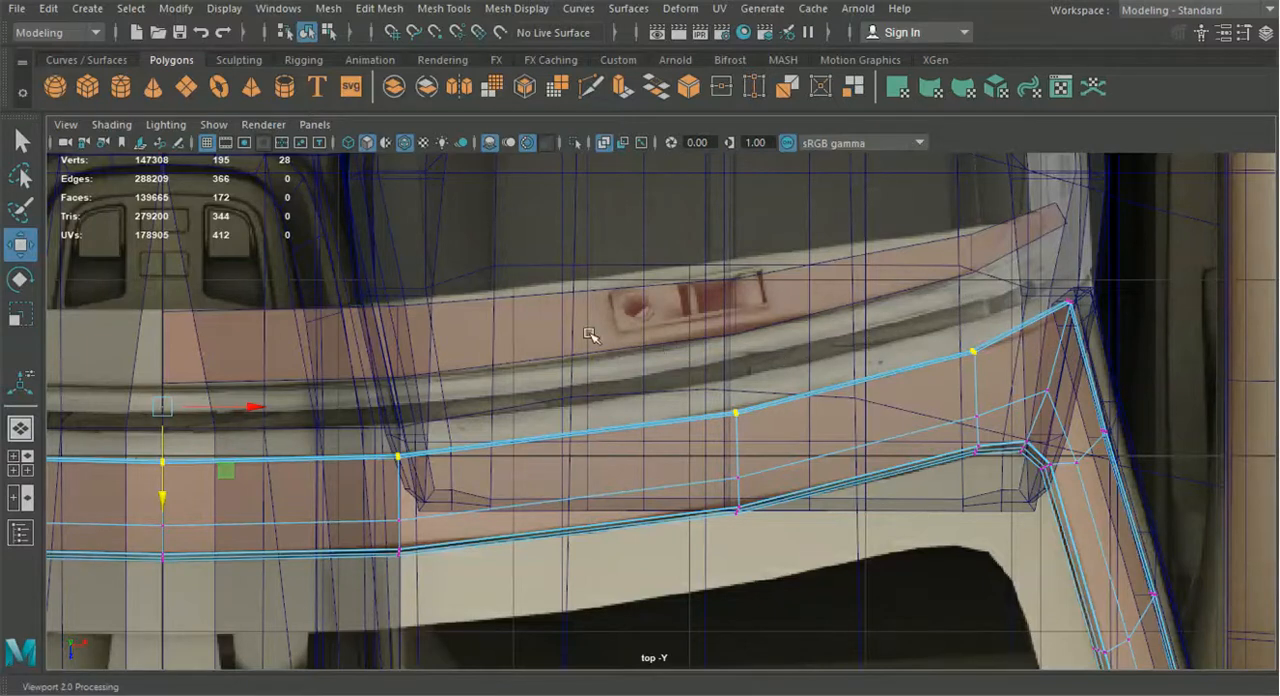
# Undo the frame vertex selections and the strip's backward move
pyautogui.hotkey('ctrl', 'z')
pyautogui.hotkey('ctrl', 'z')
pyautogui.hotkey('ctrl', 'z')
pyautogui.hotkey('ctrl', 'z')
pyautogui.hotkey('ctrl', 'z')
pyautogui.hotkey('ctrl', 'z')
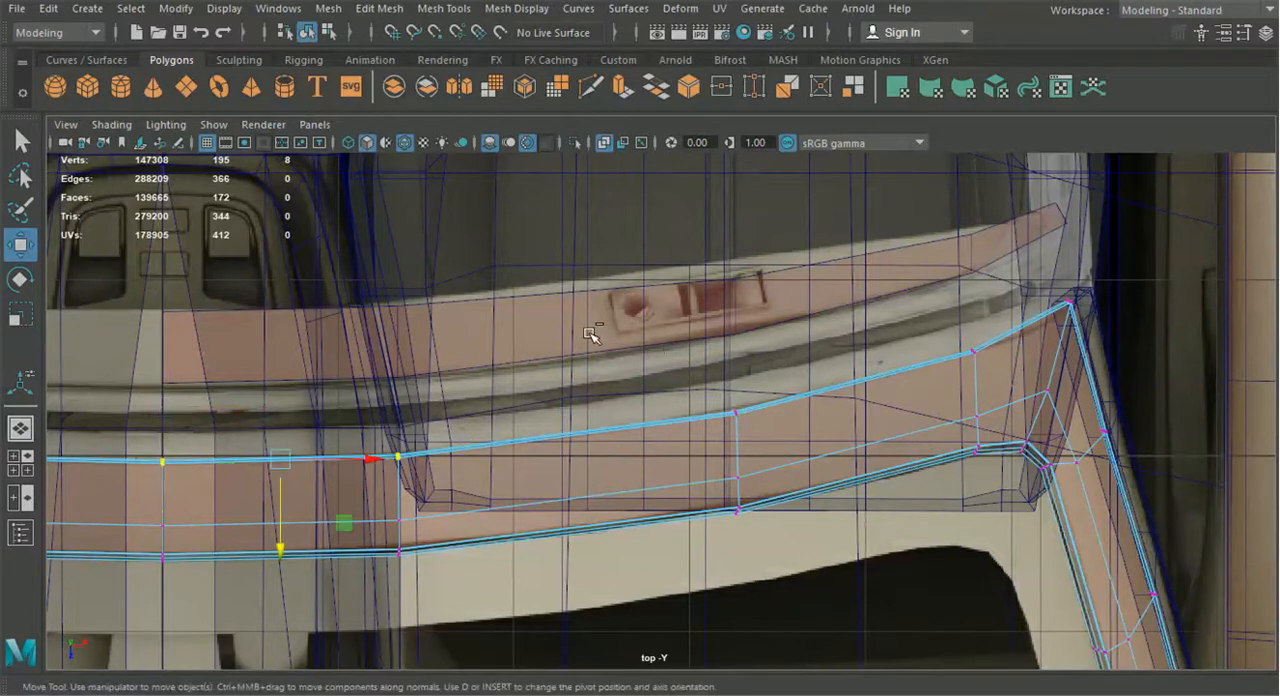
# Move the strip's three rear vertices nearest the car's centreline back to the header's rear edge in the blueprint
pyautogui.keyDown('alt'); pyautogui.moveTo(474, 406); pyautogui.dragTo(623, 430, button='middle'); pyautogui.keyUp('alt')
pyautogui.moveTo(492, 440); pyautogui.dragTo(402, 151, button='right')
pyautogui.moveTo(313, 365); pyautogui.dragTo(335, 425)
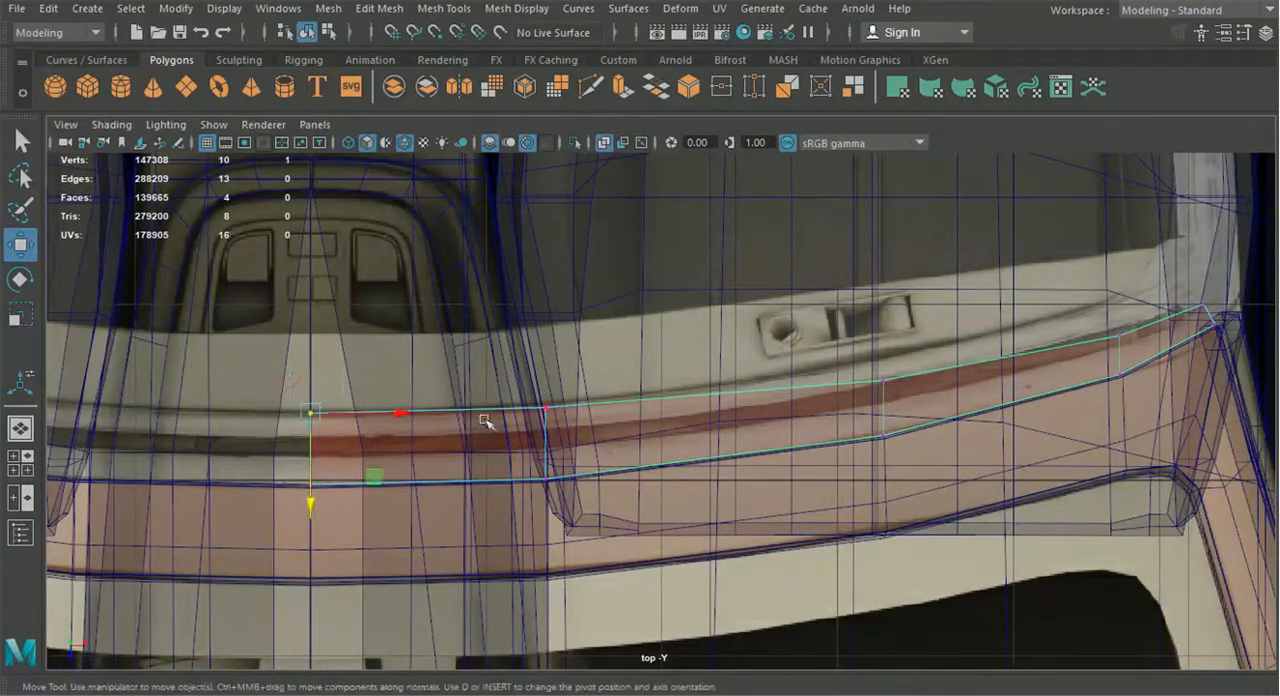
pyautogui.moveTo(578, 422); pyautogui.dragTo(580, 423)
pyautogui.keyDown('shift'); pyautogui.moveTo(296, 407); pyautogui.dragTo(298, 409); pyautogui.keyUp('shift')
pyautogui.keyDown('shift'); pyautogui.moveTo(870, 348); pyautogui.dragTo(905, 405); pyautogui.keyUp('shift')
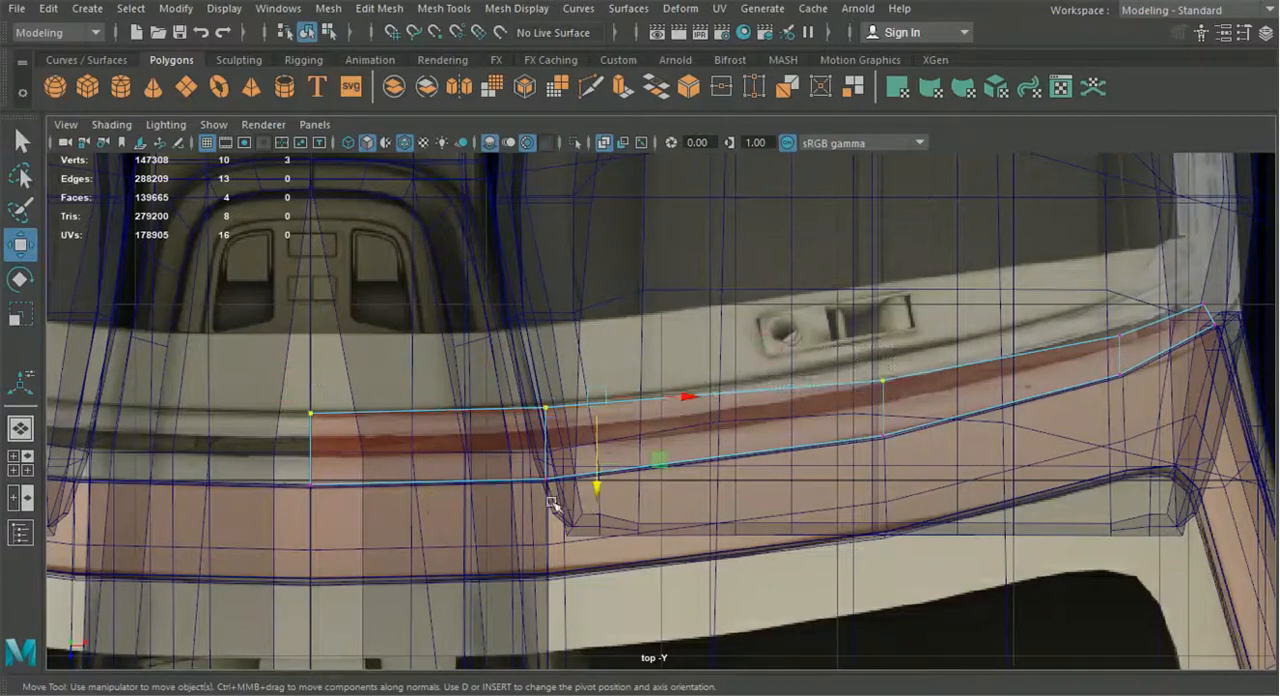
pyautogui.moveTo(600, 491); pyautogui.dragTo(600, 405)
# Align the strip's remaining rear vertices, out to the corner, with the blueprint's rear header edge and check the shape in perspective
pyautogui.keyDown('alt'); pyautogui.moveTo(838, 379); pyautogui.dragTo(561, 447, button='middle'); pyautogui.keyUp('alt')
pyautogui.moveTo(650, 392); pyautogui.dragTo(650, 393)
pyautogui.moveTo(609, 458); pyautogui.dragTo(609, 442)
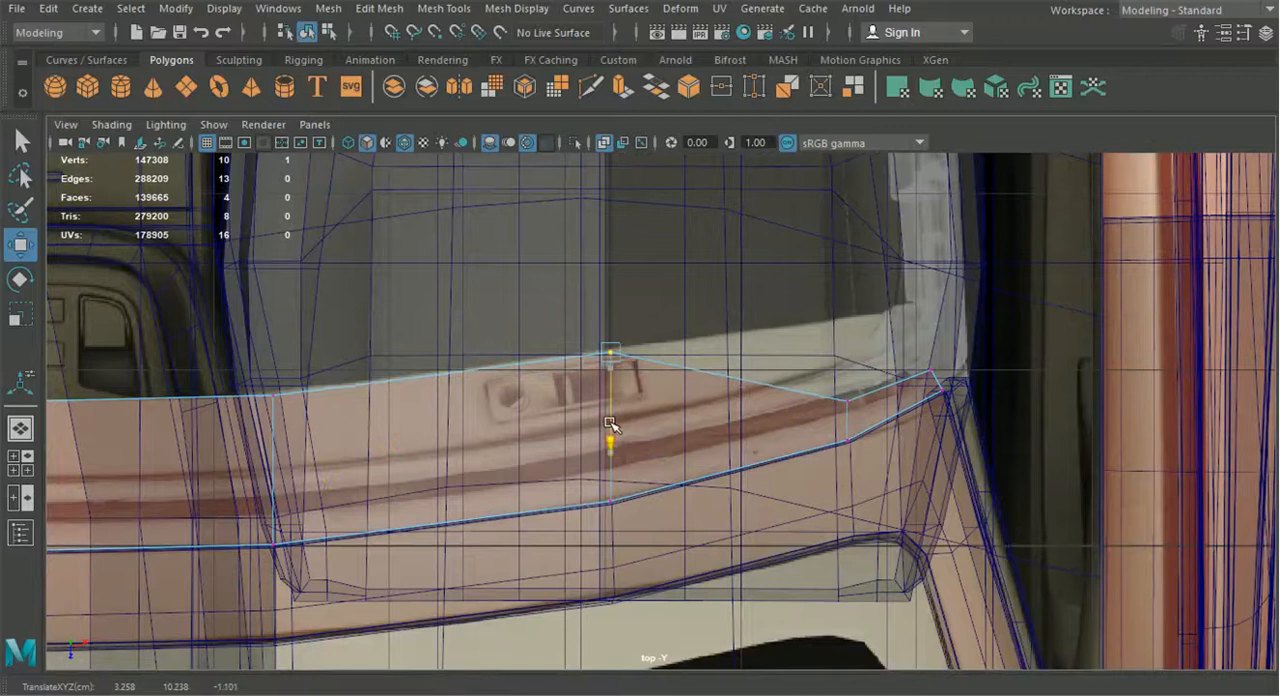
pyautogui.moveTo(814, 388); pyautogui.dragTo(857, 456)
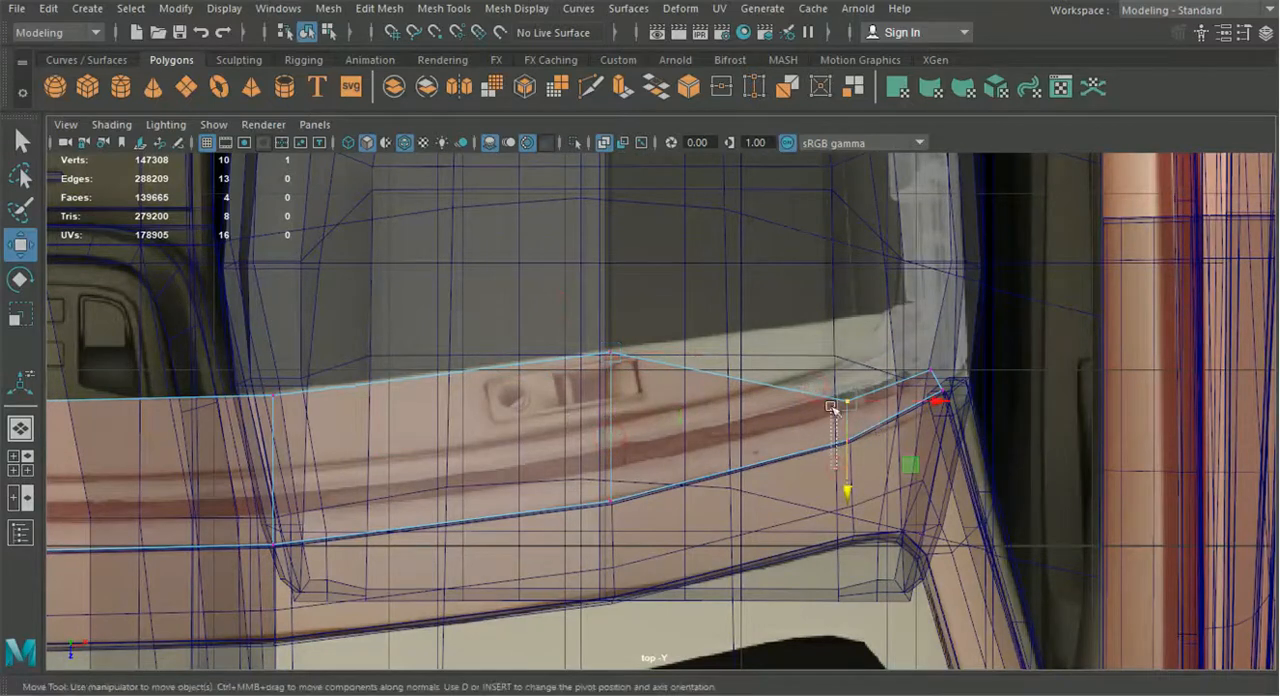
pyautogui.moveTo(831, 399); pyautogui.dragTo(804, 331)
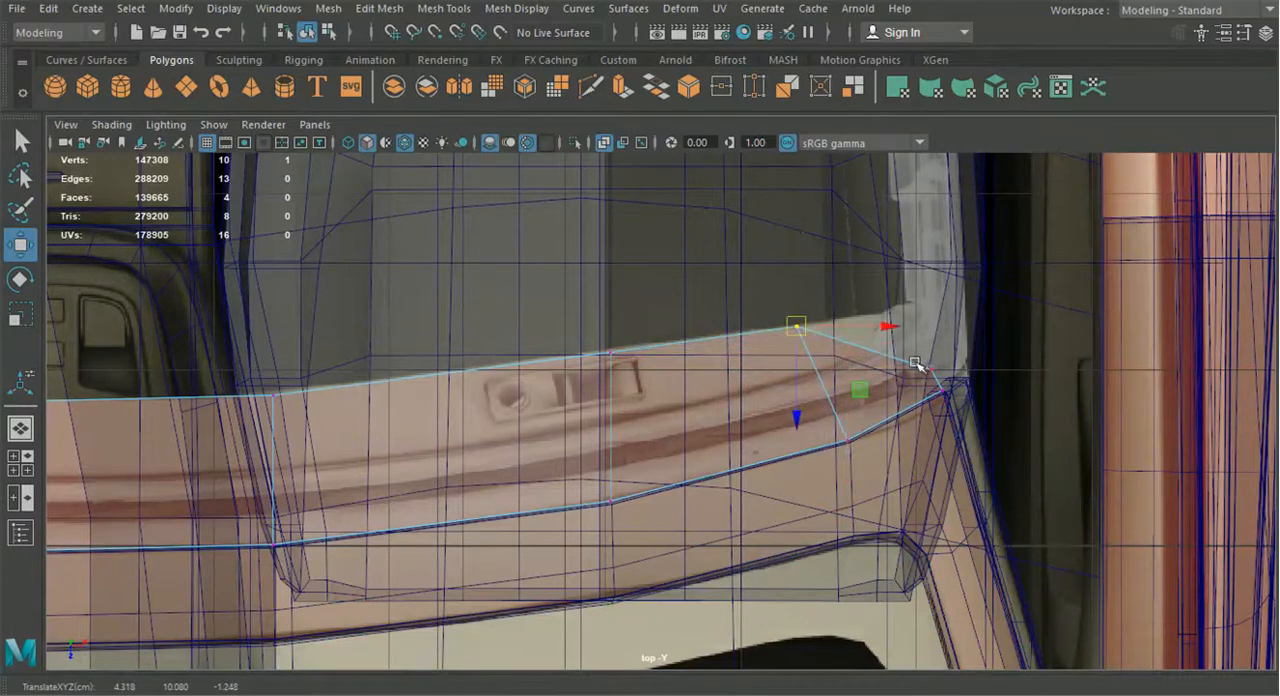
pyautogui.moveTo(938, 371); pyautogui.dragTo(899, 314)
pyautogui.click(20, 429)
pyautogui.keyDown('alt'); pyautogui.moveTo(440, 438); pyautogui.dragTo(766, 440); pyautogui.keyUp('alt')
pyautogui.scroll(-5, 496, 448)
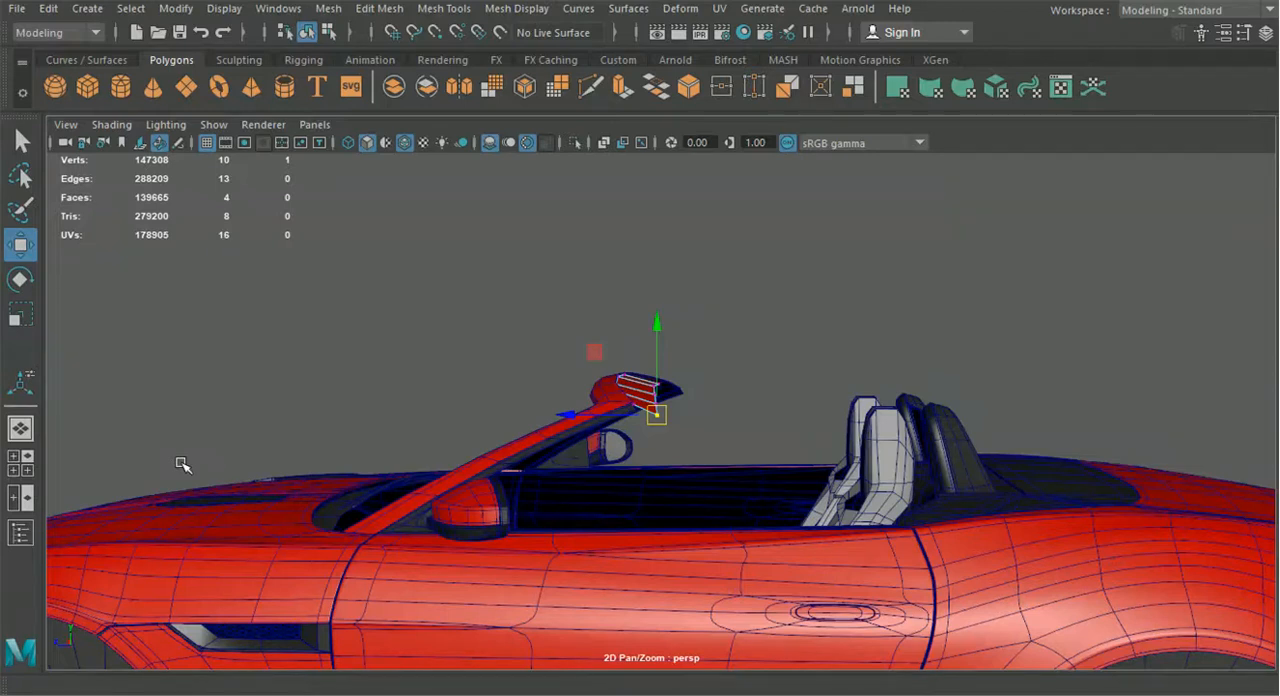
pyautogui.keyDown('alt'); pyautogui.moveTo(731, 421); pyautogui.dragTo(234, 470); pyautogui.keyUp('alt')
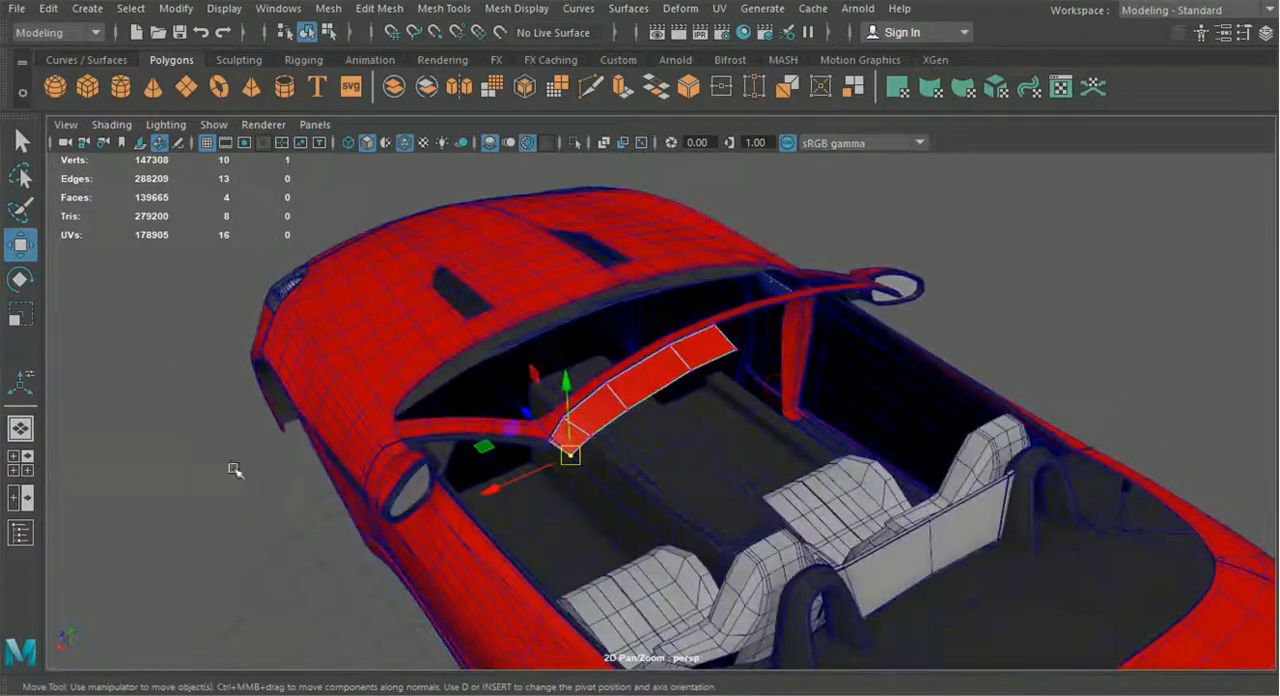
# Insert a lengthwise edge loop through the header strip in the top view, just ahead of the latch recess
pyautogui.click(22, 463)
pyautogui.press('space')
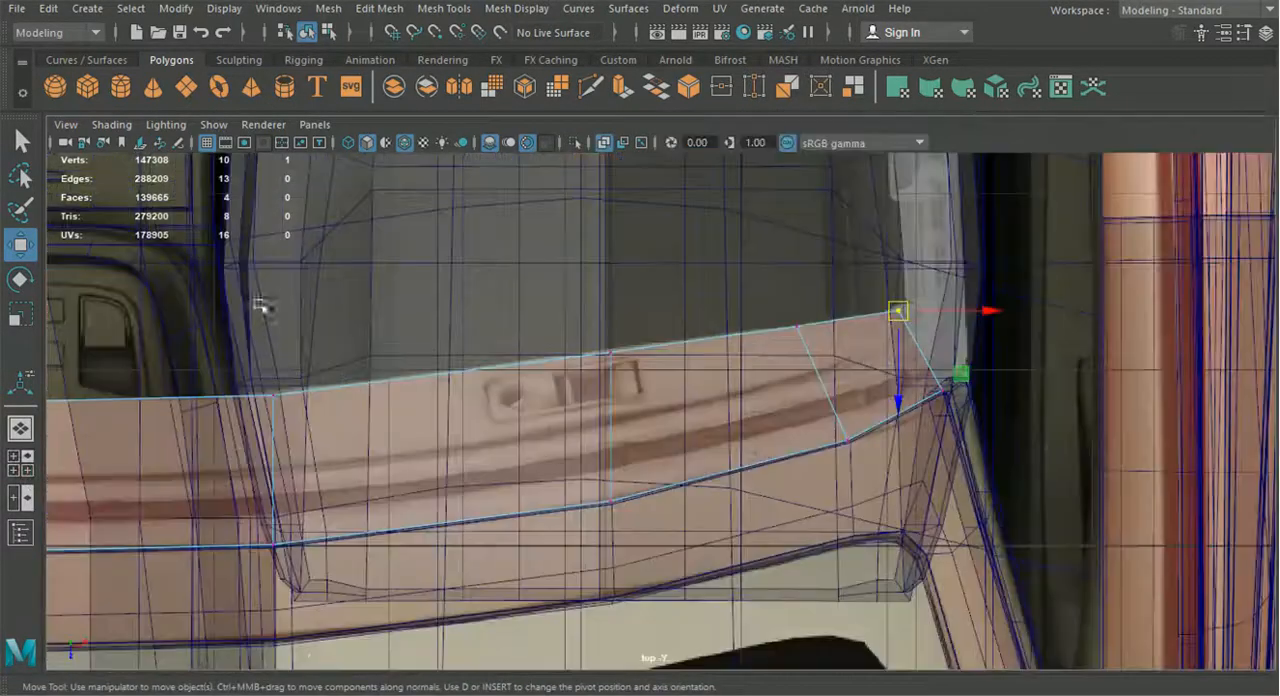
pyautogui.click(414, 10)
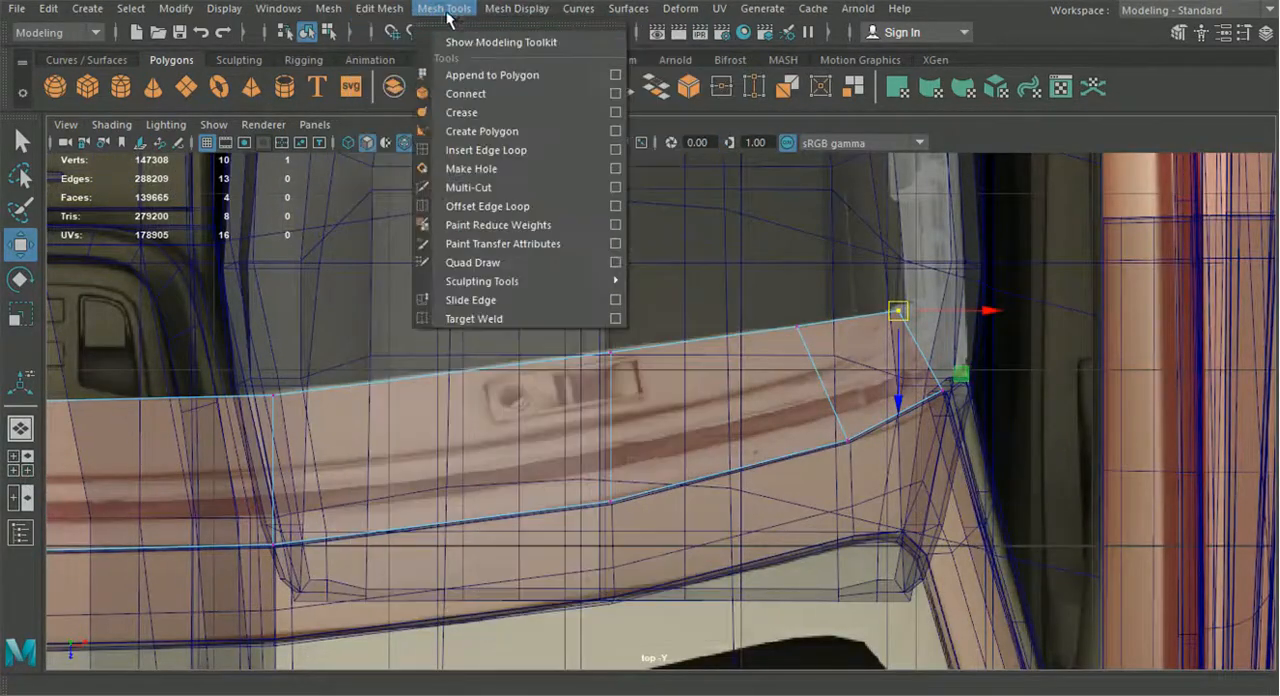
pyautogui.click(485, 152)
pyautogui.scroll(3, 620, 430)
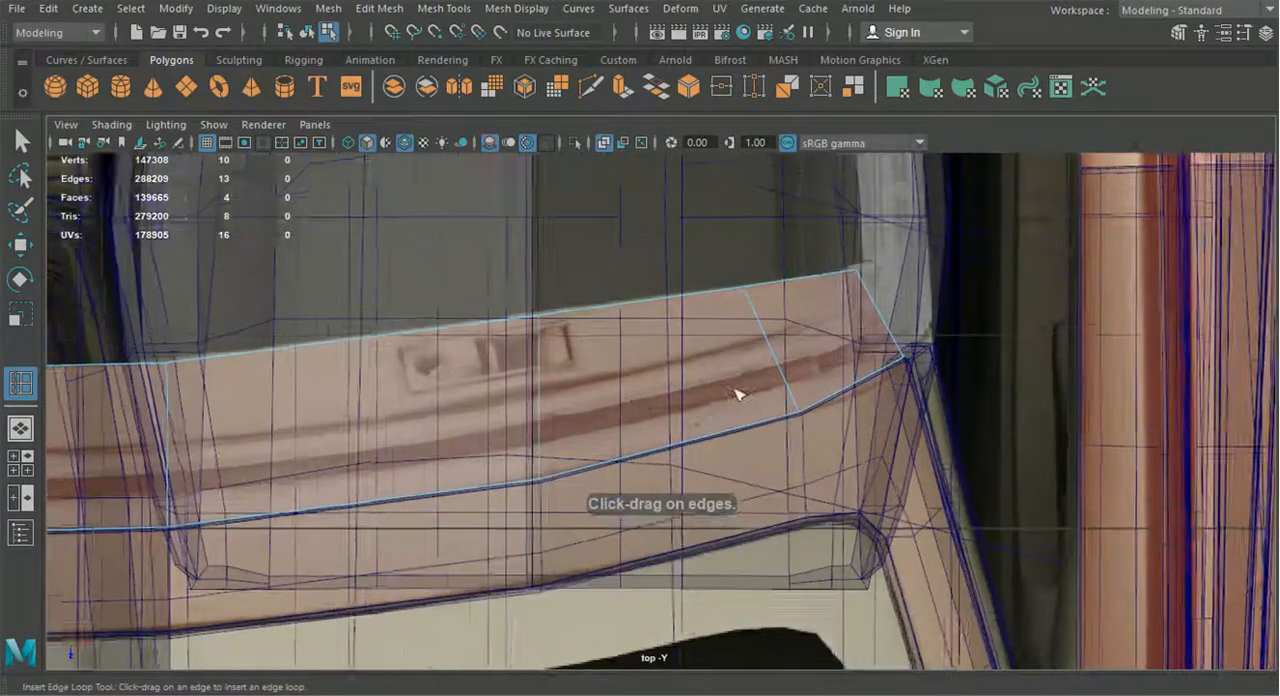
pyautogui.moveTo(779, 331); pyautogui.dragTo(779, 331)
pyautogui.keyDown('alt'); pyautogui.moveTo(616, 375); pyautogui.dragTo(744, 377, button='middle'); pyautogui.keyUp('alt')
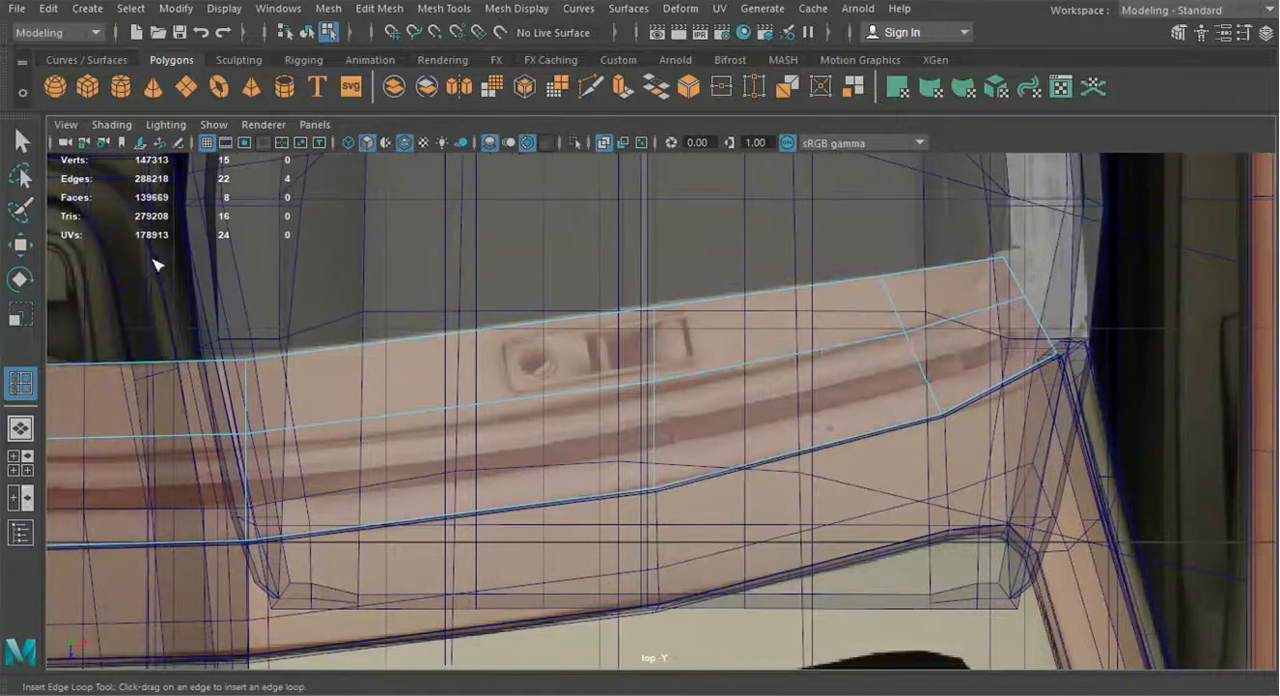
# Undo the inserted edge loop and cut a lengthwise line across the header strip with Multi-Cut, following the blueprint's contour just ahead of the latch recess
pyautogui.click(21, 245)
pyautogui.hotkey('ctrl', 'z')
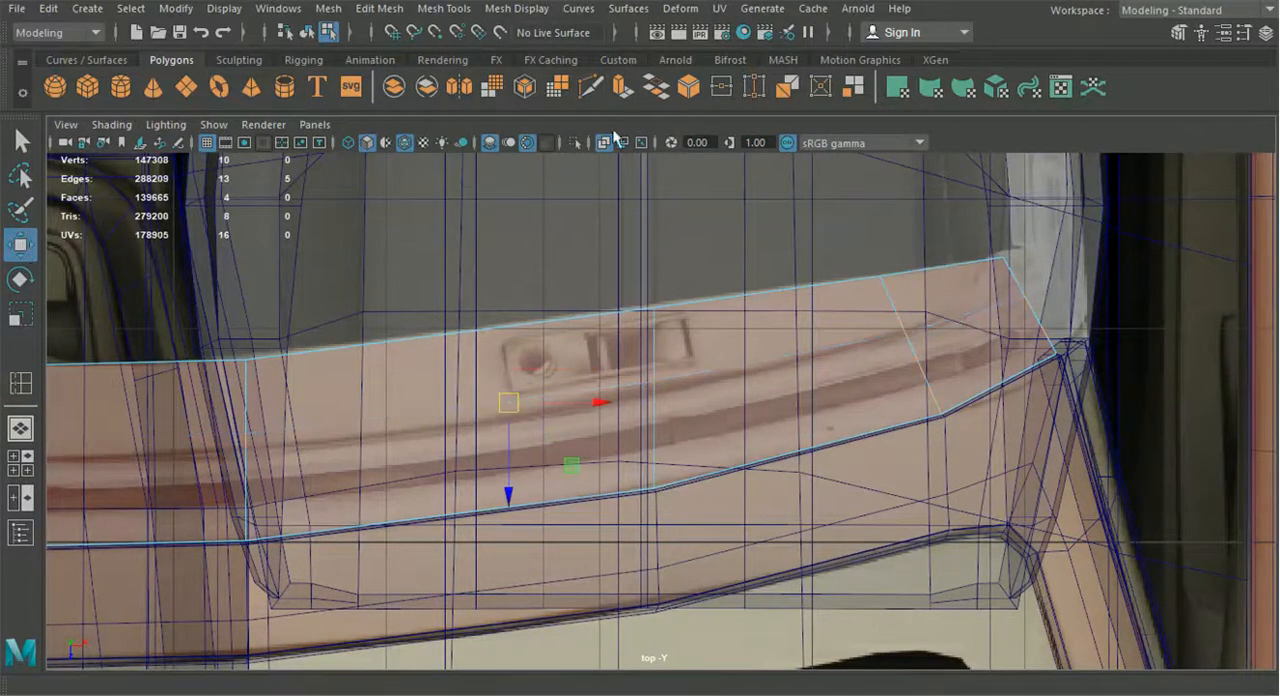
pyautogui.click(588, 97)
pyautogui.scroll(2, 1006, 323)
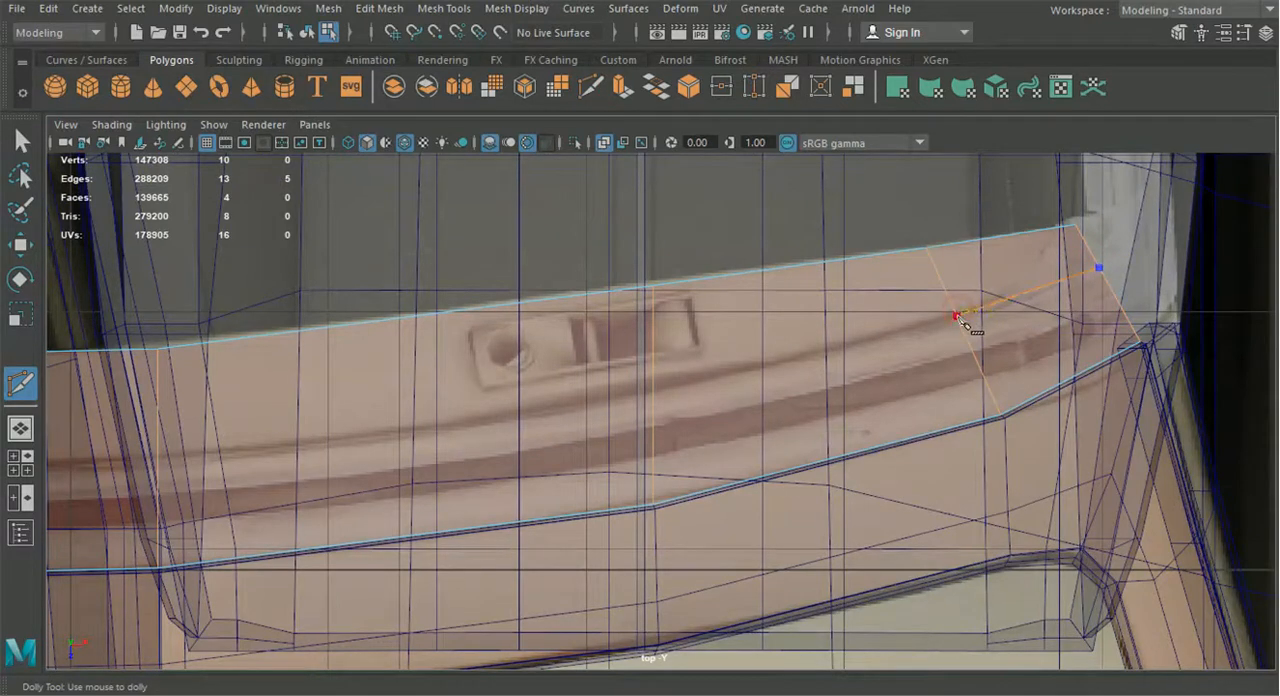
pyautogui.keyDown('alt'); pyautogui.moveTo(657, 395); pyautogui.dragTo(872, 385, button='middle'); pyautogui.keyUp('alt')
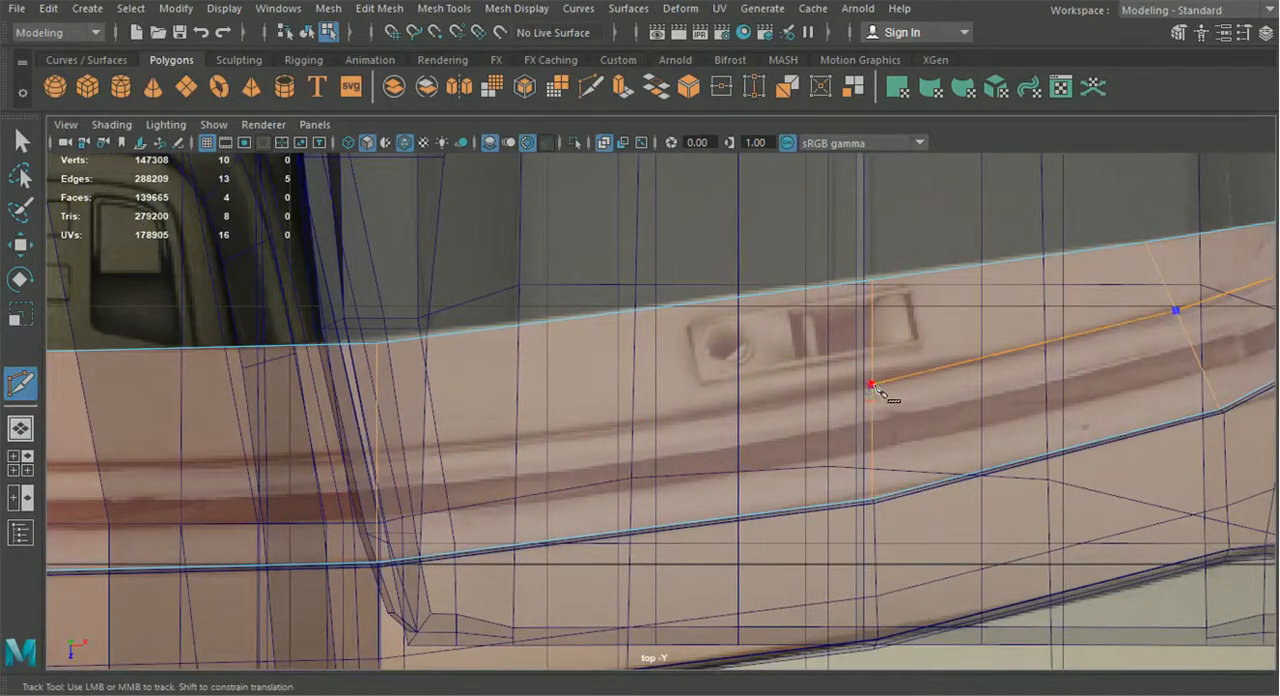
pyautogui.click(379, 455)
pyautogui.keyDown('alt'); pyautogui.moveTo(235, 517); pyautogui.dragTo(730, 520, button='middle'); pyautogui.keyUp('alt')
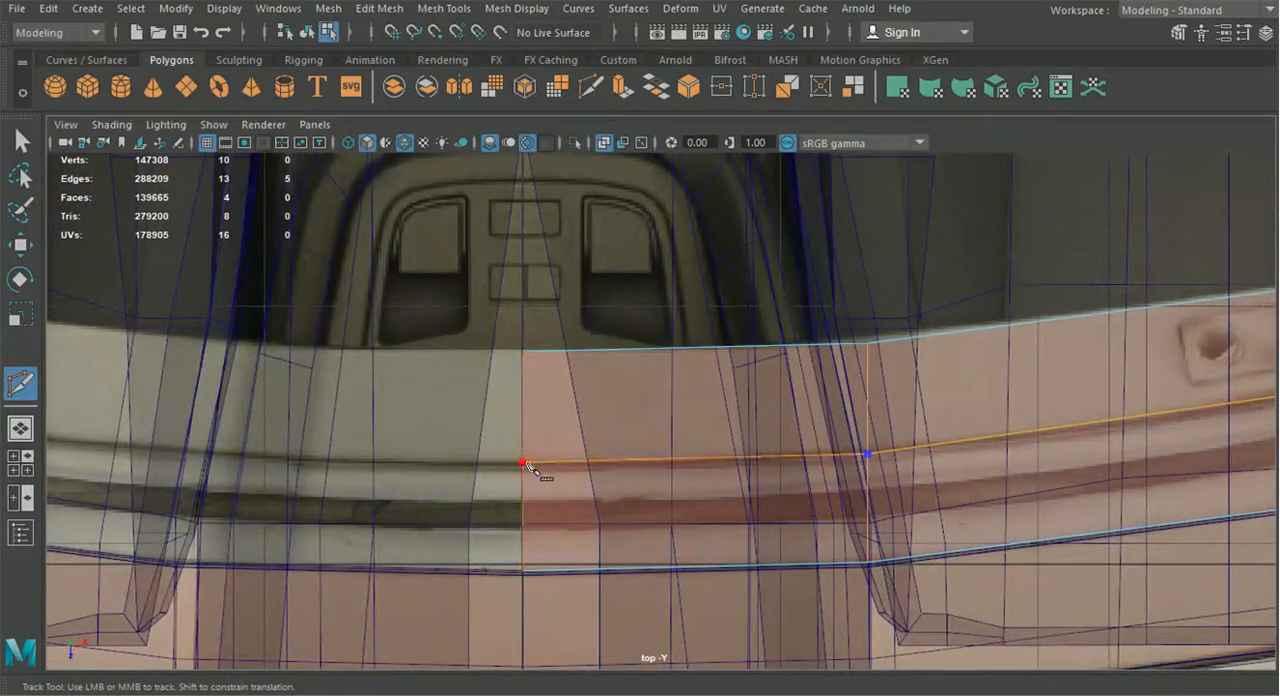
pyautogui.keyDown('alt'); pyautogui.moveTo(800, 543); pyautogui.dragTo(990, 447, button='right'); pyautogui.keyUp('alt')
pyautogui.keyDown('alt'); pyautogui.moveTo(990, 447); pyautogui.dragTo(766, 471, button='middle'); pyautogui.keyUp('alt')
pyautogui.keyDown('alt'); pyautogui.moveTo(766, 471); pyautogui.dragTo(1052, 370, button='right'); pyautogui.keyUp('alt')
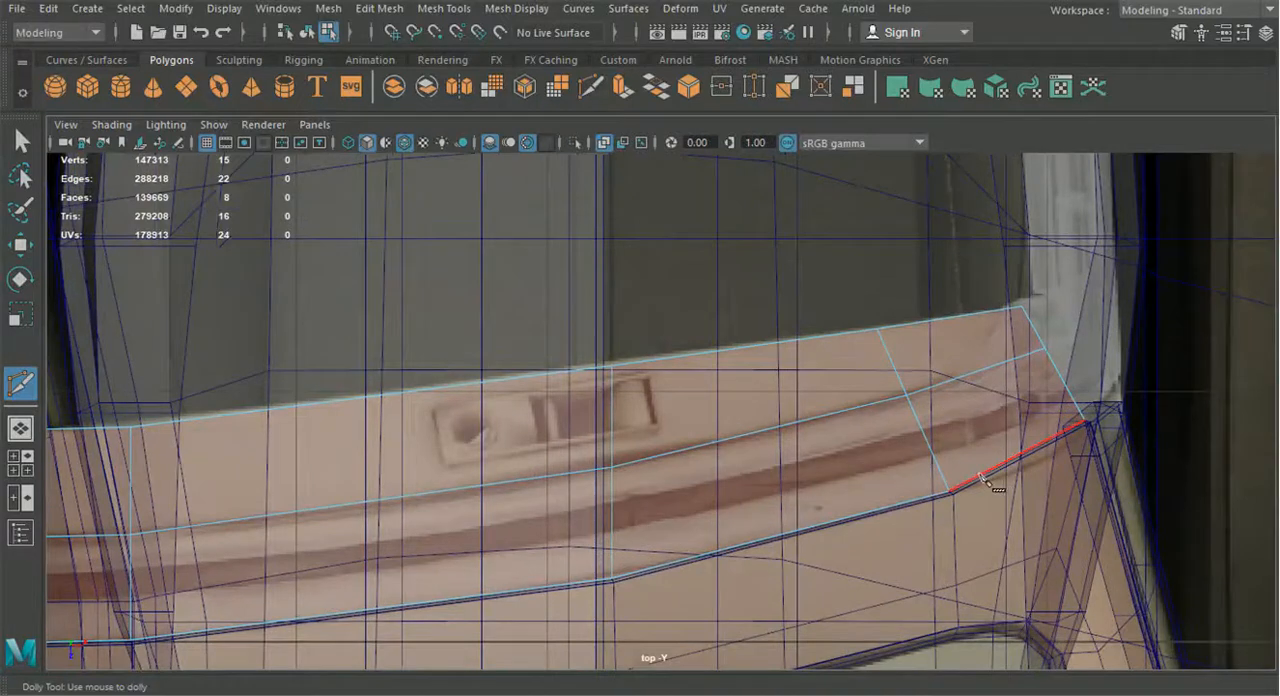
# Cut a second lengthwise line from the strip's outer end to the centreline, following the rear edge of the dark groove in the top-view blueprint
pyautogui.click(20, 429)
pyautogui.keyDown('alt'); pyautogui.moveTo(527, 425); pyautogui.dragTo(130, 447); pyautogui.keyUp('alt')
pyautogui.click(23, 466)
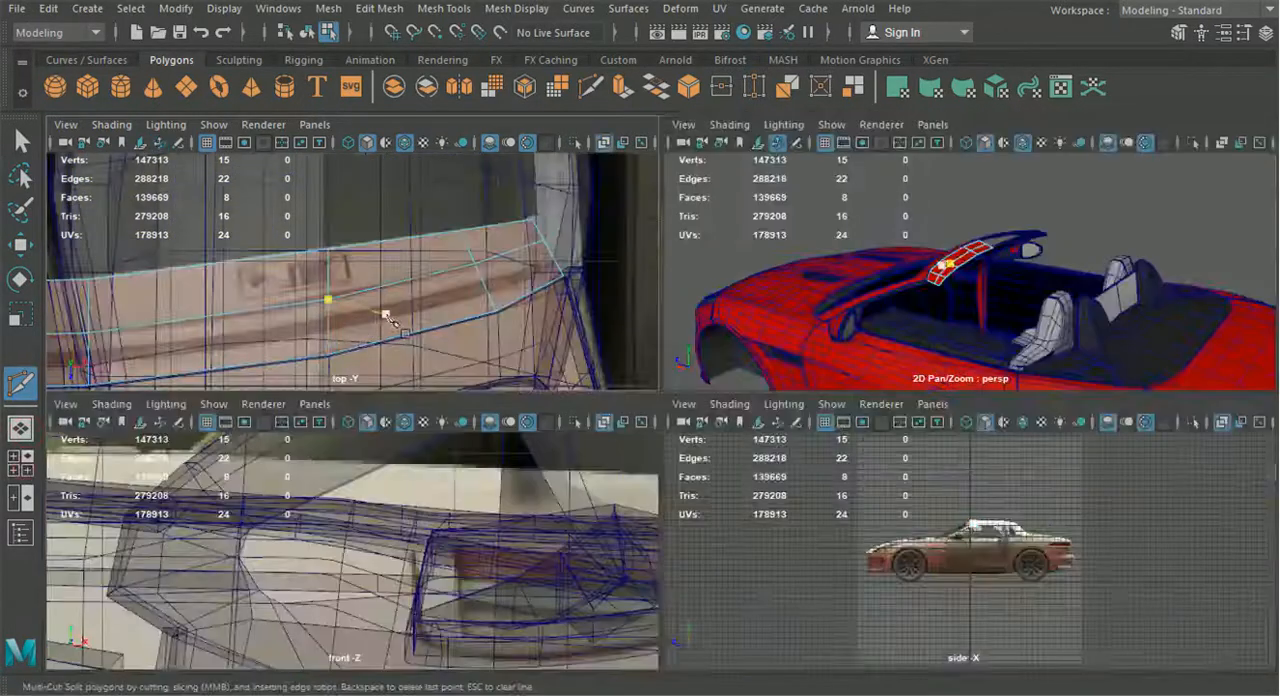
pyautogui.press('space')
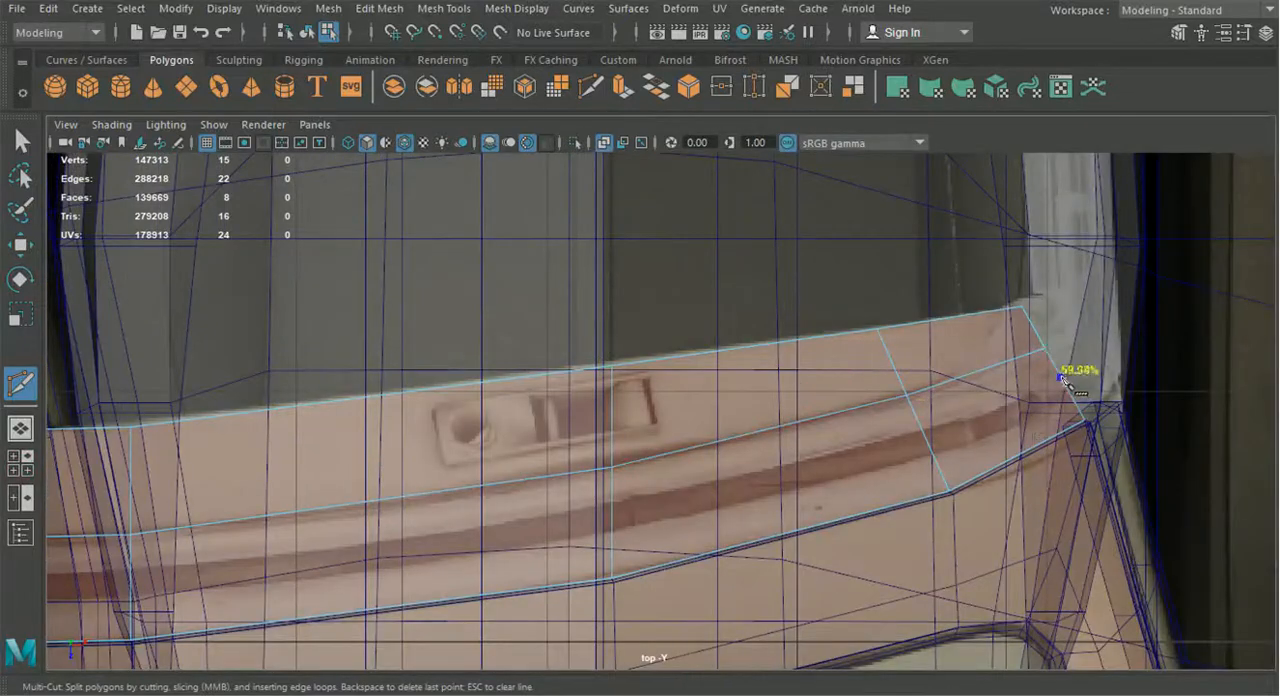
pyautogui.click(921, 429)
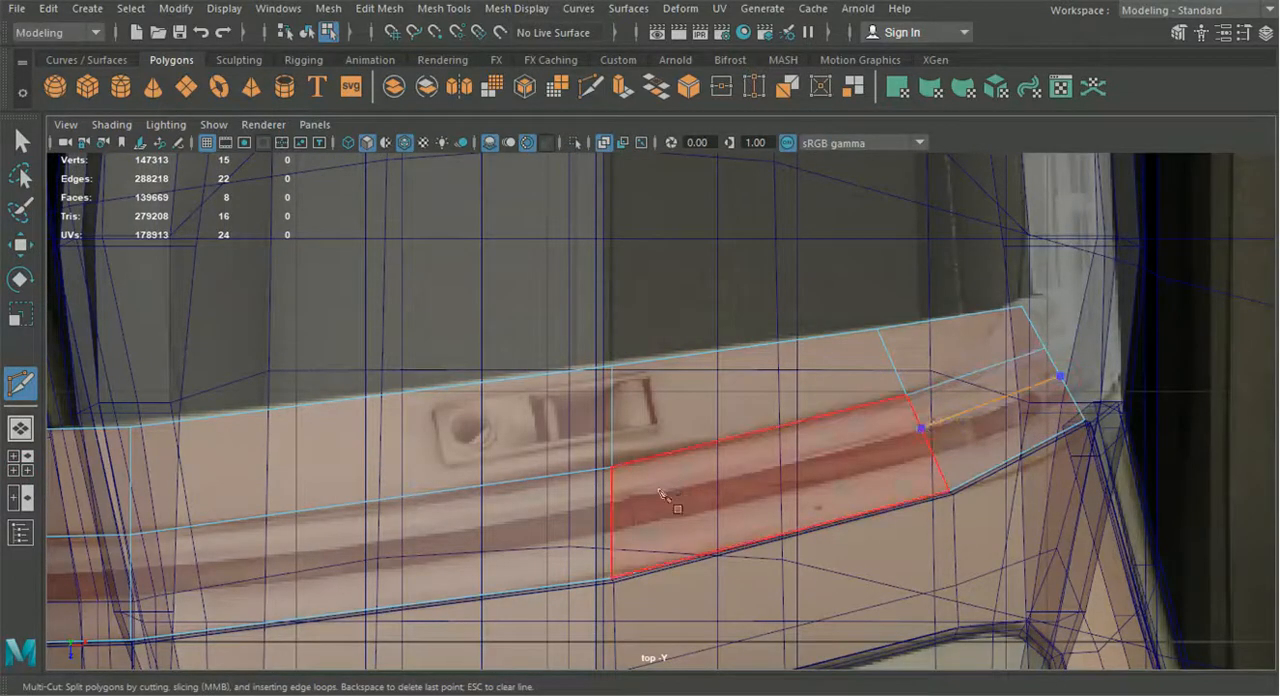
pyautogui.click(612, 507)
pyautogui.keyDown('alt'); pyautogui.moveTo(612, 507); pyautogui.dragTo(527, 500, button='middle'); pyautogui.keyUp('alt')
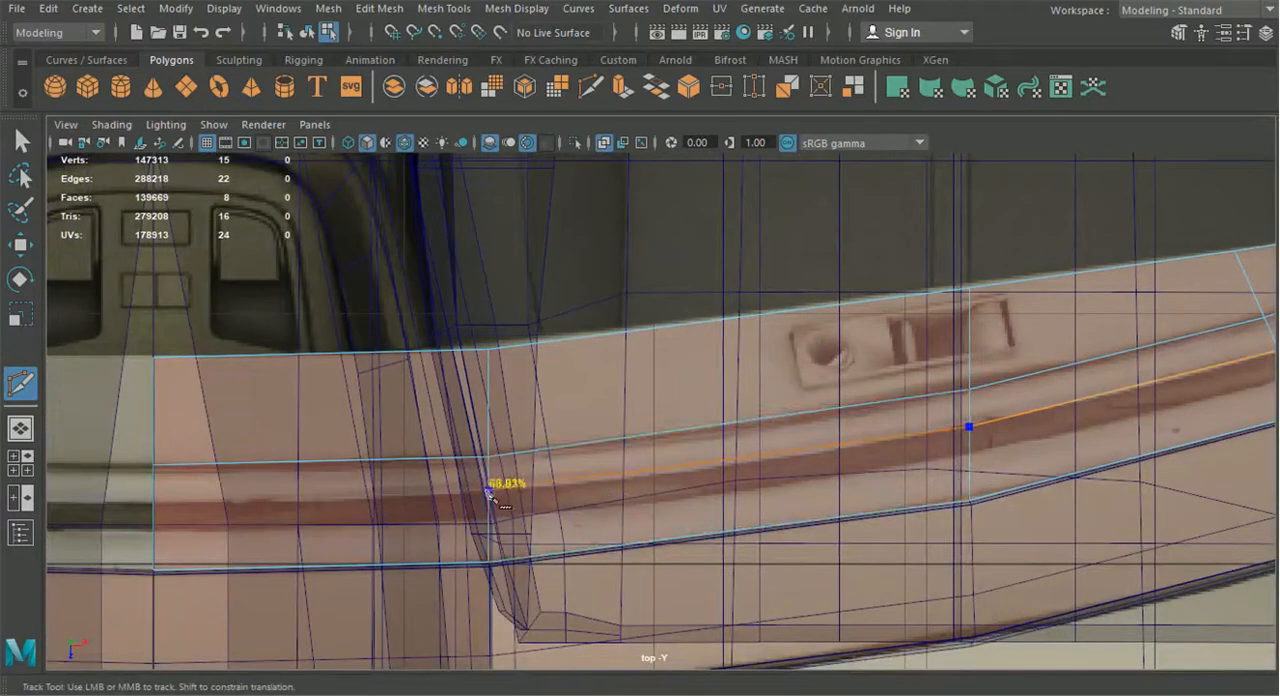
pyautogui.click(488, 491)
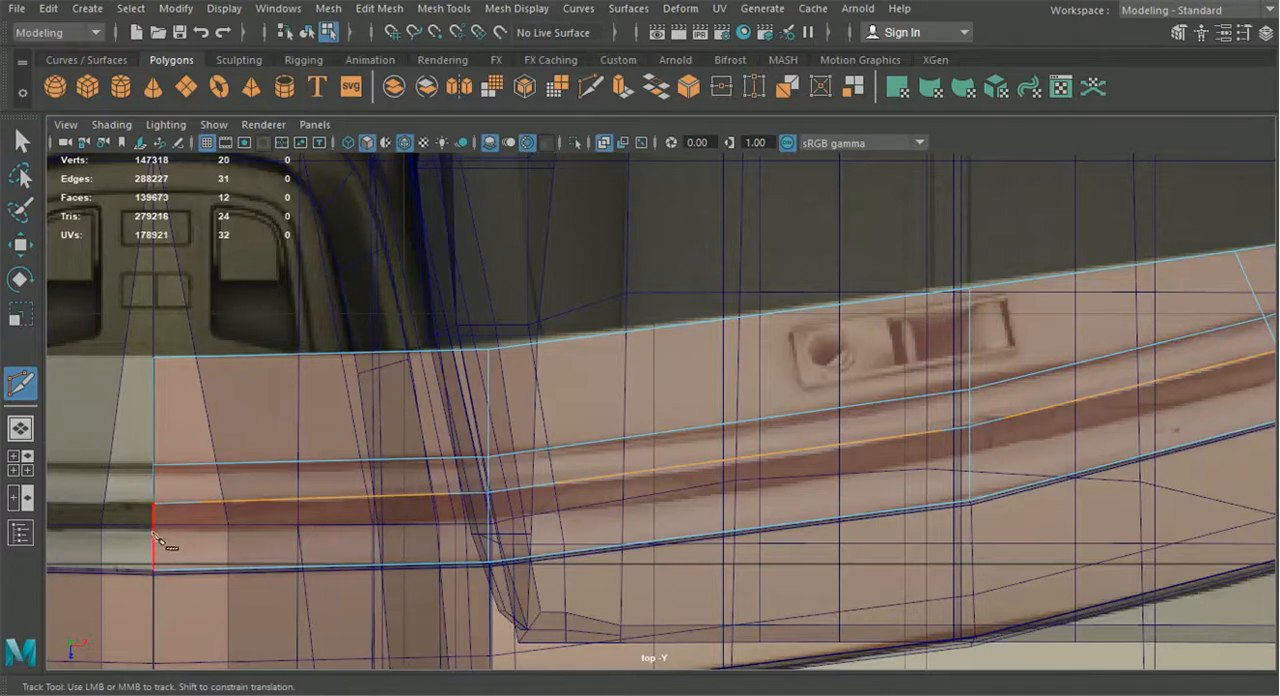
# Cut a third lengthwise line from the centreline to the strip's outer end, along the front edge of the blueprint's dark groove
pyautogui.click(153, 530)
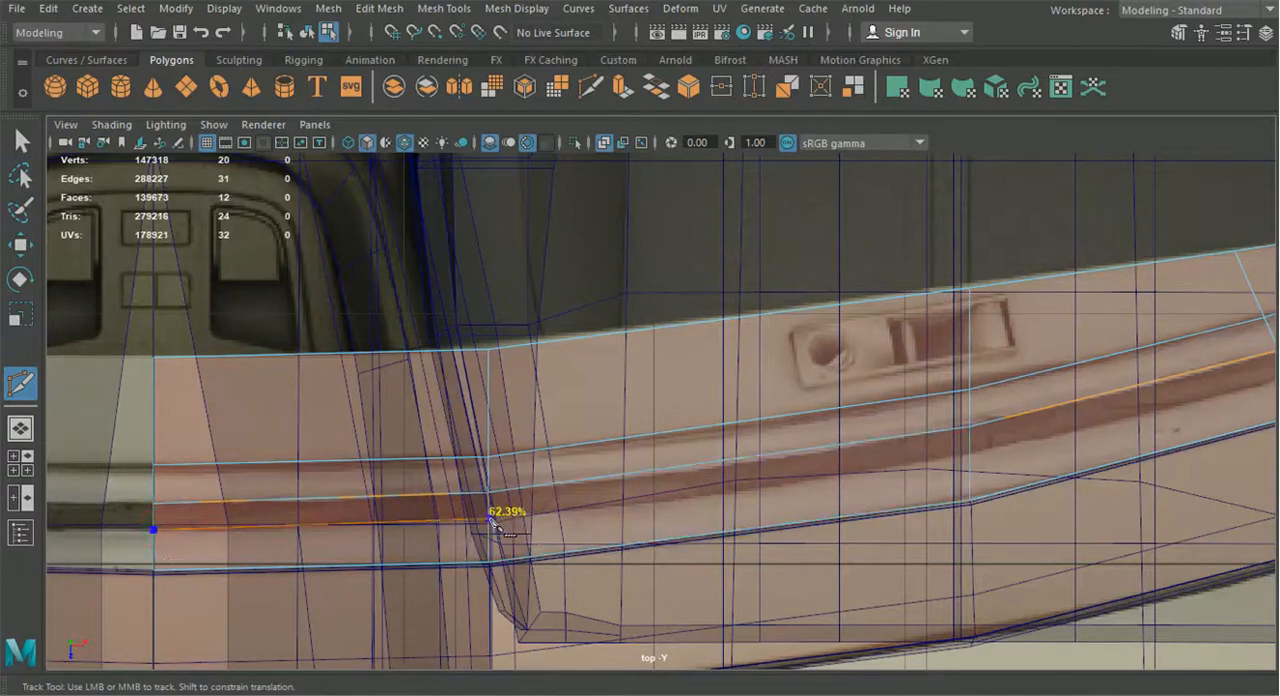
pyautogui.click(490, 517)
pyautogui.click(969, 452)
pyautogui.keyDown('alt'); pyautogui.moveTo(969, 452); pyautogui.dragTo(518, 464, button='middle'); pyautogui.keyUp('alt')
pyautogui.click(700, 433)
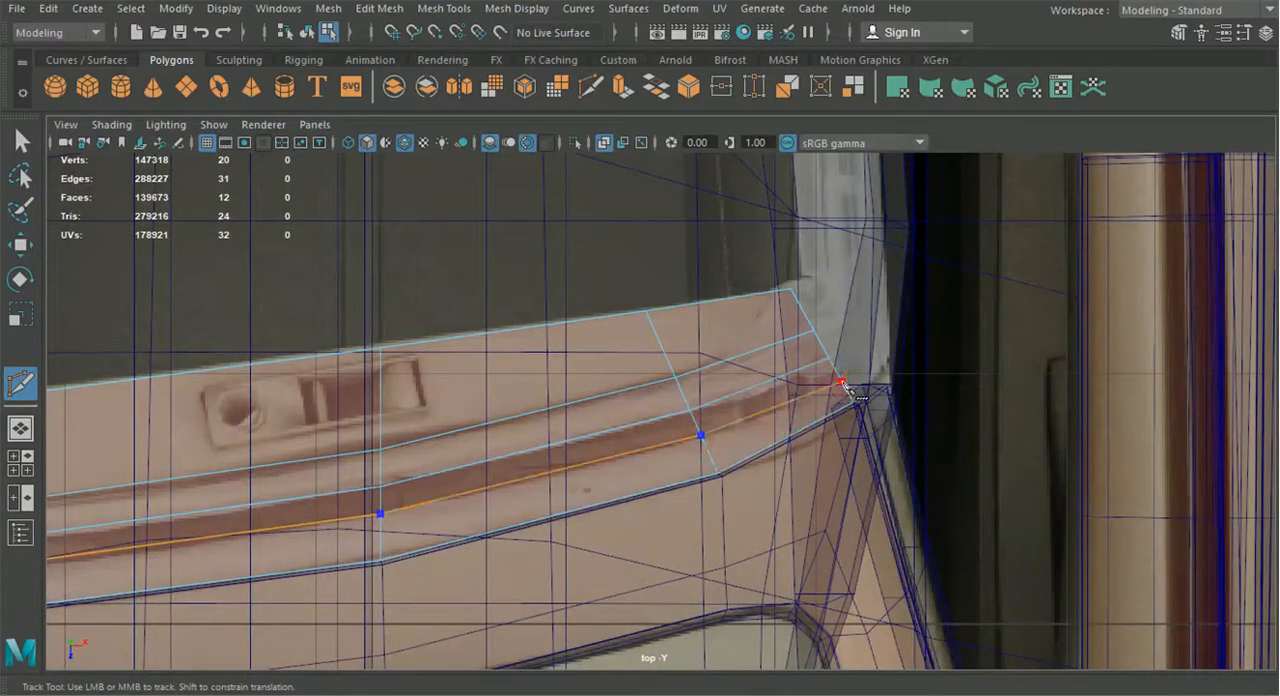
# Extrude the strip's narrow groove faces together with its wide rear faces in perspective, sinking both bands below the raised ridges
pyautogui.click(22, 430)
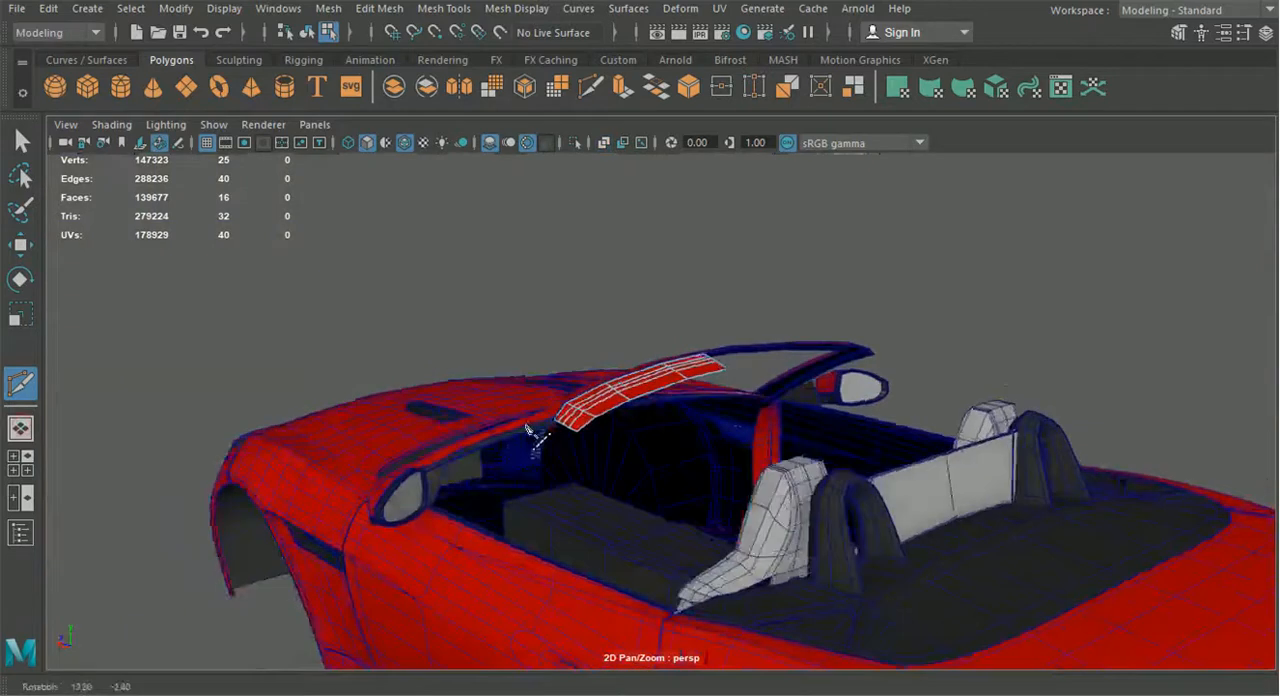
pyautogui.click(20, 142)
pyautogui.press('f')
pyautogui.moveTo(576, 346); pyautogui.dragTo(572, 193, button='right')
pyautogui.press('f')
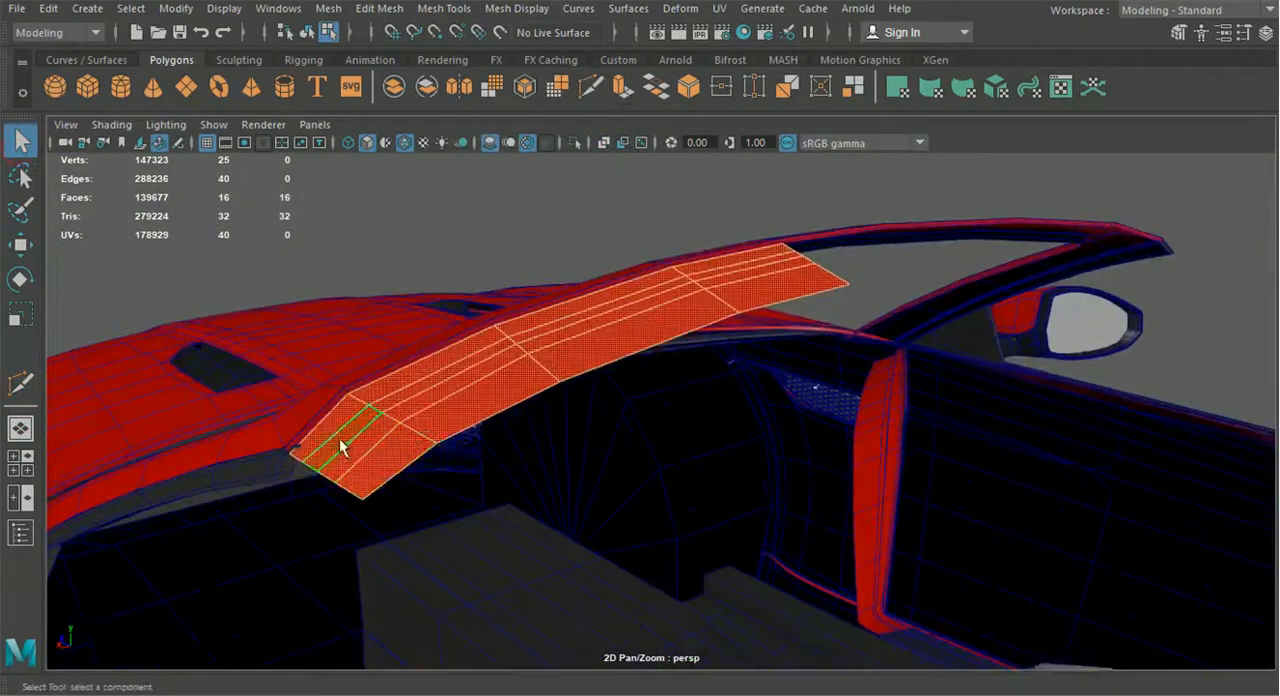
pyautogui.click(340, 447)
pyautogui.keyDown('shift'); pyautogui.doubleClick(529, 343); pyautogui.keyUp('shift')
pyautogui.keyDown('shift'); pyautogui.click(721, 268); pyautogui.keyUp('shift')
pyautogui.keyDown('alt'); pyautogui.moveTo(622, 376); pyautogui.dragTo(633, 357); pyautogui.keyUp('alt')
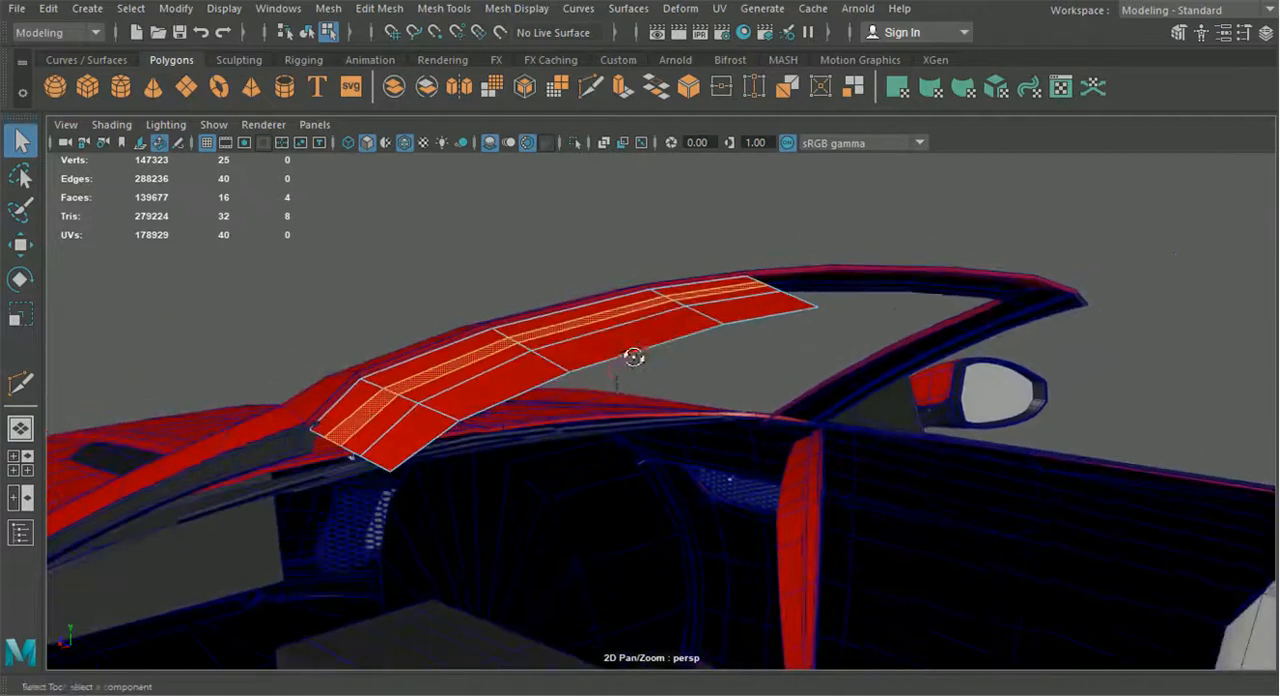
pyautogui.keyDown('alt'); pyautogui.moveTo(563, 408); pyautogui.dragTo(445, 452); pyautogui.keyUp('alt')
pyautogui.keyDown('shift'); pyautogui.click(419, 454); pyautogui.keyUp('shift')
pyautogui.keyDown('shift'); pyautogui.click(541, 390); pyautogui.keyUp('shift')
pyautogui.keyDown('shift'); pyautogui.click(692, 320); pyautogui.keyUp('shift')
pyautogui.keyDown('shift'); pyautogui.click(745, 293); pyautogui.keyUp('shift')
pyautogui.hotkey('ctrl', 'e')
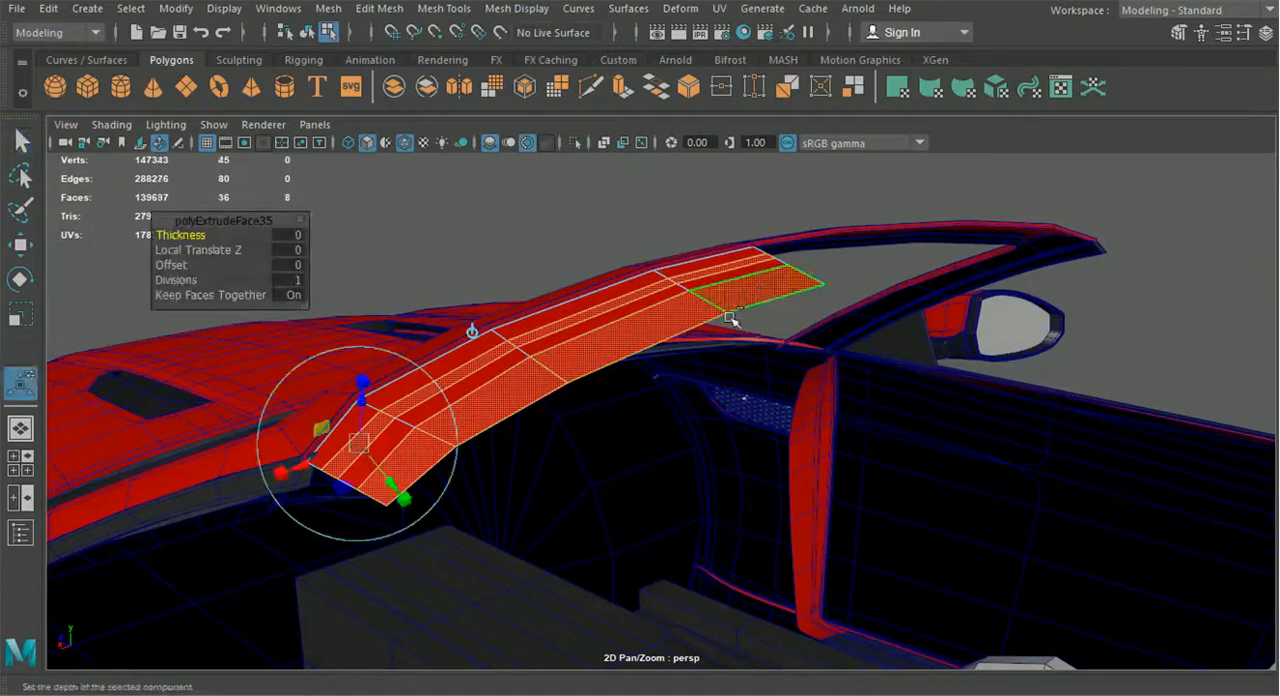
pyautogui.keyDown('alt'); pyautogui.moveTo(731, 319); pyautogui.dragTo(571, 397); pyautogui.keyUp('alt')
pyautogui.moveTo(485, 289); pyautogui.dragTo(480, 371)
# Delete the extruded end-cap faces at the outer and centreline ends of the recessed groove and rear band
pyautogui.click(474, 363)
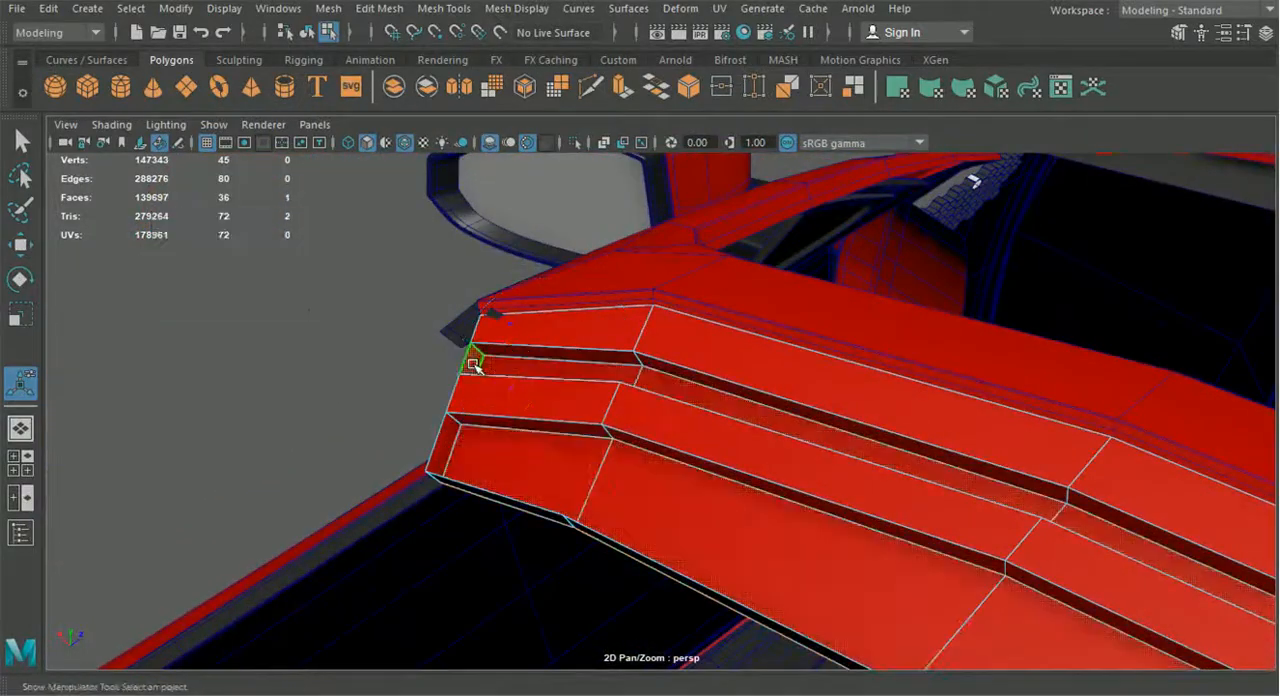
pyautogui.press('Delete')
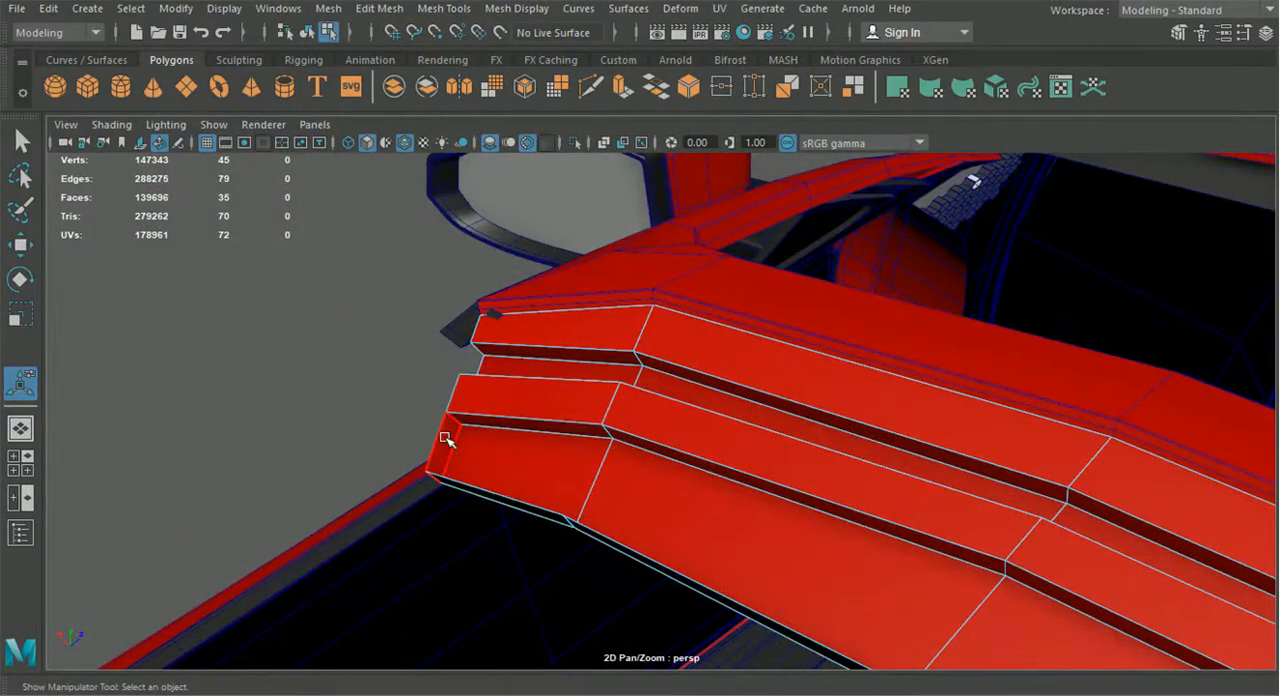
pyautogui.keyDown('alt'); pyautogui.moveTo(563, 460); pyautogui.dragTo(696, 466); pyautogui.keyUp('alt')
pyautogui.click(684, 463)
pyautogui.keyDown('shift'); pyautogui.doubleClick(743, 446); pyautogui.keyUp('shift')
pyautogui.keyDown('alt'); pyautogui.moveTo(860, 443); pyautogui.dragTo(875, 427); pyautogui.keyUp('alt')
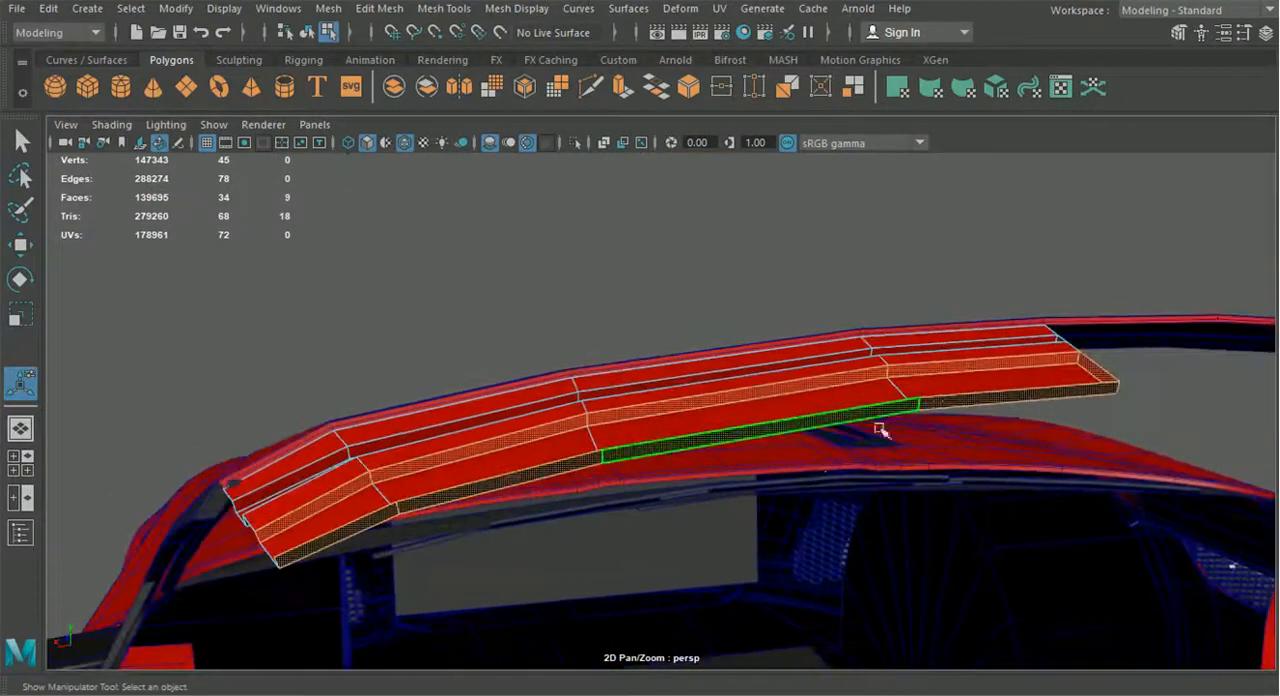
pyautogui.click(1090, 368)
pyautogui.press('Delete')
pyautogui.keyDown('alt'); pyautogui.moveTo(929, 343); pyautogui.dragTo(637, 279); pyautogui.keyUp('alt')
pyautogui.press('Delete')
# Delete the row of vertical faces along the strip's rear edge and return to object selection
pyautogui.keyDown('alt'); pyautogui.moveTo(689, 320); pyautogui.dragTo(567, 409); pyautogui.keyUp('alt')
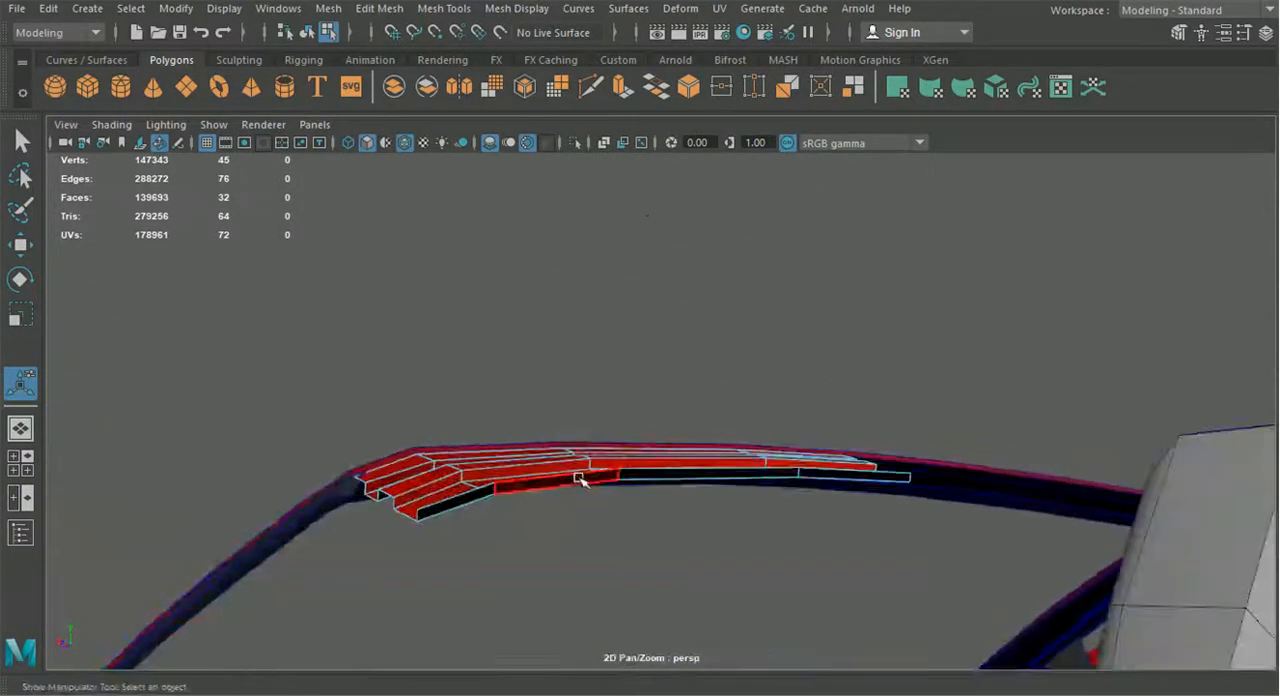
pyautogui.keyDown('shift'); pyautogui.doubleClick(668, 477); pyautogui.keyUp('shift')
pyautogui.press('Delete')
pyautogui.scroll(-5, 668, 477)
pyautogui.keyDown('alt'); pyautogui.moveTo(656, 474); pyautogui.dragTo(415, 480); pyautogui.keyUp('alt')
pyautogui.click(306, 32)
pyautogui.keyDown('alt'); pyautogui.moveTo(640, 403); pyautogui.dragTo(985, 492); pyautogui.keyUp('alt')
# Snap the outer end vertex at the foot of the rear step onto the strip's rear outer corner and merge the two vertices
pyautogui.keyDown('alt'); pyautogui.moveTo(769, 494); pyautogui.dragTo(808, 445); pyautogui.keyUp('alt')
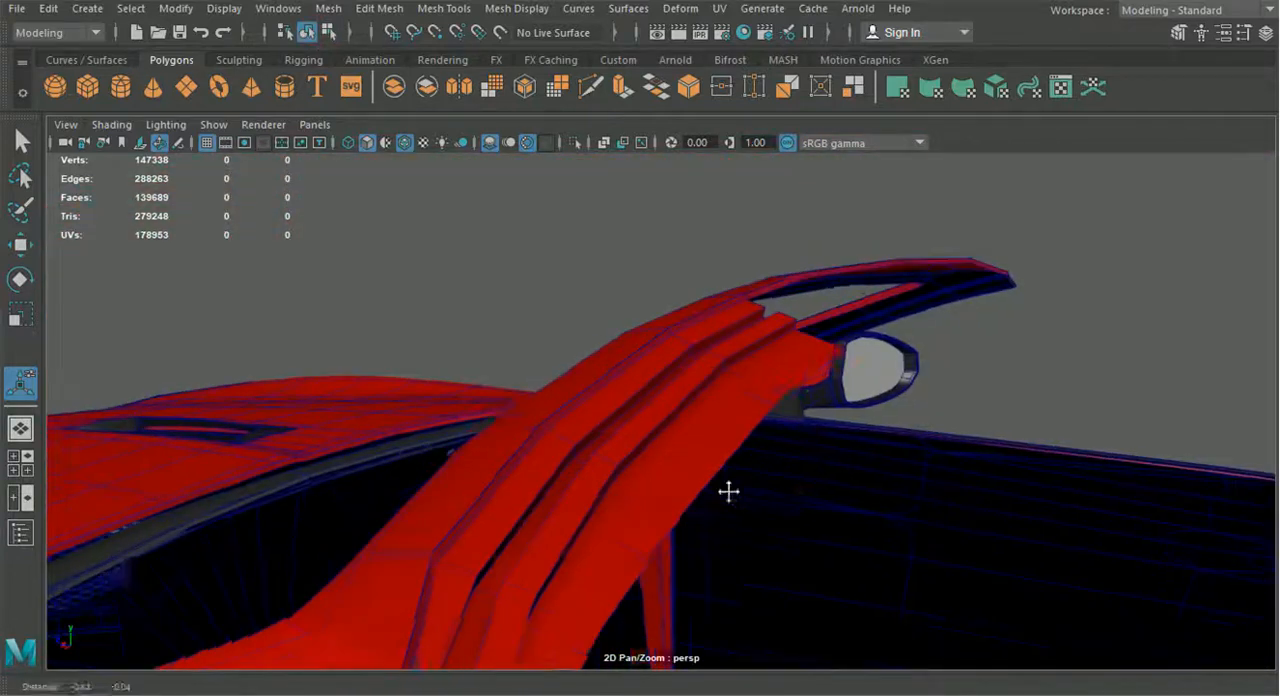
pyautogui.keyDown('alt'); pyautogui.moveTo(729, 491); pyautogui.dragTo(824, 449, button='middle'); pyautogui.keyUp('alt')
pyautogui.keyDown('alt'); pyautogui.moveTo(720, 487); pyautogui.dragTo(722, 408); pyautogui.keyUp('alt')
pyautogui.click(656, 476)
pyautogui.moveTo(722, 408); pyautogui.dragTo(652, 140, button='right')
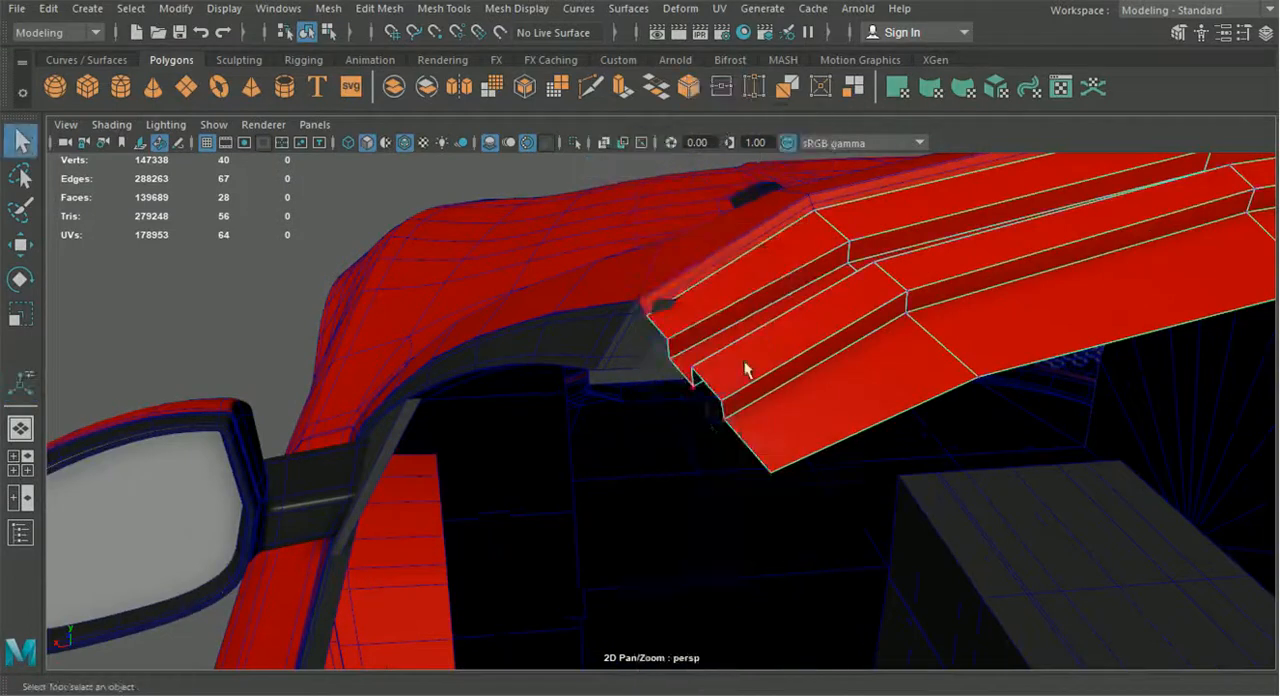
pyautogui.click(21, 247)
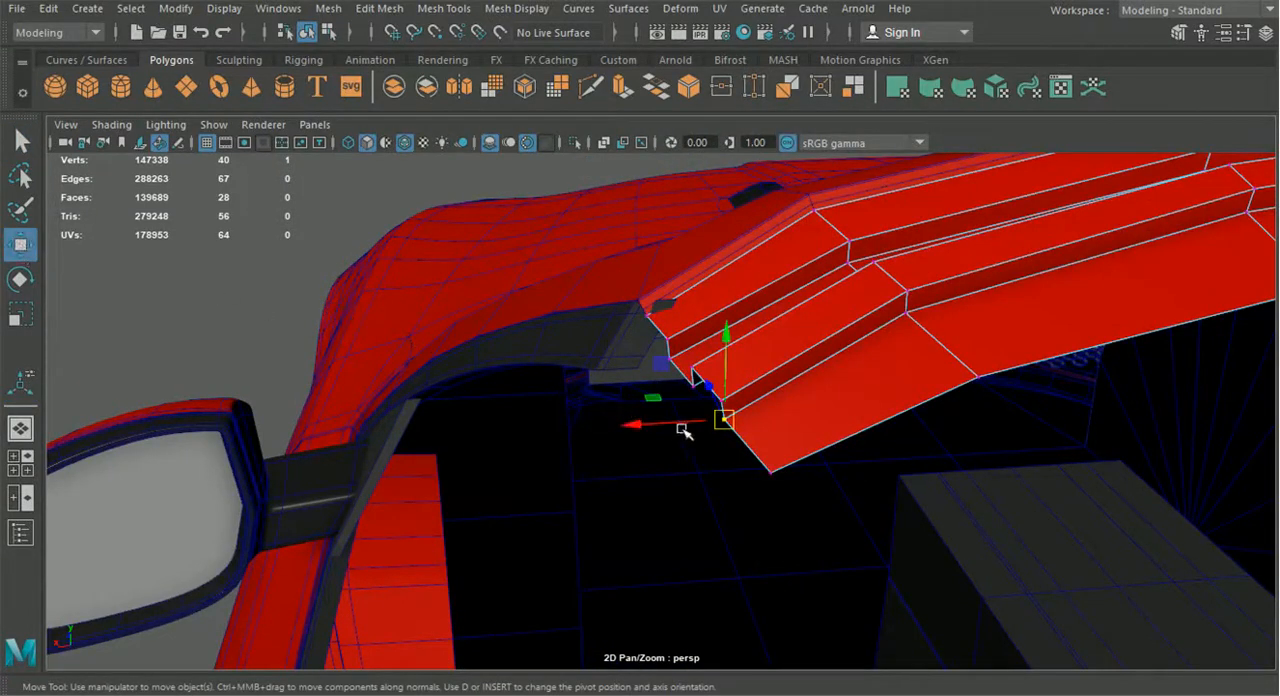
pyautogui.moveTo(726, 421); pyautogui.dragTo(770, 472)
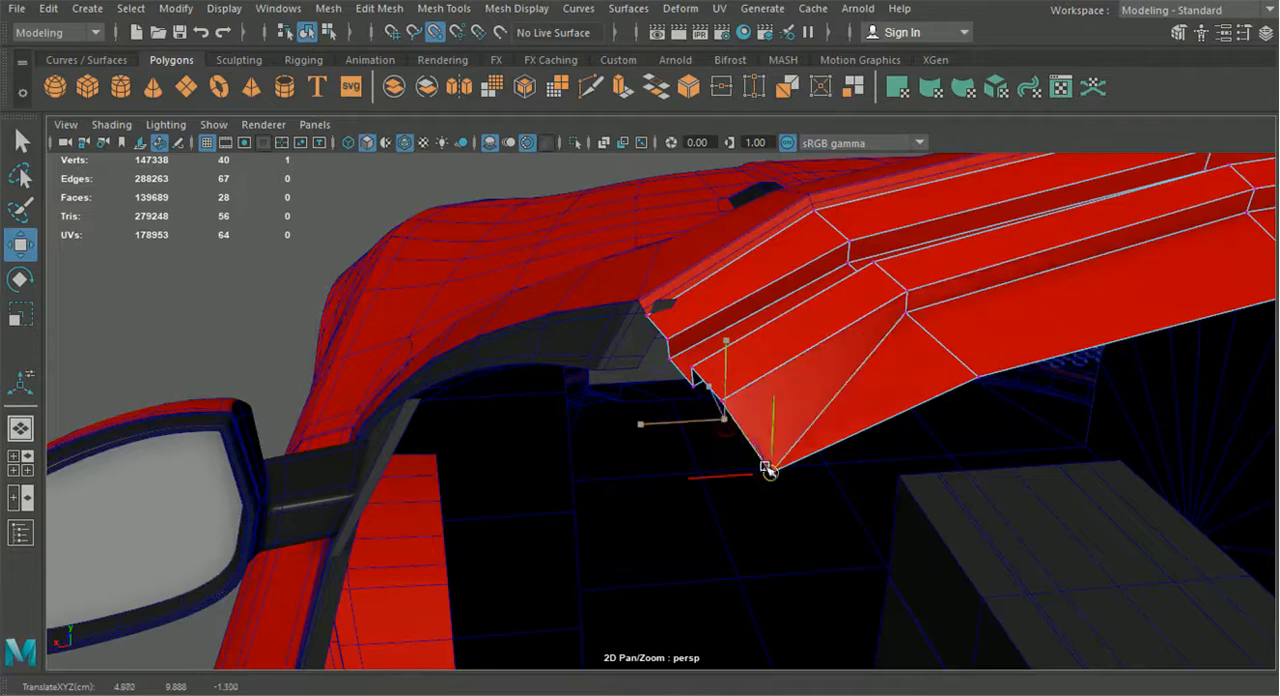
pyautogui.click(723, 400)
pyautogui.keyDown('alt'); pyautogui.moveTo(693, 424); pyautogui.dragTo(840, 431); pyautogui.keyUp('alt')
pyautogui.keyDown('shift'); pyautogui.click(860, 415); pyautogui.keyUp('shift')
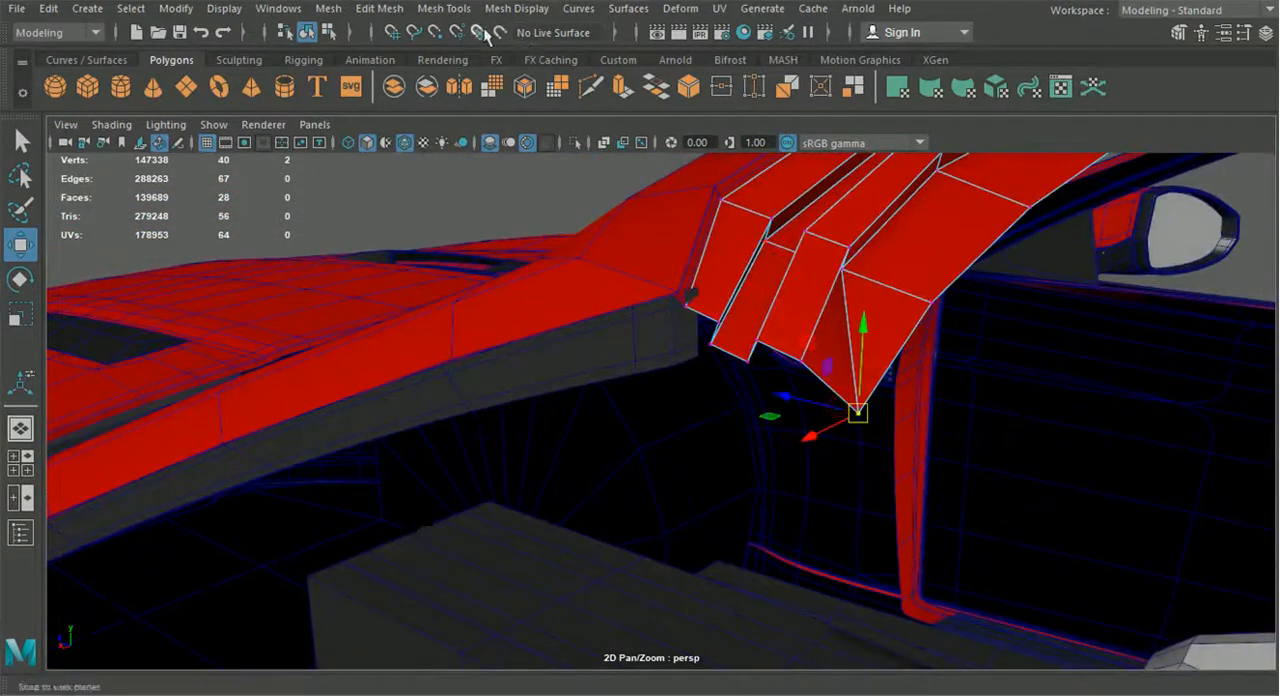
pyautogui.click(328, 13)
pyautogui.moveTo(374, 17)
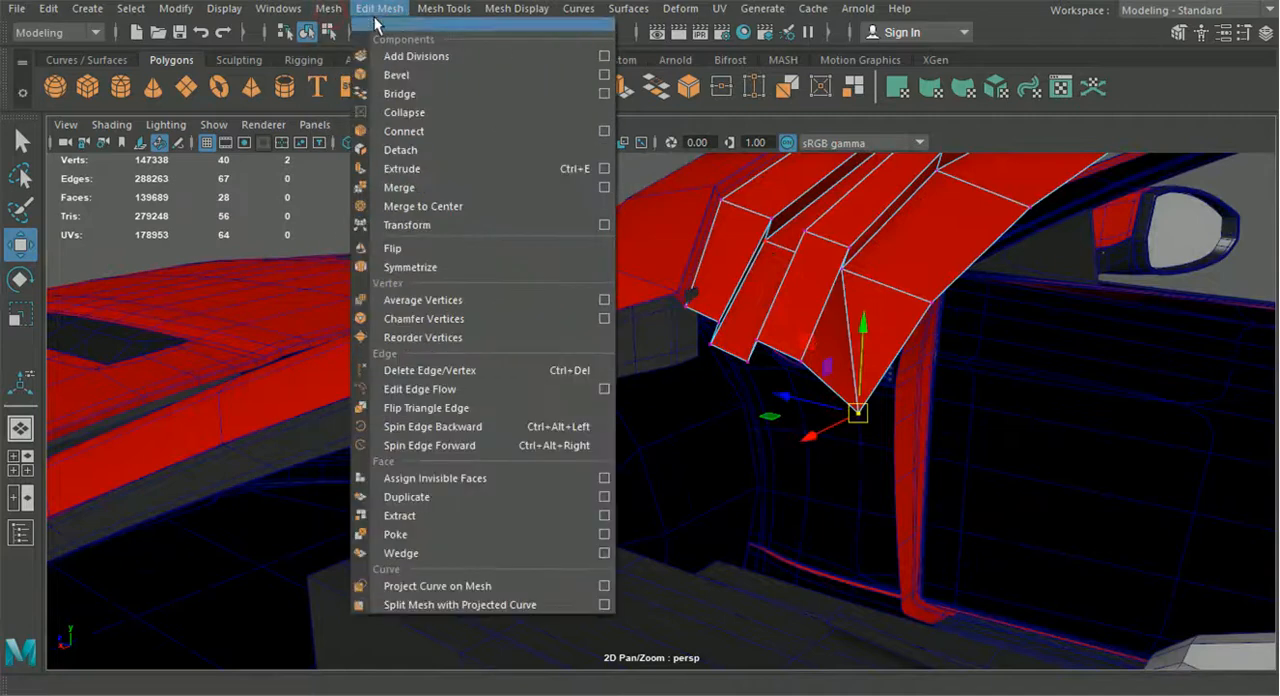
pyautogui.click(429, 189)
# Adjust the rear-edge vertex beside the merged corner with the Move tool and check the strip's outer end
pyautogui.keyDown('alt'); pyautogui.moveTo(857, 343); pyautogui.dragTo(686, 474); pyautogui.keyUp('alt')
pyautogui.click(24, 247)
pyautogui.keyDown('alt'); pyautogui.moveTo(585, 375); pyautogui.dragTo(703, 424); pyautogui.keyUp('alt')
pyautogui.moveTo(708, 475); pyautogui.dragTo(700, 479)
pyautogui.click(808, 401)
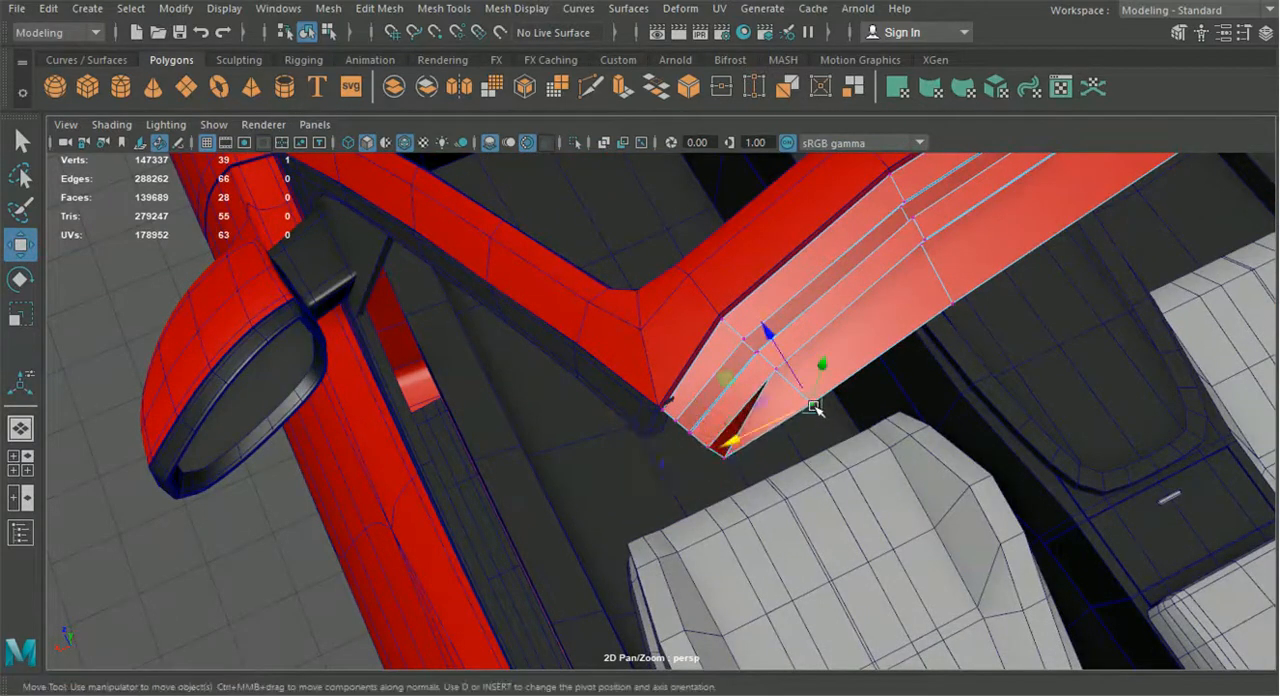
pyautogui.keyDown('alt'); pyautogui.moveTo(852, 366); pyautogui.dragTo(1010, 285); pyautogui.keyUp('alt')
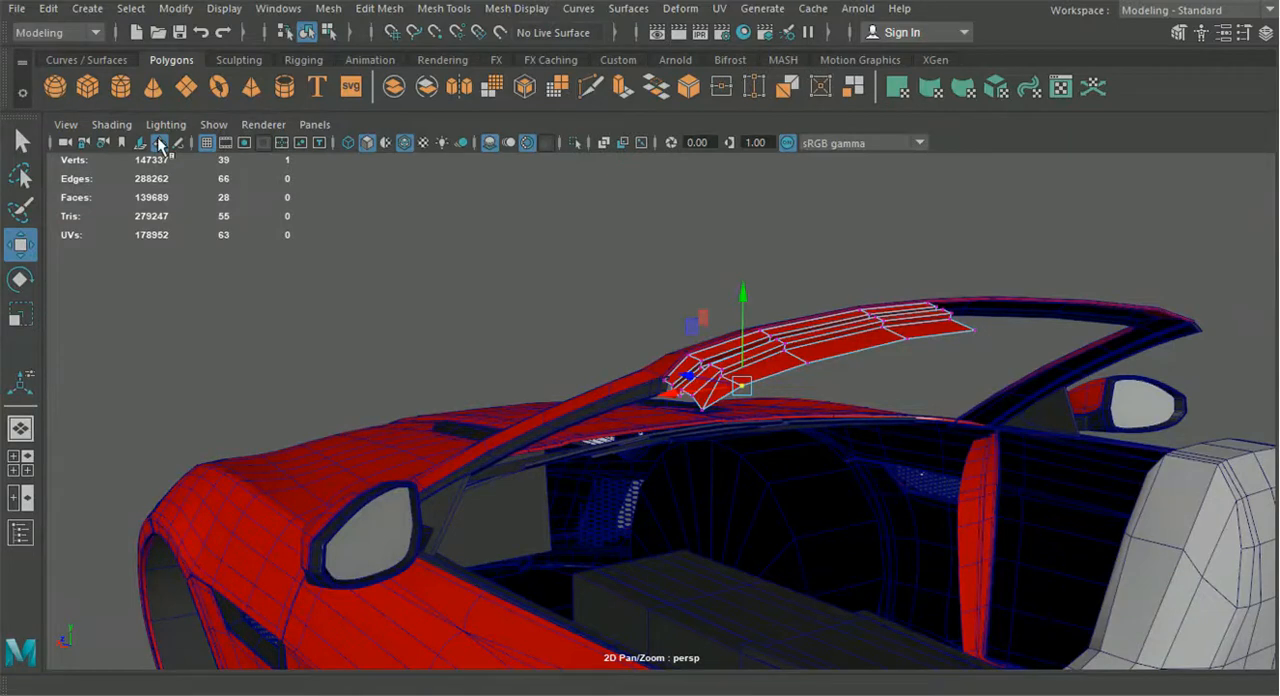
# Change the whole header strip from the red body shading to a dark one and check it against the windshield frame
pyautogui.click(328, 38)
pyautogui.click(308, 33)
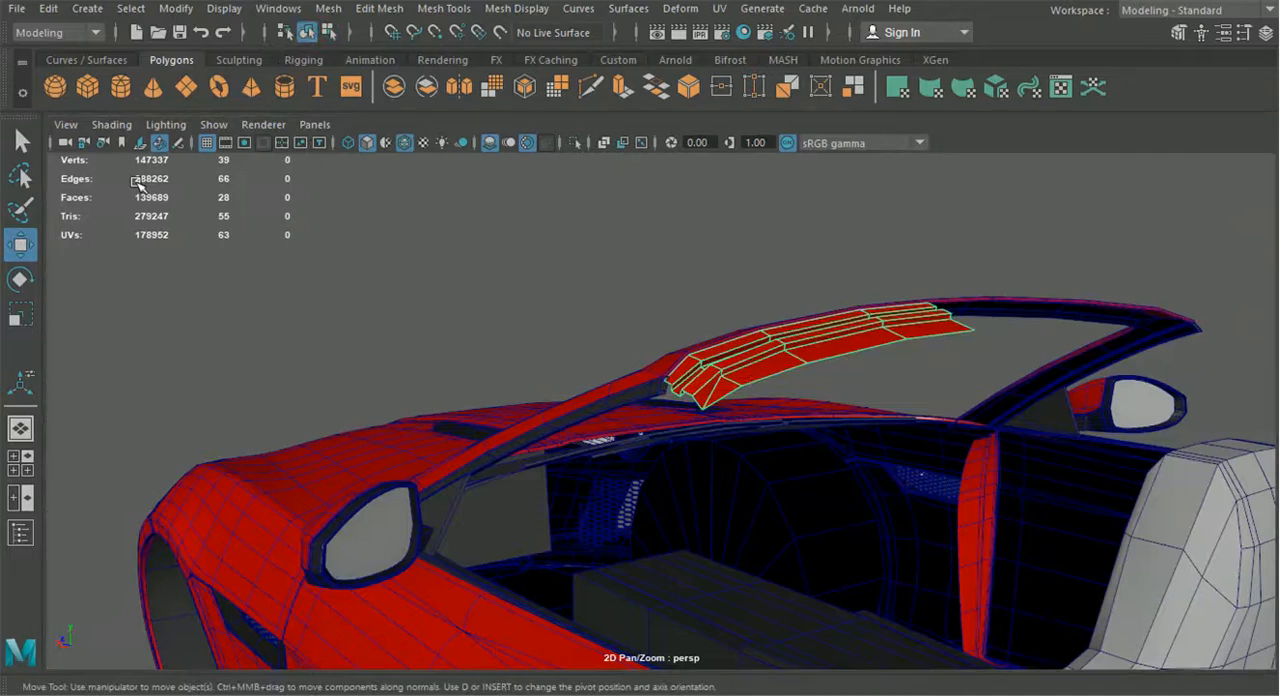
pyautogui.press('g')
pyautogui.click(656, 271)
pyautogui.keyDown('alt'); pyautogui.moveTo(755, 304); pyautogui.dragTo(603, 406); pyautogui.keyUp('alt')
pyautogui.keyDown('alt'); pyautogui.moveTo(603, 406); pyautogui.dragTo(659, 399, button='right'); pyautogui.keyUp('alt')
pyautogui.keyDown('alt'); pyautogui.moveTo(360, 415); pyautogui.dragTo(660, 360); pyautogui.keyUp('alt')
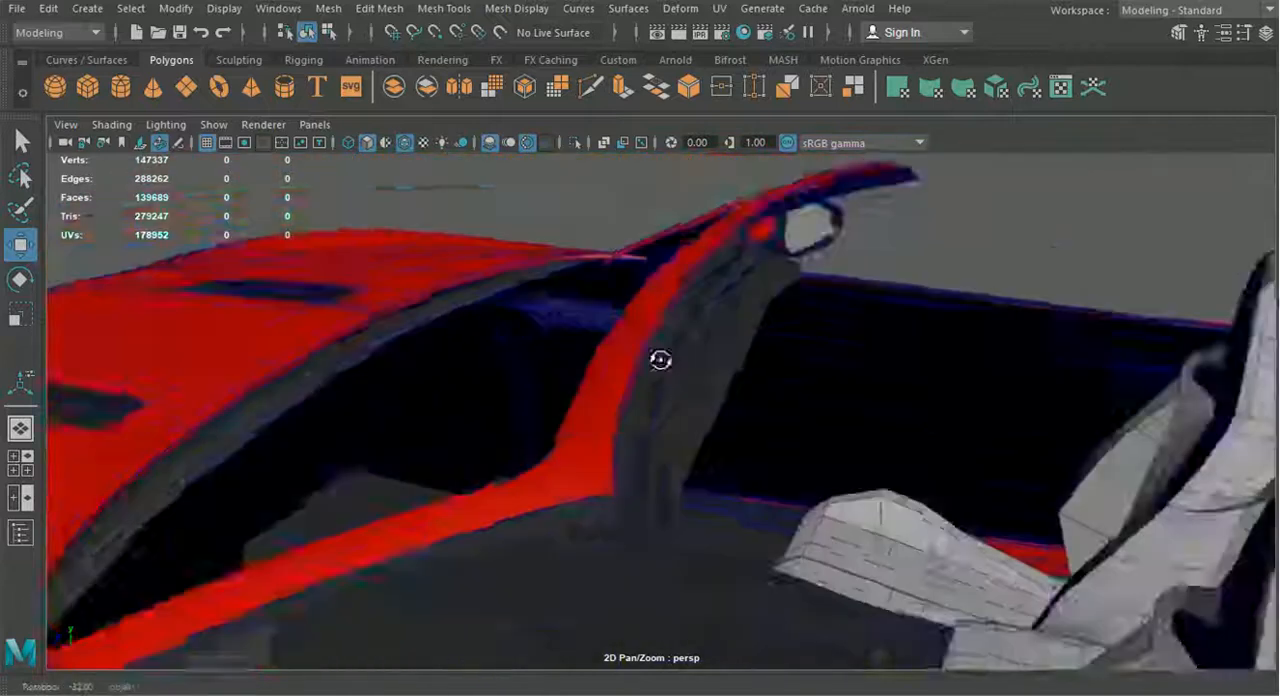
# Center the header strip's pivot and nudge the strip into position against the windshield header
pyautogui.keyDown('alt'); pyautogui.moveTo(640, 365); pyautogui.dragTo(675, 391, button='right'); pyautogui.keyUp('alt')
pyautogui.scroll(-5, 675, 391)
pyautogui.click(648, 345)
pyautogui.moveTo(655, 340); pyautogui.dragTo(646, 92, button='right')
pyautogui.keyDown('alt'); pyautogui.moveTo(686, 396); pyautogui.dragTo(658, 380); pyautogui.keyUp('alt')
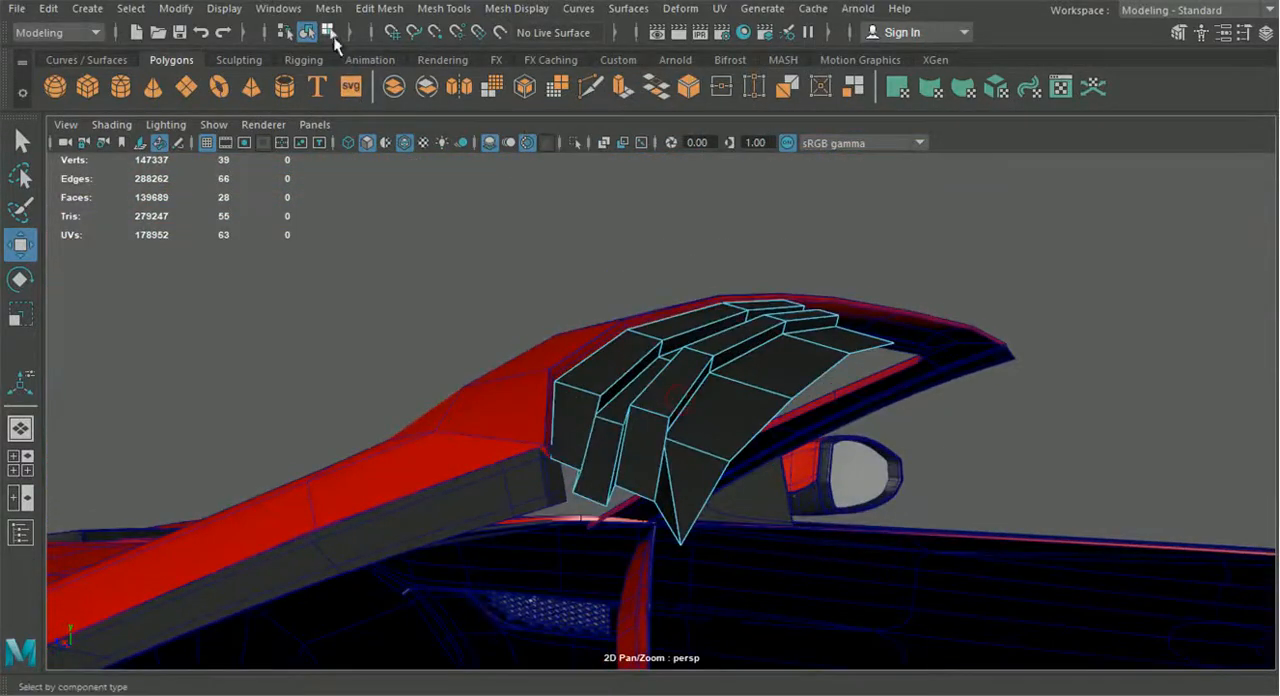
pyautogui.click(307, 32)
pyautogui.click(22, 248)
pyautogui.click(176, 8)
pyautogui.click(229, 147)
pyautogui.scroll(5, 677, 354)
pyautogui.moveTo(677, 354)
pyautogui.keyDown('alt'); pyautogui.mouseDown()
pyautogui.moveTo(723, 334)
pyautogui.moveTo(656, 347)
pyautogui.mouseUp(); pyautogui.keyUp('alt')
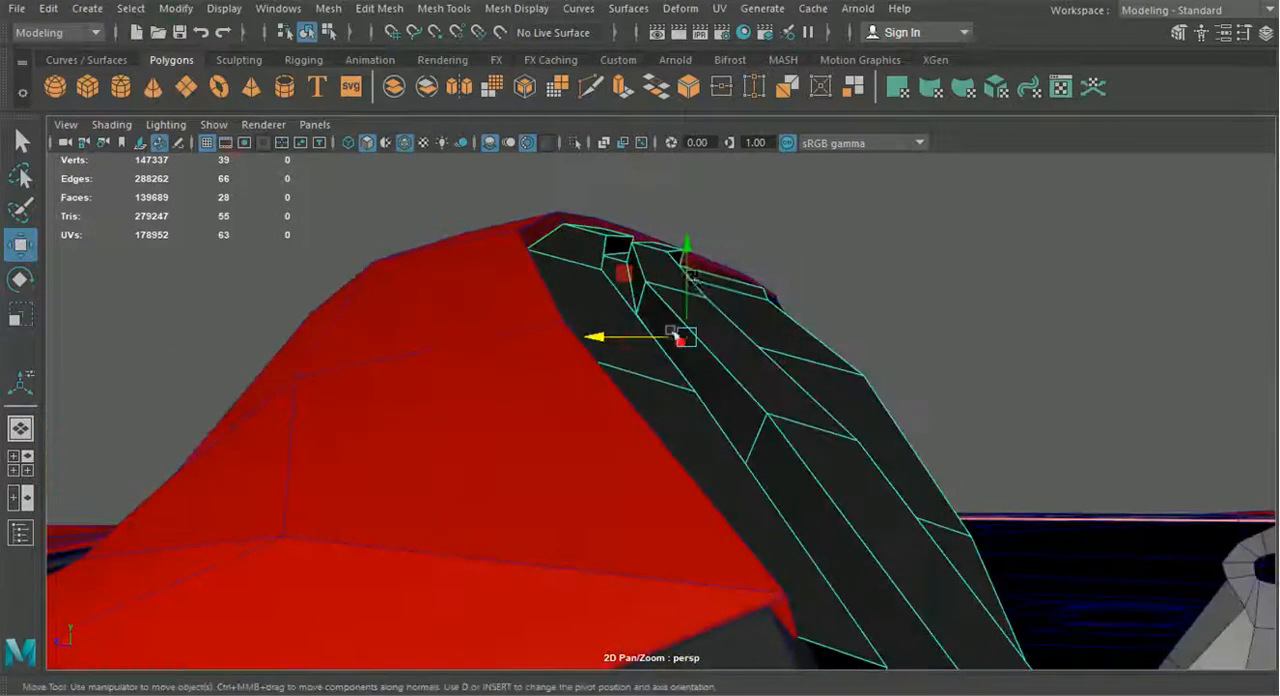
pyautogui.moveTo(689, 252); pyautogui.dragTo(729, 240)
# Extrude the four front edges of the header strip and move the new edges down against the red windshield frame
pyautogui.moveTo(565, 292); pyautogui.dragTo(563, 86, button='right')
pyautogui.click(538, 262)
pyautogui.keyDown('shift'); pyautogui.click(541, 380); pyautogui.keyUp('shift')
pyautogui.keyDown('alt'); pyautogui.moveTo(465, 376); pyautogui.dragTo(537, 384); pyautogui.keyUp('alt')
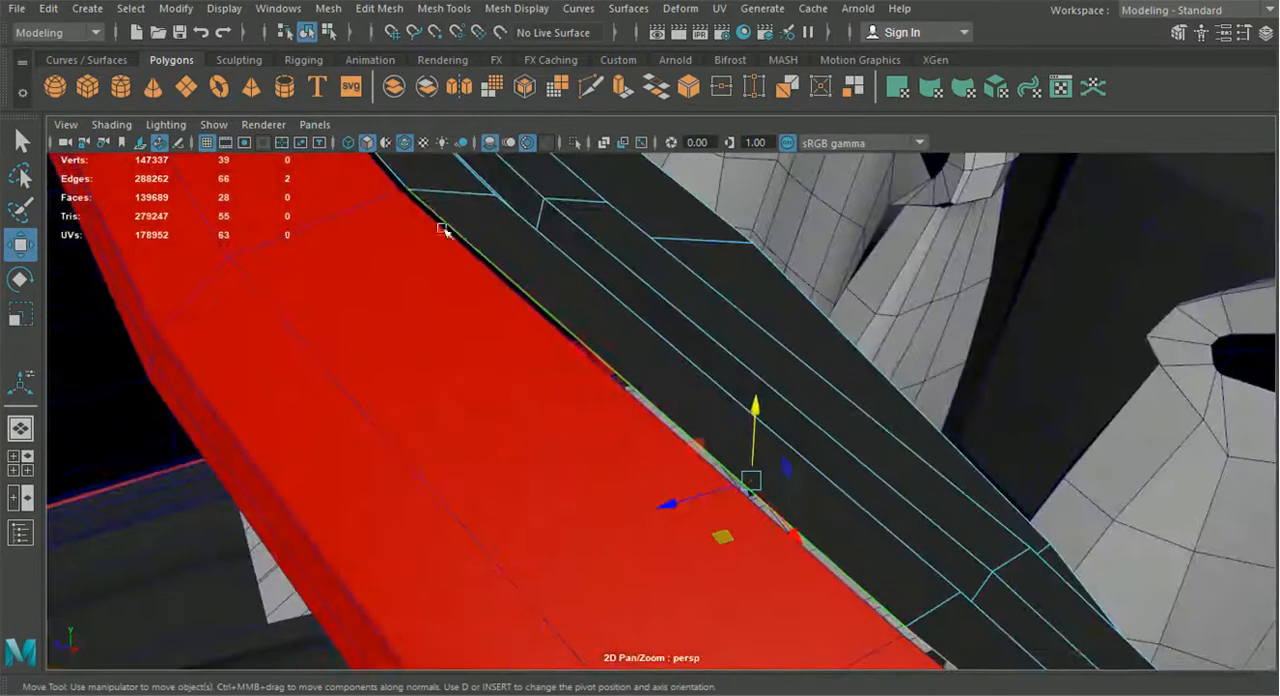
pyautogui.keyDown('shift'); pyautogui.click(408, 186); pyautogui.keyUp('shift')
pyautogui.keyDown('shift'); pyautogui.click(402, 175); pyautogui.keyUp('shift')
pyautogui.keyDown('alt'); pyautogui.moveTo(408, 215); pyautogui.dragTo(506, 498, button='middle'); pyautogui.keyUp('alt')
pyautogui.keyDown('alt'); pyautogui.moveTo(506, 498); pyautogui.dragTo(525, 453); pyautogui.keyUp('alt')
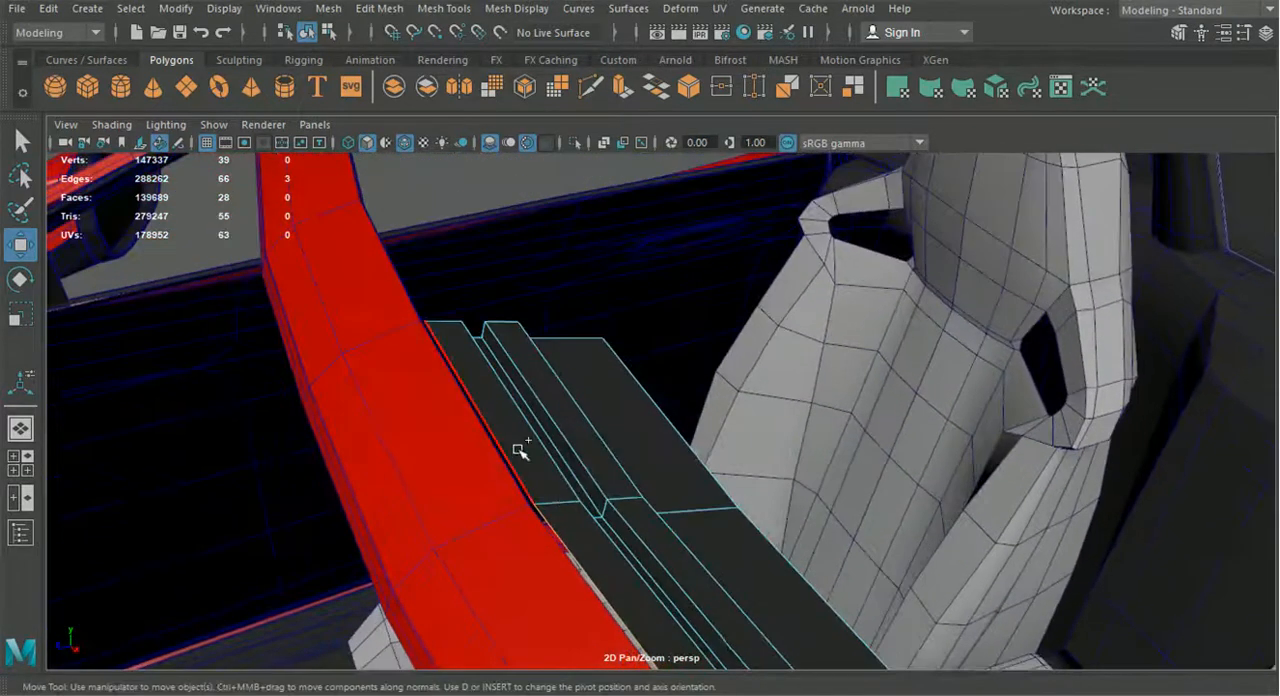
pyautogui.keyDown('shift'); pyautogui.click(589, 505); pyautogui.keyUp('shift')
pyautogui.keyDown('alt'); pyautogui.moveTo(589, 505); pyautogui.dragTo(365, 214, button='middle'); pyautogui.keyUp('alt')
pyautogui.keyDown('alt'); pyautogui.moveTo(580, 406); pyautogui.dragTo(480, 372); pyautogui.keyUp('alt')
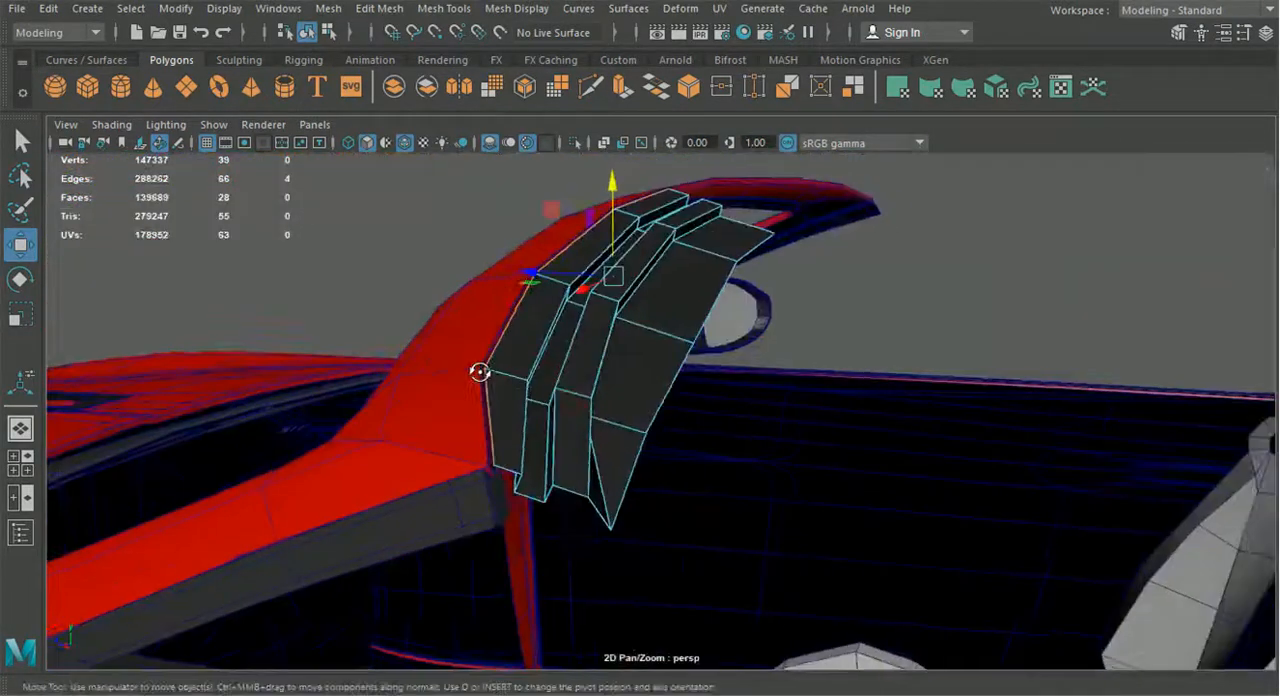
pyautogui.hotkey('ctrl', 'e')
pyautogui.click(600, 301)
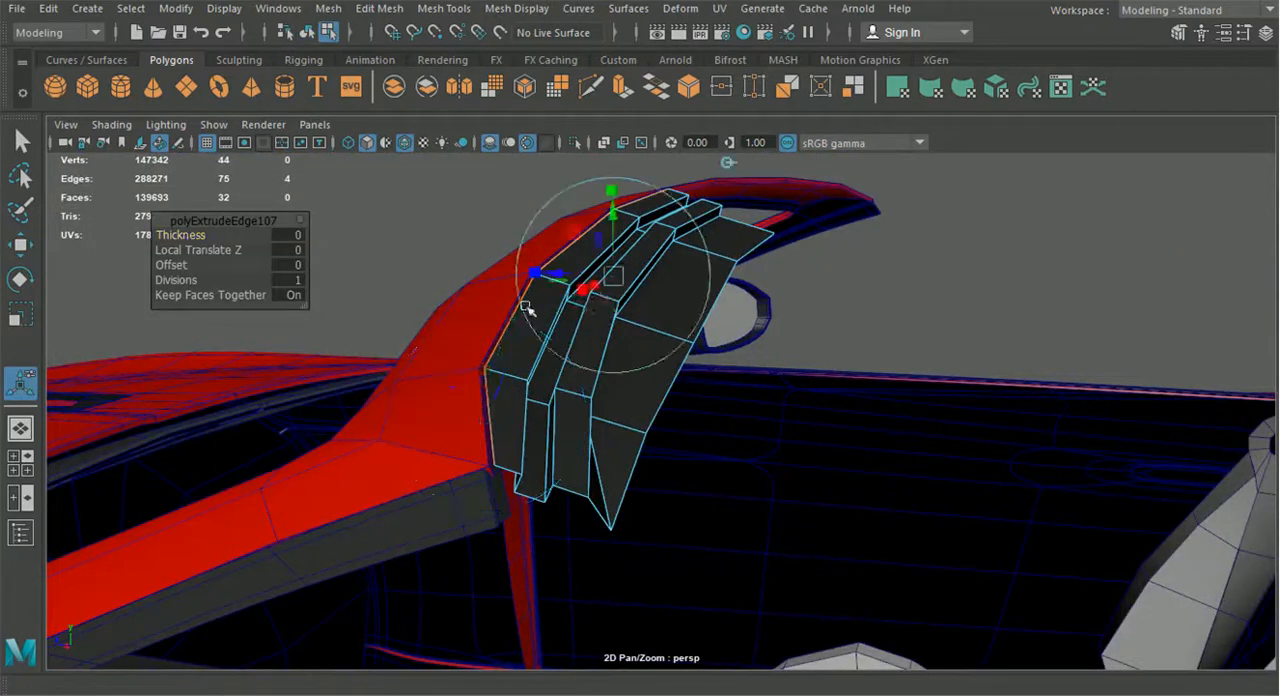
pyautogui.scroll(3, 541, 305)
pyautogui.keyDown('alt'); pyautogui.moveTo(541, 305); pyautogui.dragTo(574, 276); pyautogui.keyUp('alt')
pyautogui.scroll(-5, 411, 500)
pyautogui.keyDown('alt'); pyautogui.moveTo(411, 500); pyautogui.dragTo(346, 543); pyautogui.keyUp('alt')
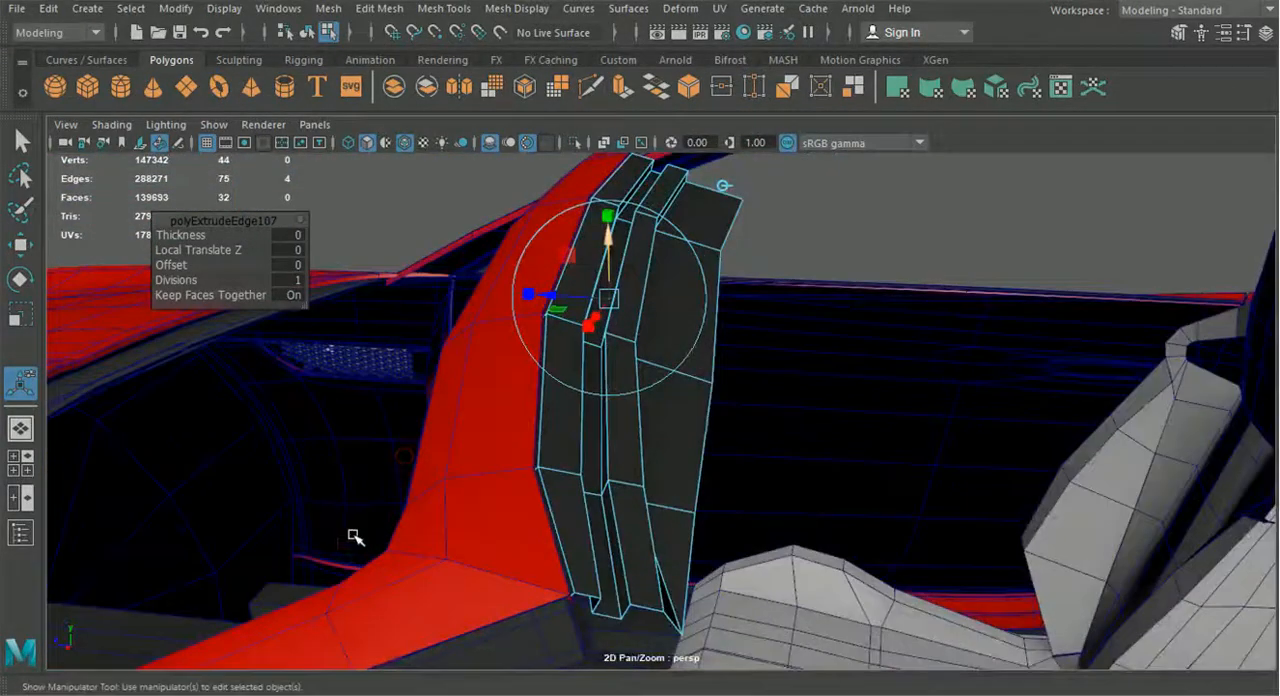
# Bevel the four fold edges along the strip's front border and increase the bevel's segments
pyautogui.scroll(3, 355, 535)
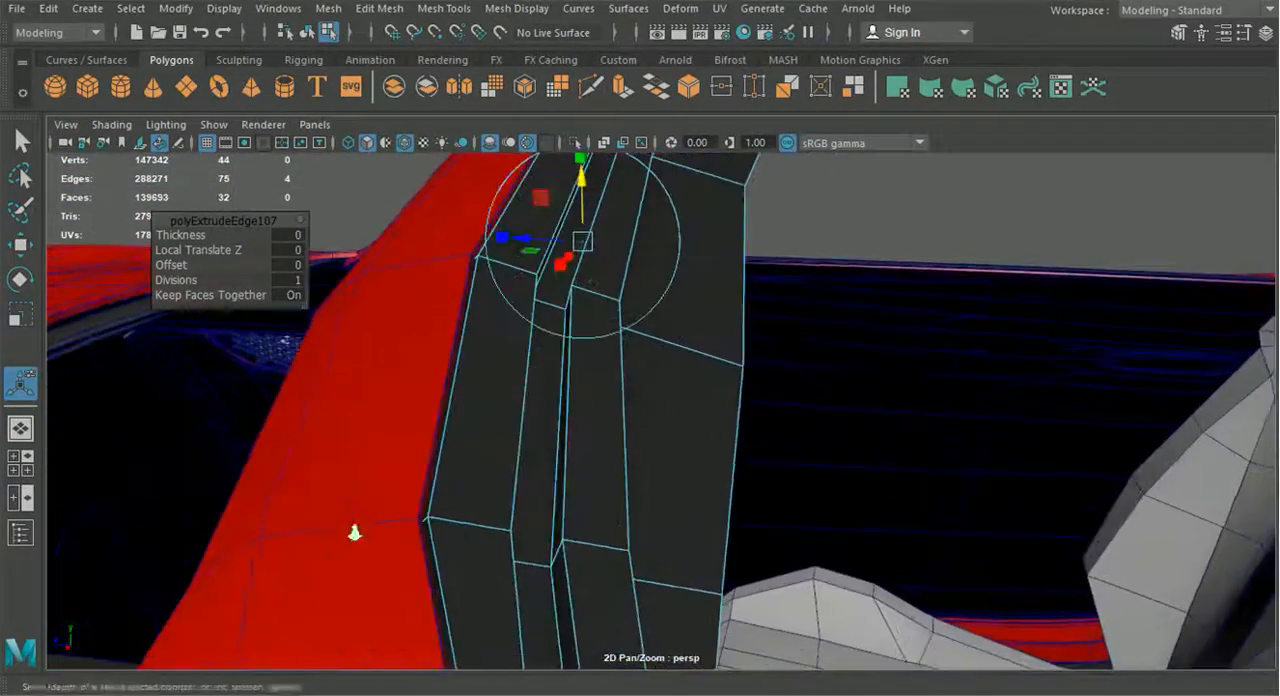
pyautogui.click(447, 568)
pyautogui.keyDown('shift'); pyautogui.click(459, 415); pyautogui.keyUp('shift')
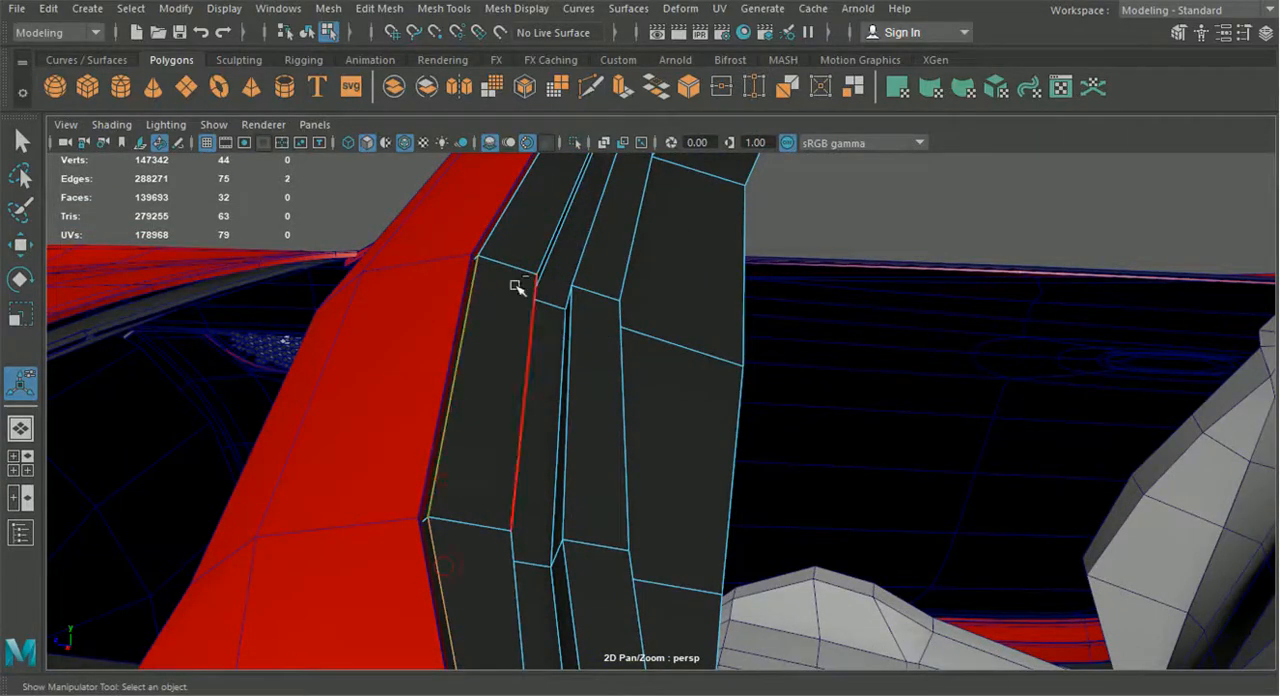
pyautogui.keyDown('shift'); pyautogui.click(515, 226); pyautogui.keyUp('shift')
pyautogui.keyDown('alt'); pyautogui.moveTo(515, 230); pyautogui.dragTo(491, 393, button='middle'); pyautogui.keyUp('alt')
pyautogui.keyDown('alt'); pyautogui.moveTo(500, 360); pyautogui.dragTo(203, 270); pyautogui.keyUp('alt')
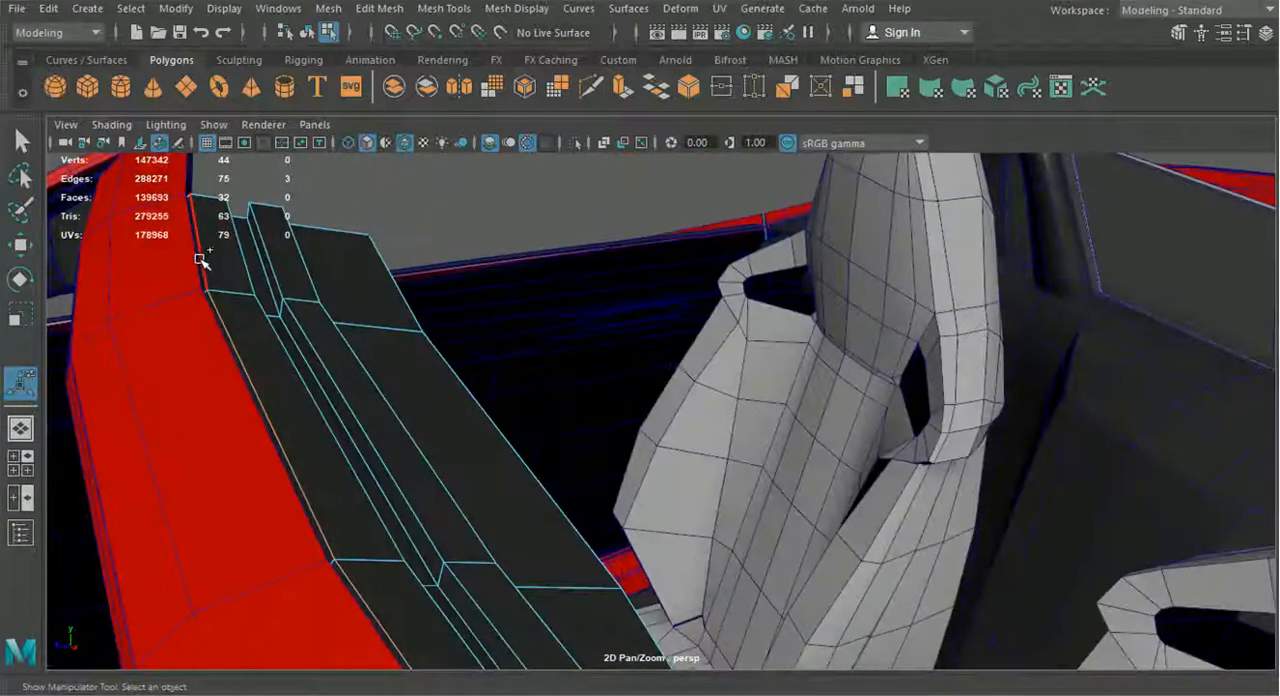
pyautogui.keyDown('alt'); pyautogui.moveTo(325, 302); pyautogui.dragTo(400, 250); pyautogui.keyUp('alt')
pyautogui.click(378, 8)
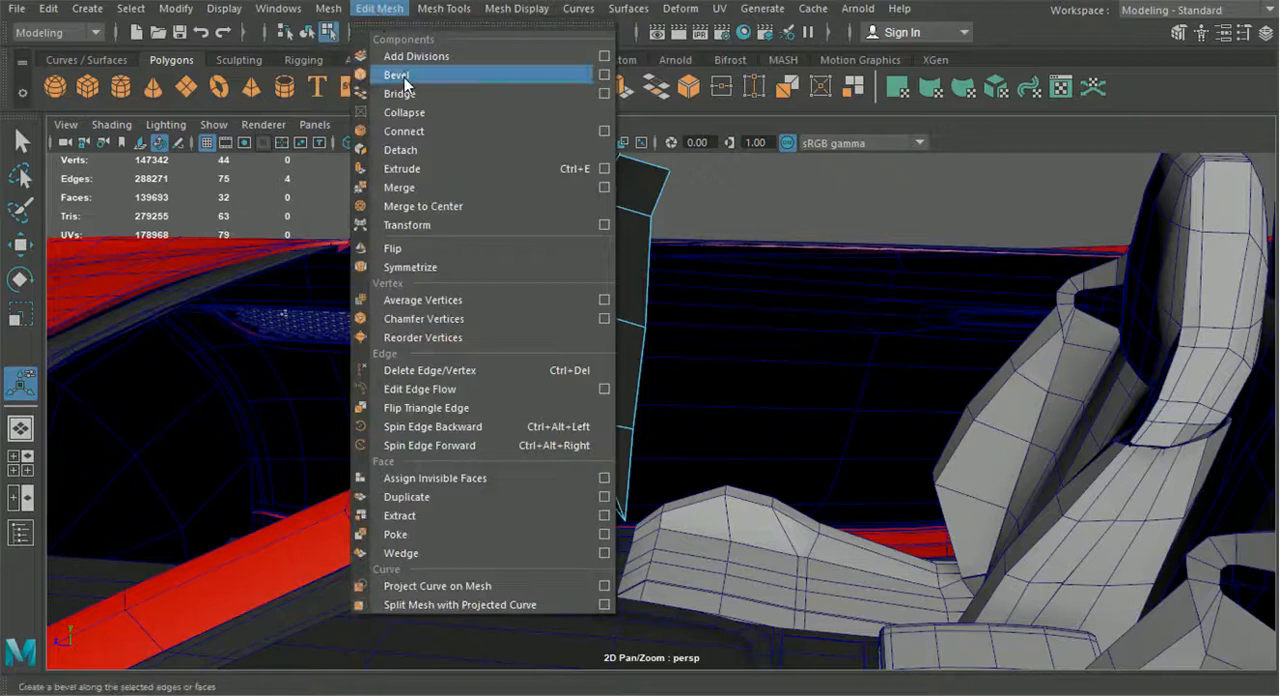
pyautogui.scroll(4, 486, 297)
pyautogui.keyDown('alt'); pyautogui.moveTo(486, 297); pyautogui.dragTo(563, 277); pyautogui.keyUp('alt')
pyautogui.scroll(1, 563, 277)
pyautogui.moveTo(180, 249); pyautogui.dragTo(205, 250)
# Bevel the lengthwise corner edges of the strip's grooves and steps with 3 segments
pyautogui.keyDown('alt'); pyautogui.moveTo(442, 327); pyautogui.dragTo(422, 380); pyautogui.keyUp('alt')
pyautogui.click(429, 390)
pyautogui.keyDown('alt'); pyautogui.moveTo(587, 308); pyautogui.dragTo(589, 346); pyautogui.keyUp('alt')
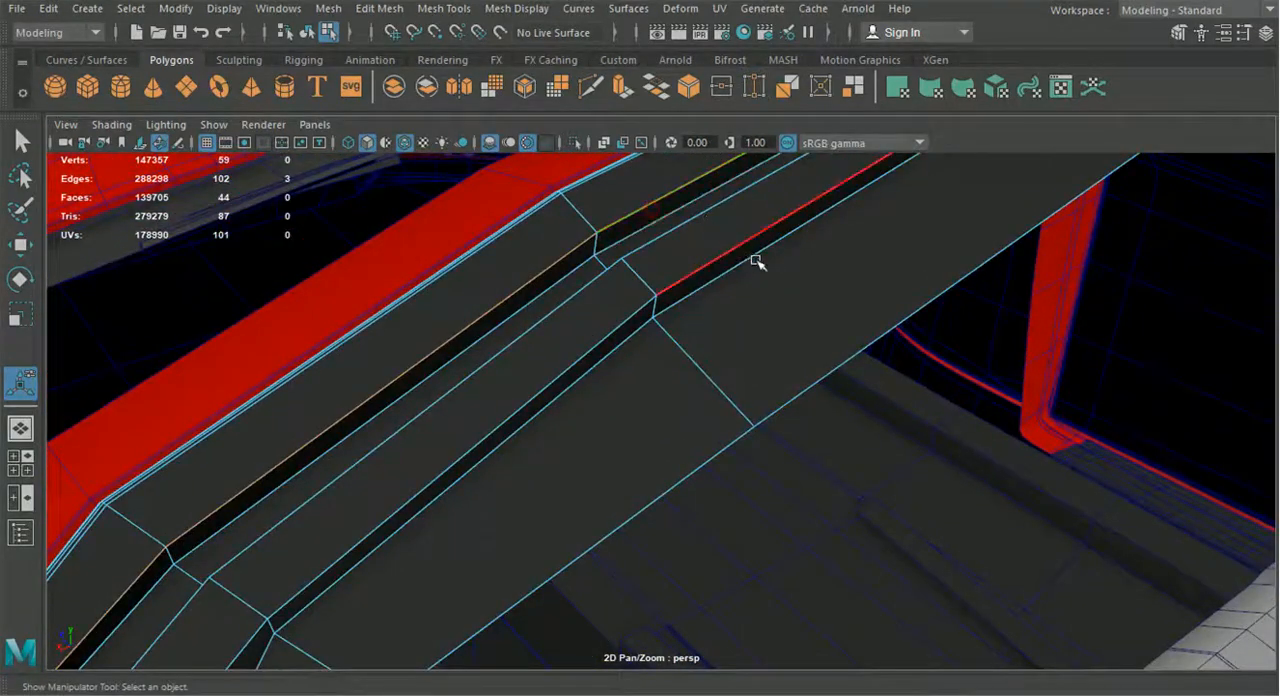
pyautogui.keyDown('alt'); pyautogui.moveTo(749, 258); pyautogui.dragTo(602, 396); pyautogui.keyUp('alt')
pyautogui.keyDown('shift'); pyautogui.click(787, 205); pyautogui.keyUp('shift')
pyautogui.keyDown('shift'); pyautogui.click(797, 223); pyautogui.keyUp('shift')
pyautogui.keyDown('shift'); pyautogui.click(689, 278); pyautogui.keyUp('shift')
pyautogui.keyDown('shift'); pyautogui.click(368, 476); pyautogui.keyUp('shift')
pyautogui.keyDown('alt'); pyautogui.moveTo(368, 476); pyautogui.dragTo(697, 347); pyautogui.keyUp('alt')
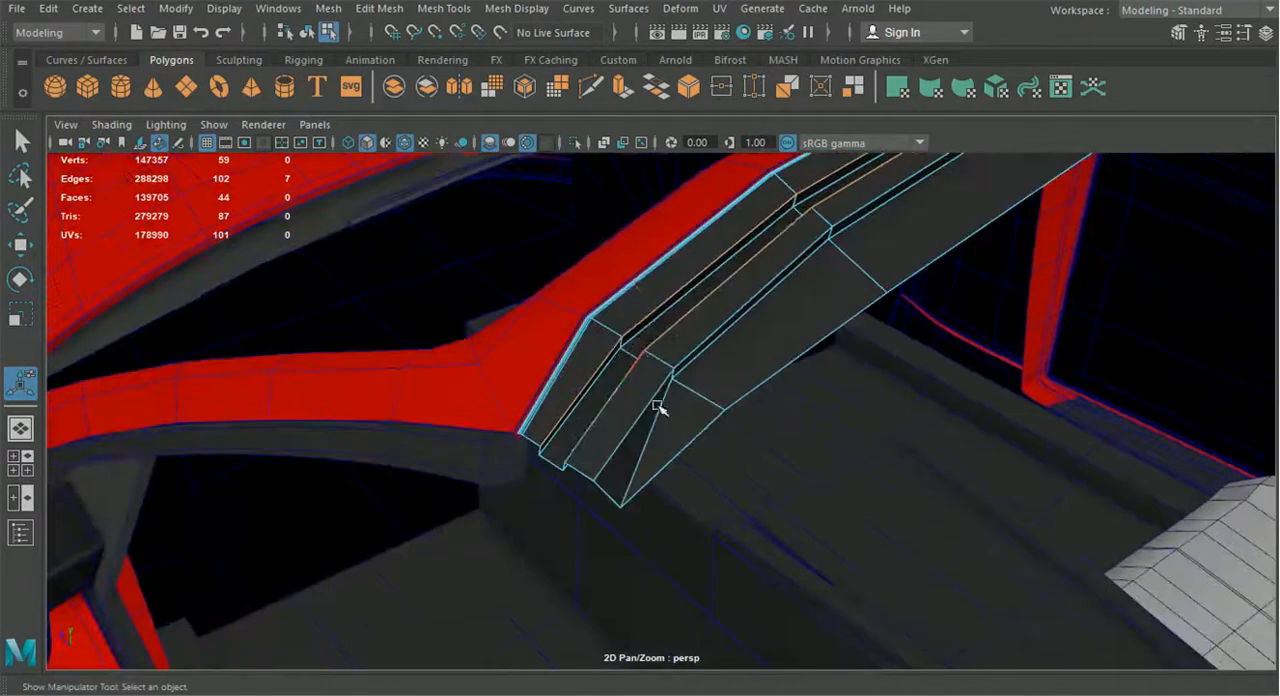
pyautogui.keyDown('shift'); pyautogui.click(725, 326); pyautogui.keyUp('shift')
pyautogui.keyDown('alt'); pyautogui.moveTo(843, 308); pyautogui.dragTo(748, 322); pyautogui.keyUp('alt')
pyautogui.keyDown('shift'); pyautogui.click(750, 312); pyautogui.keyUp('shift')
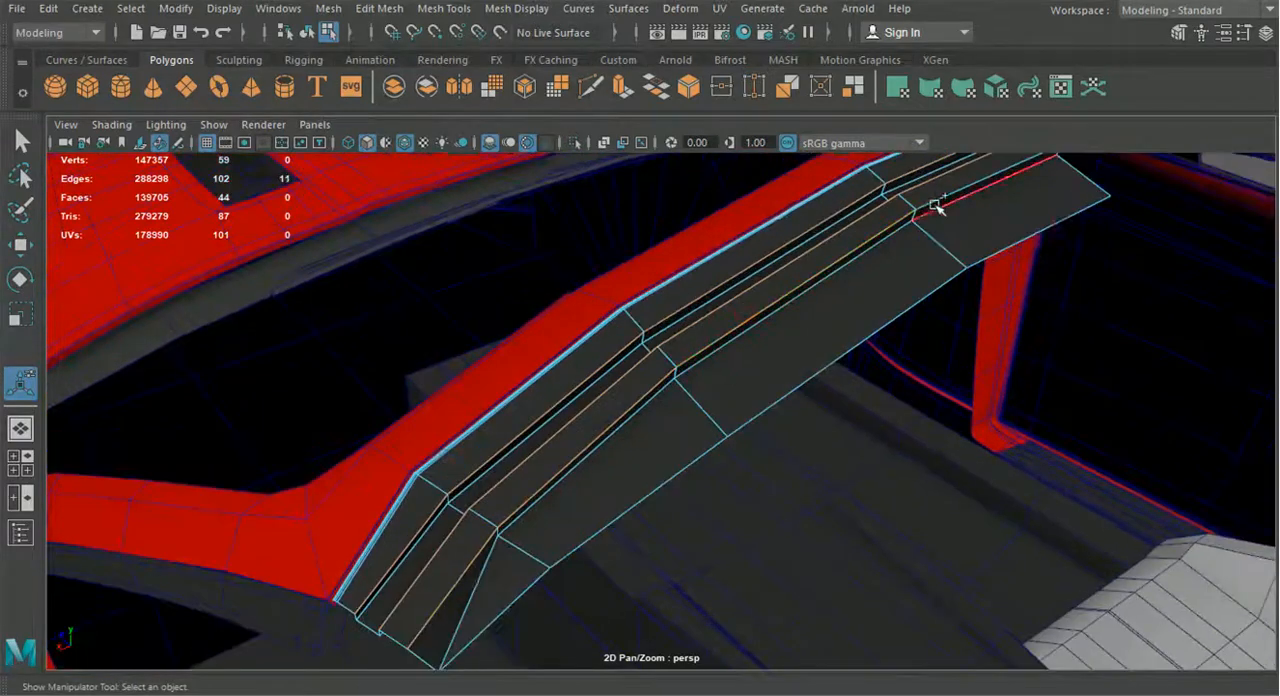
pyautogui.keyDown('alt'); pyautogui.moveTo(1000, 205); pyautogui.dragTo(363, 326); pyautogui.keyUp('alt')
pyautogui.hotkey('ctrl', 'b')
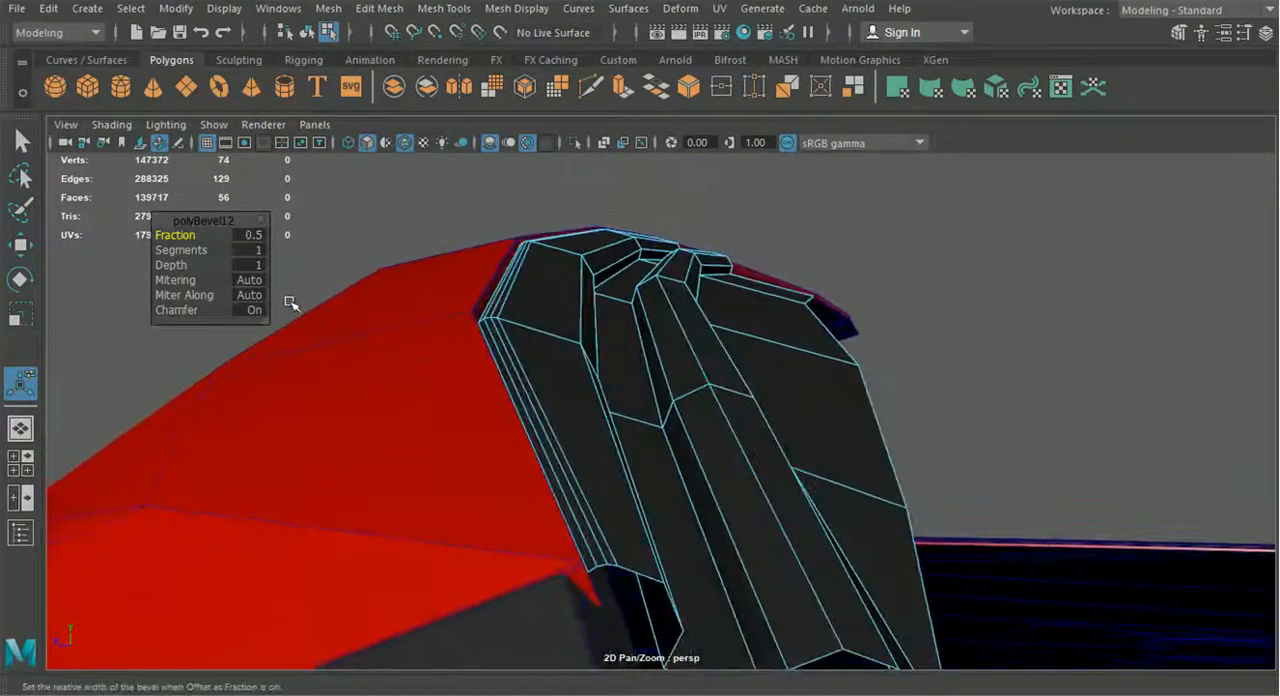
pyautogui.moveTo(185, 250); pyautogui.dragTo(218, 252)
pyautogui.scroll(-3, 803, 449)
pyautogui.keyDown('alt'); pyautogui.moveTo(803, 449); pyautogui.dragTo(552, 554); pyautogui.keyUp('alt')
# Reposition the beveled vertices along the rear ridge's front edge at all cross-sections and check the strip's shape
pyautogui.moveTo(434, 140); pyautogui.dragTo(365, 212, button='right')
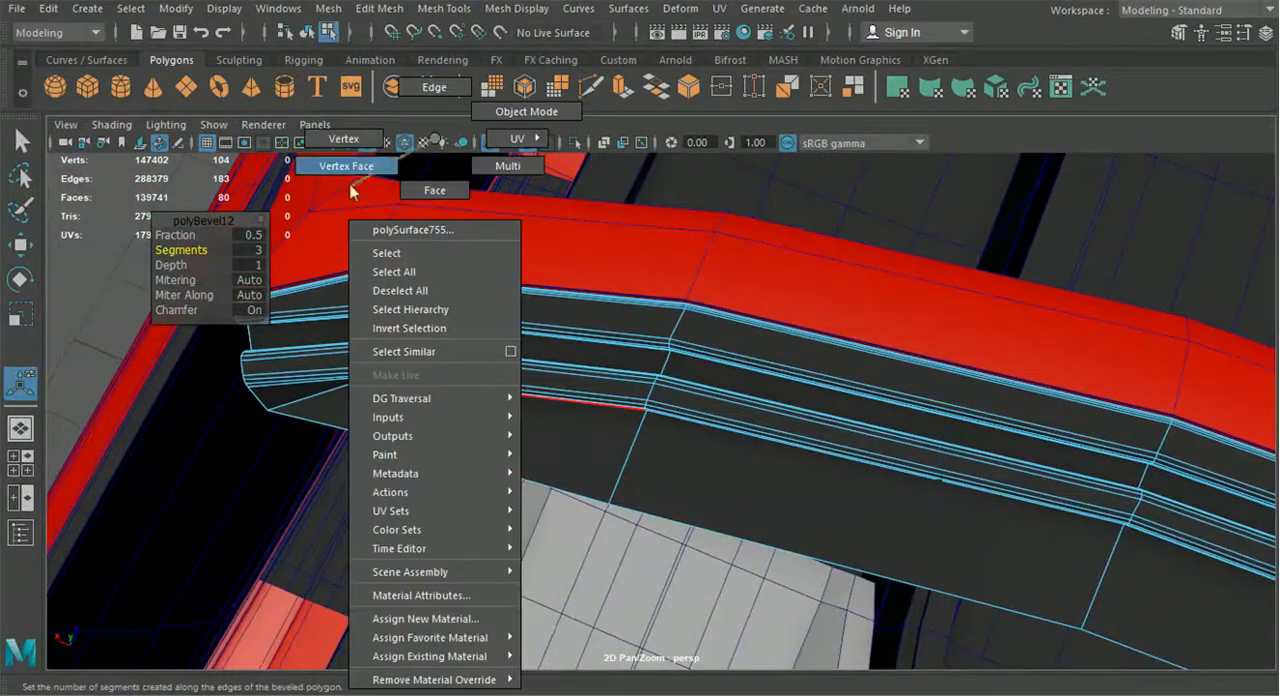
pyautogui.moveTo(344, 142); pyautogui.dragTo(344, 142, button='right')
pyautogui.keyDown('alt'); pyautogui.moveTo(363, 288); pyautogui.dragTo(580, 312); pyautogui.keyUp('alt')
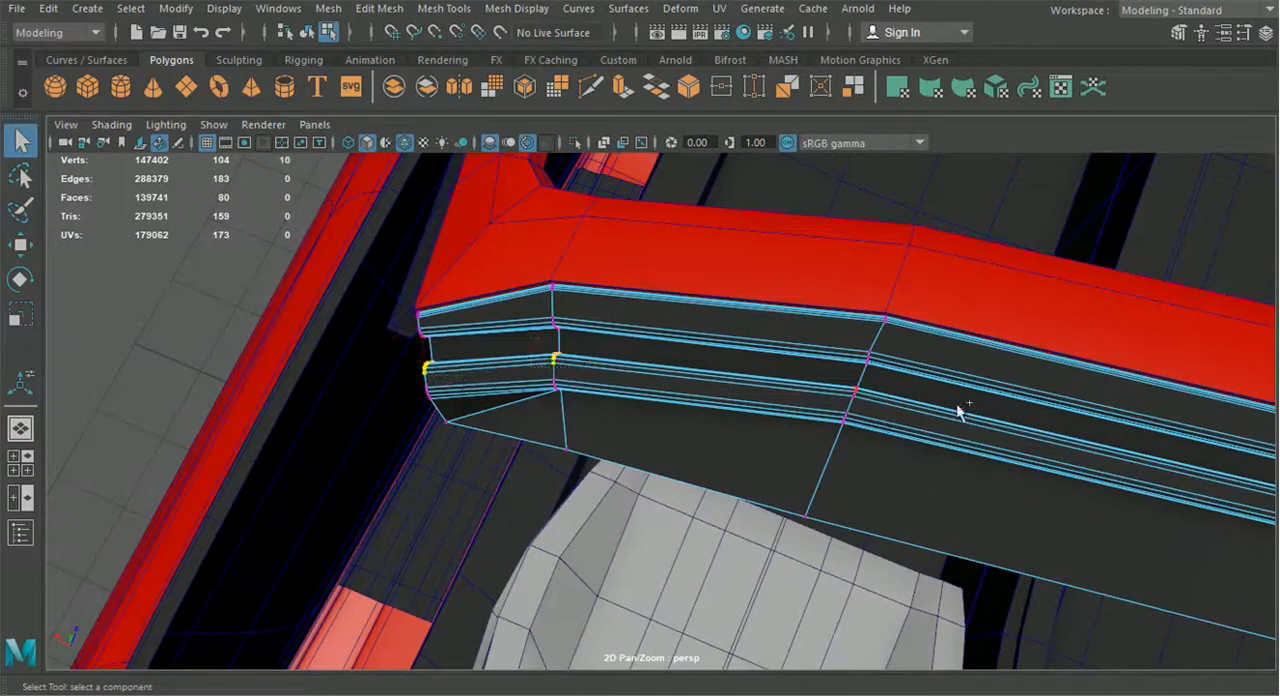
pyautogui.keyDown('alt'); pyautogui.moveTo(905, 417); pyautogui.dragTo(640, 376); pyautogui.keyUp('alt')
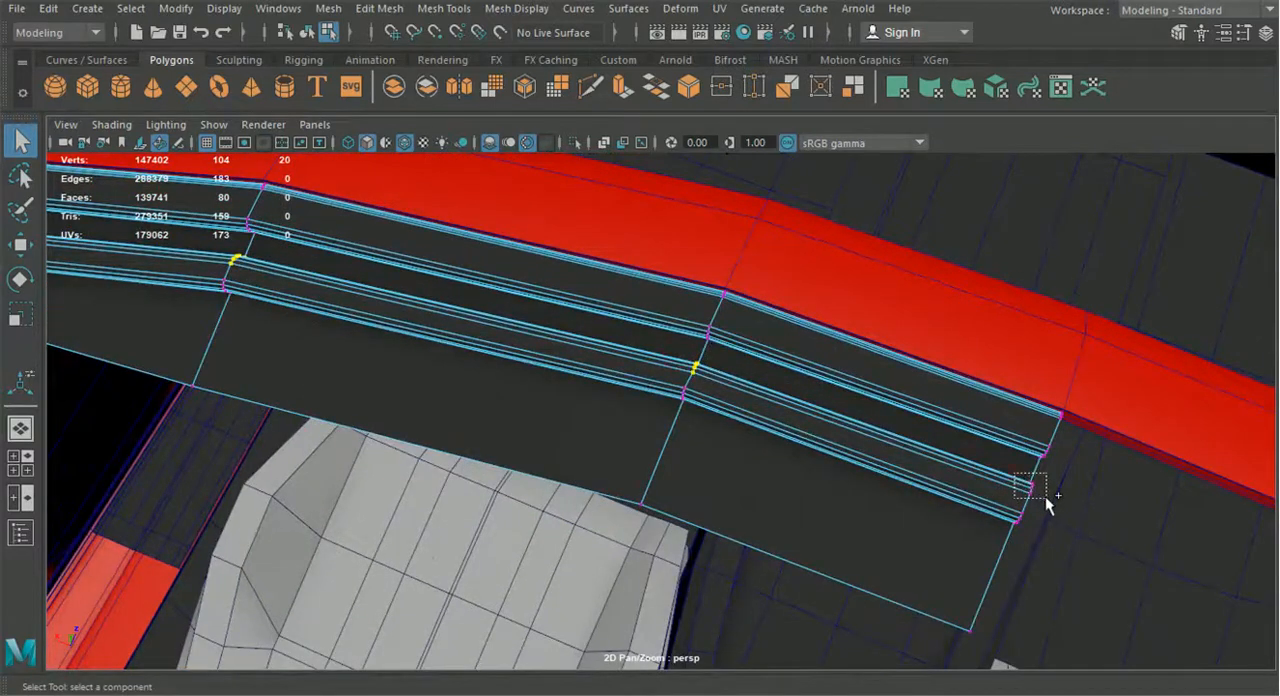
pyautogui.click(30, 250)
pyautogui.keyDown('alt'); pyautogui.moveTo(364, 268); pyautogui.dragTo(442, 343, button='middle'); pyautogui.keyUp('alt')
pyautogui.moveTo(507, 350); pyautogui.dragTo(903, 354)
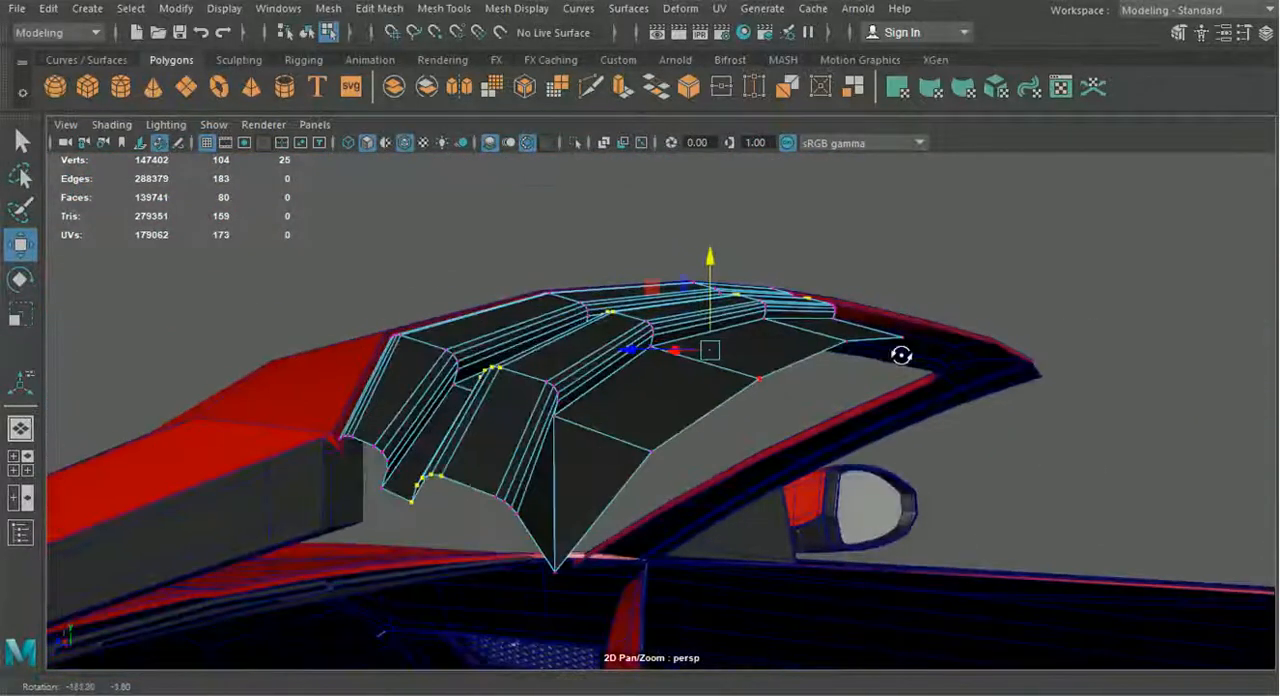
pyautogui.click(306, 32)
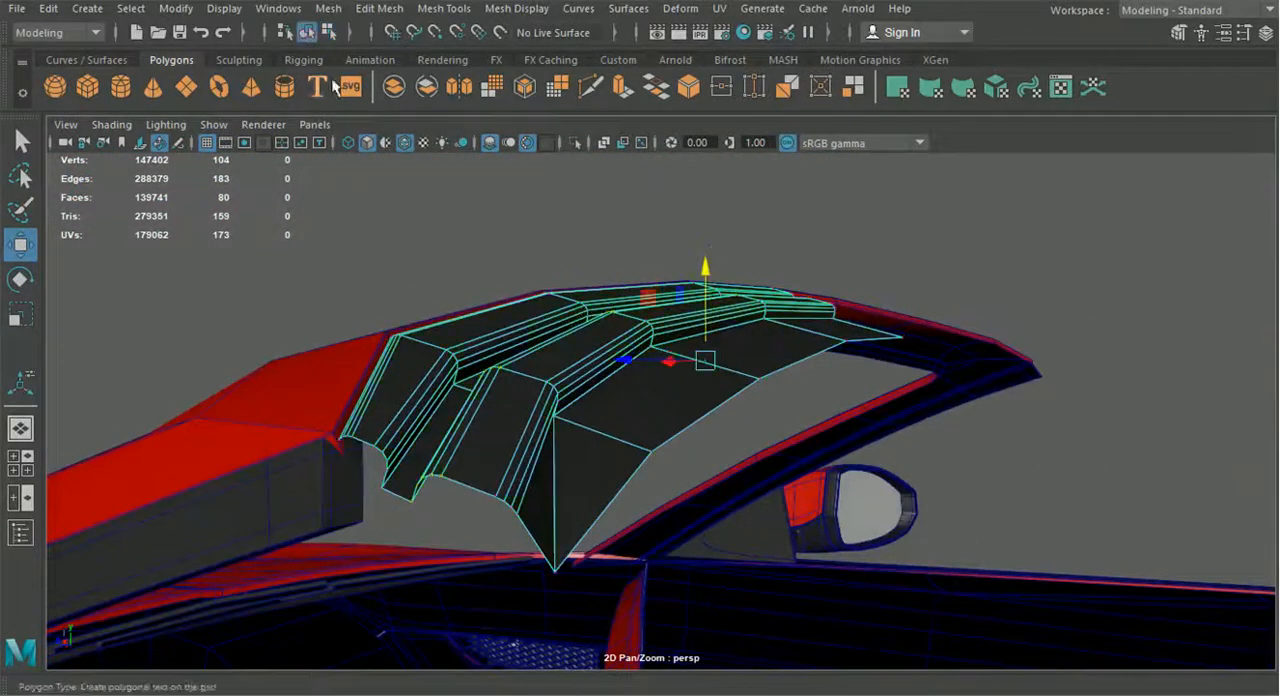
pyautogui.click(423, 249)
pyautogui.keyDown('alt'); pyautogui.moveTo(423, 249); pyautogui.dragTo(881, 386); pyautogui.keyUp('alt')
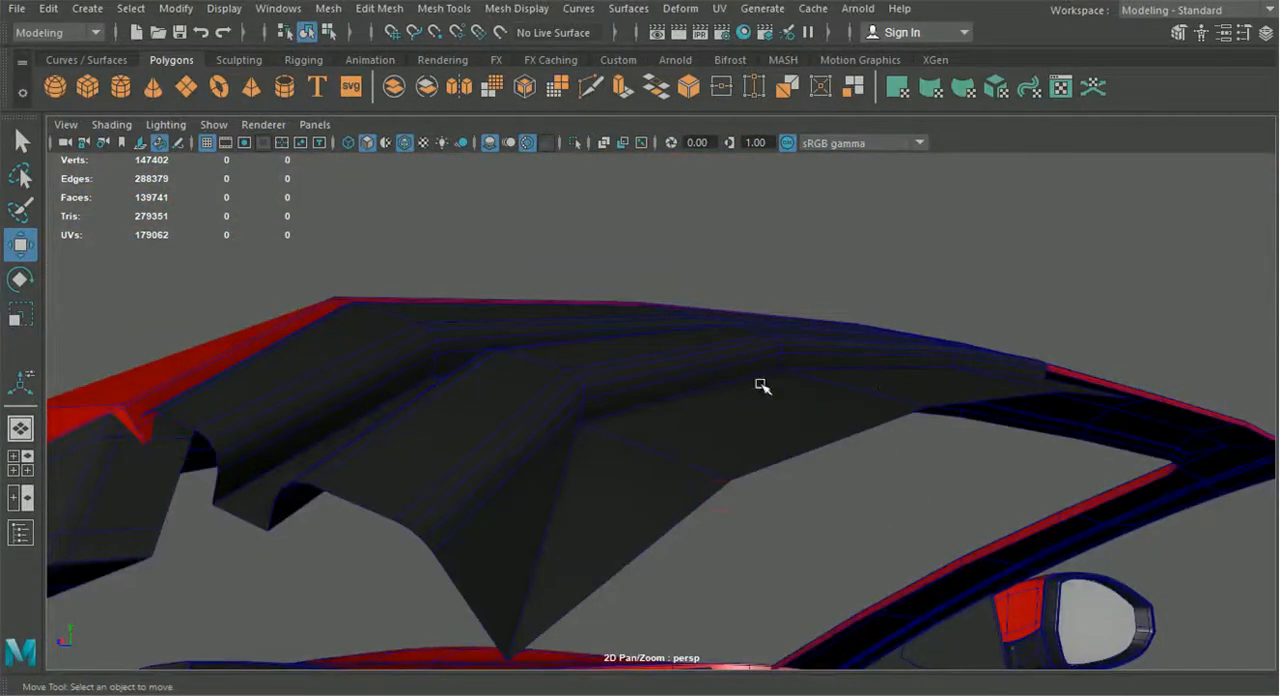
pyautogui.keyDown('alt'); pyautogui.moveTo(760, 385); pyautogui.dragTo(591, 449); pyautogui.keyUp('alt')
# Insert a lengthwise edge loop along the foot of the strip's rear step
pyautogui.click(442, 10)
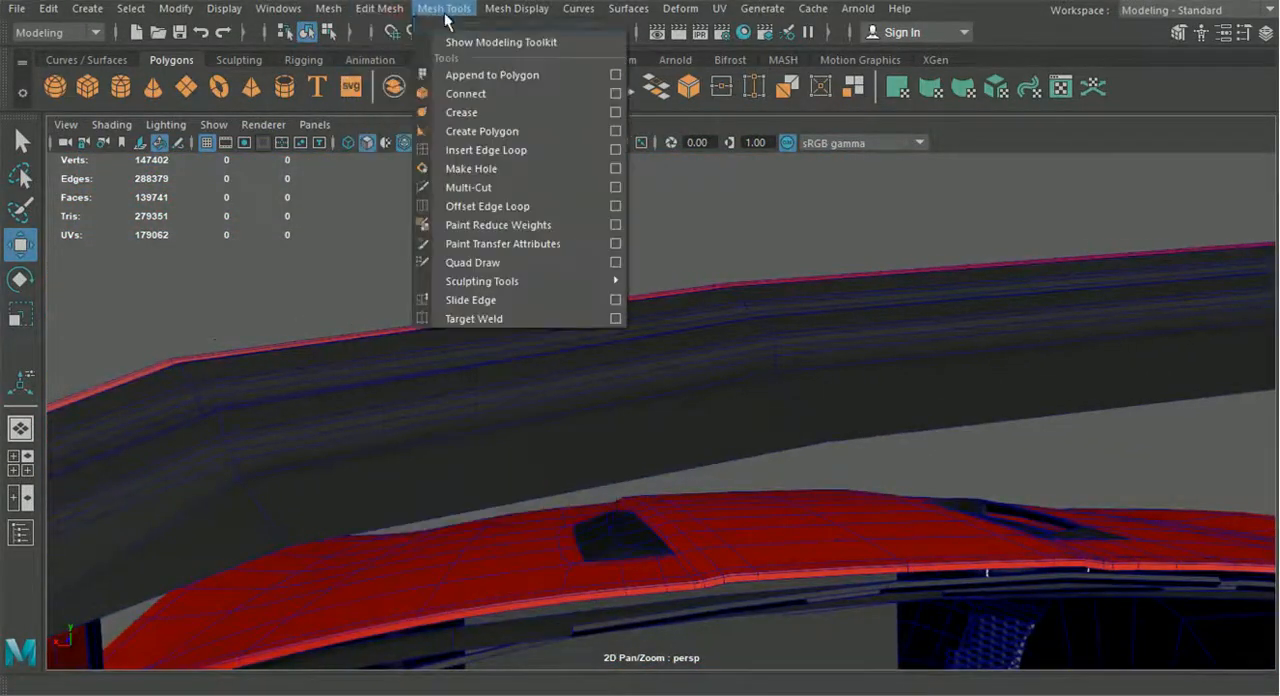
pyautogui.click(482, 150)
pyautogui.click(770, 393)
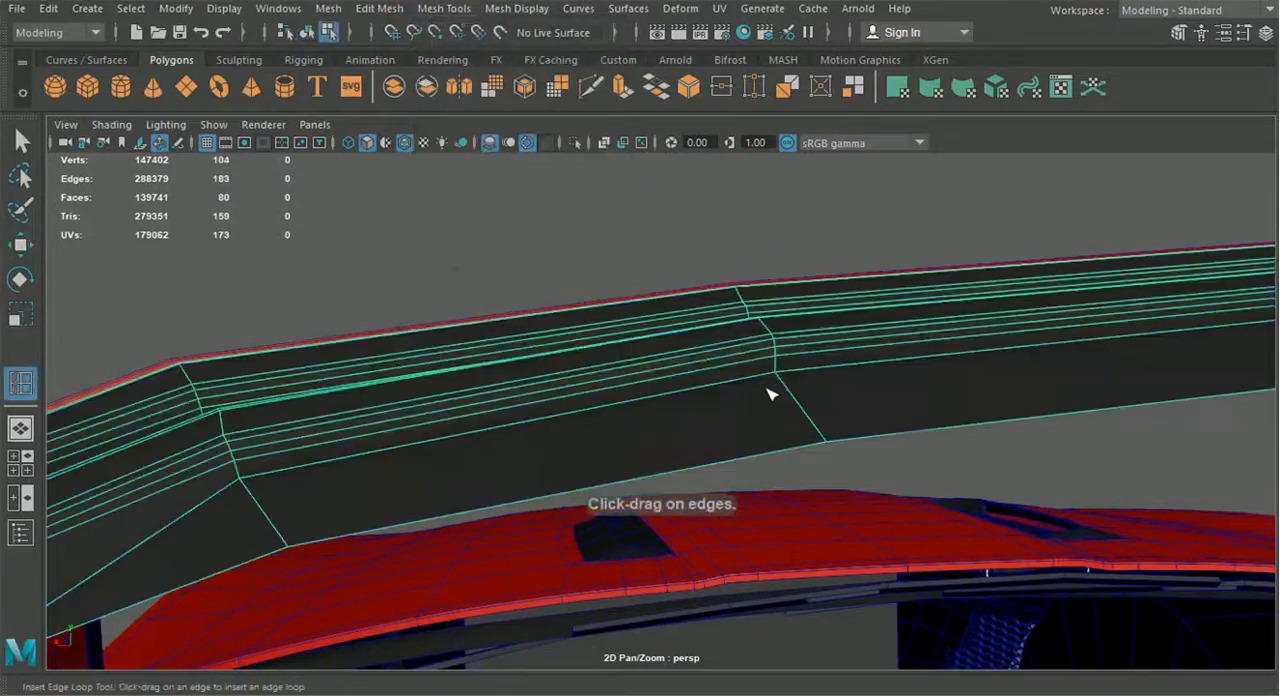
pyautogui.scroll(2, 771, 394)
pyautogui.moveTo(869, 334); pyautogui.dragTo(869, 339)
pyautogui.scroll(-3, 828, 412)
pyautogui.keyDown('alt'); pyautogui.moveTo(785, 412); pyautogui.dragTo(832, 406, button='middle'); pyautogui.keyUp('alt')
pyautogui.keyDown('alt'); pyautogui.moveTo(832, 406); pyautogui.dragTo(752, 402); pyautogui.keyUp('alt')
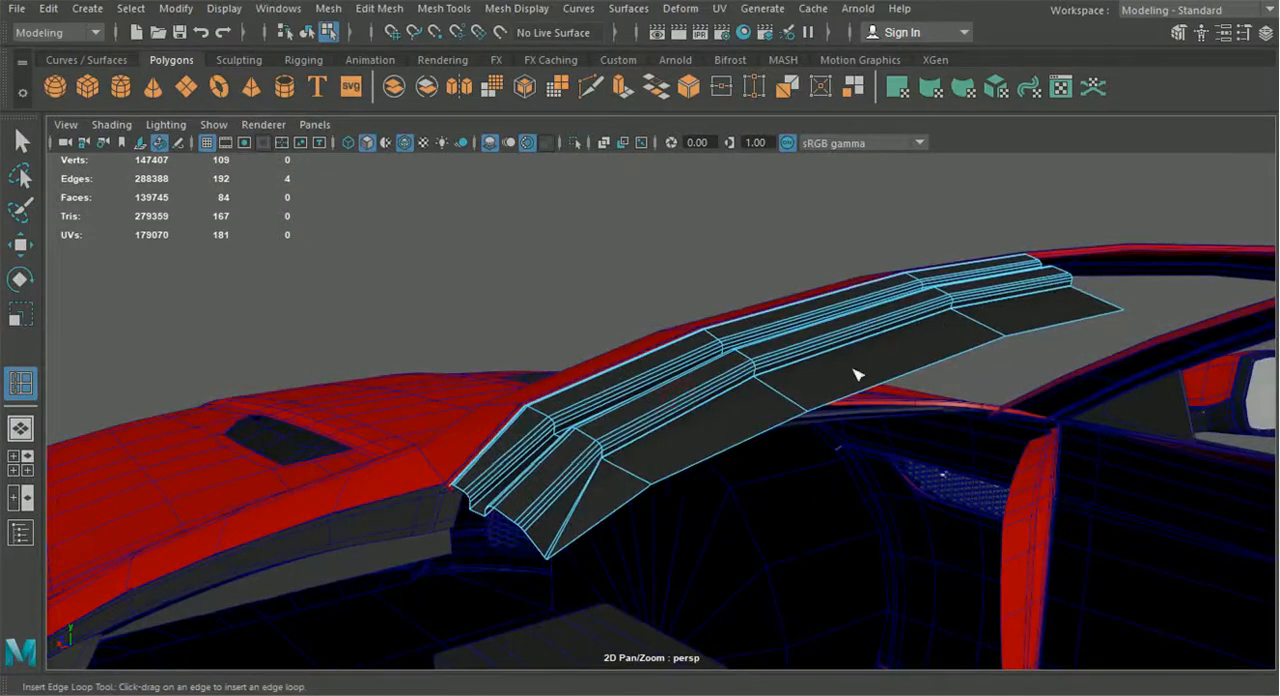
# Turn on smooth mesh preview for the header strip and the red windshield frame
pyautogui.click(307, 35)
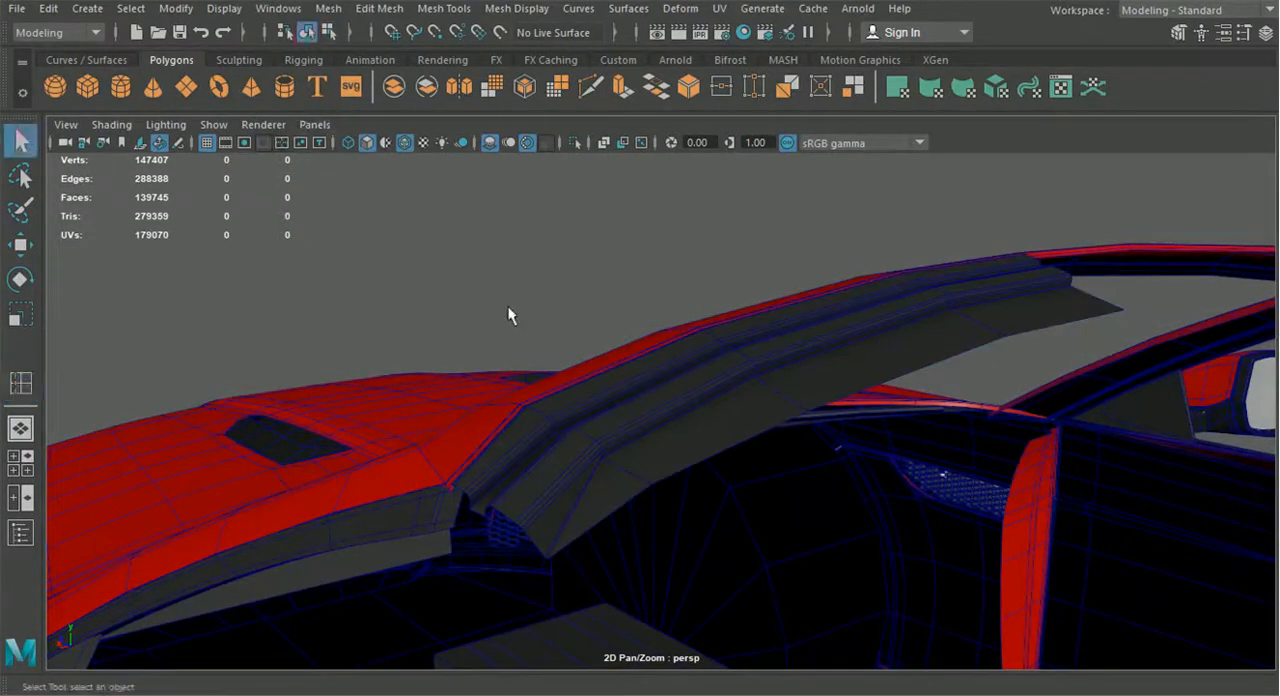
pyautogui.keyDown('alt'); pyautogui.moveTo(583, 380); pyautogui.dragTo(660, 420); pyautogui.keyUp('alt')
pyautogui.click(660, 418)
pyautogui.press('3')
pyautogui.click(585, 238)
pyautogui.keyDown('alt'); pyautogui.moveTo(706, 354); pyautogui.dragTo(621, 330); pyautogui.keyUp('alt')
pyautogui.click(619, 330)
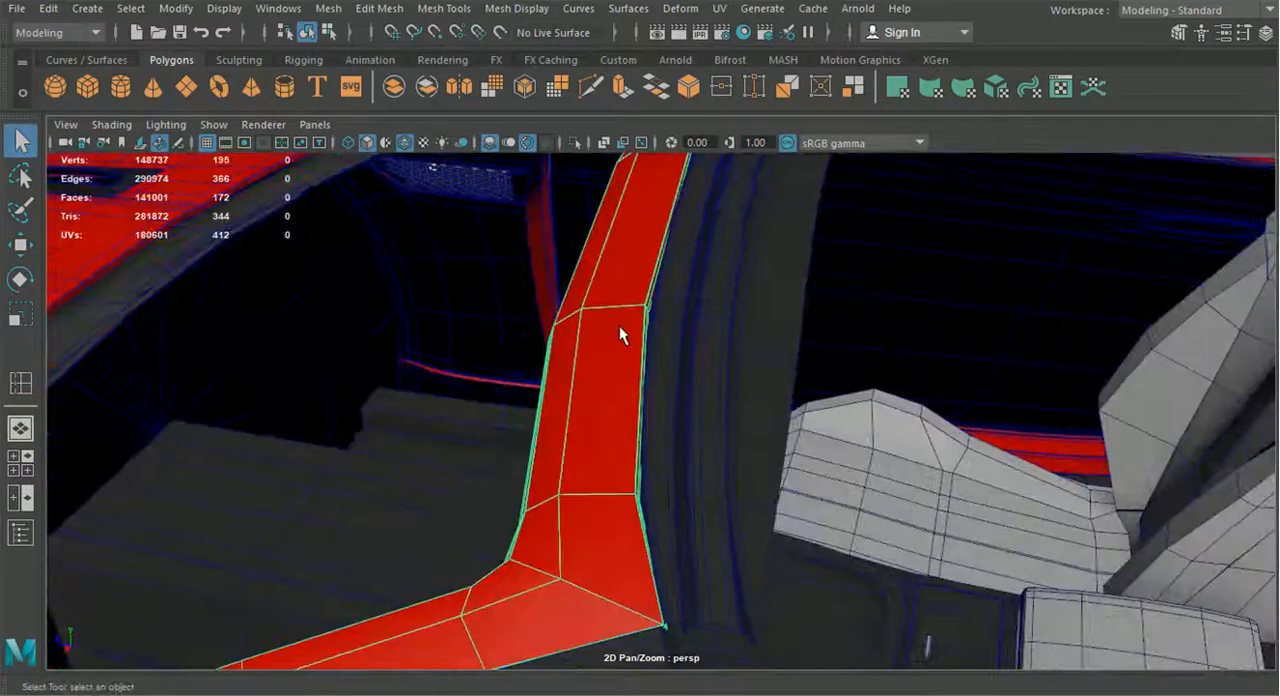
pyautogui.press('3')
pyautogui.scroll(-4, 619, 323)
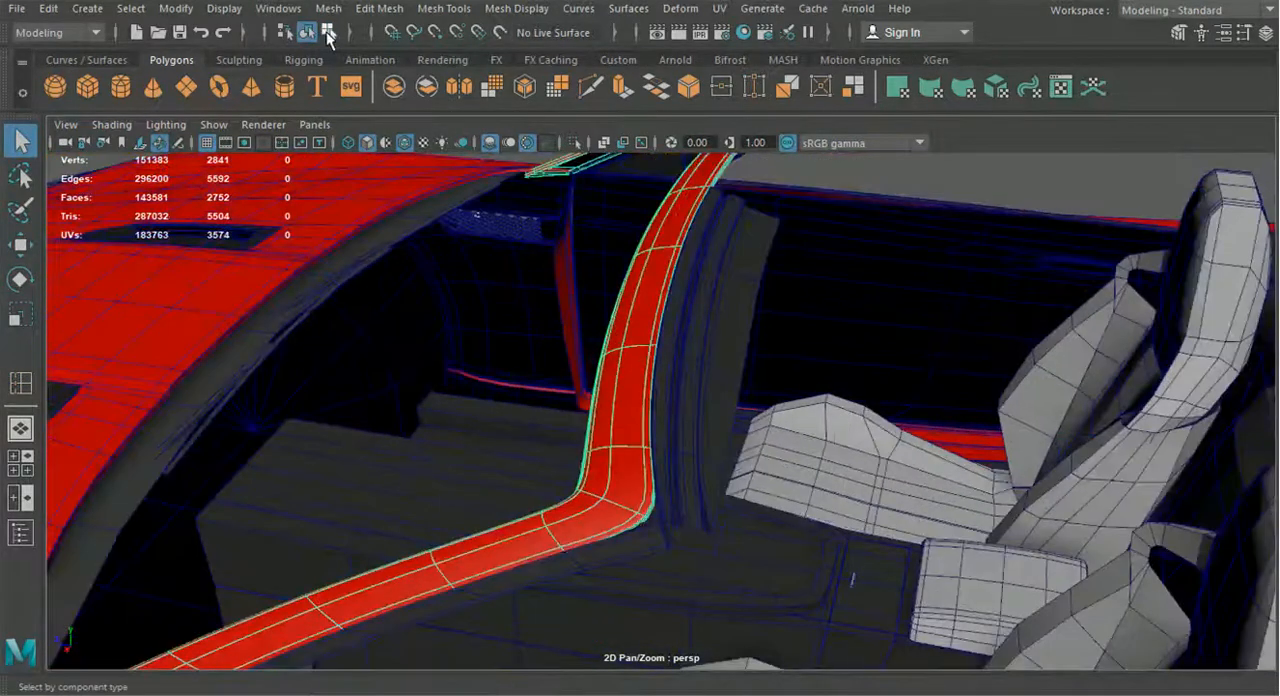
pyautogui.click(923, 181)
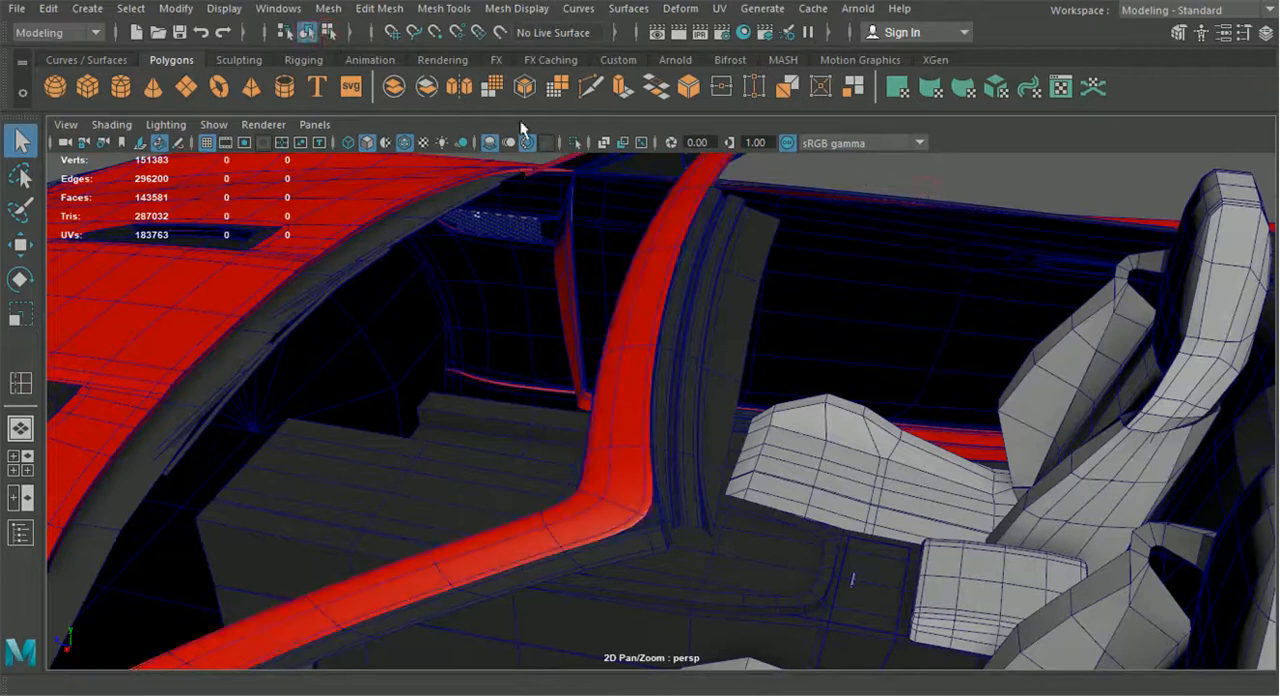
# Hide the wireframe overlay and inspect the smoothed windshield frame together with the header strip
pyautogui.click(405, 142)
pyautogui.moveTo(571, 285)
pyautogui.keyDown('alt'); pyautogui.mouseDown()
pyautogui.moveTo(474, 257)
pyautogui.moveTo(554, 288)
pyautogui.moveTo(651, 390)
pyautogui.moveTo(735, 421)
pyautogui.moveTo(791, 423)
pyautogui.moveTo(706, 423)
pyautogui.moveTo(466, 469)
pyautogui.moveTo(617, 466)
pyautogui.moveTo(535, 437)
pyautogui.moveTo(537, 408)
pyautogui.moveTo(783, 439)
pyautogui.moveTo(814, 414)
pyautogui.mouseUp(); pyautogui.keyUp('alt')
pyautogui.click(765, 399)
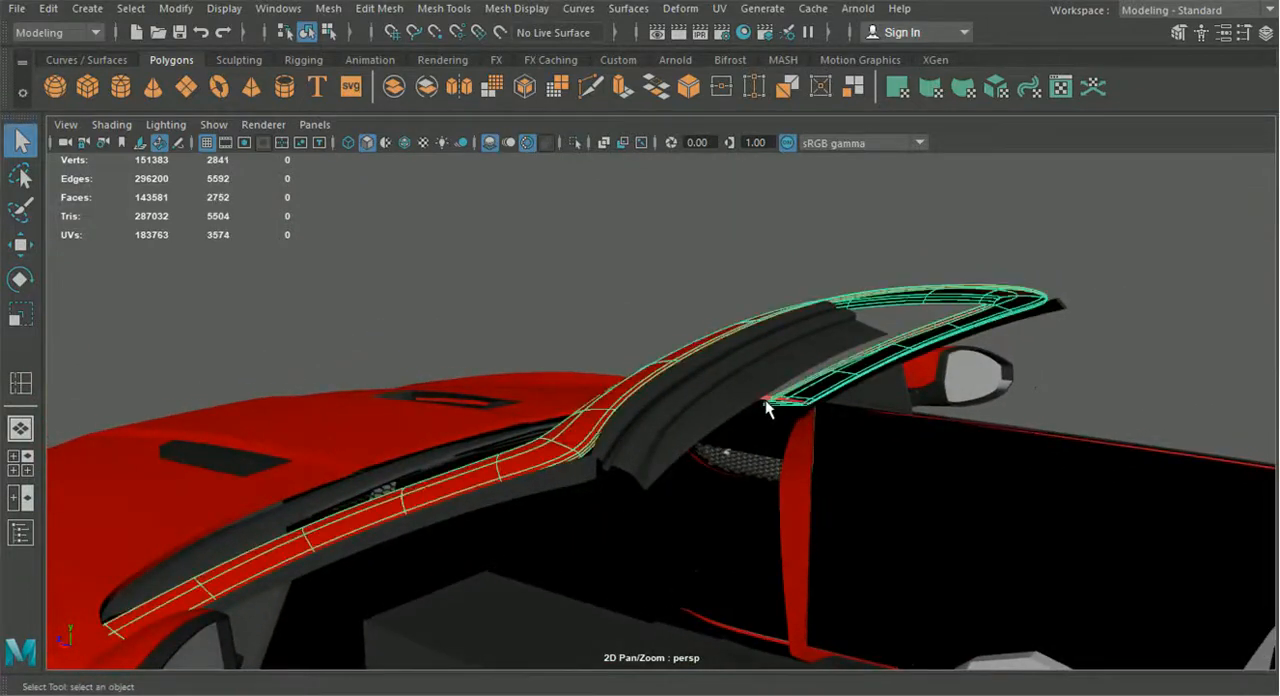
pyautogui.press('3')
pyautogui.keyDown('alt'); pyautogui.moveTo(1039, 381); pyautogui.dragTo(634, 467); pyautogui.keyUp('alt')
# Select the five vertices at the strip's outer front corner in the unsmoothed view, and restore its smooth preview
pyautogui.click(617, 487)
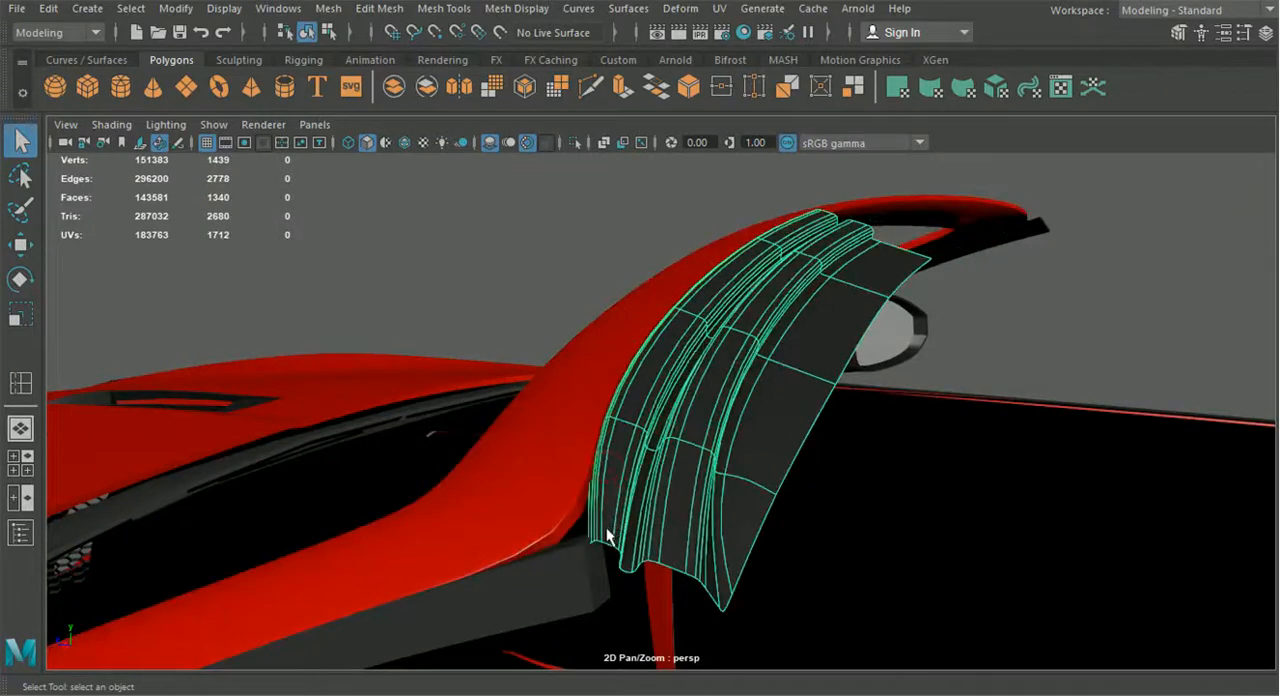
pyautogui.press('1')
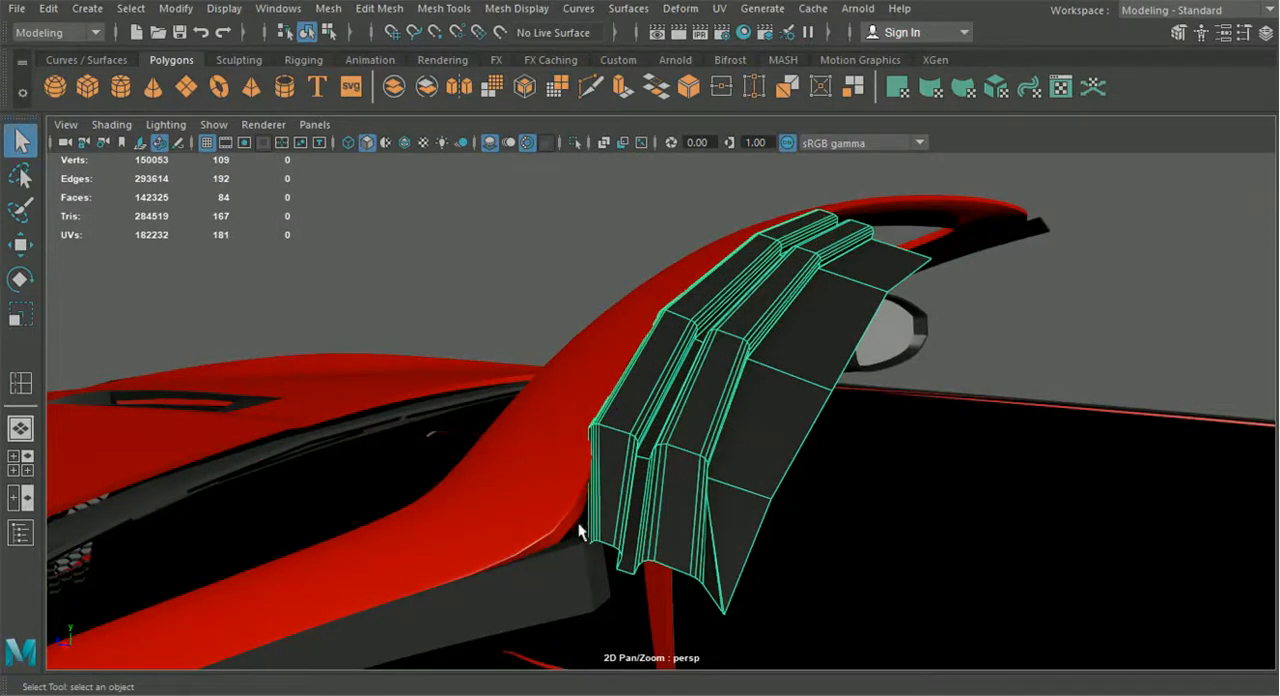
pyautogui.keyDown('alt'); pyautogui.moveTo(575, 518); pyautogui.dragTo(594, 531); pyautogui.keyUp('alt')
pyautogui.moveTo(625, 508); pyautogui.dragTo(659, 460, button='right')
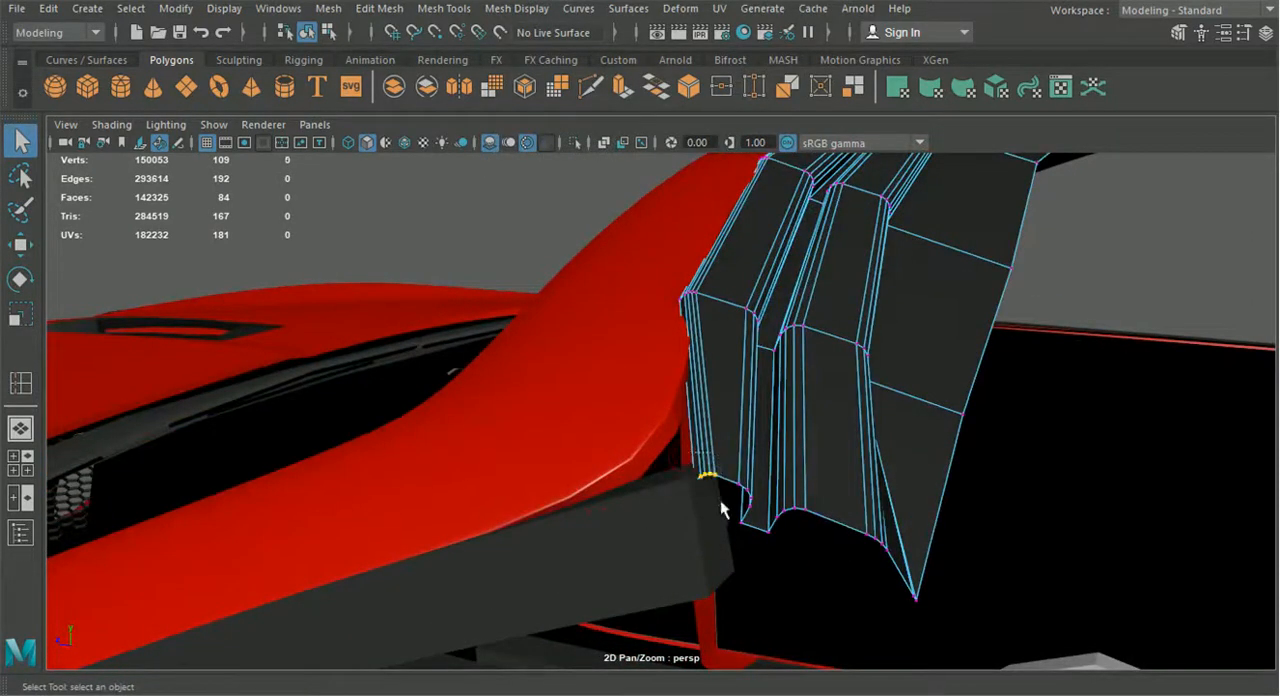
pyautogui.click(21, 244)
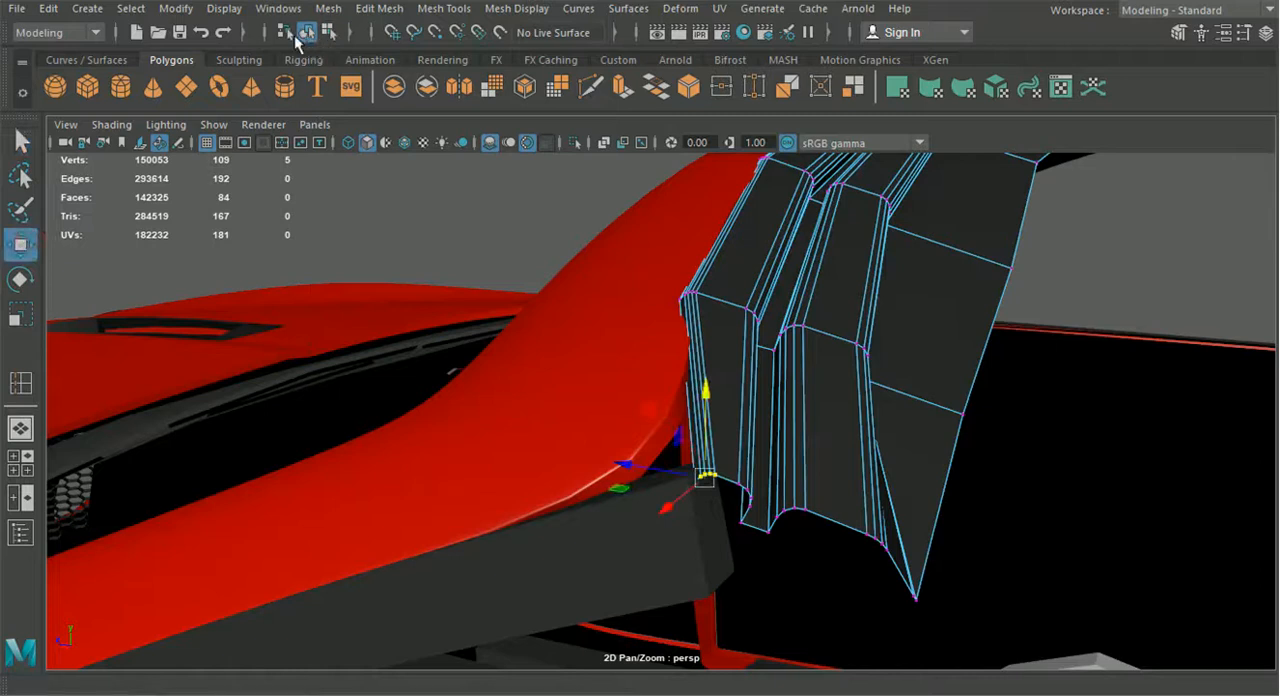
pyautogui.click(307, 32)
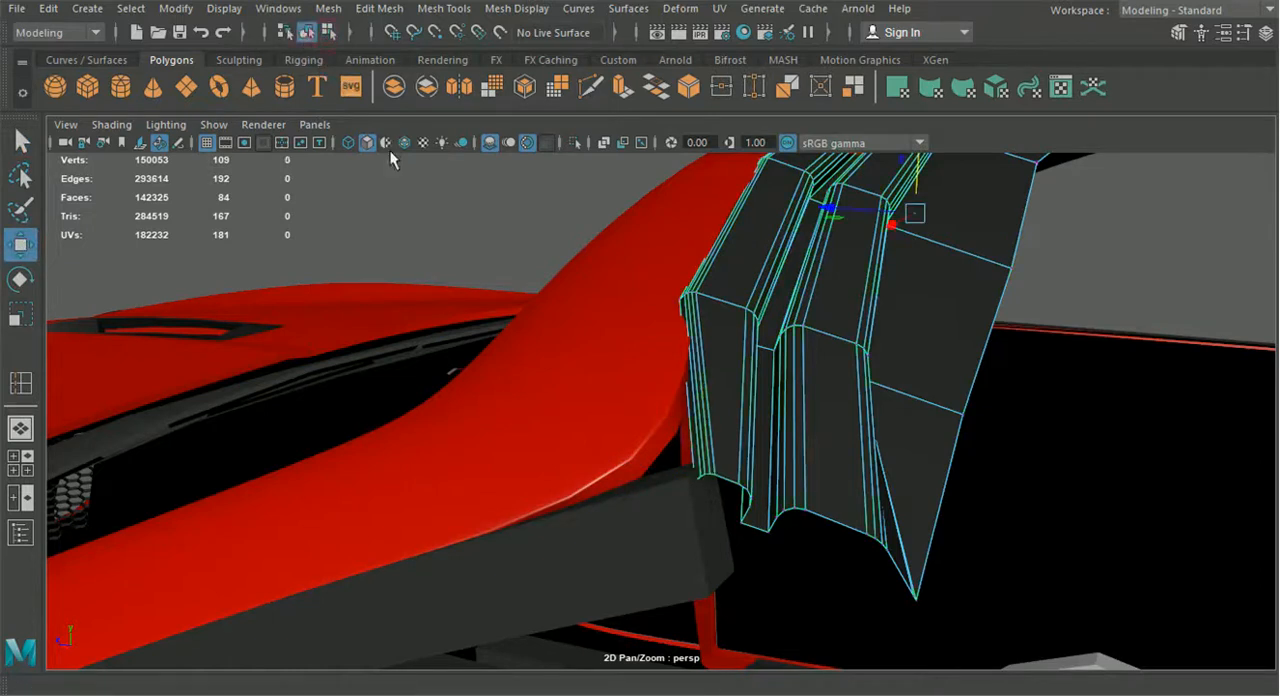
pyautogui.press('3')
# Move the five outer front-corner vertices to fit the strip's end against the red frame's corner, and check the result deselected
pyautogui.moveTo(705, 389); pyautogui.dragTo(631, 187, button='right')
pyautogui.moveTo(624, 145); pyautogui.dragTo(622, 143, button='right')
pyautogui.keyDown('alt'); pyautogui.moveTo(624, 200); pyautogui.dragTo(688, 412); pyautogui.keyUp('alt')
pyautogui.keyDown('alt'); pyautogui.moveTo(688, 412); pyautogui.dragTo(617, 284, button='middle'); pyautogui.keyUp('alt')
pyautogui.moveTo(676, 551); pyautogui.dragTo(675, 550)
pyautogui.moveTo(572, 504); pyautogui.dragTo(589, 380)
pyautogui.moveTo(607, 181); pyautogui.dragTo(672, 298)
pyautogui.moveTo(674, 379); pyautogui.dragTo(766, 343)
pyautogui.moveTo(802, 233); pyautogui.dragTo(723, 346)
pyautogui.moveTo(831, 517); pyautogui.dragTo(785, 501)
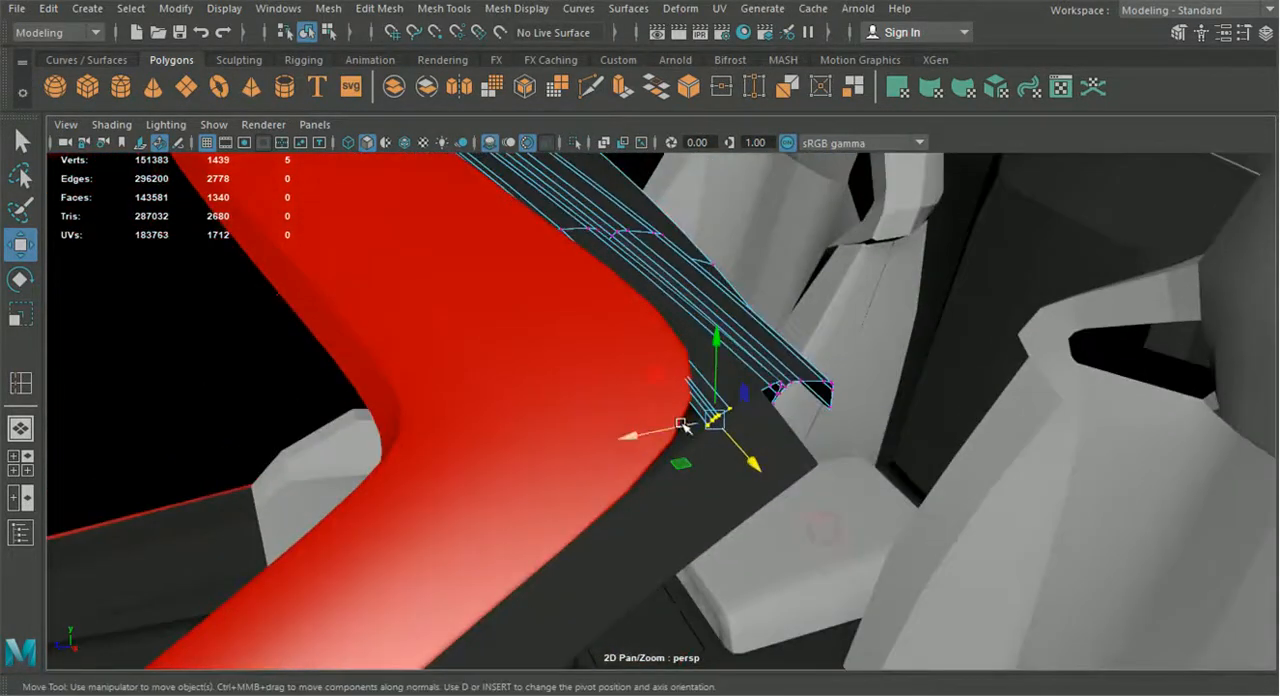
pyautogui.keyDown('alt'); pyautogui.moveTo(681, 428); pyautogui.dragTo(670, 378); pyautogui.keyUp('alt')
pyautogui.moveTo(690, 263); pyautogui.dragTo(510, 389)
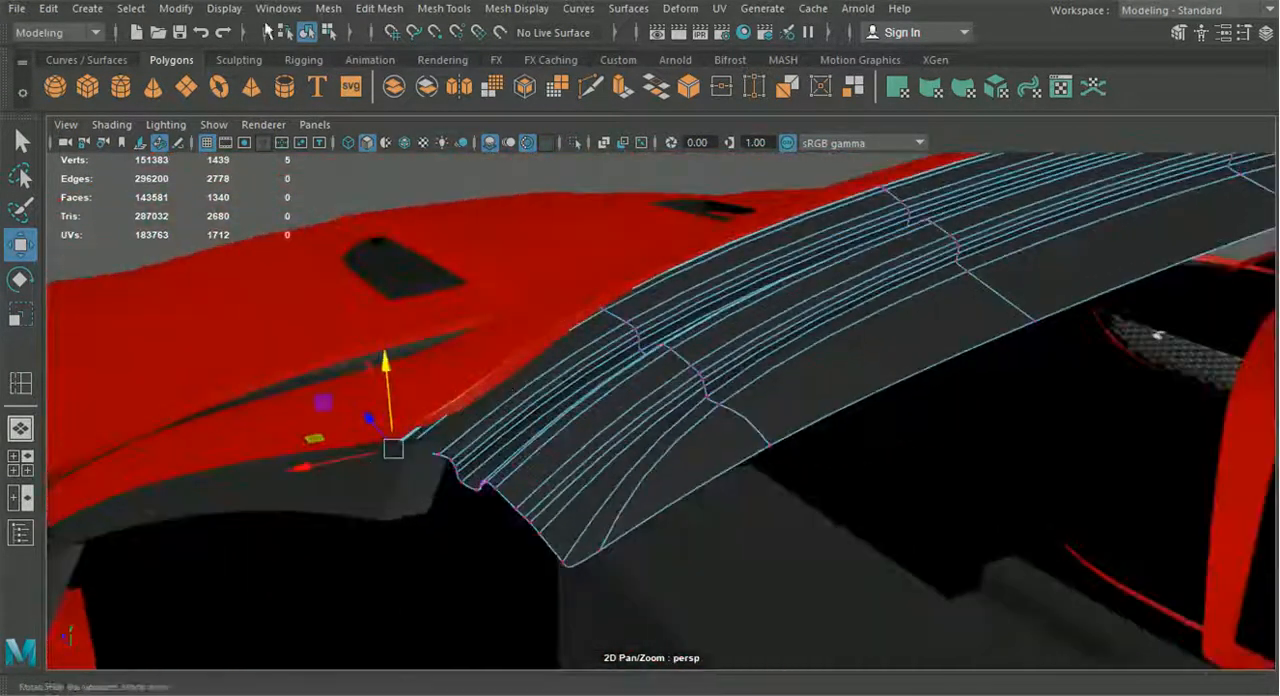
pyautogui.click(311, 34)
pyautogui.click(330, 178)
pyautogui.keyDown('alt'); pyautogui.moveTo(402, 245); pyautogui.dragTo(424, 260); pyautogui.keyUp('alt')
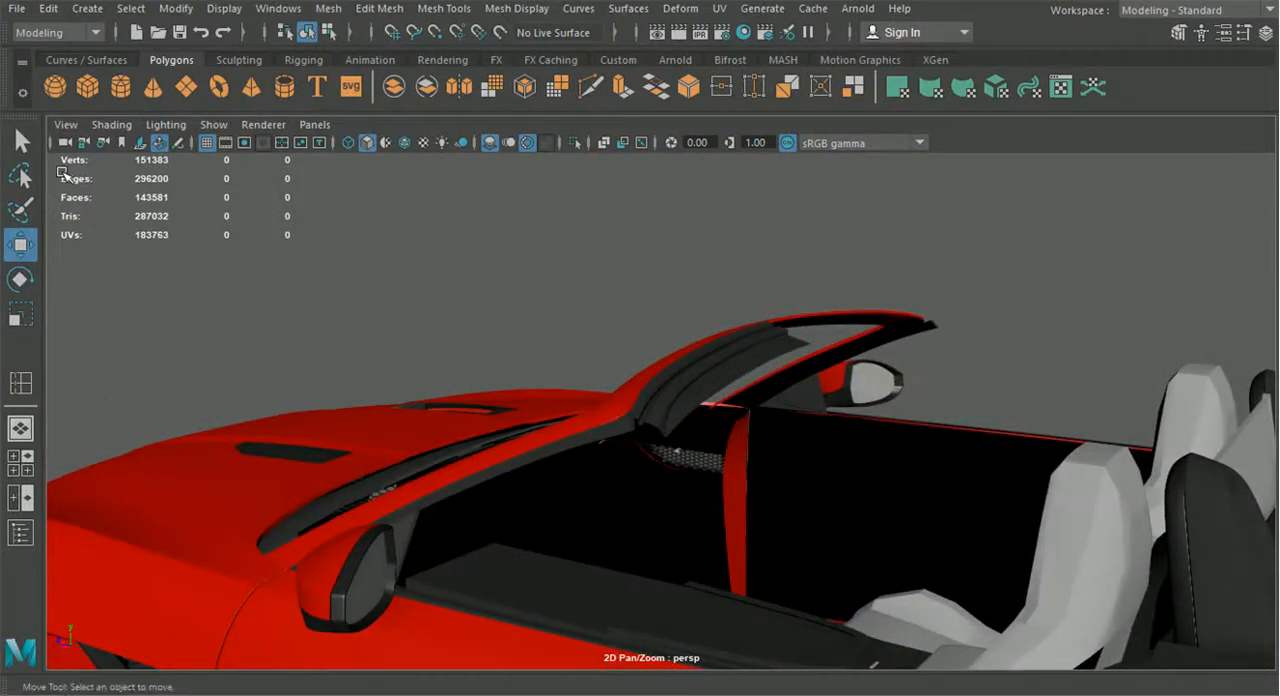
# Select the four edges along the header strip's free lower border and extrude them straight down in world space to form a short lip
pyautogui.keyDown('alt'); pyautogui.moveTo(907, 393); pyautogui.dragTo(774, 397); pyautogui.keyUp('alt')
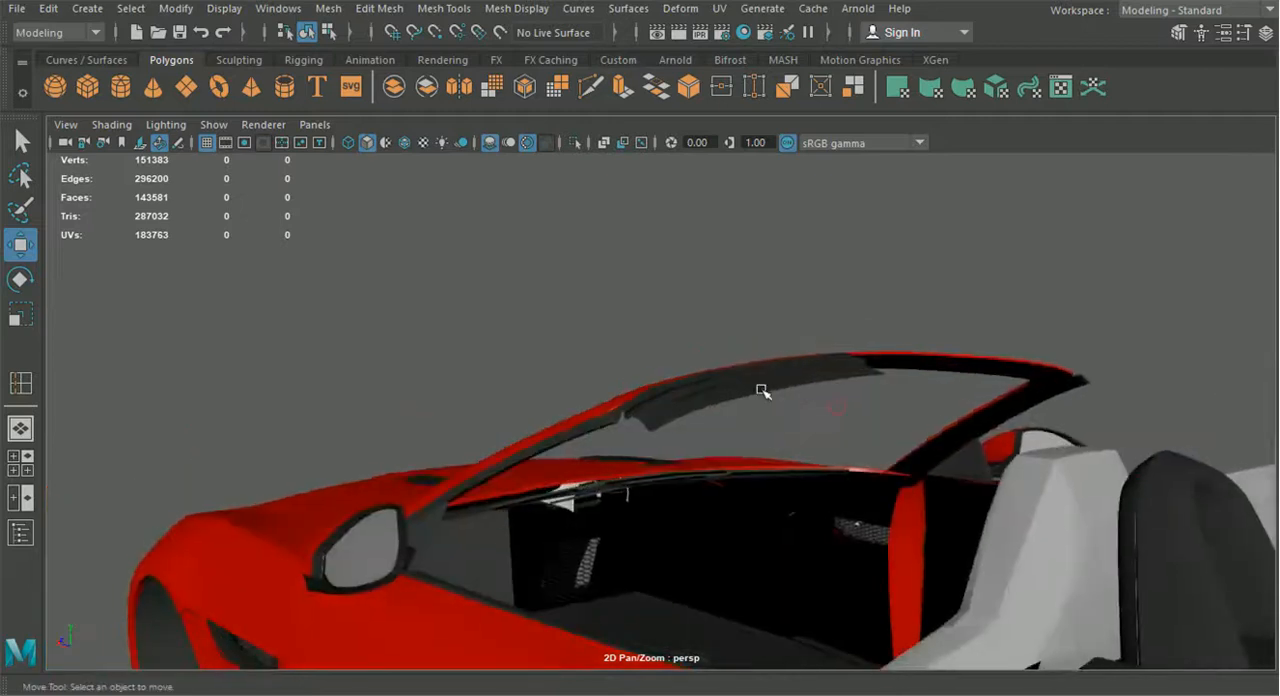
pyautogui.click(772, 390)
pyautogui.rightClick(766, 374)
pyautogui.moveTo(762, 125); pyautogui.dragTo(757, 97, button='right')
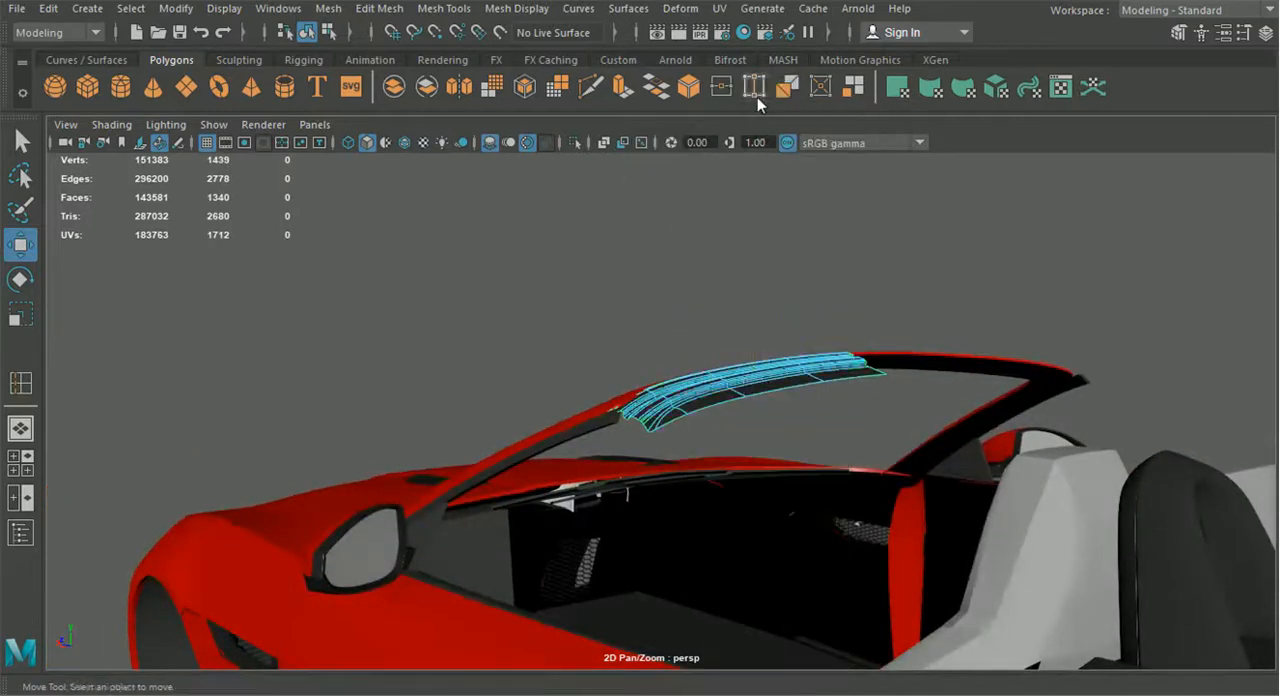
pyautogui.keyDown('alt'); pyautogui.moveTo(548, 373); pyautogui.dragTo(492, 408); pyautogui.keyUp('alt')
pyautogui.scroll(5, 654, 424)
pyautogui.click(674, 440)
pyautogui.keyDown('shift'); pyautogui.click(730, 423); pyautogui.keyUp('shift')
pyautogui.keyDown('shift'); pyautogui.click(894, 380); pyautogui.keyUp('shift')
pyautogui.keyDown('shift'); pyautogui.click(1140, 326); pyautogui.keyUp('shift')
pyautogui.hotkey('ctrl', 'e')
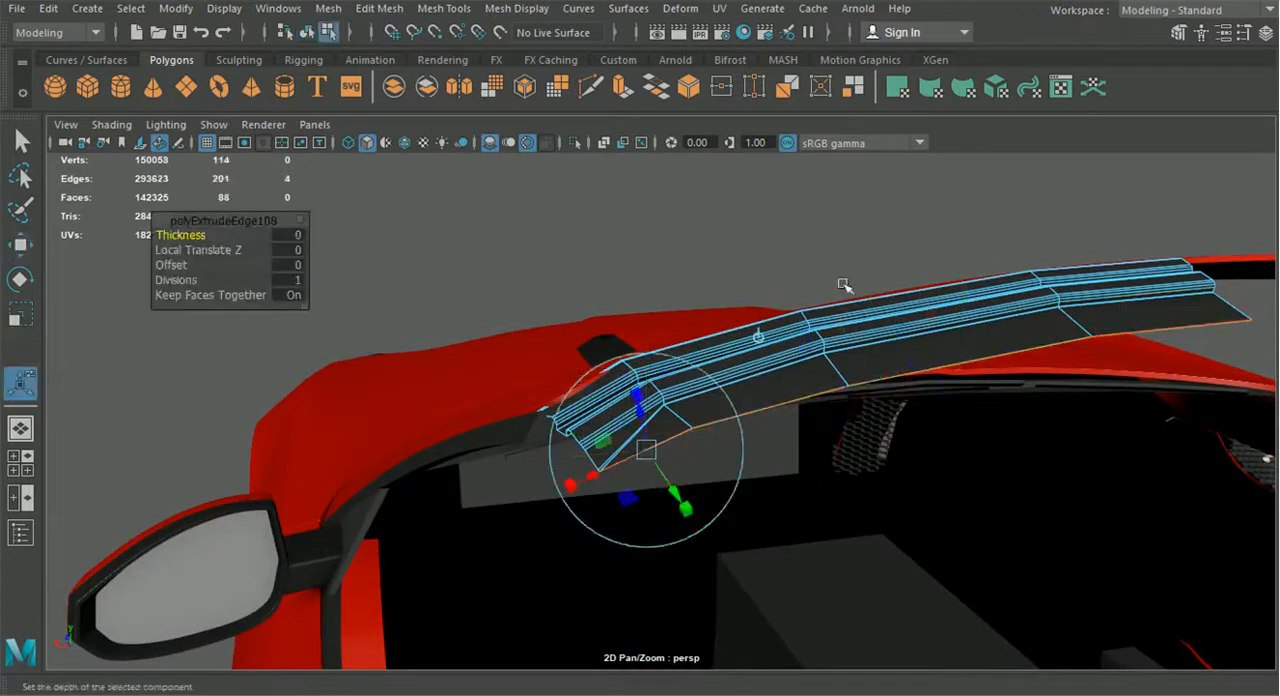
pyautogui.click(758, 339)
pyautogui.keyDown('alt'); pyautogui.moveTo(760, 341); pyautogui.dragTo(826, 375); pyautogui.keyUp('alt')
pyautogui.moveTo(915, 313); pyautogui.dragTo(916, 334)
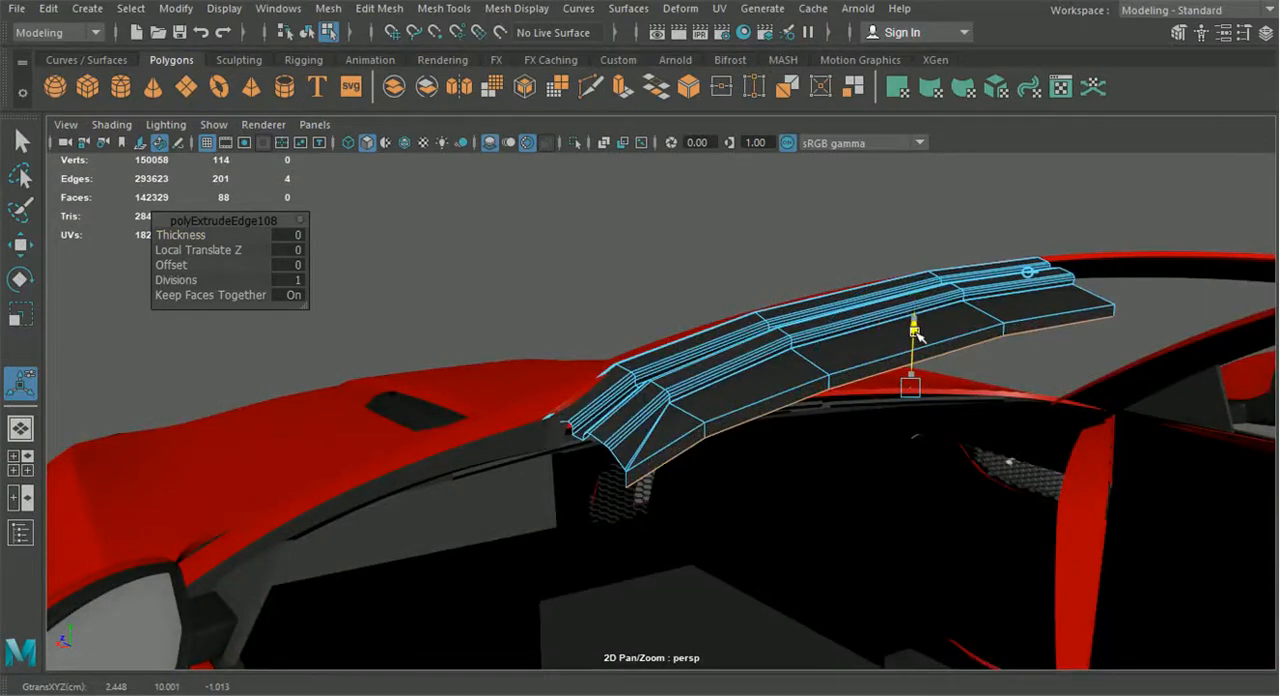
pyautogui.keyDown('alt'); pyautogui.moveTo(916, 336); pyautogui.dragTo(793, 367); pyautogui.keyUp('alt')
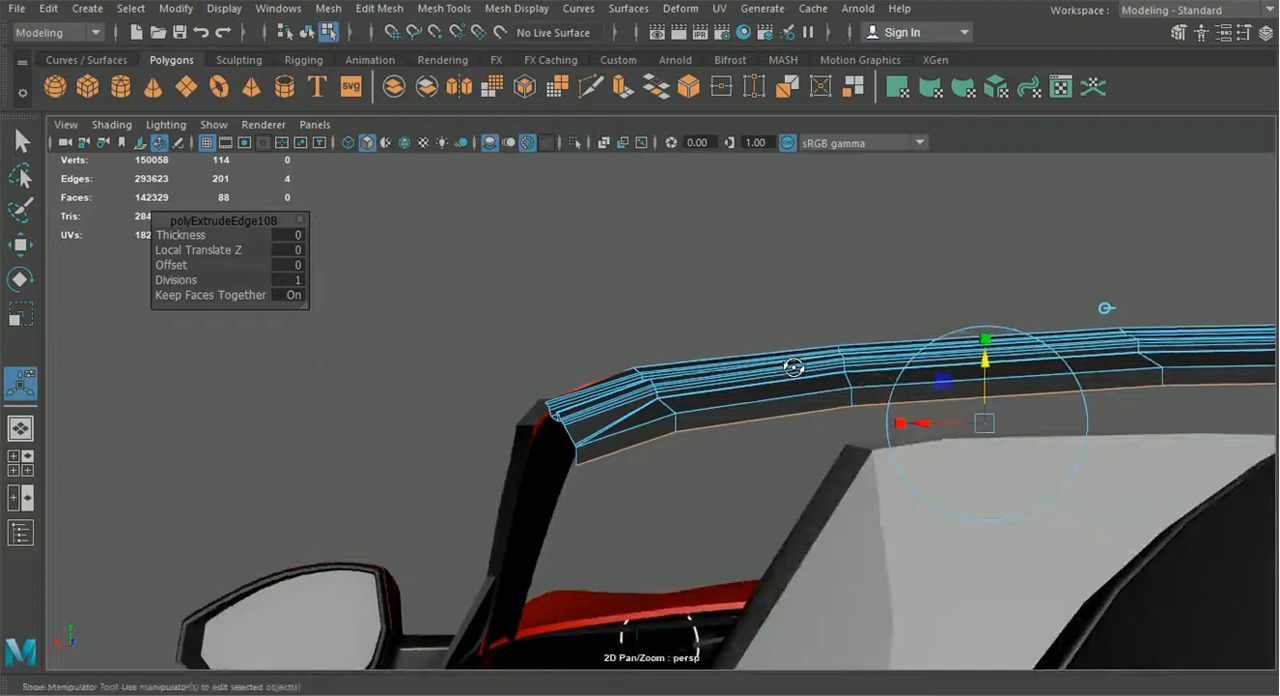
pyautogui.keyDown('alt'); pyautogui.moveTo(785, 372); pyautogui.dragTo(664, 453); pyautogui.keyUp('alt')
# Return to object mode and inspect the header strip's new lower lip against the windshield frame with smooth mesh preview
pyautogui.click(309, 32)
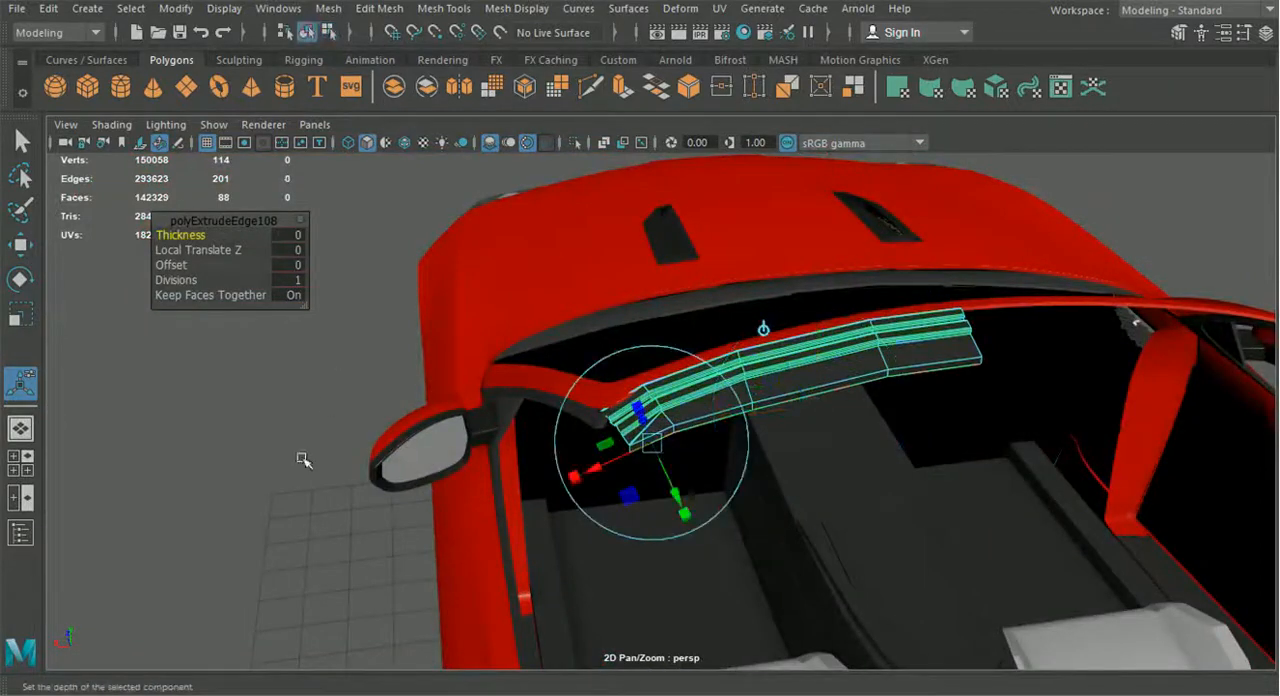
pyautogui.click(305, 484)
pyautogui.scroll(-3, 308, 486)
pyautogui.keyDown('alt'); pyautogui.moveTo(370, 500); pyautogui.dragTo(298, 459); pyautogui.keyUp('alt')
pyautogui.scroll(4, 560, 495)
pyautogui.keyDown('alt'); pyautogui.moveTo(580, 508); pyautogui.dragTo(815, 535); pyautogui.keyUp('alt')
pyautogui.scroll(3, 731, 534)
pyautogui.click(676, 400)
pyautogui.press('3')
pyautogui.scroll(-5, 672, 398)
pyautogui.click(497, 187)
pyautogui.keyDown('alt'); pyautogui.moveTo(497, 187); pyautogui.dragTo(714, 334); pyautogui.keyUp('alt')
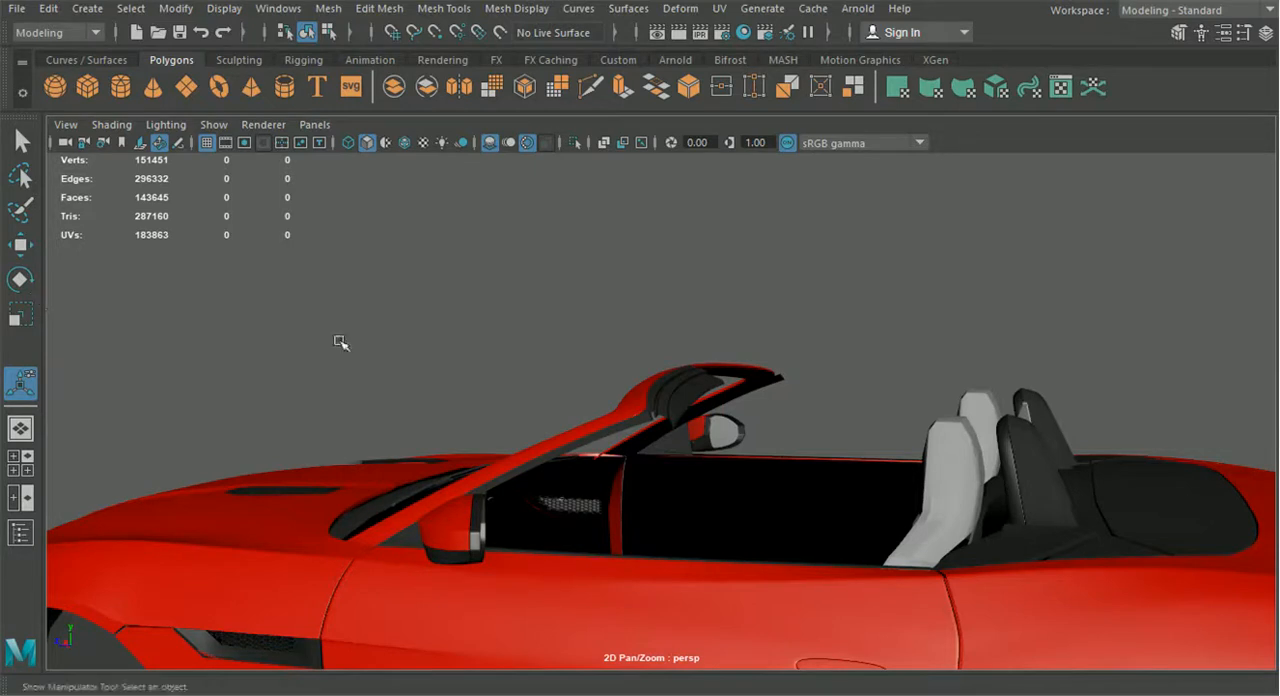
pyautogui.scroll(6, 642, 374)
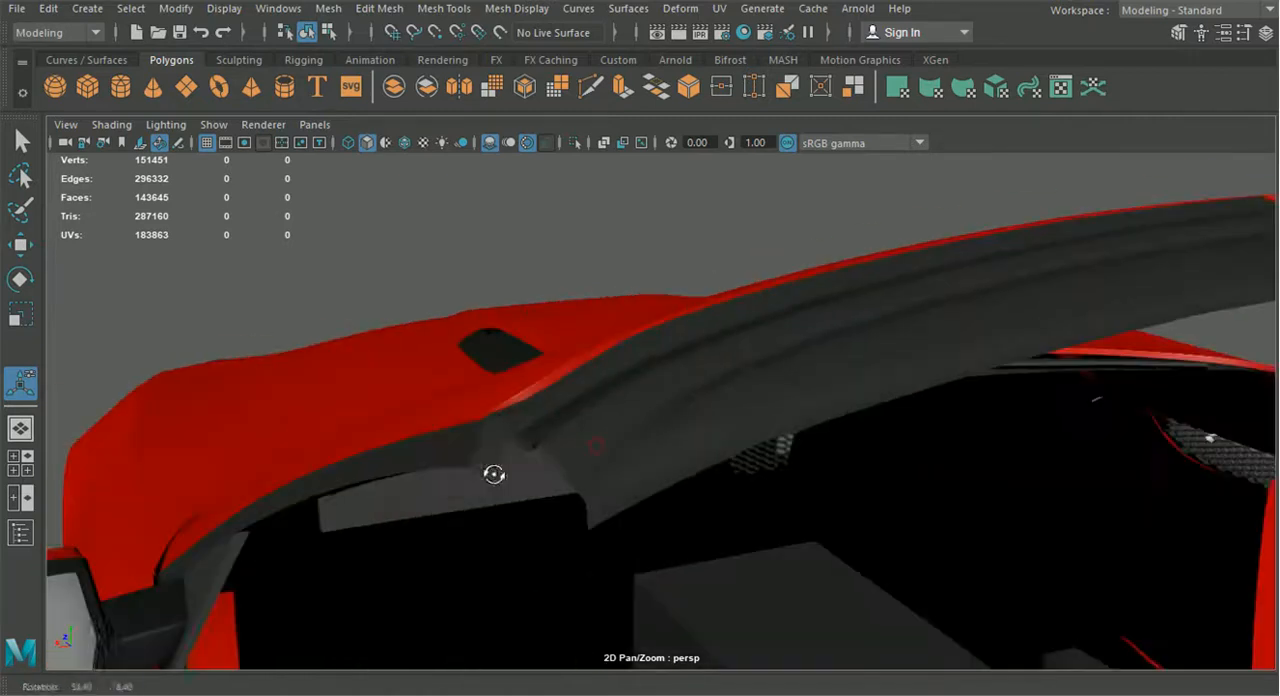
# Select the bottom edge of the lip's section nearest the car's centre and extrude it further downward in world space
pyautogui.hotkey('ctrl', 'e')
pyautogui.keyDown('alt'); pyautogui.moveTo(762, 413); pyautogui.dragTo(757, 358); pyautogui.keyUp('alt')
pyautogui.moveTo(741, 62); pyautogui.dragTo(750, 90, button='right')
pyautogui.press('q')
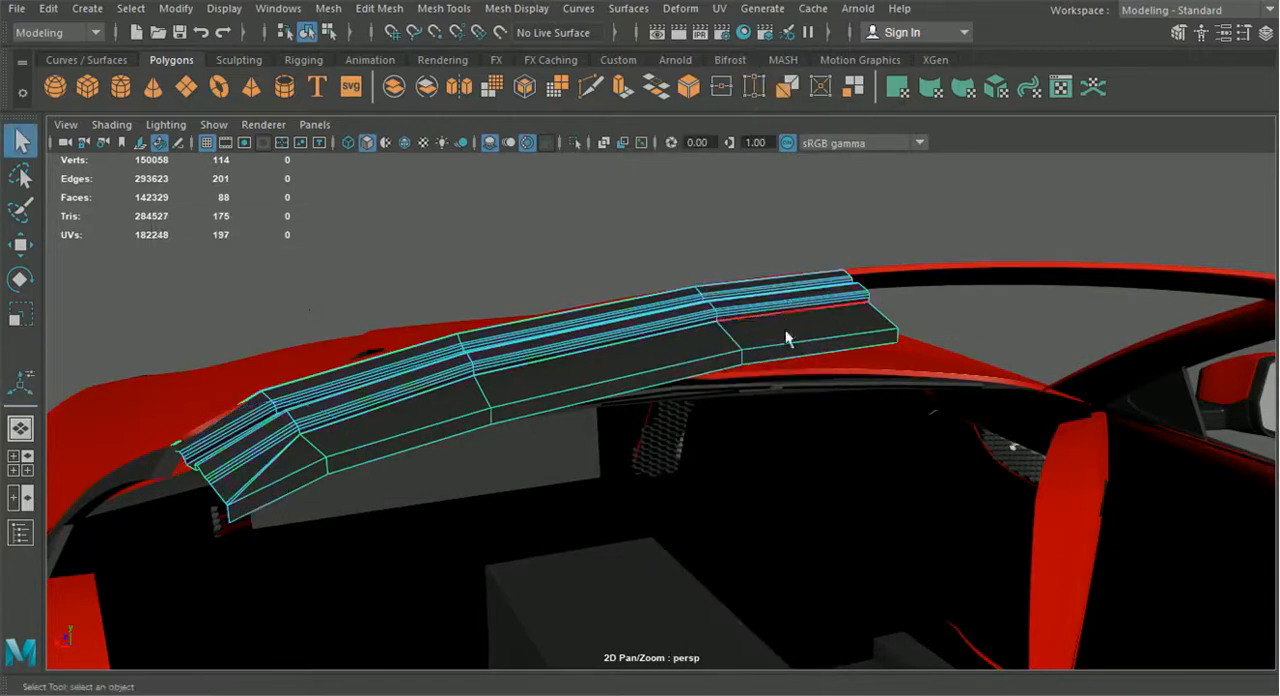
pyautogui.click(783, 355)
pyautogui.hotkey('ctrl', 'e')
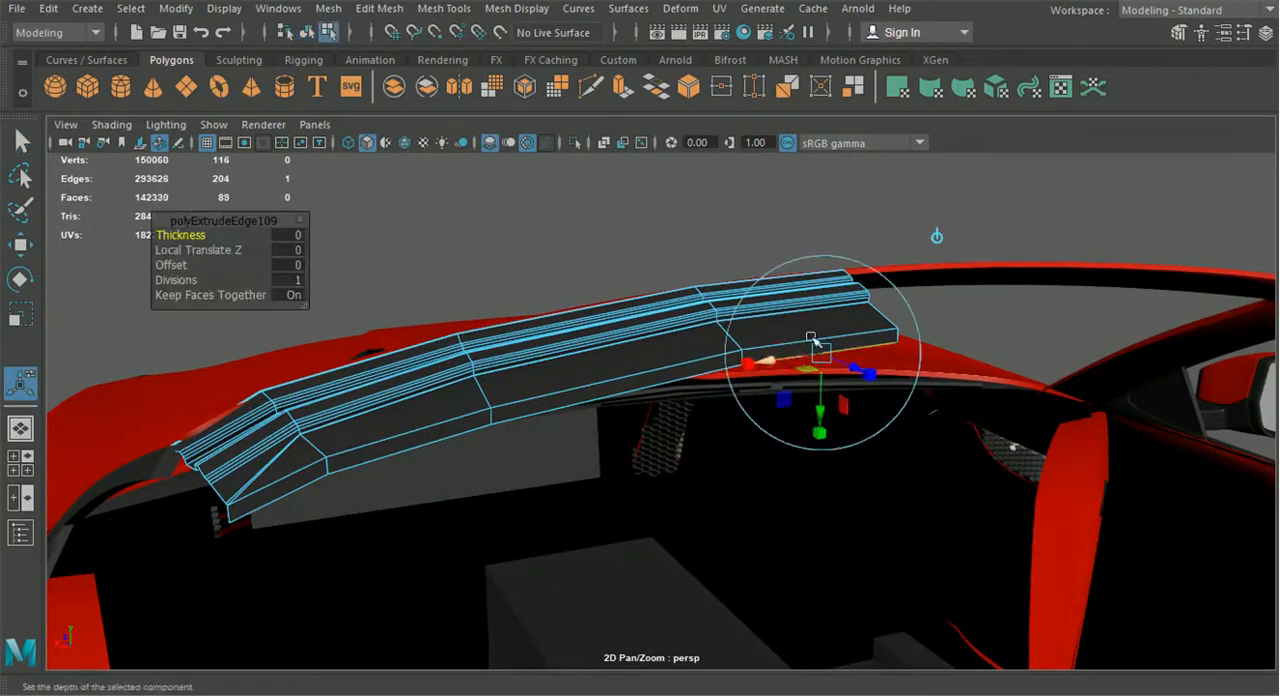
pyautogui.click(938, 240)
pyautogui.moveTo(823, 293); pyautogui.dragTo(830, 310)
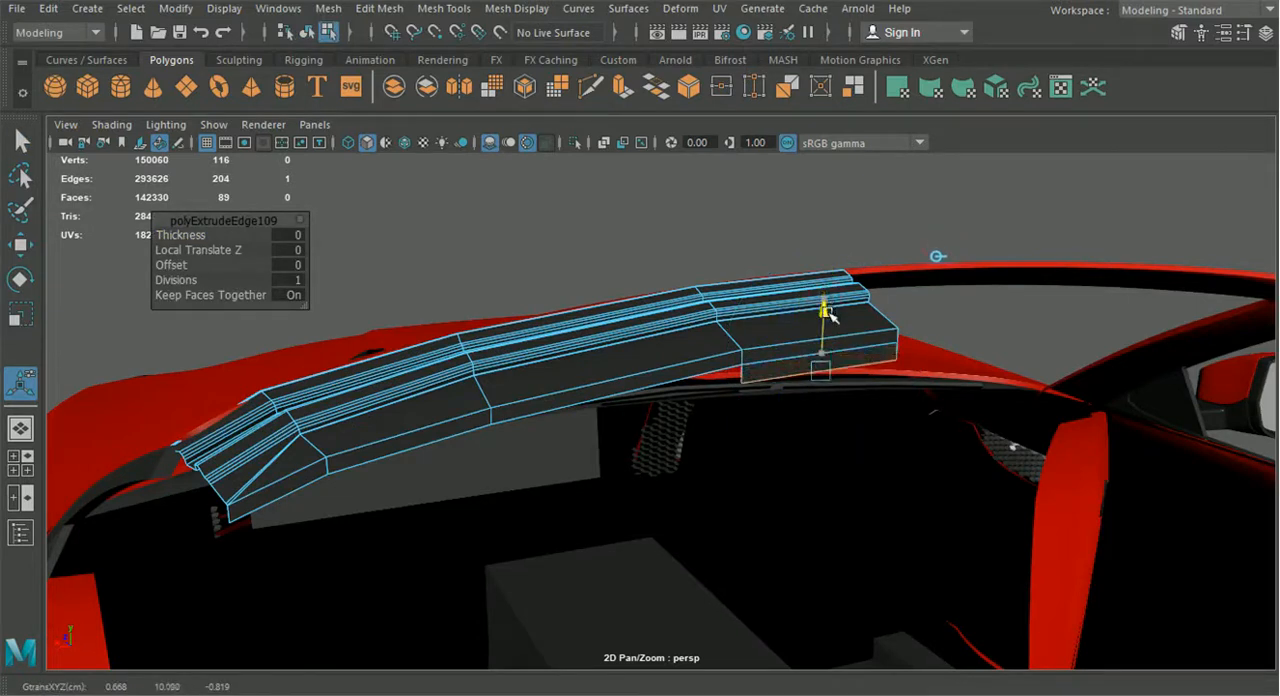
pyautogui.keyDown('alt'); pyautogui.moveTo(826, 312); pyautogui.dragTo(802, 389); pyautogui.keyUp('alt')
# Select the bottom edges along the strip's lip and extrude them horizontally toward the windshield frame as an underside panel
pyautogui.moveTo(830, 165); pyautogui.dragTo(828, 94, button='right')
pyautogui.keyDown('shift'); pyautogui.click(966, 364); pyautogui.keyUp('shift')
pyautogui.keyDown('shift'); pyautogui.click(781, 359); pyautogui.keyUp('shift')
pyautogui.keyDown('shift'); pyautogui.click(677, 363); pyautogui.keyUp('shift')
pyautogui.hotkey('ctrl', 'e')
pyautogui.click(759, 250)
pyautogui.keyDown('alt'); pyautogui.moveTo(760, 251); pyautogui.dragTo(880, 262); pyautogui.keyUp('alt')
pyautogui.moveTo(756, 414); pyautogui.dragTo(632, 414)
# Return the red windshield frame to its unsmoothed display and turn on wireframe on shaded for the scene
pyautogui.click(308, 33)
pyautogui.click(541, 397)
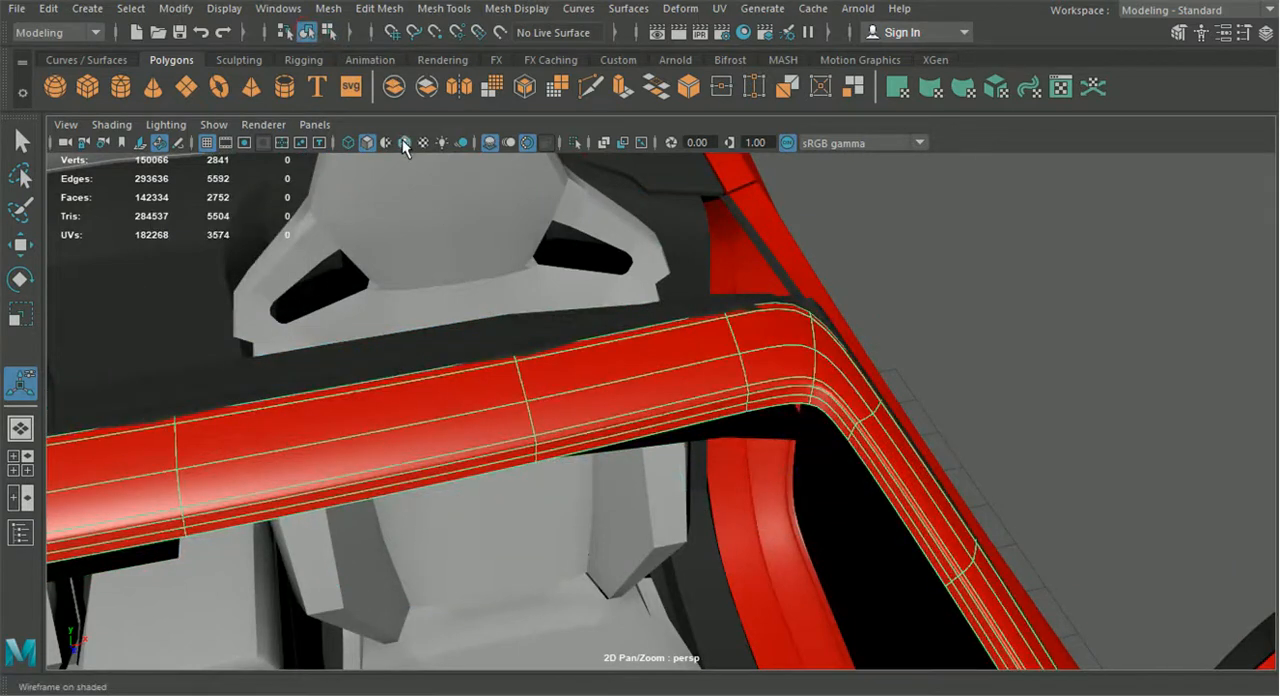
pyautogui.press('2')
pyautogui.press('1')
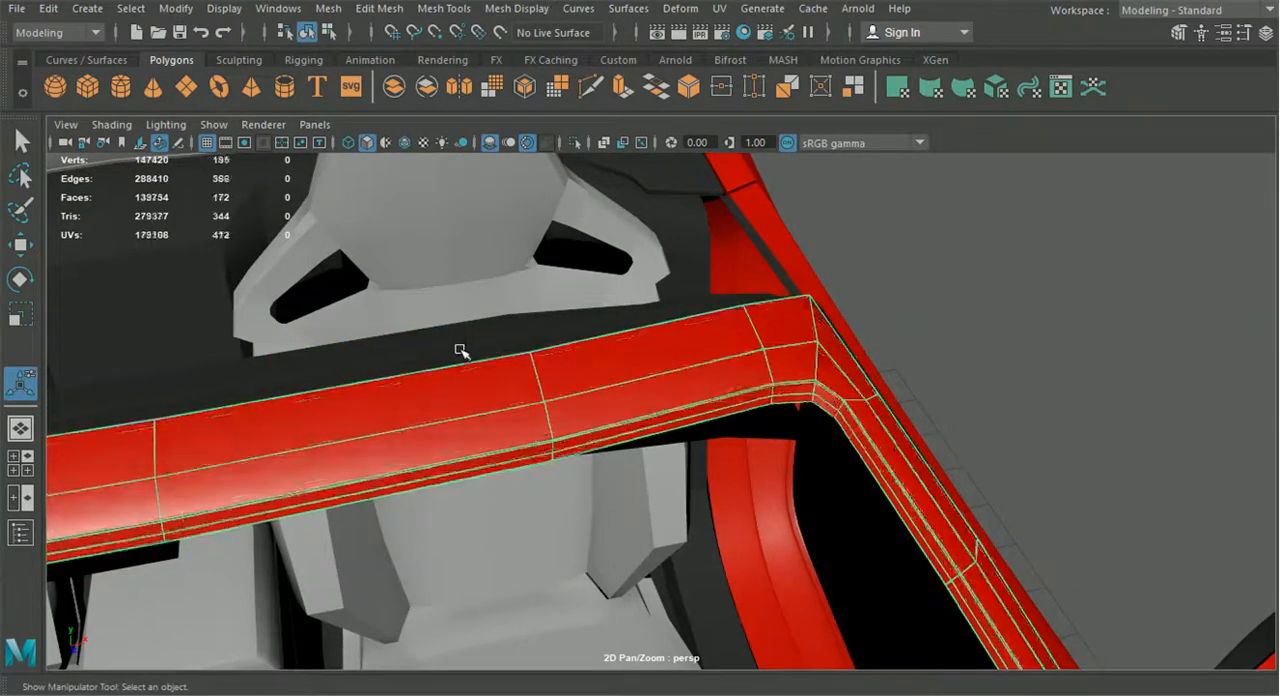
pyautogui.click(460, 352)
pyautogui.click(958, 317)
pyautogui.click(405, 143)
# Select the outer corner vertex of the underside panel's centre section and snap it onto the windshield frame's edge
pyautogui.keyDown('alt'); pyautogui.moveTo(580, 436); pyautogui.dragTo(612, 328); pyautogui.keyUp('alt')
pyautogui.keyDown('alt'); pyautogui.moveTo(612, 328); pyautogui.dragTo(888, 476, button='middle'); pyautogui.keyUp('alt')
pyautogui.moveTo(888, 476)
pyautogui.keyDown('alt'); pyautogui.mouseDown()
pyautogui.moveTo(735, 433)
pyautogui.moveTo(880, 448)
pyautogui.moveTo(709, 491)
pyautogui.moveTo(731, 542)
pyautogui.moveTo(874, 488)
pyautogui.moveTo(788, 466)
pyautogui.mouseUp(); pyautogui.keyUp('alt')
pyautogui.click(568, 428)
pyautogui.moveTo(545, 412); pyautogui.dragTo(448, 146, button='right')
pyautogui.keyDown('alt'); pyautogui.moveTo(430, 271); pyautogui.dragTo(483, 281, button='middle'); pyautogui.keyUp('alt')
pyautogui.keyDown('alt'); pyautogui.moveTo(483, 285); pyautogui.dragTo(425, 487); pyautogui.keyUp('alt')
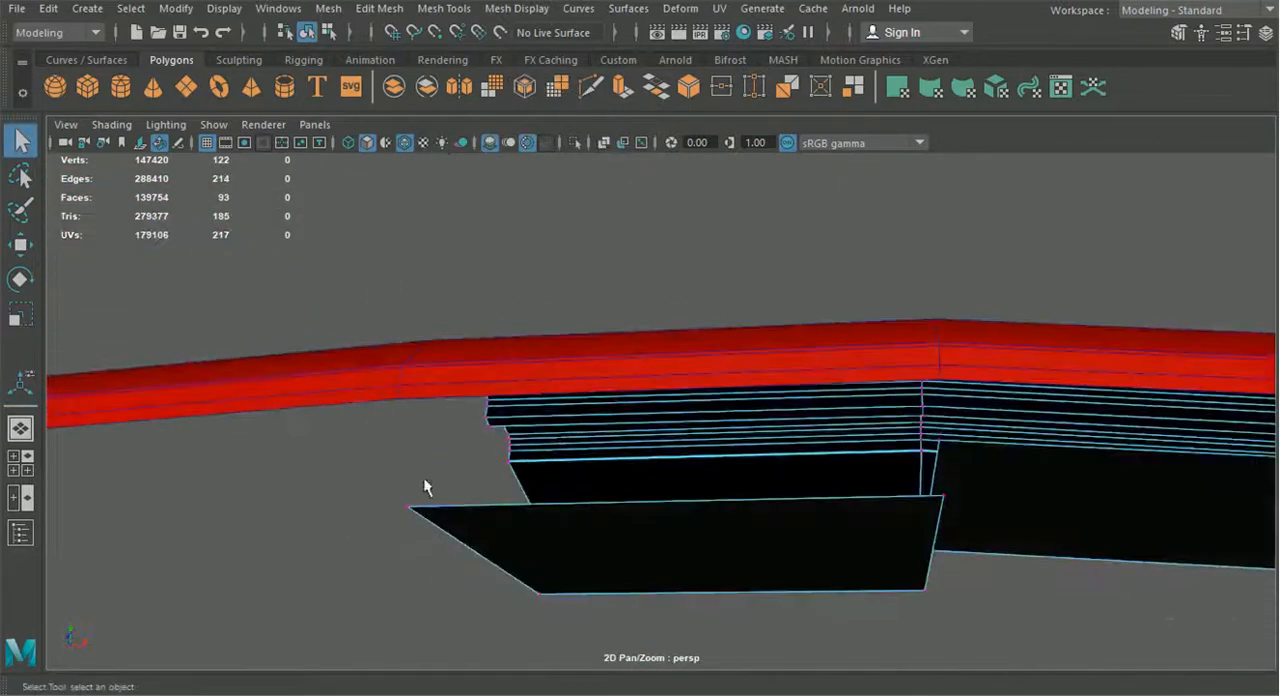
pyautogui.click(20, 245)
pyautogui.keyDown('alt'); pyautogui.moveTo(360, 360); pyautogui.dragTo(434, 463); pyautogui.keyUp('alt')
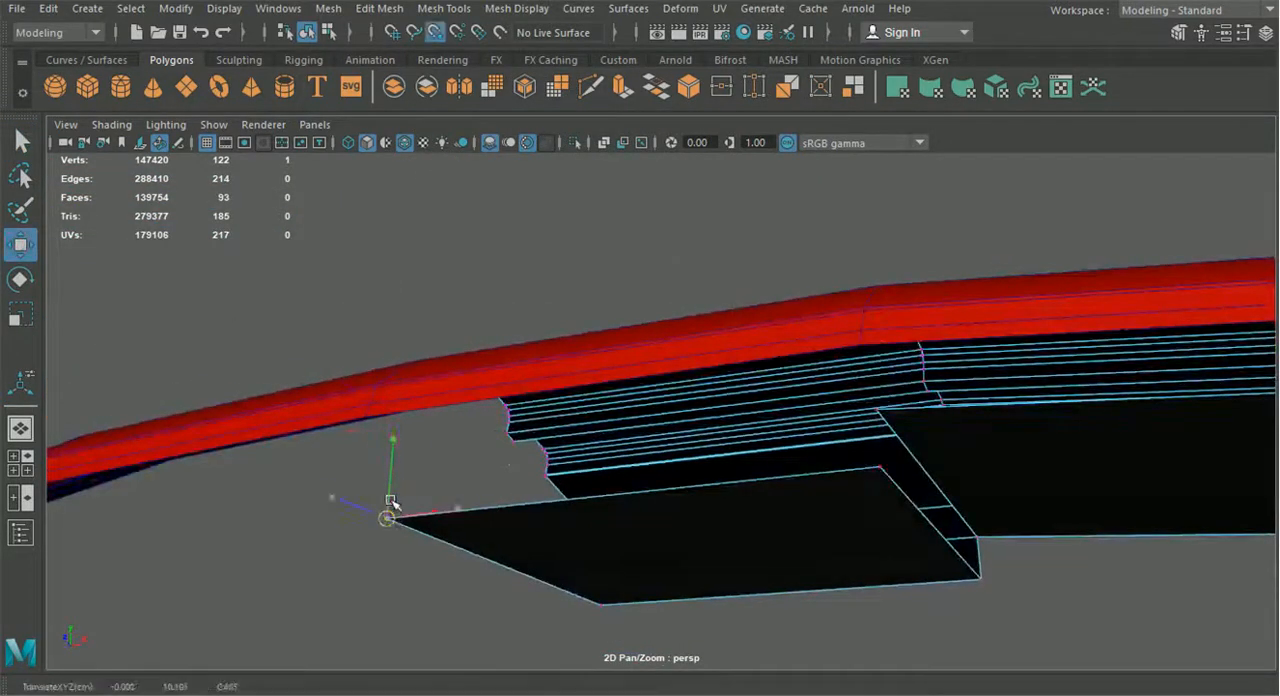
pyautogui.moveTo(388, 524); pyautogui.dragTo(366, 425)
# Snap the centre section's other front corner vertex onto the neighbouring panel's corner and merge the two vertices
pyautogui.keyDown('alt'); pyautogui.moveTo(703, 508); pyautogui.dragTo(698, 462); pyautogui.keyUp('alt')
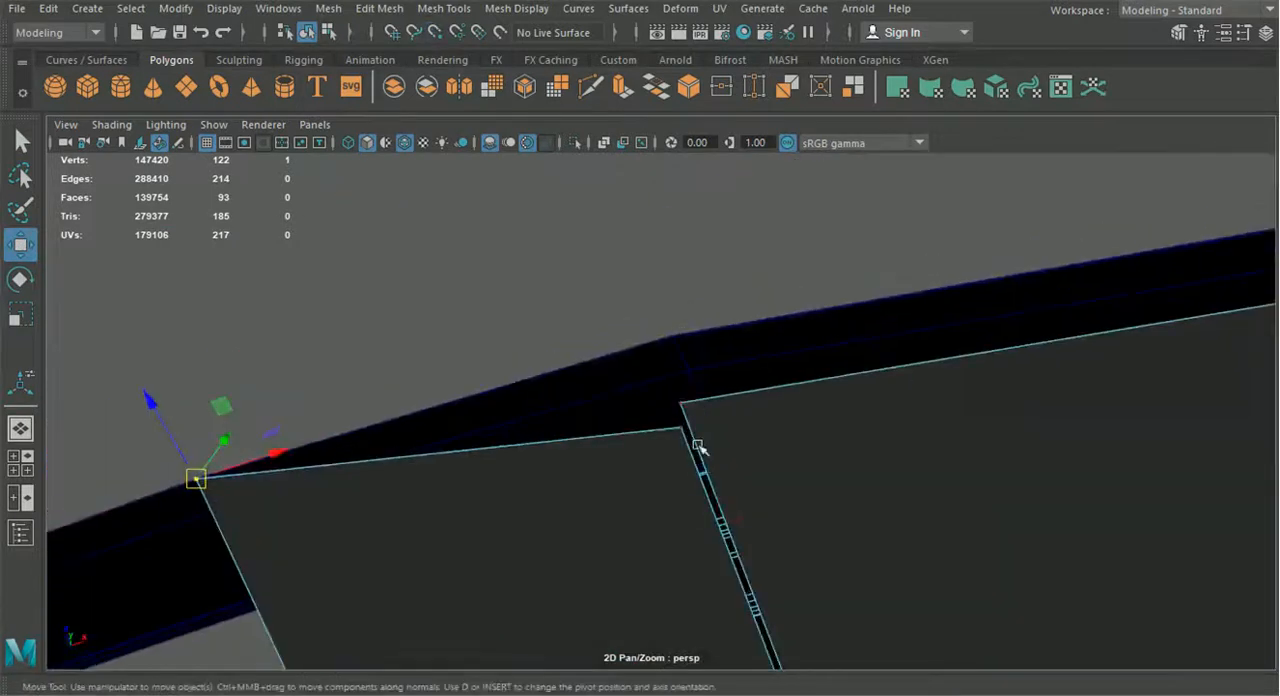
pyautogui.moveTo(693, 437); pyautogui.dragTo(688, 412, button='middle')
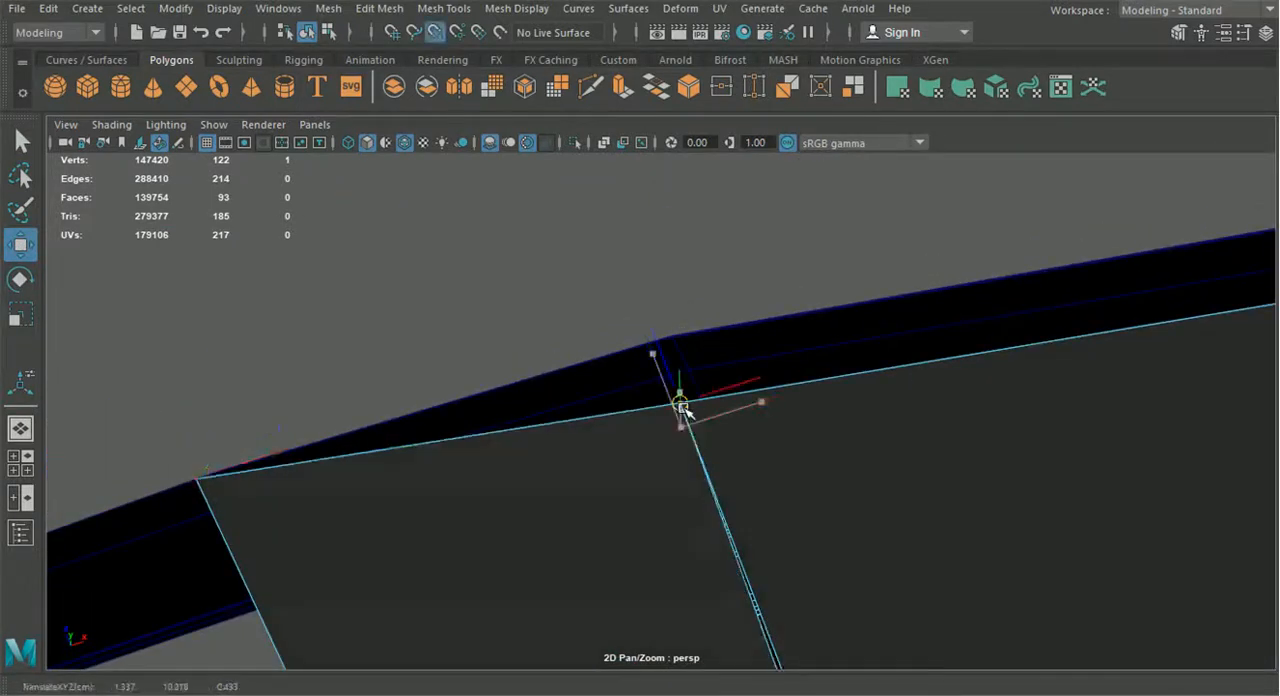
pyautogui.click(443, 8)
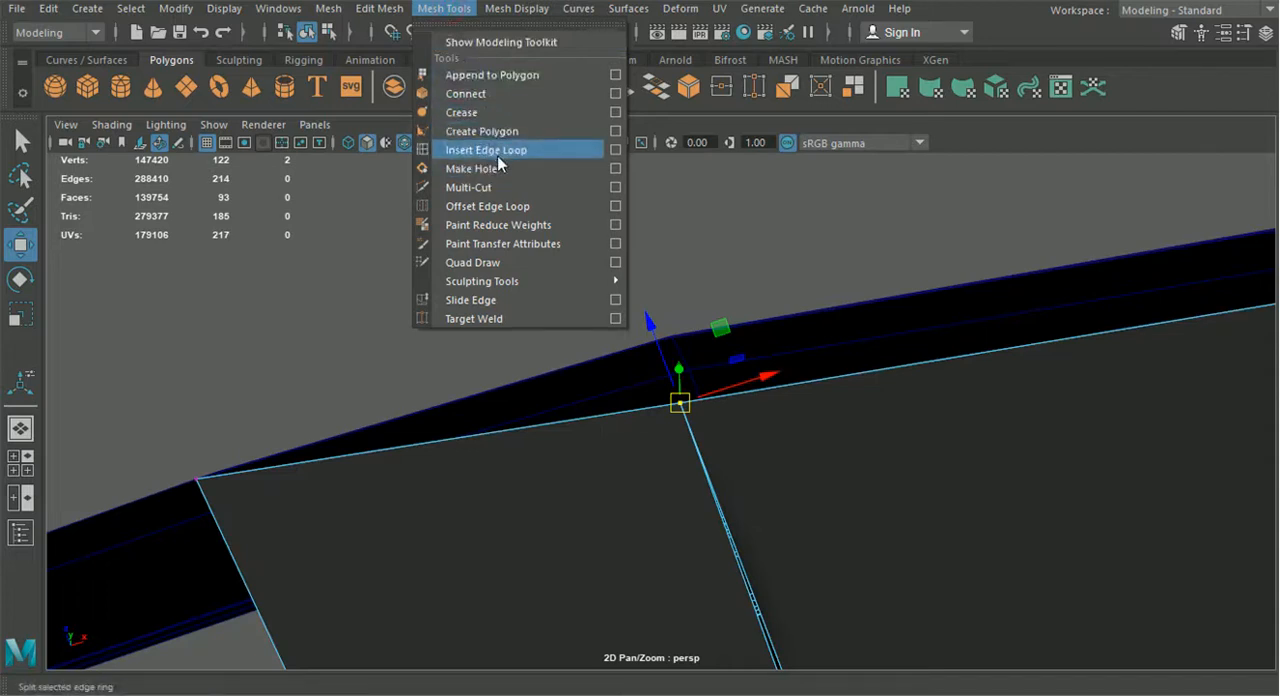
pyautogui.moveTo(373, 10)
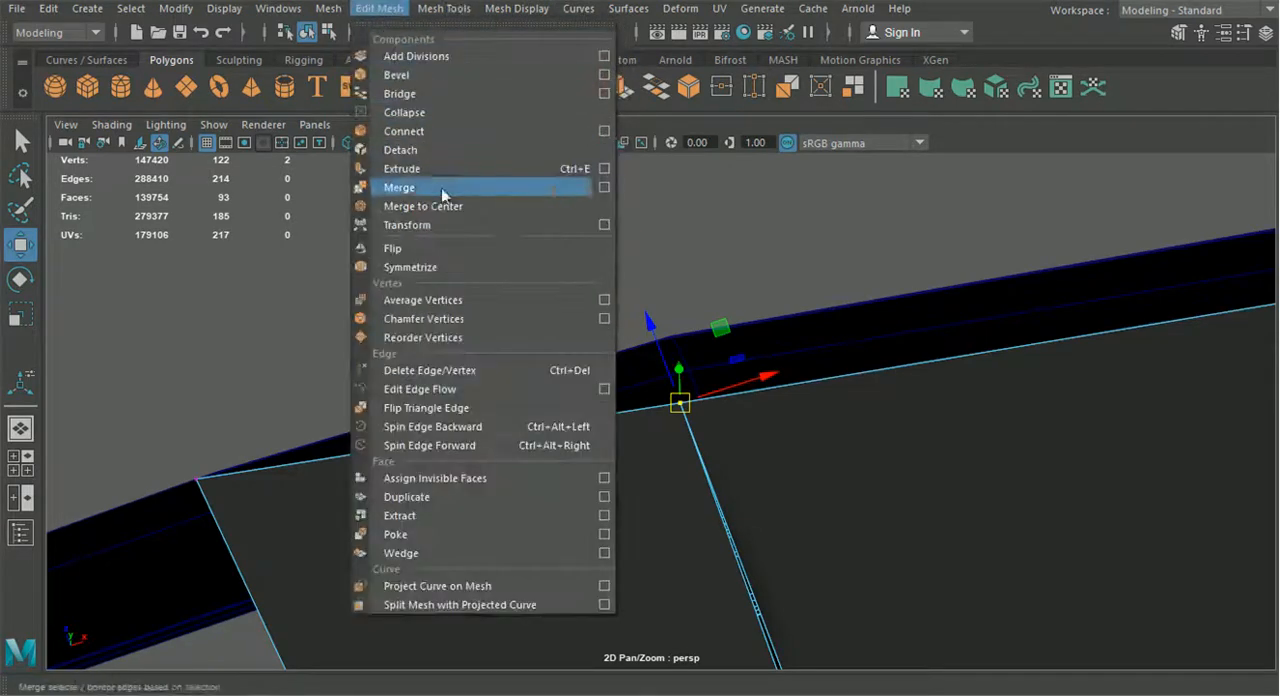
pyautogui.click(438, 188)
pyautogui.keyDown('alt'); pyautogui.moveTo(684, 348); pyautogui.dragTo(5, 289); pyautogui.keyUp('alt')
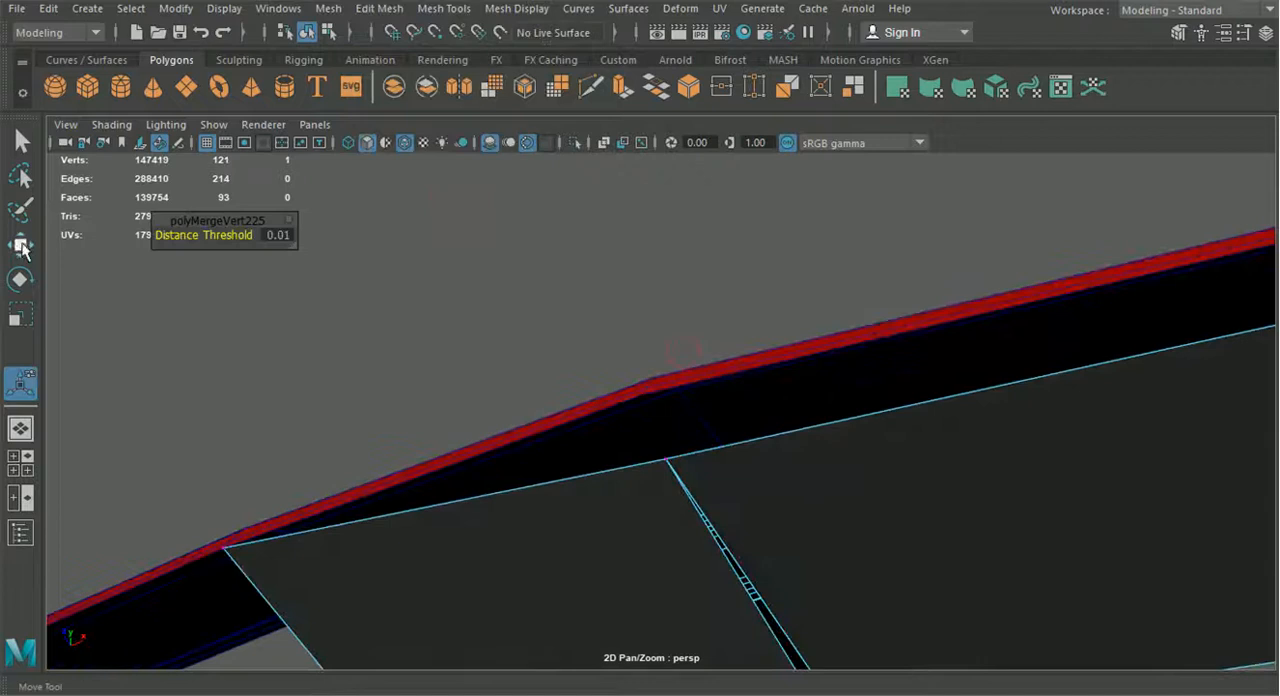
# Snap the merged vertex and the following front-border vertices of the underside panel onto the windshield frame's edge
pyautogui.click(22, 248)
pyautogui.moveTo(600, 418); pyautogui.dragTo(584, 358)
pyautogui.scroll(-5, 880, 449)
pyautogui.keyDown('alt'); pyautogui.moveTo(880, 449); pyautogui.dragTo(649, 480, button='middle'); pyautogui.keyUp('alt')
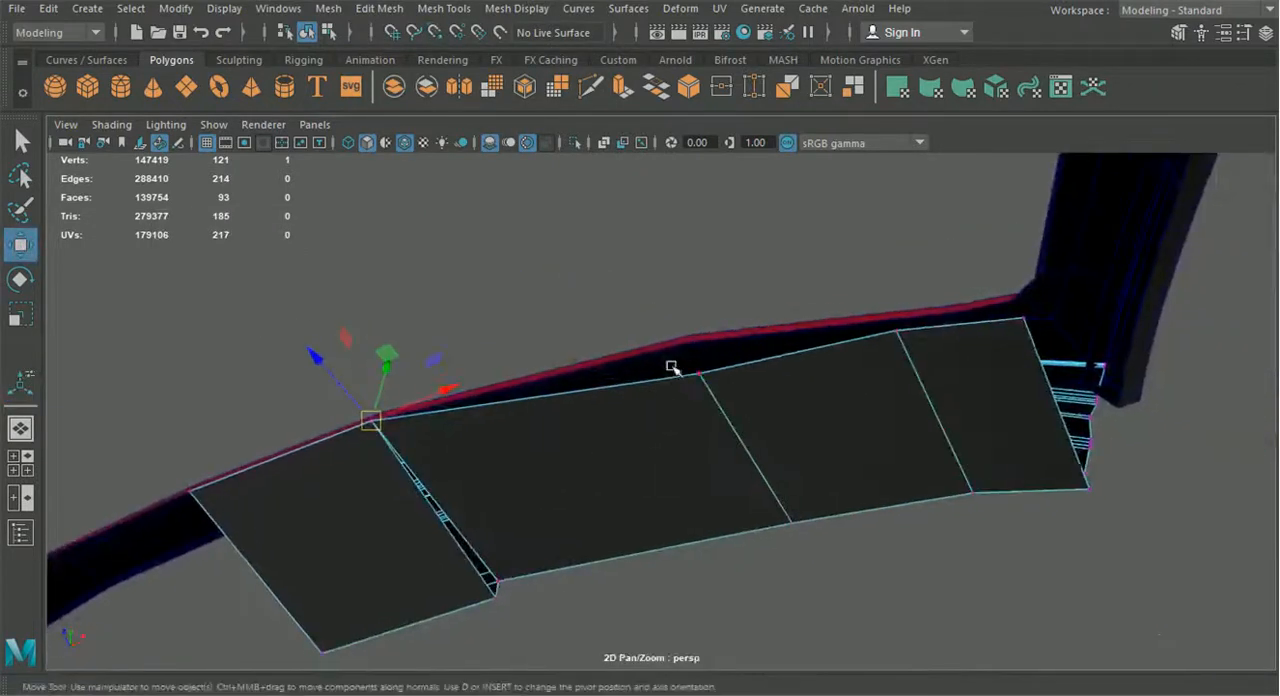
pyautogui.moveTo(713, 388); pyautogui.dragTo(697, 352)
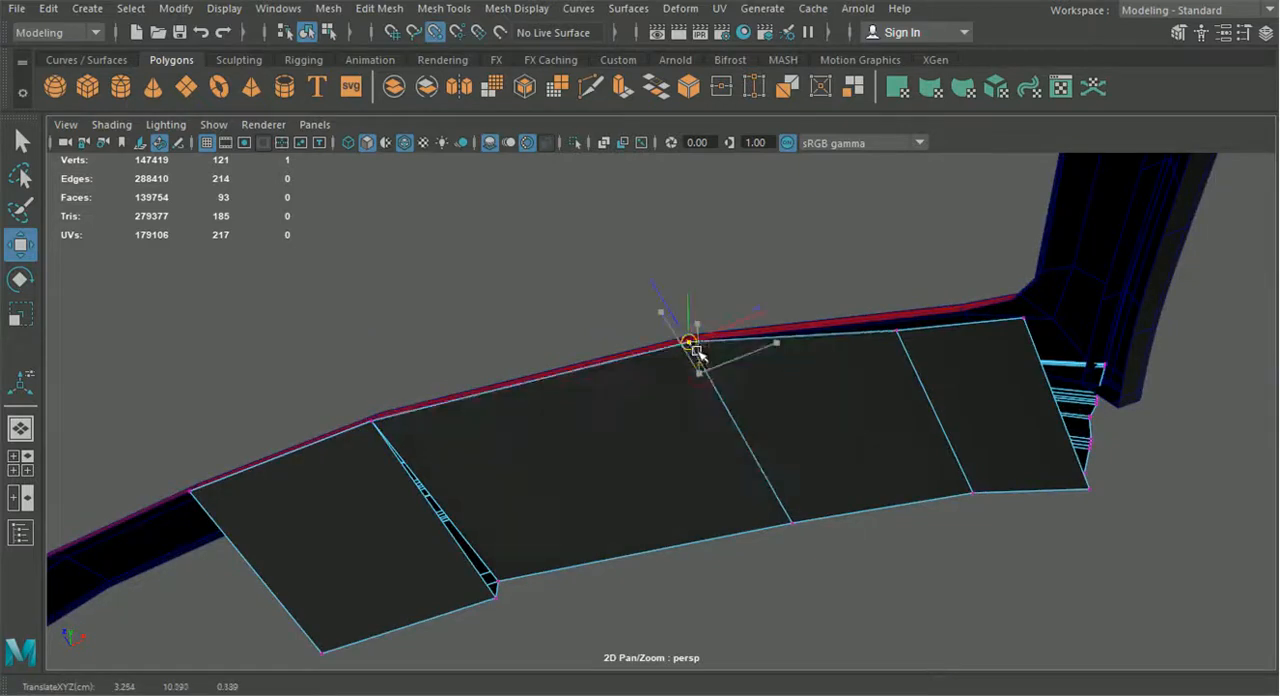
pyautogui.moveTo(884, 318); pyautogui.dragTo(1013, 308)
pyautogui.click(1022, 327)
pyautogui.scroll(-2, 1012, 308)
pyautogui.keyDown('alt'); pyautogui.moveTo(943, 333); pyautogui.dragTo(411, 400); pyautogui.keyUp('alt')
# Select the panel edge bordering the wedge-shaped gap between the two underside sections and extrude it downward in world space
pyautogui.scroll(5, 633, 434)
pyautogui.scroll(-5, 633, 434)
pyautogui.keyDown('alt'); pyautogui.moveTo(633, 434); pyautogui.dragTo(943, 451); pyautogui.keyUp('alt')
pyautogui.keyDown('alt'); pyautogui.moveTo(943, 451); pyautogui.dragTo(646, 346, button='middle'); pyautogui.keyUp('alt')
pyautogui.scroll(3, 646, 346)
pyautogui.keyDown('alt'); pyautogui.moveTo(646, 346); pyautogui.dragTo(754, 299); pyautogui.keyUp('alt')
pyautogui.moveTo(732, 292); pyautogui.dragTo(737, 88, button='right')
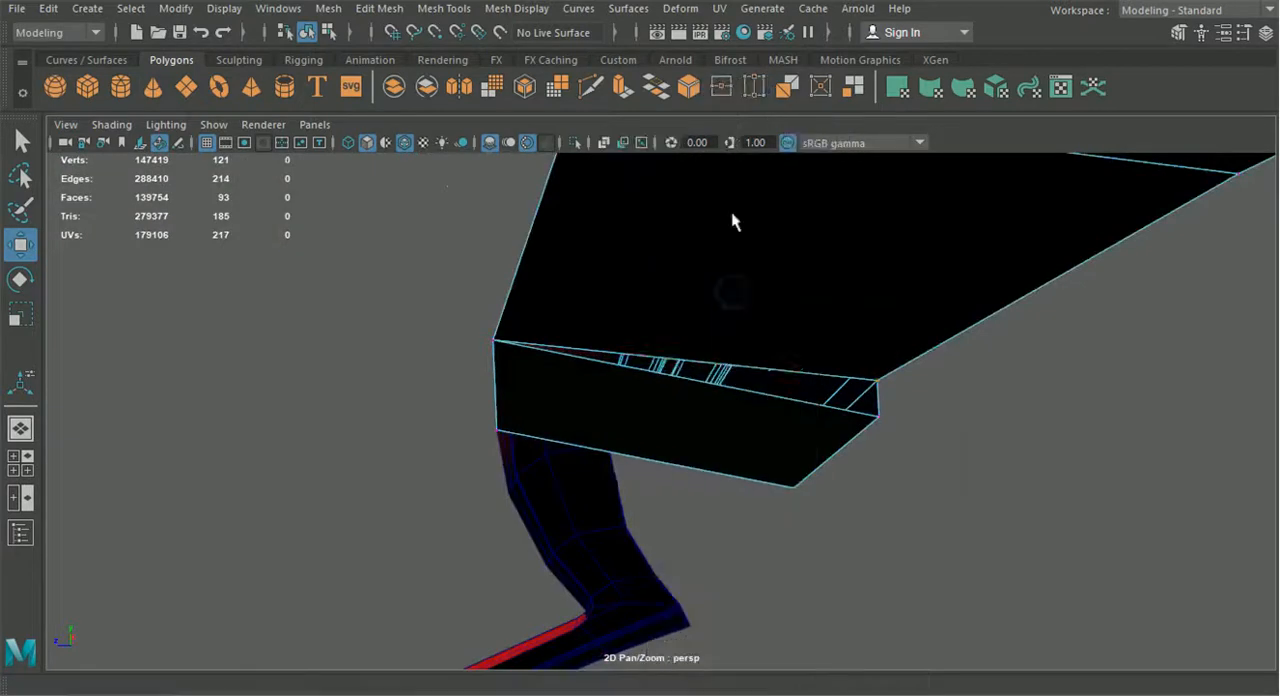
pyautogui.click(741, 374)
pyautogui.hotkey('ctrl', 'e')
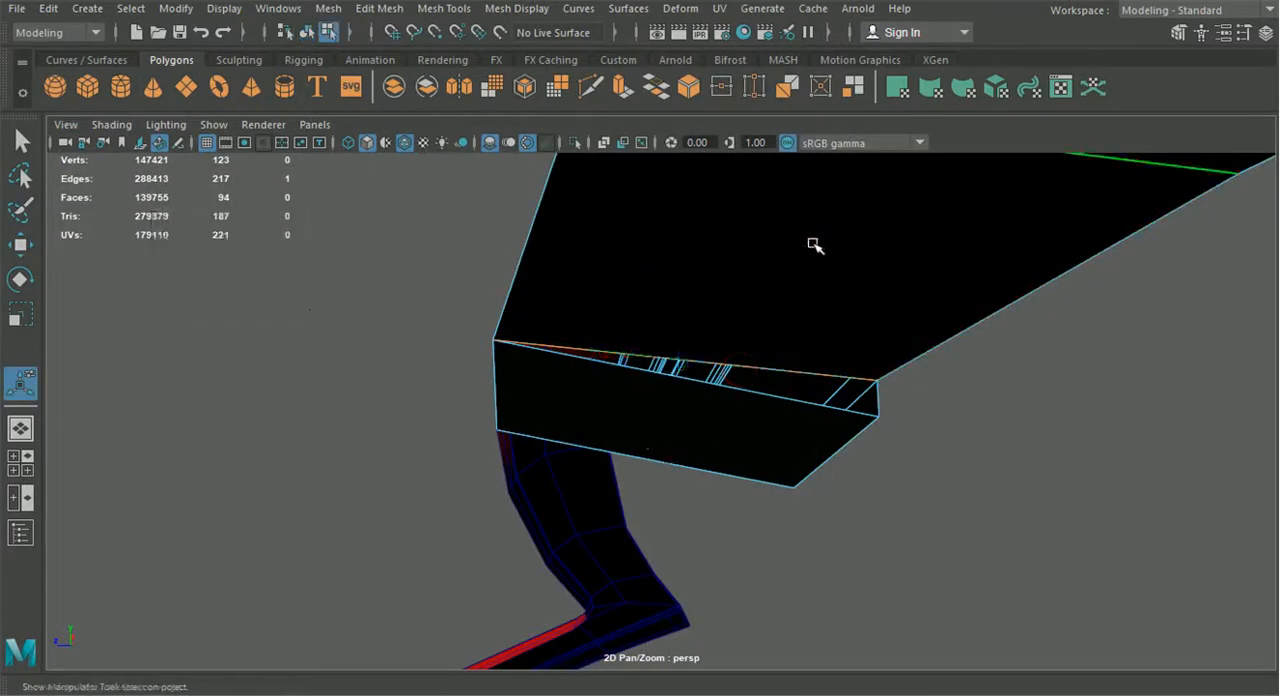
pyautogui.click(802, 249)
pyautogui.moveTo(688, 301); pyautogui.dragTo(688, 358)
# Snap the extruded face's vertex at the gap's pointed end onto the shared panel corner and merge both vertices
pyautogui.moveTo(645, 228); pyautogui.dragTo(166, 232, button='right')
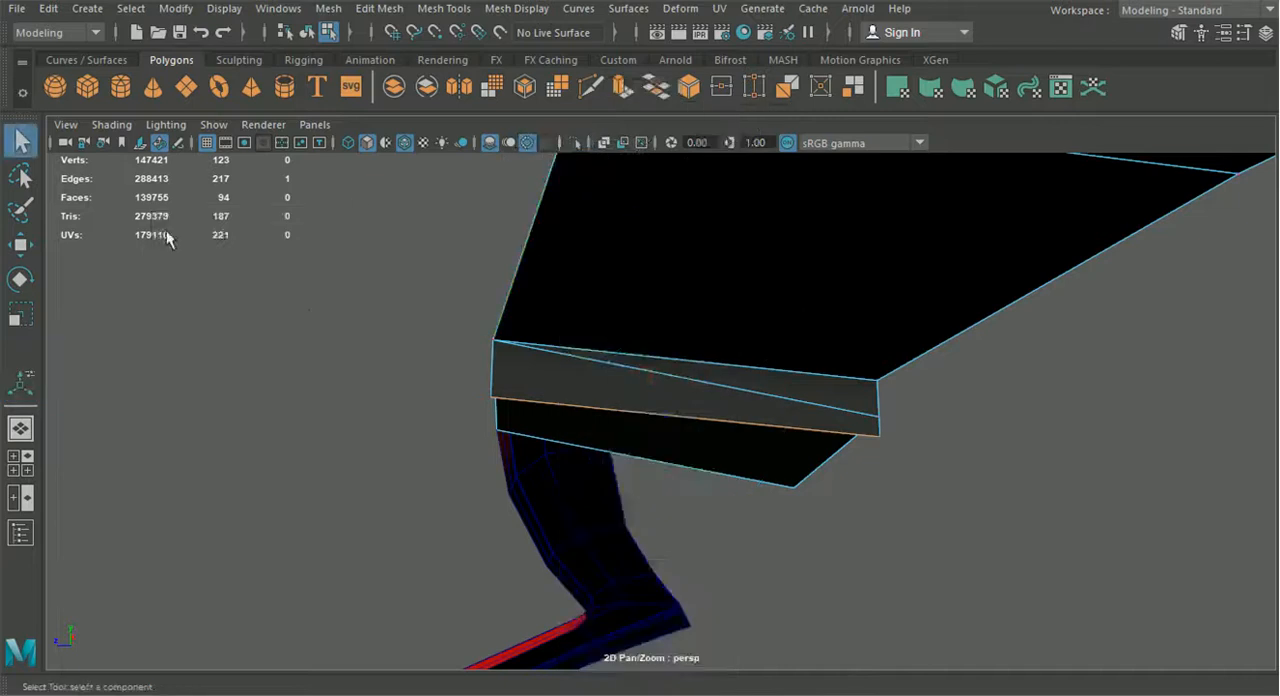
pyautogui.click(21, 245)
pyautogui.moveTo(492, 398); pyautogui.dragTo(477, 347)
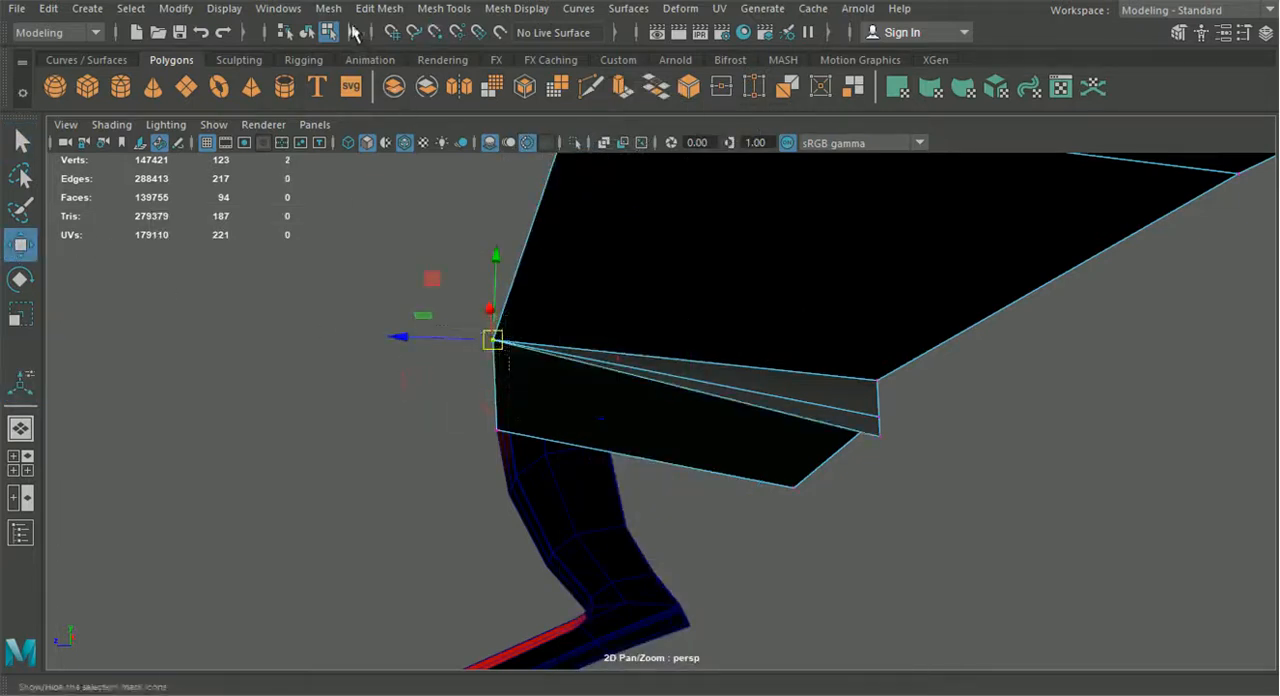
pyautogui.click(378, 10)
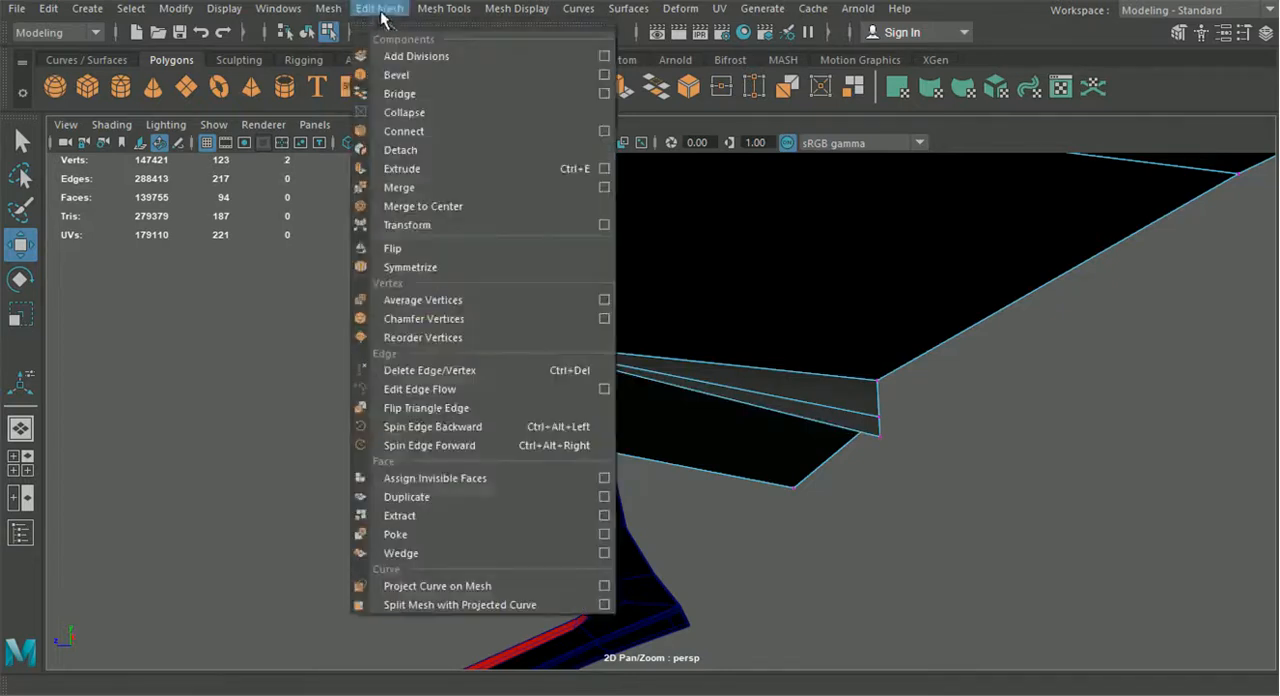
pyautogui.click(413, 204)
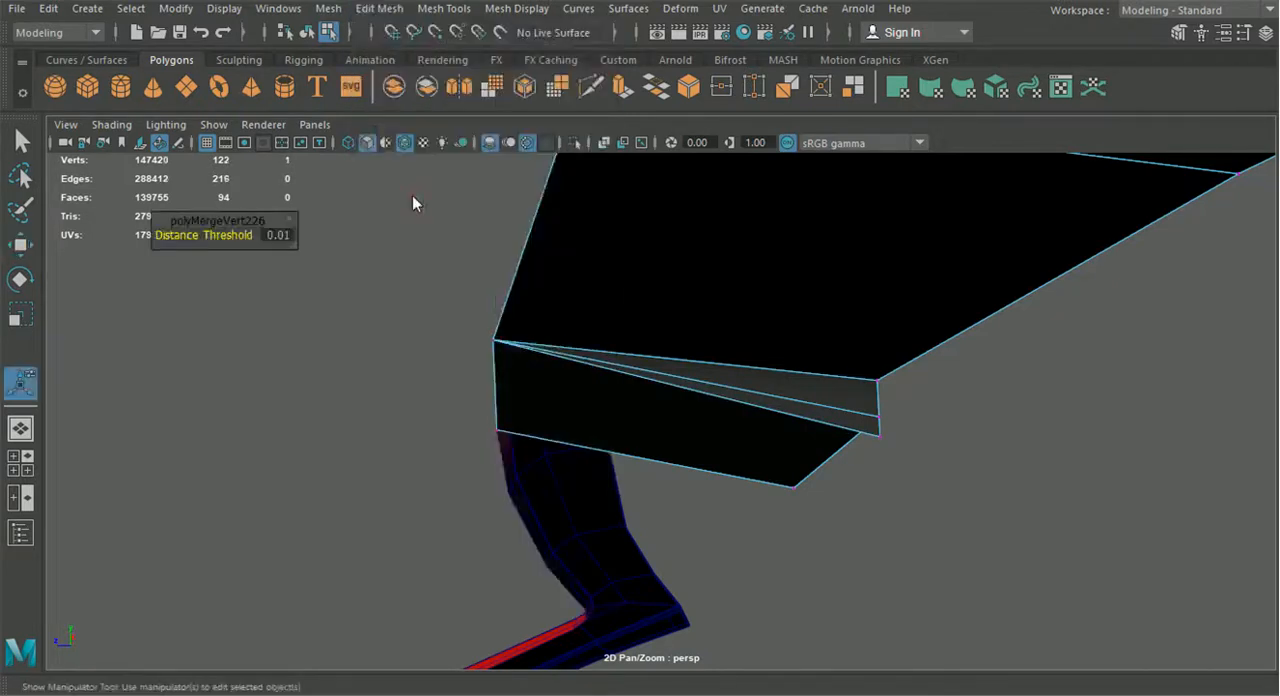
# Snap the extruded face's opposite vertex onto the lower panel's corner, merge them, and return to object mode with nothing selected
pyautogui.keyDown('alt'); pyautogui.moveTo(757, 374); pyautogui.dragTo(810, 377); pyautogui.keyUp('alt')
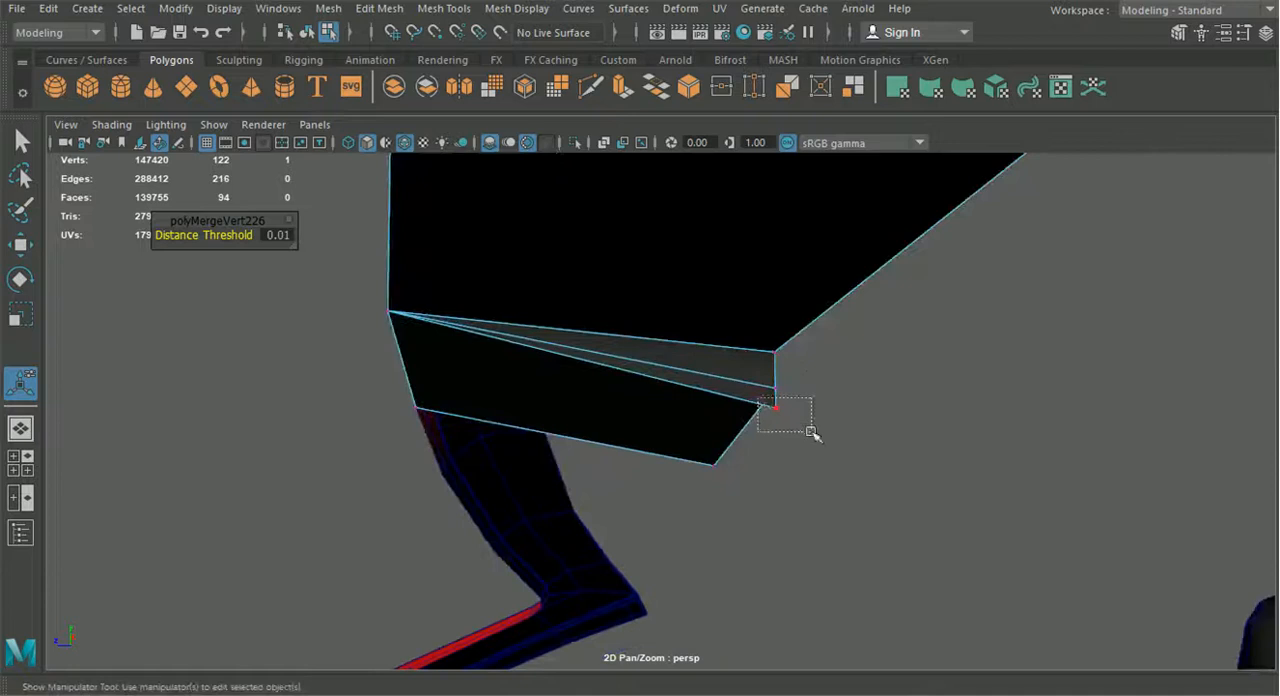
pyautogui.moveTo(811, 432); pyautogui.dragTo(811, 432)
pyautogui.click(22, 245)
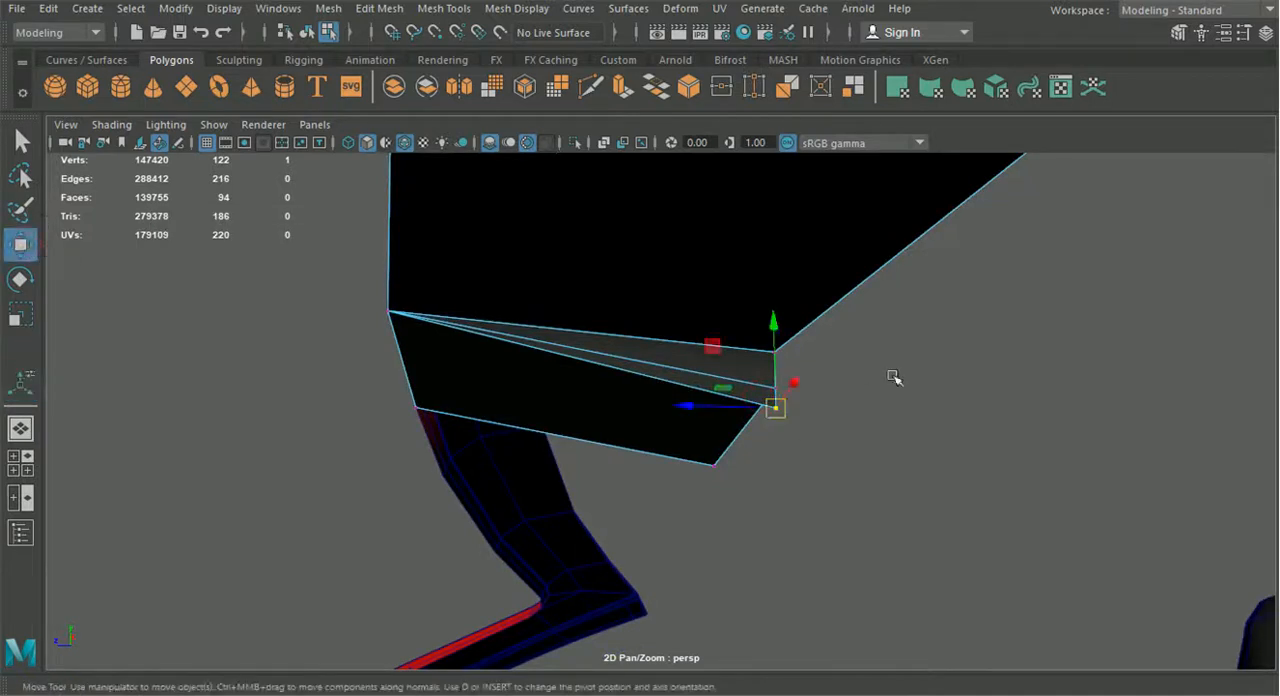
pyautogui.moveTo(776, 407); pyautogui.dragTo(777, 383)
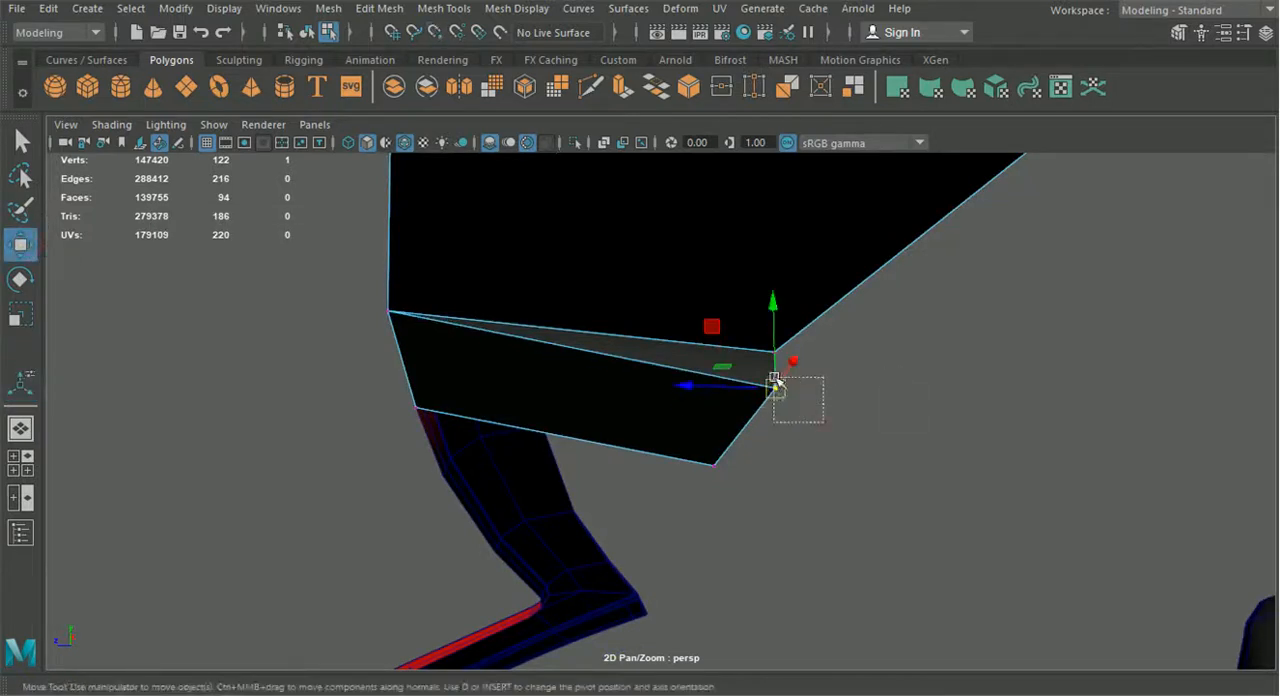
pyautogui.press('g')
pyautogui.click(308, 34)
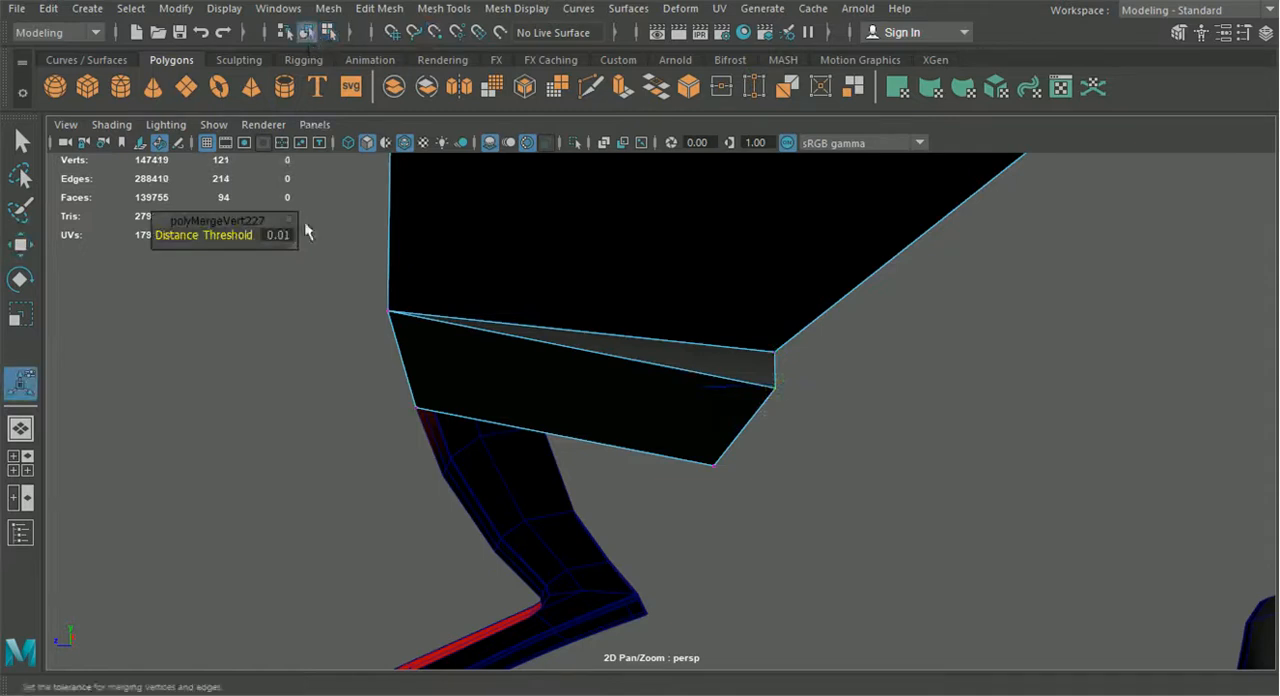
pyautogui.click(326, 328)
pyautogui.keyDown('alt'); pyautogui.moveTo(326, 328); pyautogui.dragTo(328, 369); pyautogui.keyUp('alt')
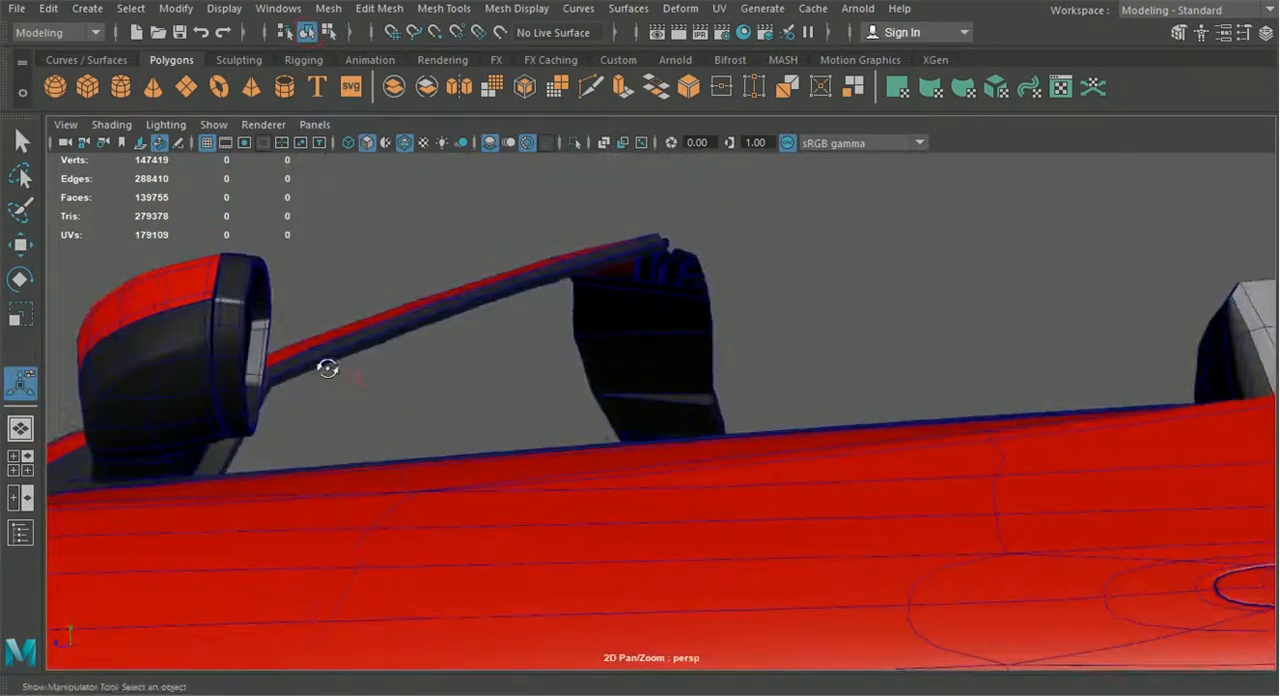
# Insert a lengthwise edge loop through the trim's underside panel and continue it across the lower end section with Multi-Cut
pyautogui.click(630, 331)
pyautogui.click(445, 10)
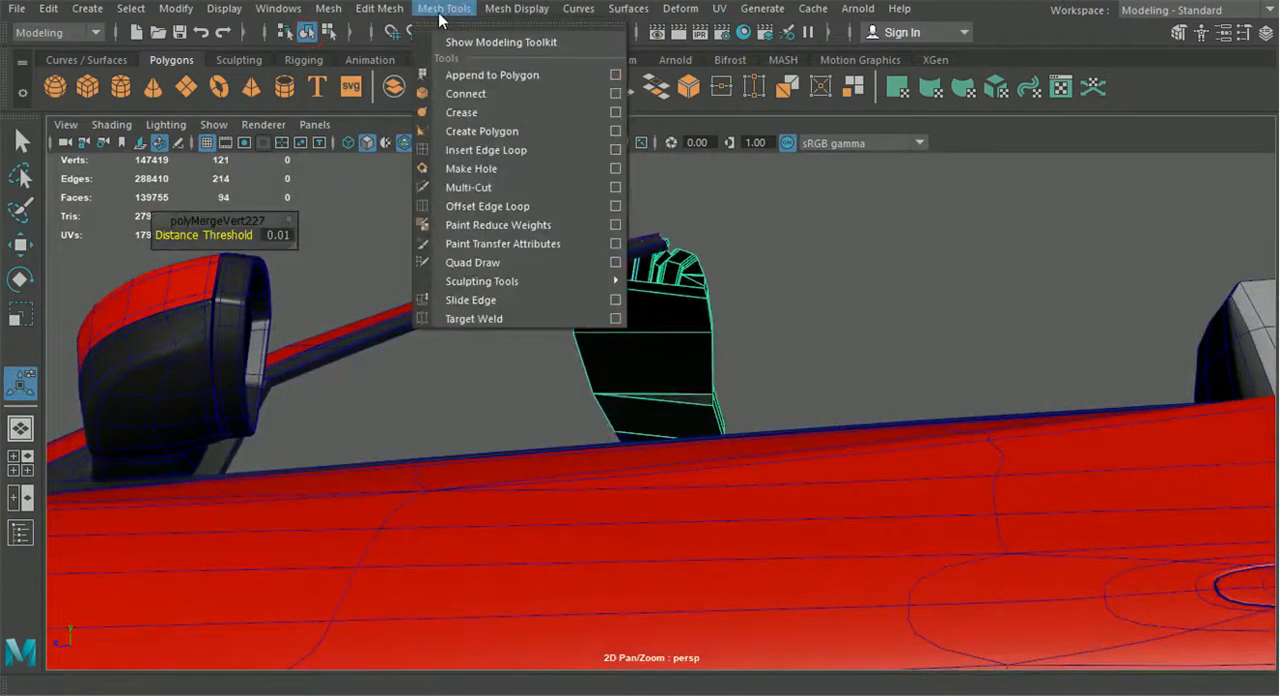
pyautogui.click(488, 150)
pyautogui.scroll(5, 596, 291)
pyautogui.scroll(2, 596, 291)
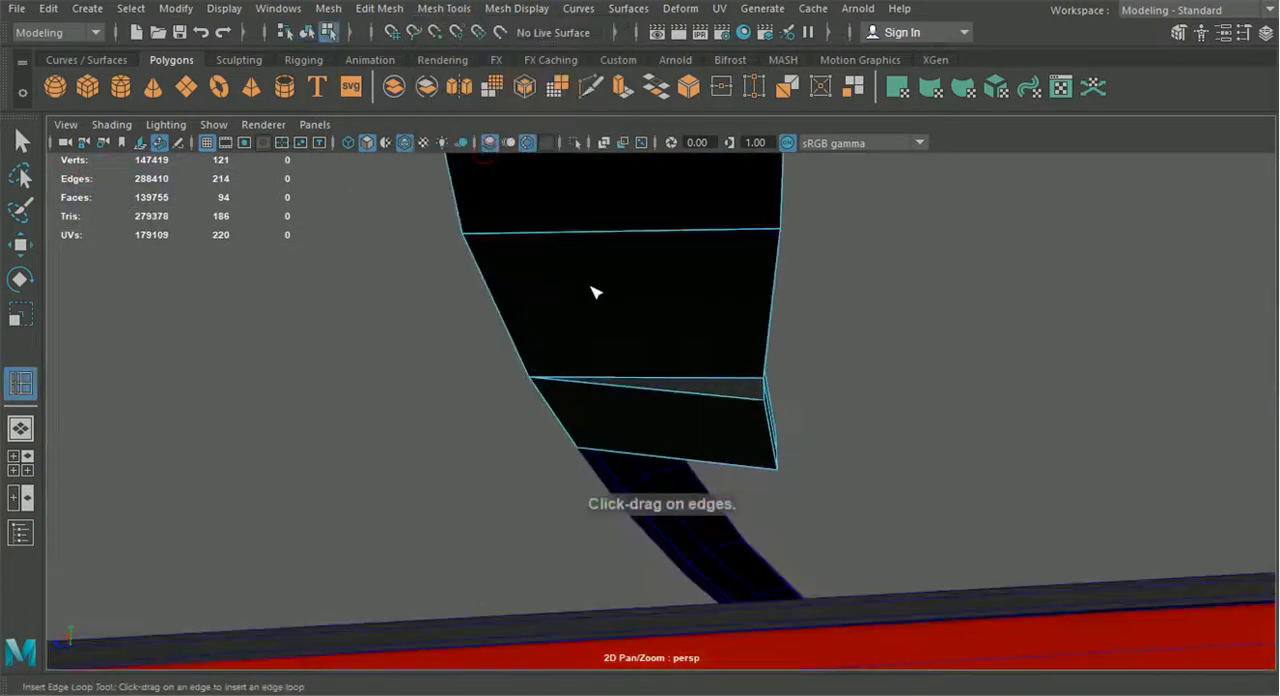
pyautogui.click(559, 234)
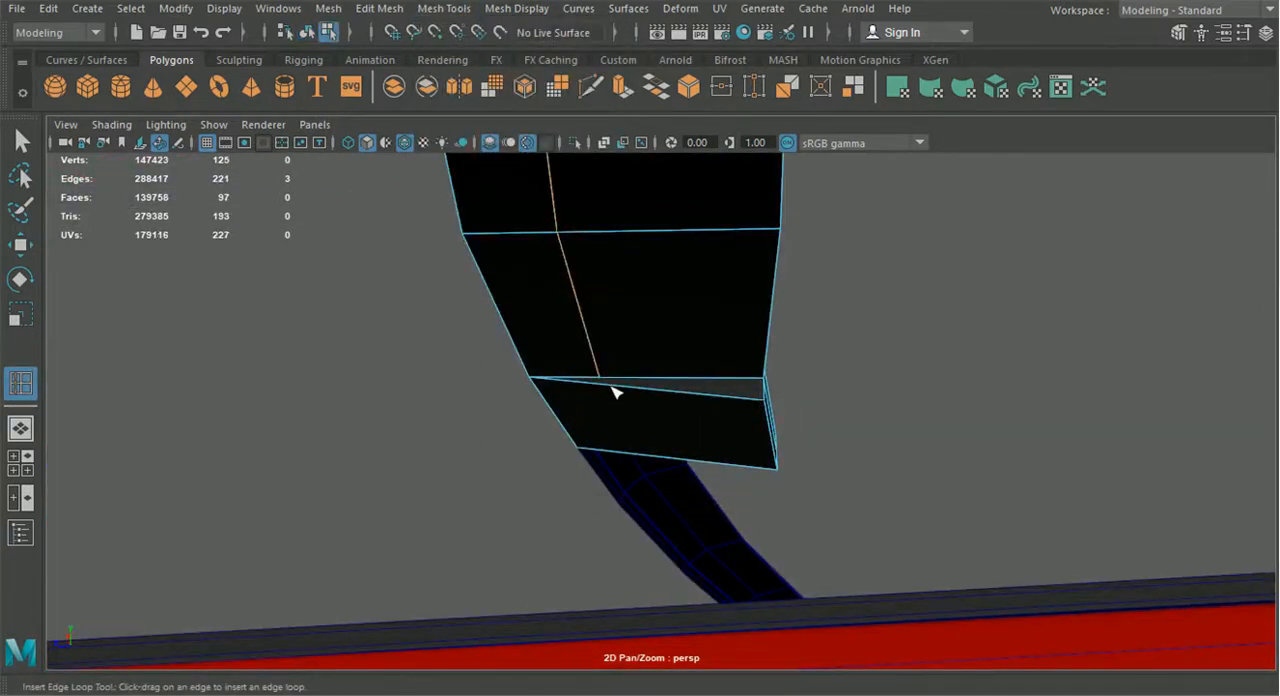
pyautogui.click(591, 88)
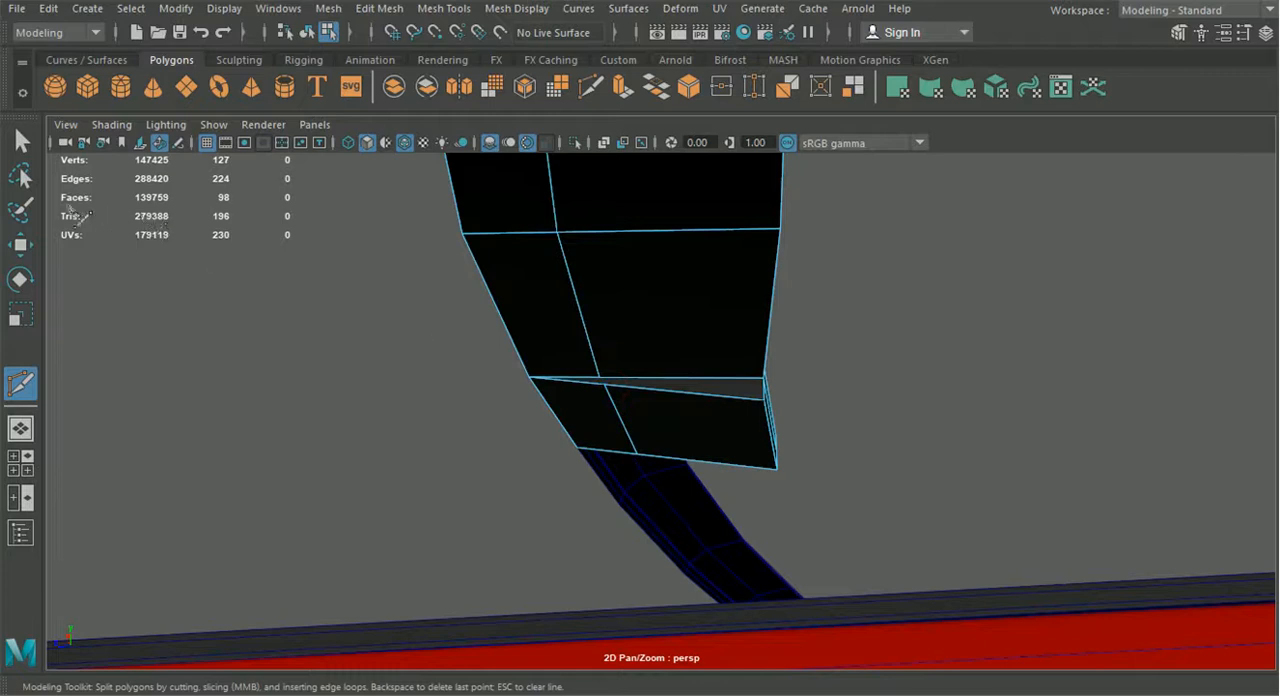
# Snap the lower section's cut vertex onto the matching end vertex of the new edge loop and merge the two vertices
pyautogui.click(22, 247)
pyautogui.moveTo(622, 298); pyautogui.dragTo(533, 140, button='right')
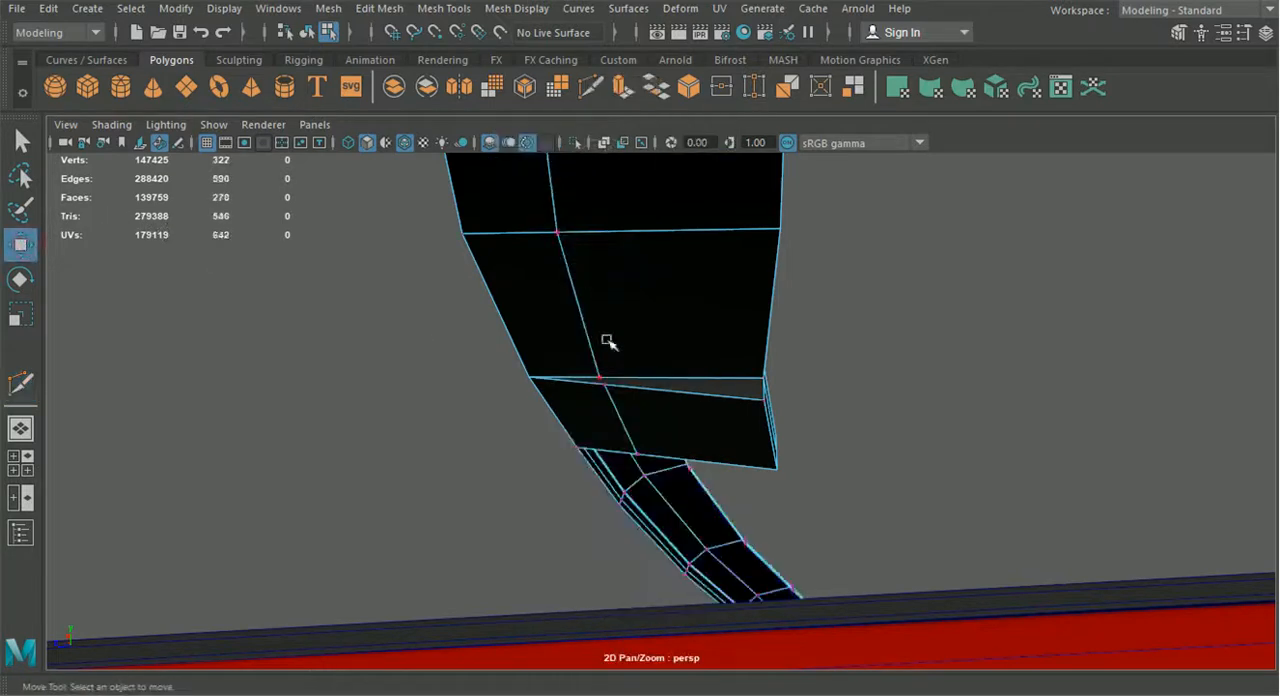
pyautogui.keyDown('alt'); pyautogui.moveTo(603, 383); pyautogui.dragTo(720, 470); pyautogui.keyUp('alt')
pyautogui.click(676, 408)
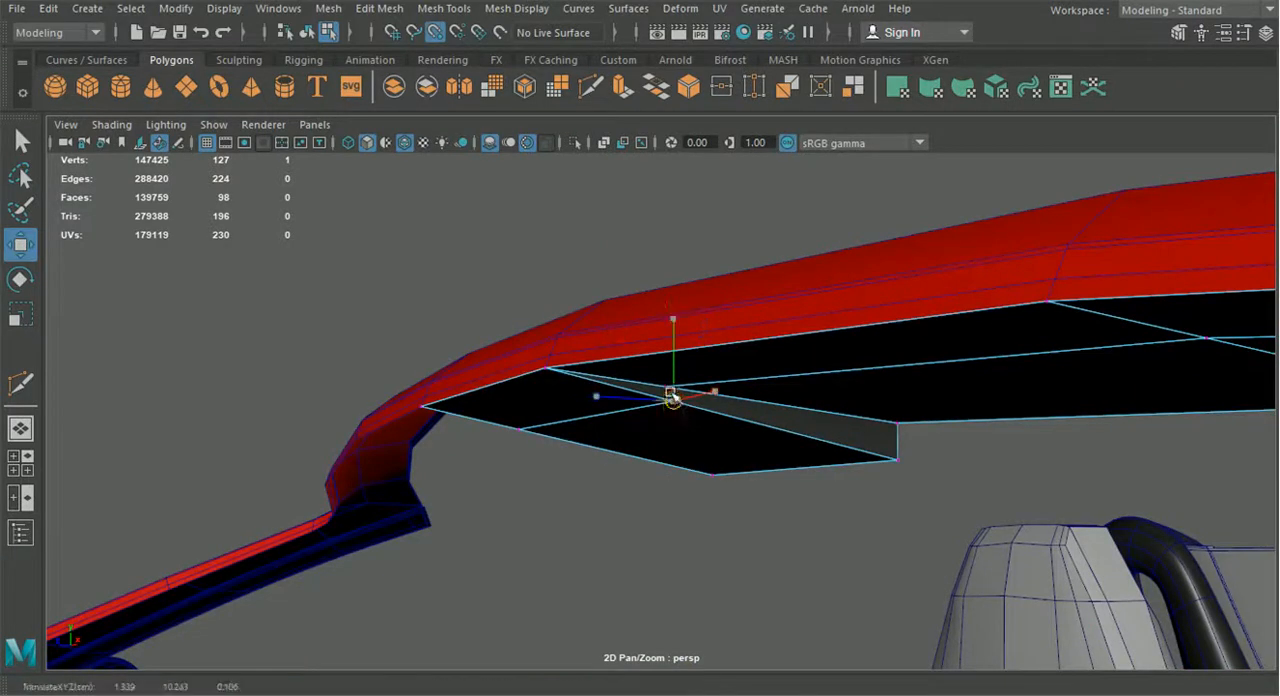
pyautogui.keyDown('alt'); pyautogui.moveTo(674, 400); pyautogui.dragTo(657, 438); pyautogui.keyUp('alt')
pyautogui.keyDown('alt'); pyautogui.moveTo(722, 390); pyautogui.dragTo(576, 392); pyautogui.keyUp('alt')
pyautogui.click(385, 10)
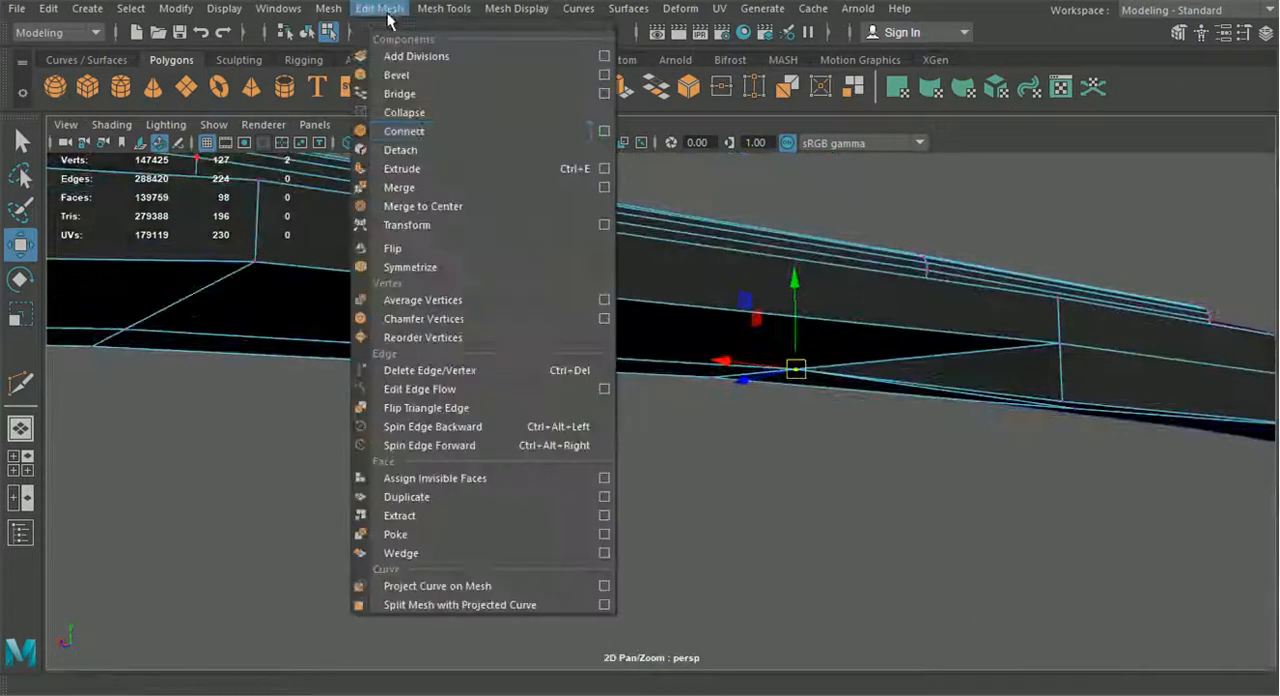
pyautogui.click(416, 188)
# Adjust the height of the underside panel's border vertex beside the lower end section, and return to object mode
pyautogui.keyDown('alt'); pyautogui.moveTo(829, 423); pyautogui.dragTo(670, 371); pyautogui.keyUp('alt')
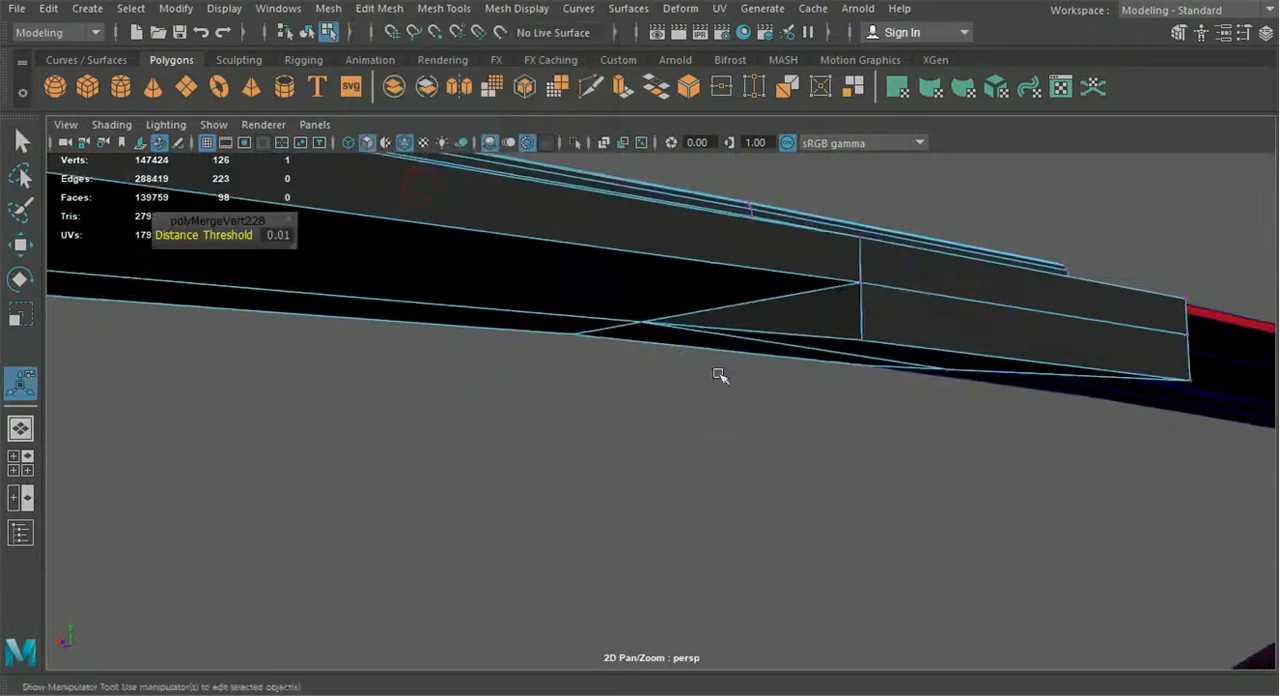
pyautogui.press('q')
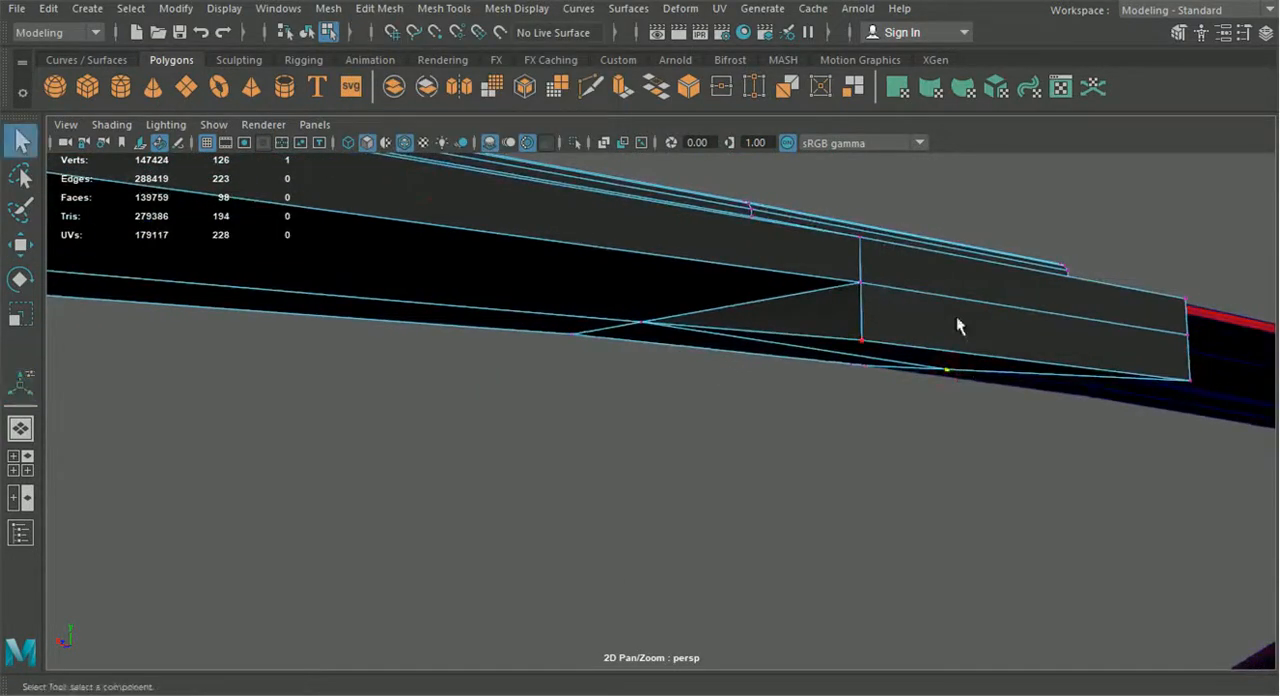
pyautogui.press('w')
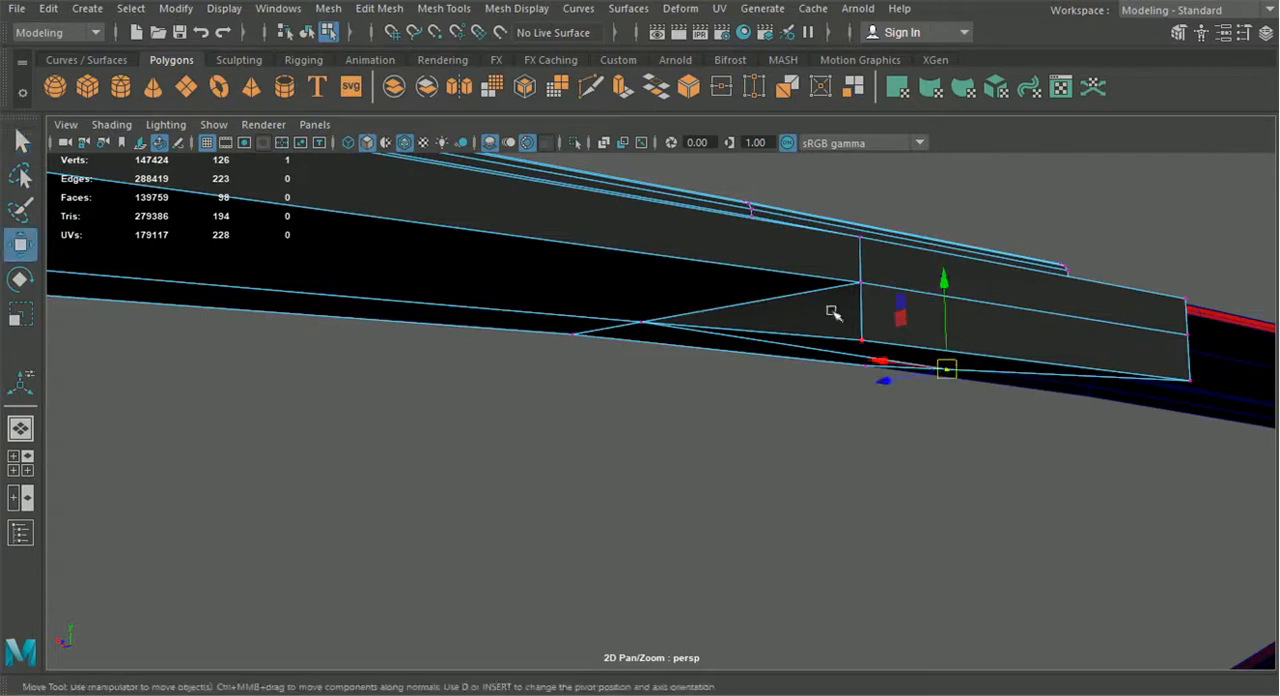
pyautogui.moveTo(947, 282); pyautogui.dragTo(724, 421)
pyautogui.scroll(-6, 809, 354)
pyautogui.scroll(4, 832, 391)
pyautogui.keyDown('alt'); pyautogui.moveTo(724, 422); pyautogui.dragTo(640, 440); pyautogui.keyUp('alt')
pyautogui.click(308, 32)
# Extrude the long border edge at the end of the underside panel upward in world space
pyautogui.click(463, 353)
pyautogui.keyDown('alt'); pyautogui.moveTo(465, 356); pyautogui.dragTo(869, 428); pyautogui.keyUp('alt')
pyautogui.click(805, 457)
pyautogui.keyDown('alt'); pyautogui.moveTo(805, 457); pyautogui.dragTo(671, 446); pyautogui.keyUp('alt')
pyautogui.moveTo(671, 446); pyautogui.dragTo(653, 118, button='right')
pyautogui.click(575, 469)
pyautogui.hotkey('ctrl', 'e')
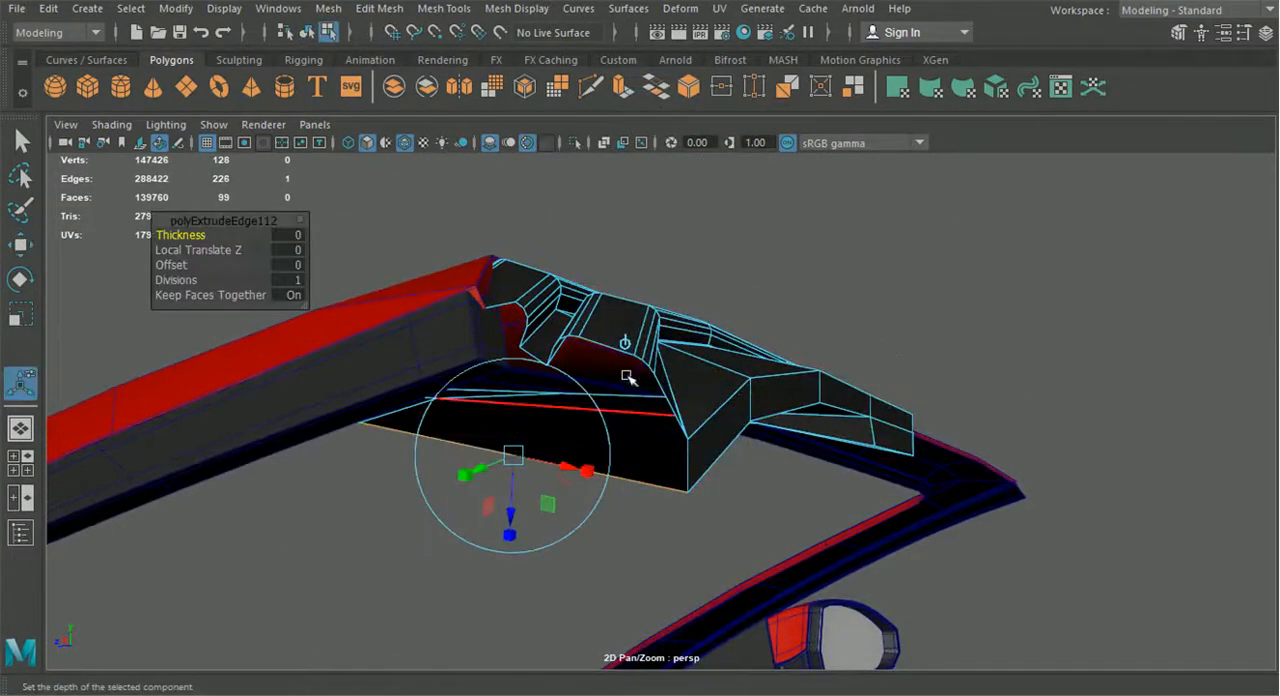
pyautogui.moveTo(518, 402); pyautogui.dragTo(514, 338)
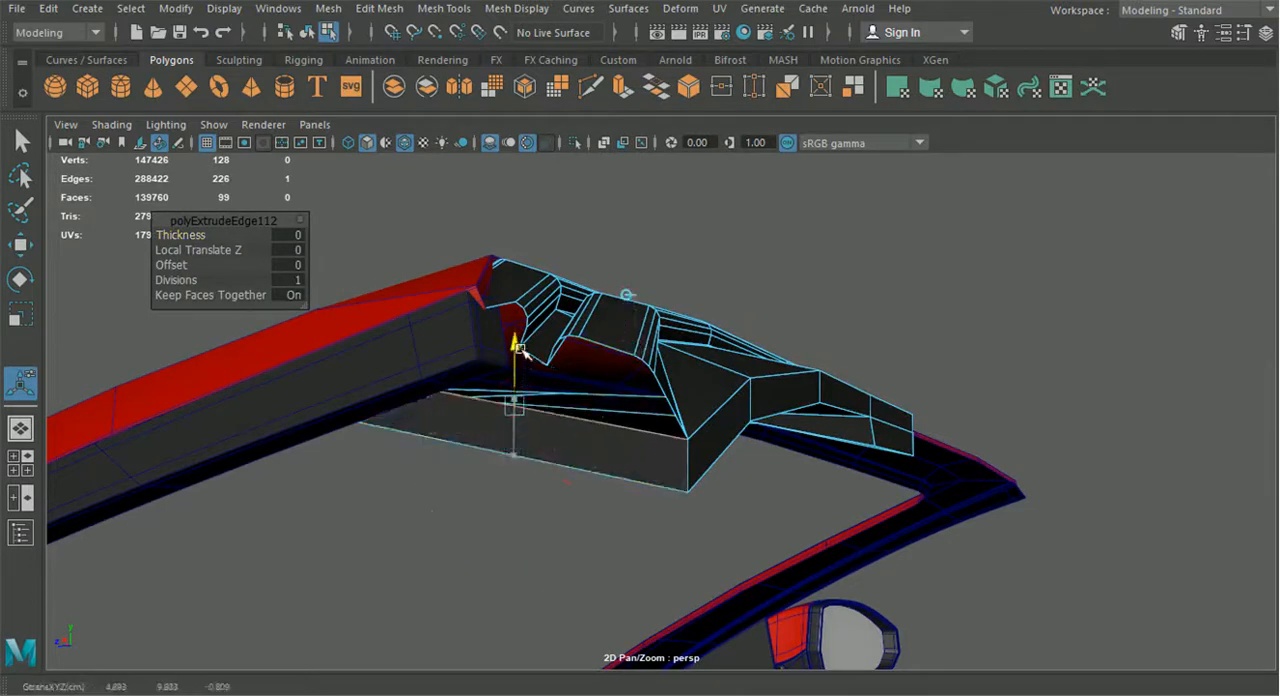
pyautogui.click(21, 141)
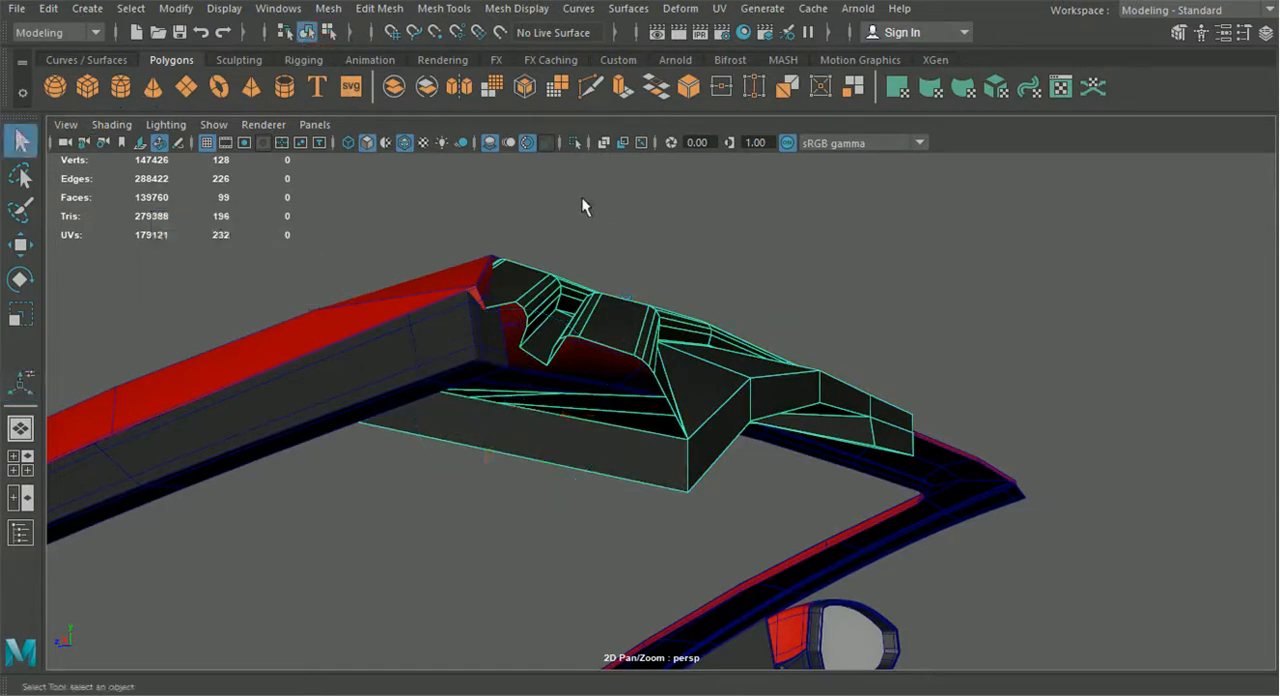
# Isolate the trim, snap the extruded face's upper vertex onto the panel's pointed corner, and merge the two vertices
pyautogui.click(576, 139)
pyautogui.keyDown('alt'); pyautogui.moveTo(610, 310); pyautogui.dragTo(508, 275); pyautogui.keyUp('alt')
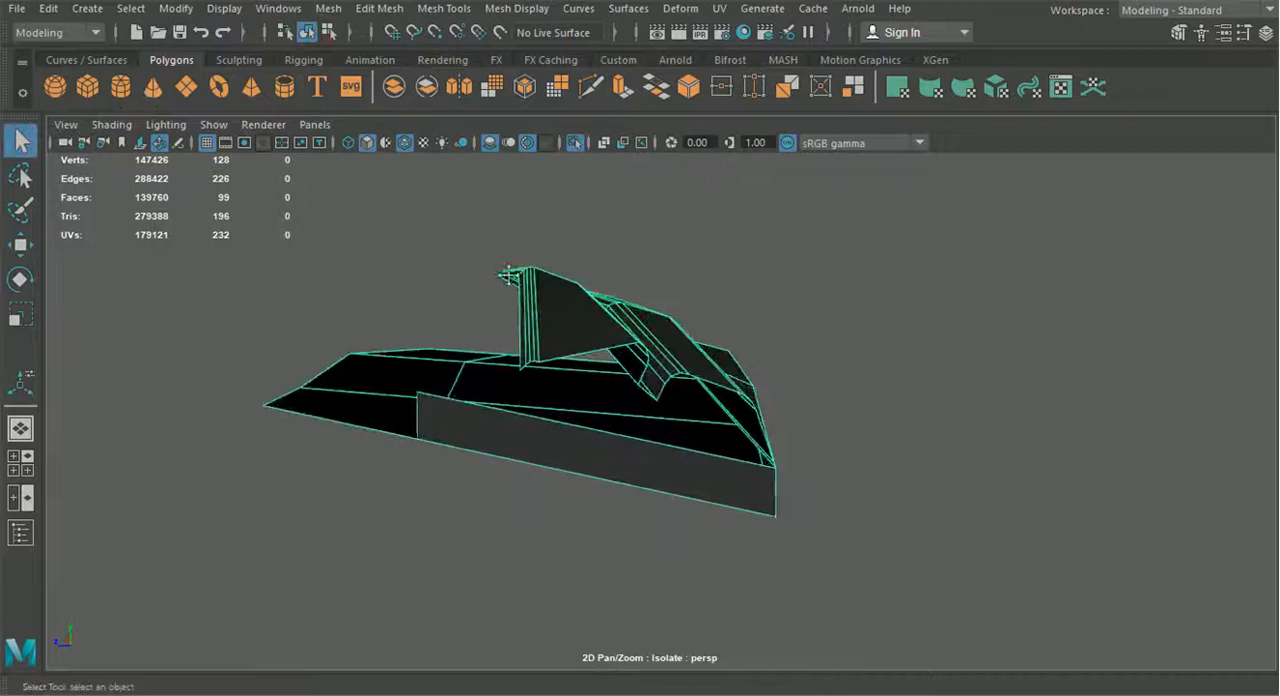
pyautogui.moveTo(543, 433); pyautogui.dragTo(421, 263, button='right')
pyautogui.click(24, 245)
pyautogui.moveTo(425, 395); pyautogui.dragTo(274, 363)
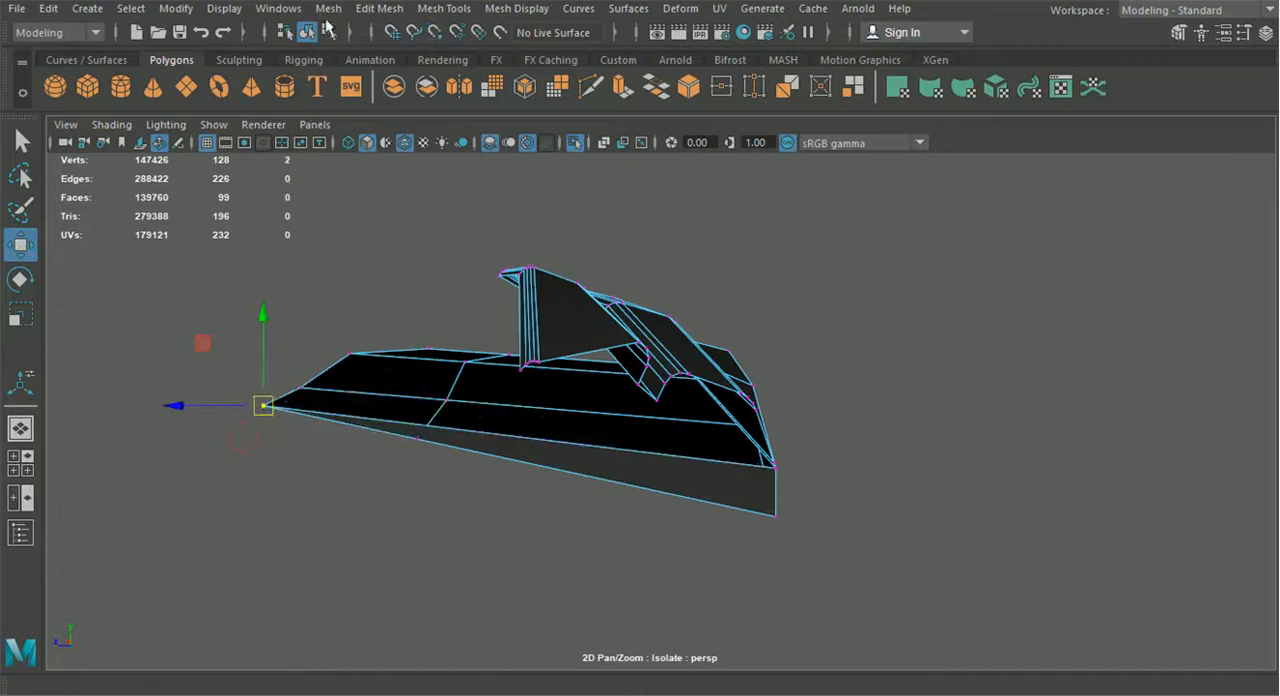
pyautogui.click(379, 8)
pyautogui.click(400, 187)
# Merge the extruded face's opposite upper vertex with the trim corner, deselect the trim, and leave isolation
pyautogui.keyDown('alt'); pyautogui.moveTo(847, 533); pyautogui.dragTo(783, 508); pyautogui.keyUp('alt')
pyautogui.keyDown('alt'); pyautogui.moveTo(303, 375); pyautogui.dragTo(426, 462, button='right'); pyautogui.keyUp('alt')
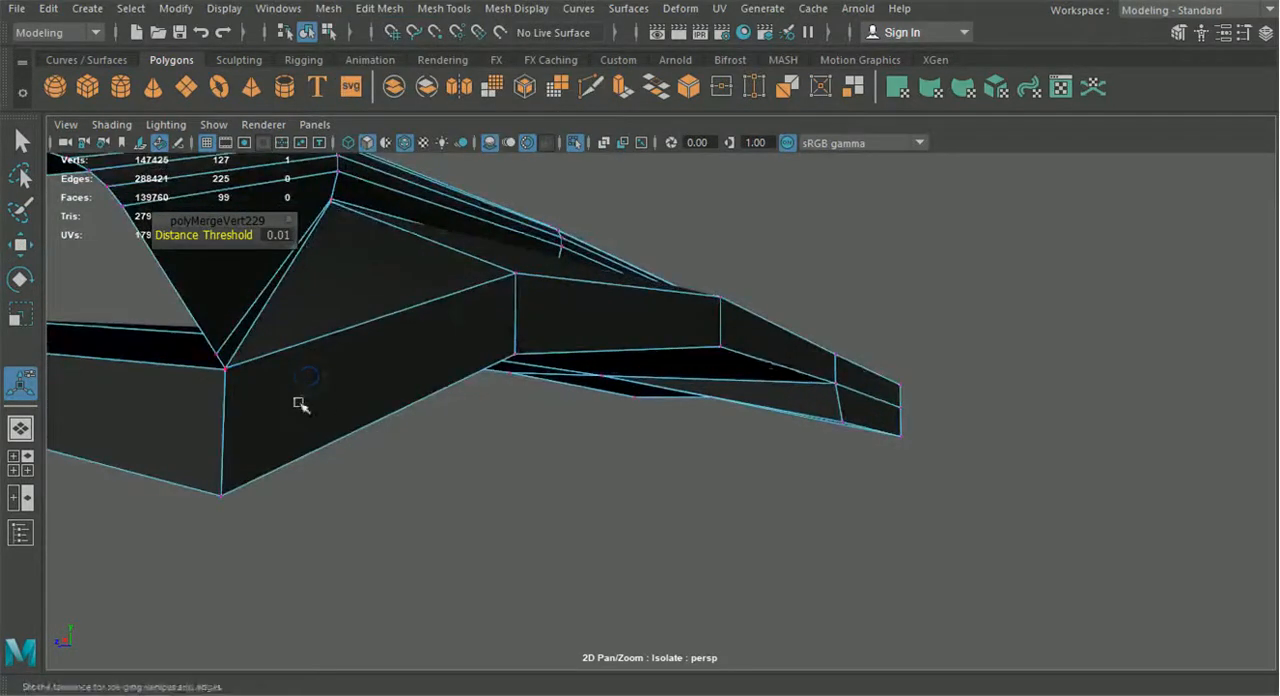
pyautogui.moveTo(218, 362); pyautogui.dragTo(219, 363)
pyautogui.press('g')
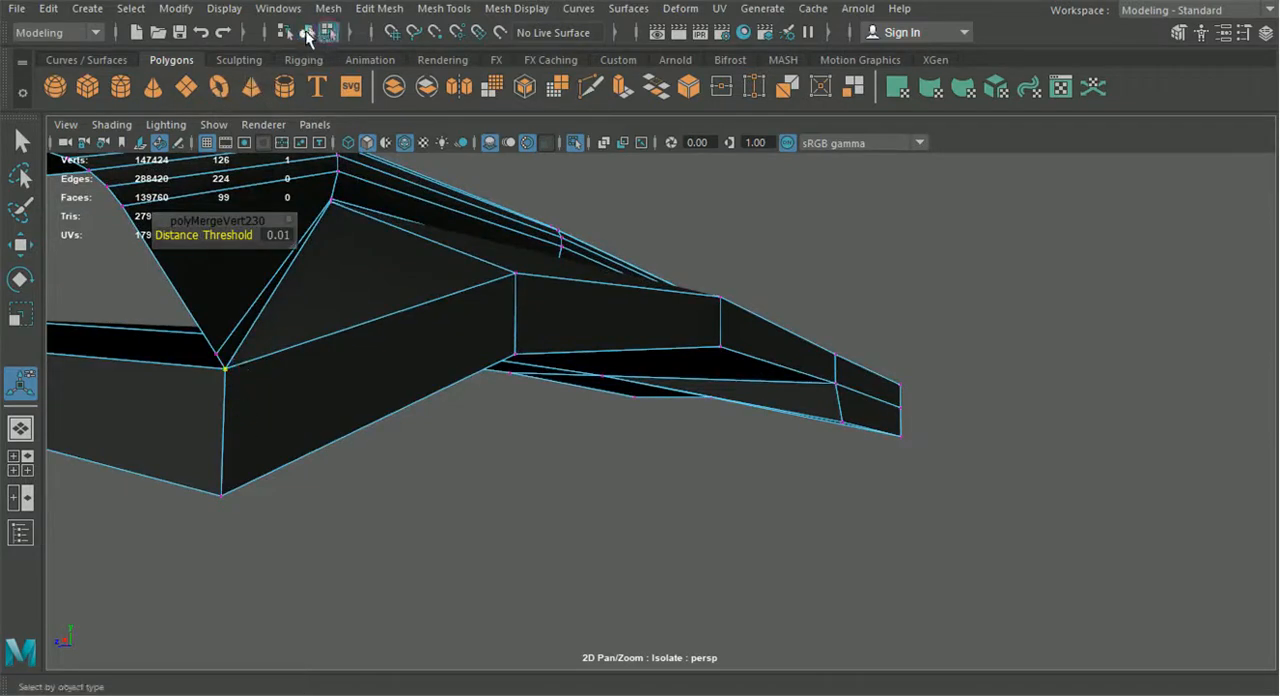
pyautogui.click(307, 34)
pyautogui.click(1198, 524)
pyautogui.press('f')
pyautogui.keyDown('alt'); pyautogui.moveTo(777, 440); pyautogui.dragTo(895, 520); pyautogui.keyUp('alt')
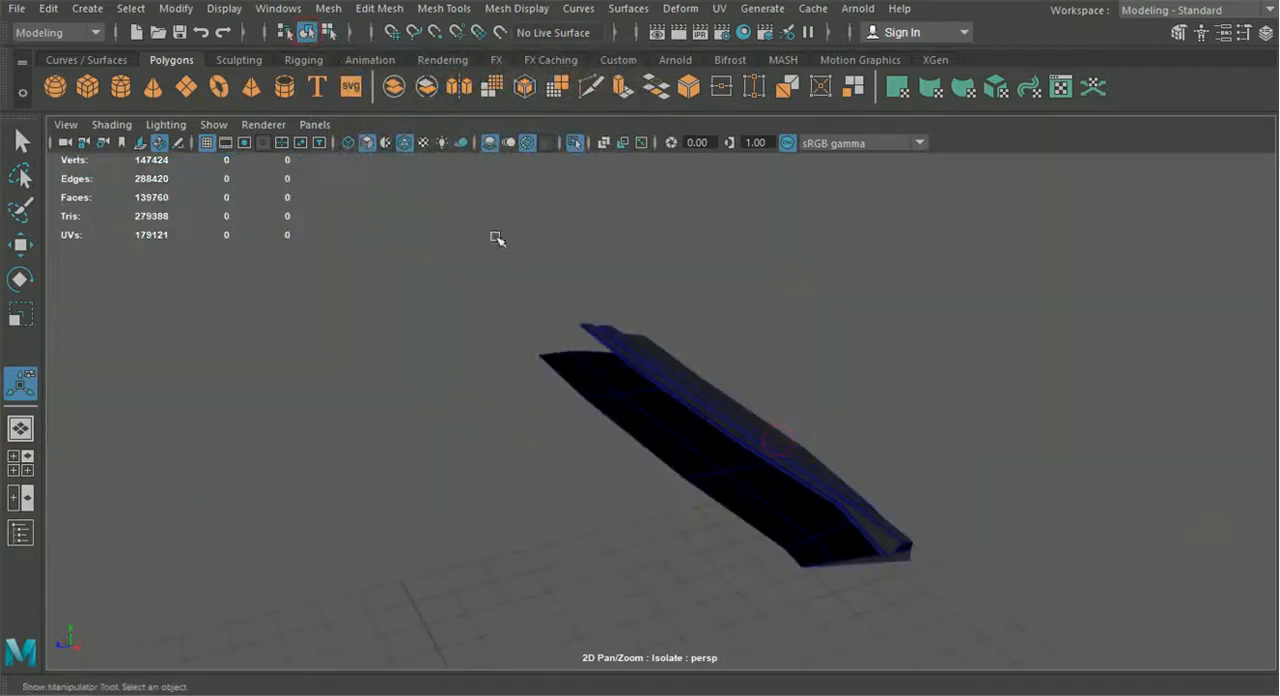
pyautogui.click(576, 143)
# Select the four inner border edges of the red windshield side pillar and extrude them inward in world space as a strip
pyautogui.keyDown('alt'); pyautogui.moveTo(666, 382); pyautogui.dragTo(685, 429); pyautogui.keyUp('alt')
pyautogui.click(690, 406)
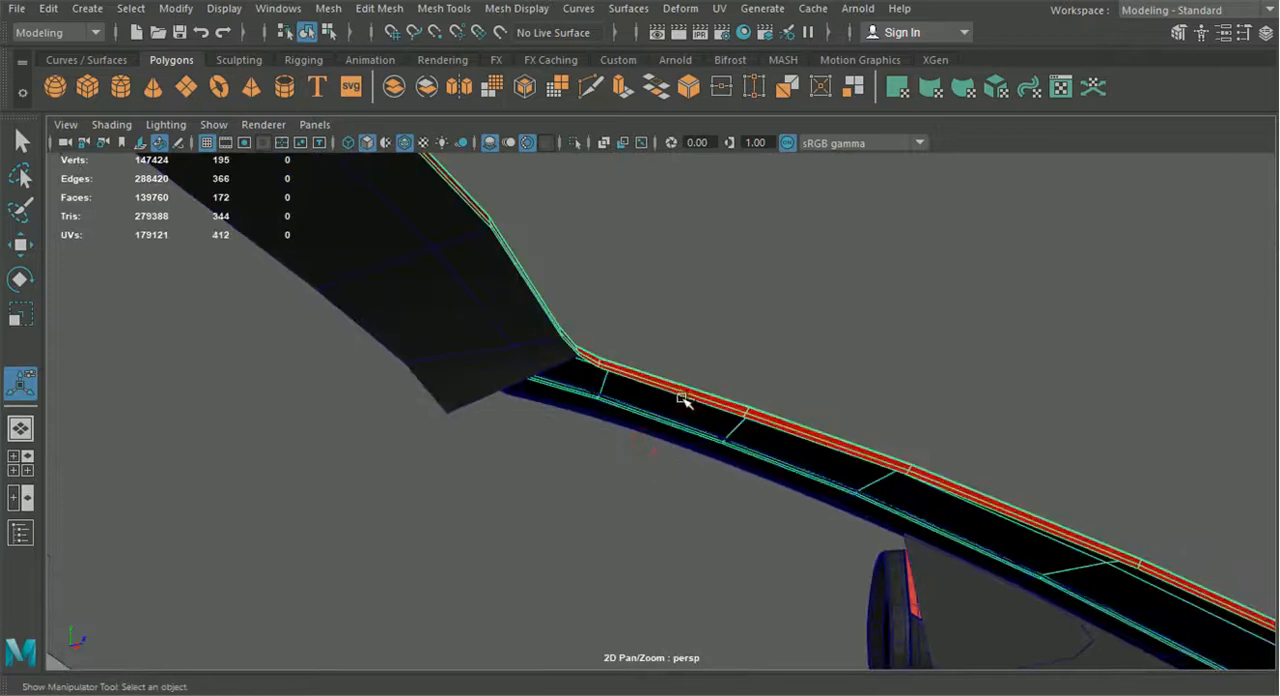
pyautogui.moveTo(683, 140); pyautogui.dragTo(692, 95, button='right')
pyautogui.click(770, 442)
pyautogui.keyDown('alt'); pyautogui.moveTo(771, 443); pyautogui.dragTo(632, 418); pyautogui.keyUp('alt')
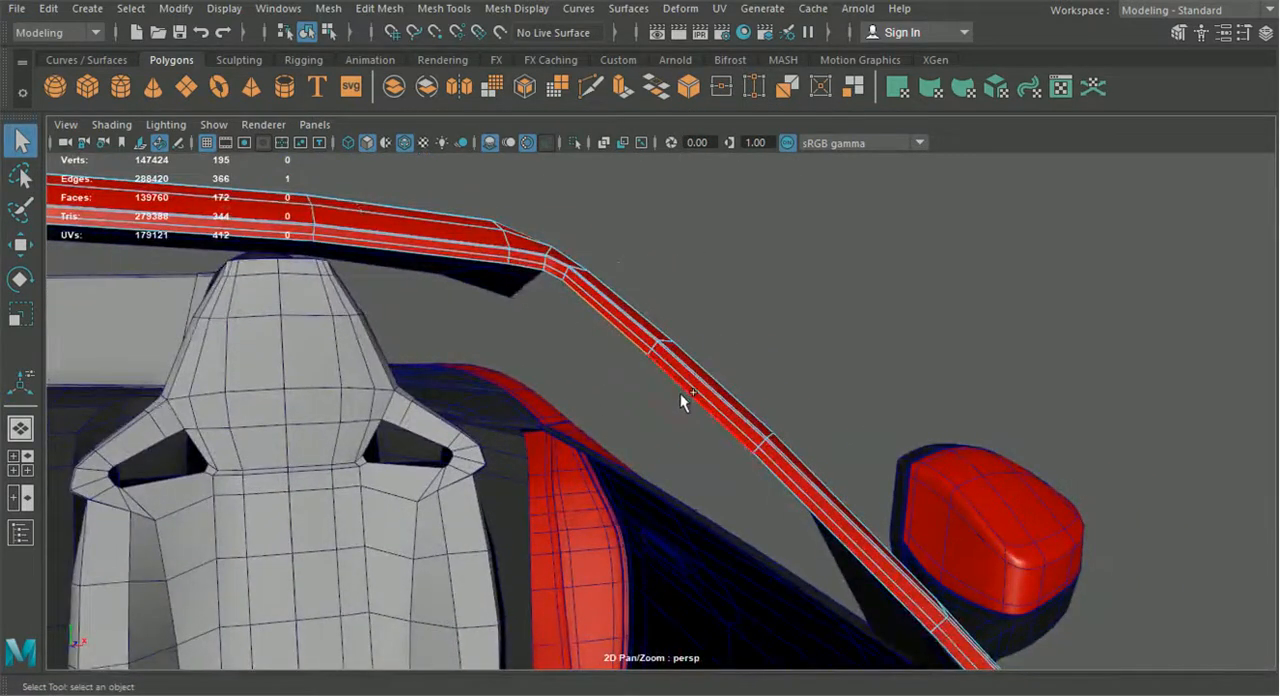
pyautogui.keyDown('alt'); pyautogui.moveTo(814, 506); pyautogui.dragTo(637, 430); pyautogui.keyUp('alt')
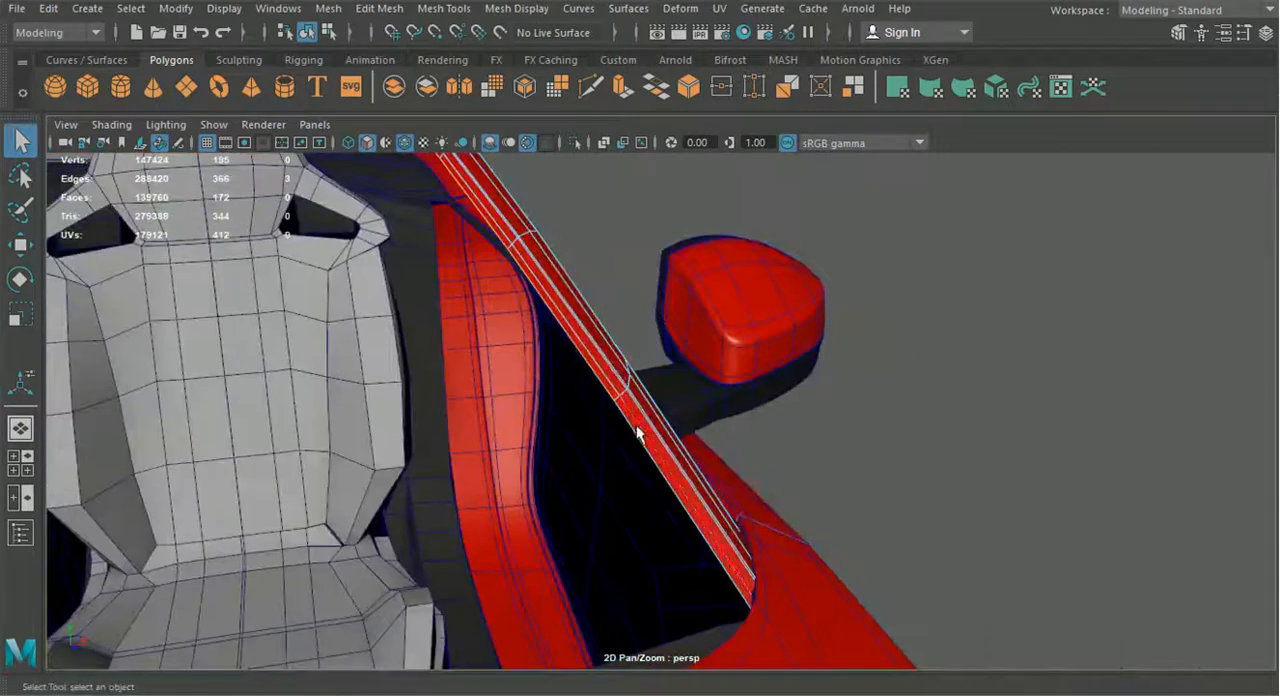
pyautogui.hotkey('ctrl', 'e')
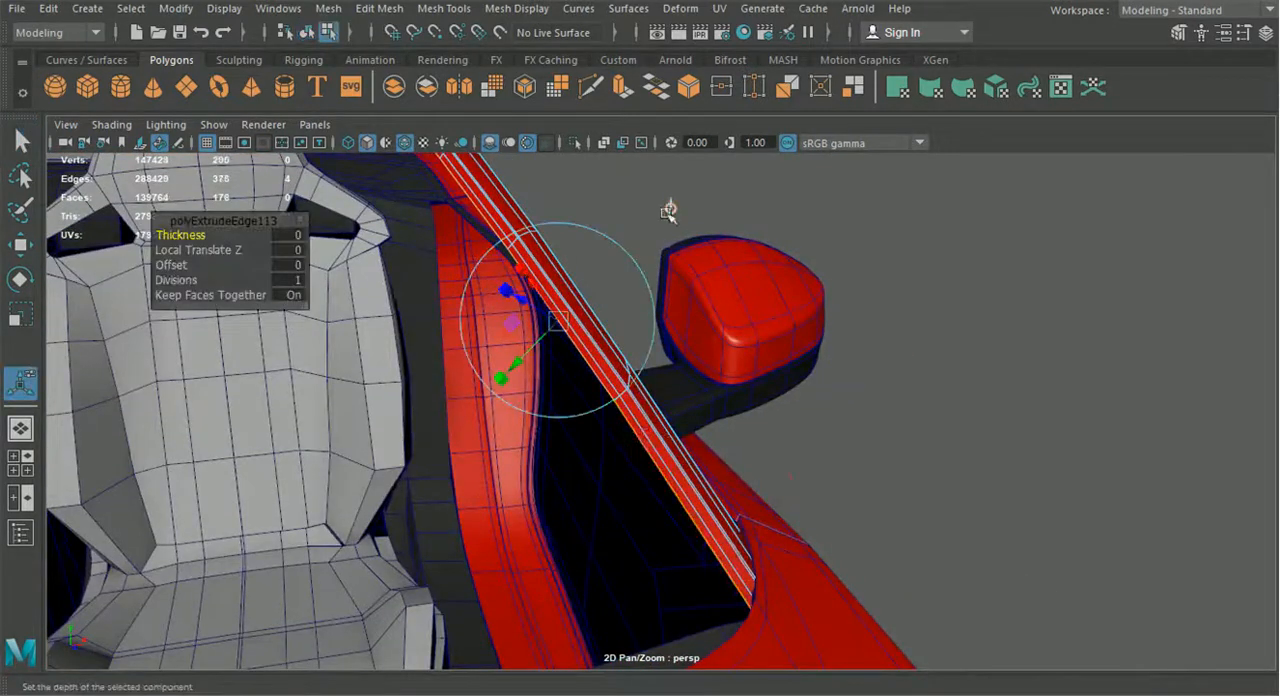
pyautogui.click(668, 211)
pyautogui.moveTo(594, 299)
pyautogui.mouseDown()
pyautogui.moveTo(566, 303)
pyautogui.moveTo(578, 310)
pyautogui.mouseUp()
pyautogui.keyDown('alt'); pyautogui.moveTo(578, 310); pyautogui.dragTo(754, 459, button='middle'); pyautogui.keyUp('alt')
pyautogui.keyDown('alt'); pyautogui.moveTo(754, 459); pyautogui.dragTo(906, 528); pyautogui.keyUp('alt')
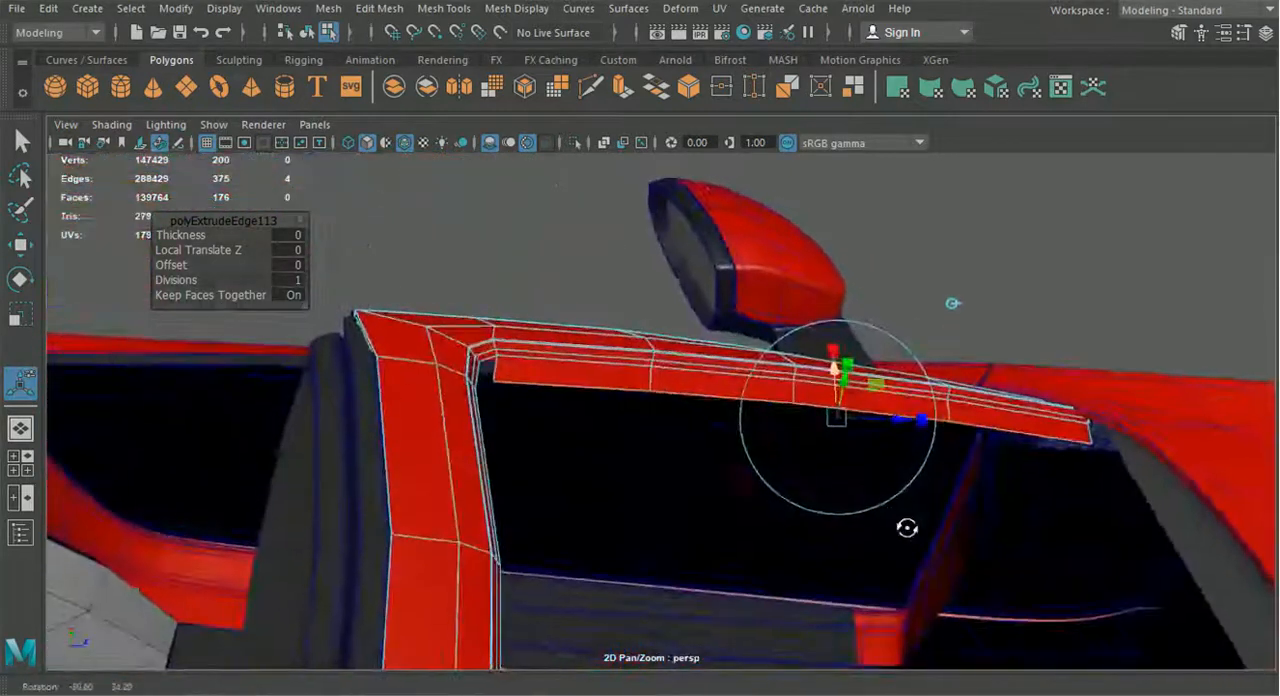
pyautogui.moveTo(878, 420)
pyautogui.keyDown('alt'); pyautogui.mouseDown()
pyautogui.moveTo(878, 352)
pyautogui.moveTo(839, 356)
pyautogui.moveTo(889, 440)
pyautogui.moveTo(877, 437)
pyautogui.mouseUp(); pyautogui.keyUp('alt')
pyautogui.keyDown('alt'); pyautogui.moveTo(903, 478); pyautogui.dragTo(852, 484); pyautogui.keyUp('alt')
# Select the strip's four faces along the windshield pillar and extract them from the frame
pyautogui.rightClick(553, 289)
pyautogui.moveTo(549, 201); pyautogui.dragTo(552, 260, button='right')
pyautogui.click(617, 310)
pyautogui.keyDown('shift'); pyautogui.click(705, 350); pyautogui.keyUp('shift')
pyautogui.keyDown('shift'); pyautogui.click(820, 403); pyautogui.keyUp('shift')
pyautogui.keyDown('shift'); pyautogui.click(973, 495); pyautogui.keyUp('shift')
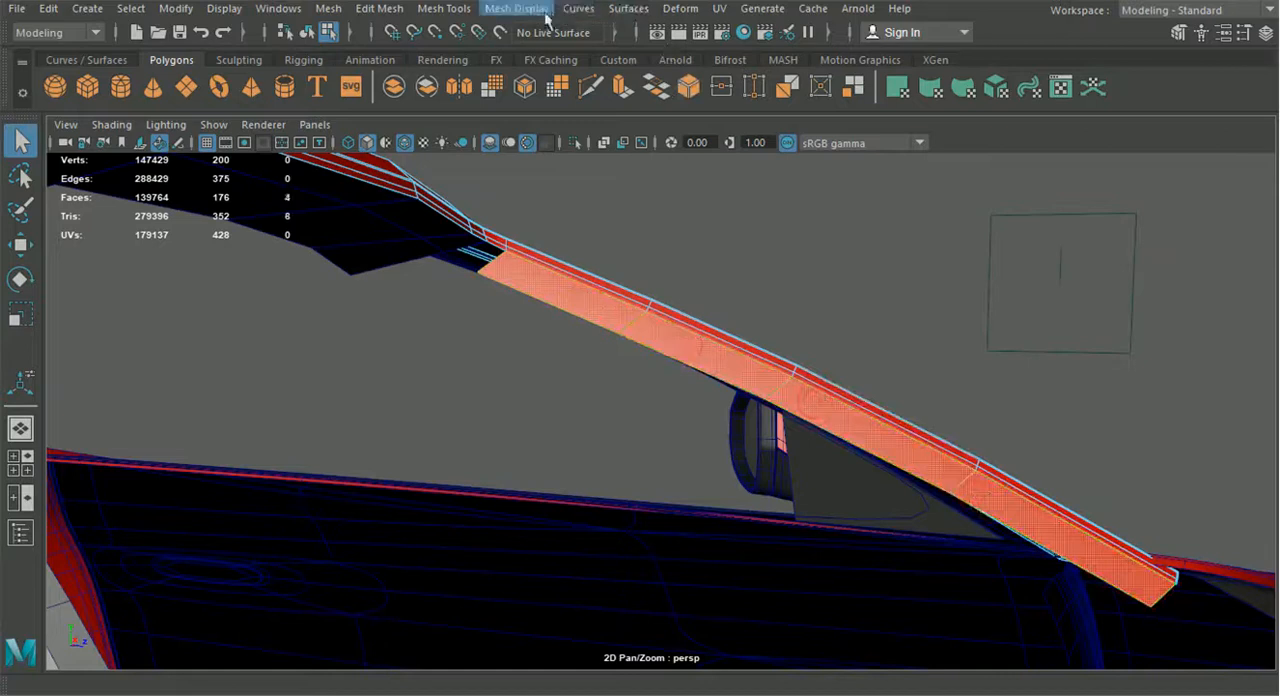
pyautogui.click(444, 8)
pyautogui.moveTo(379, 8)
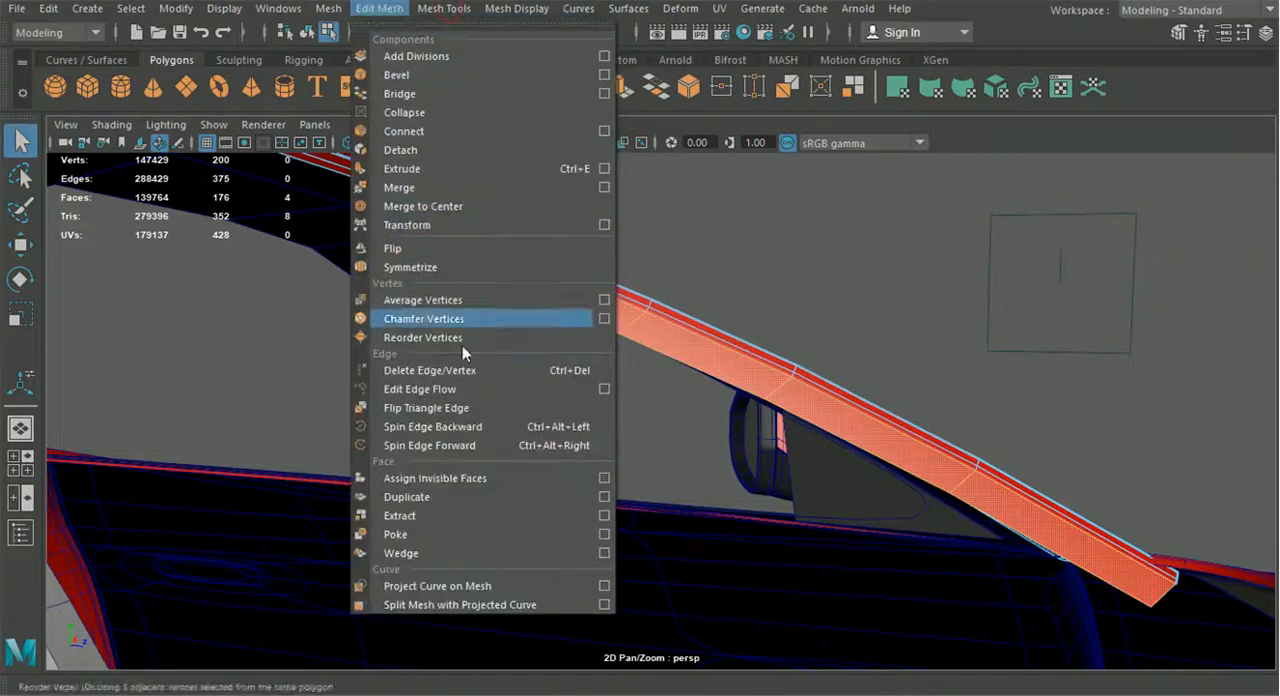
pyautogui.click(440, 515)
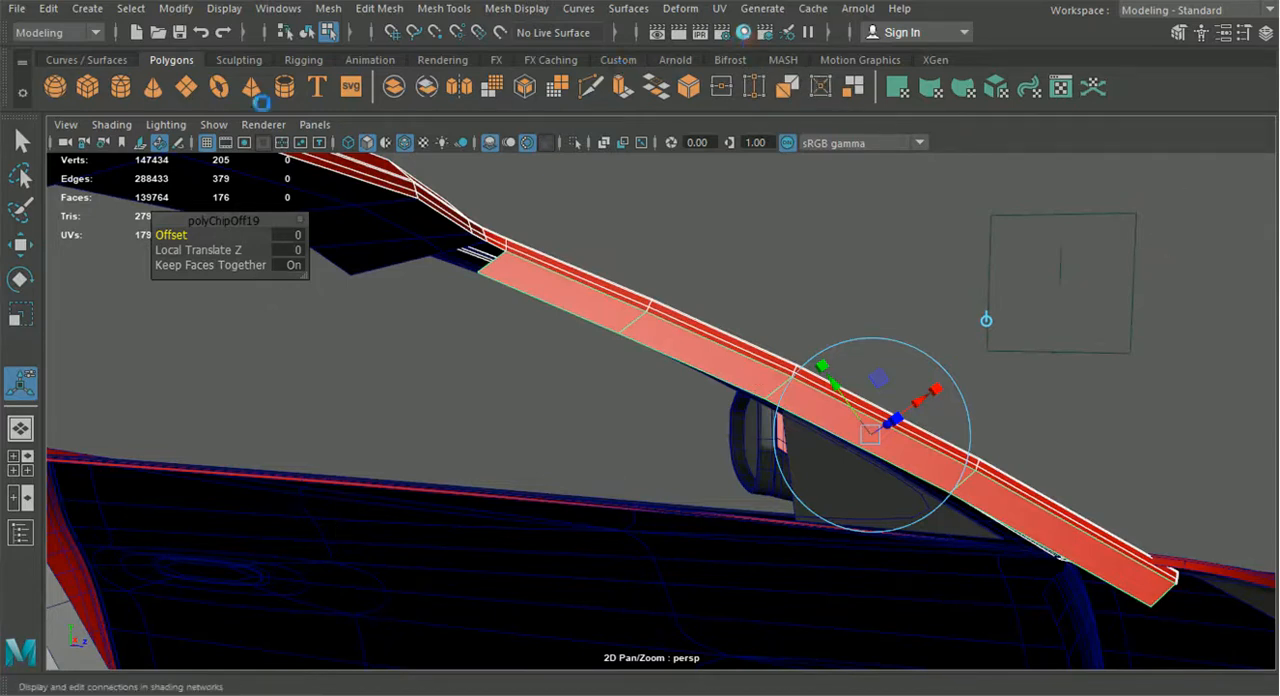
# Give the separated pillar strip the dark grey trim material in object mode and deselect it
pyautogui.click(307, 33)
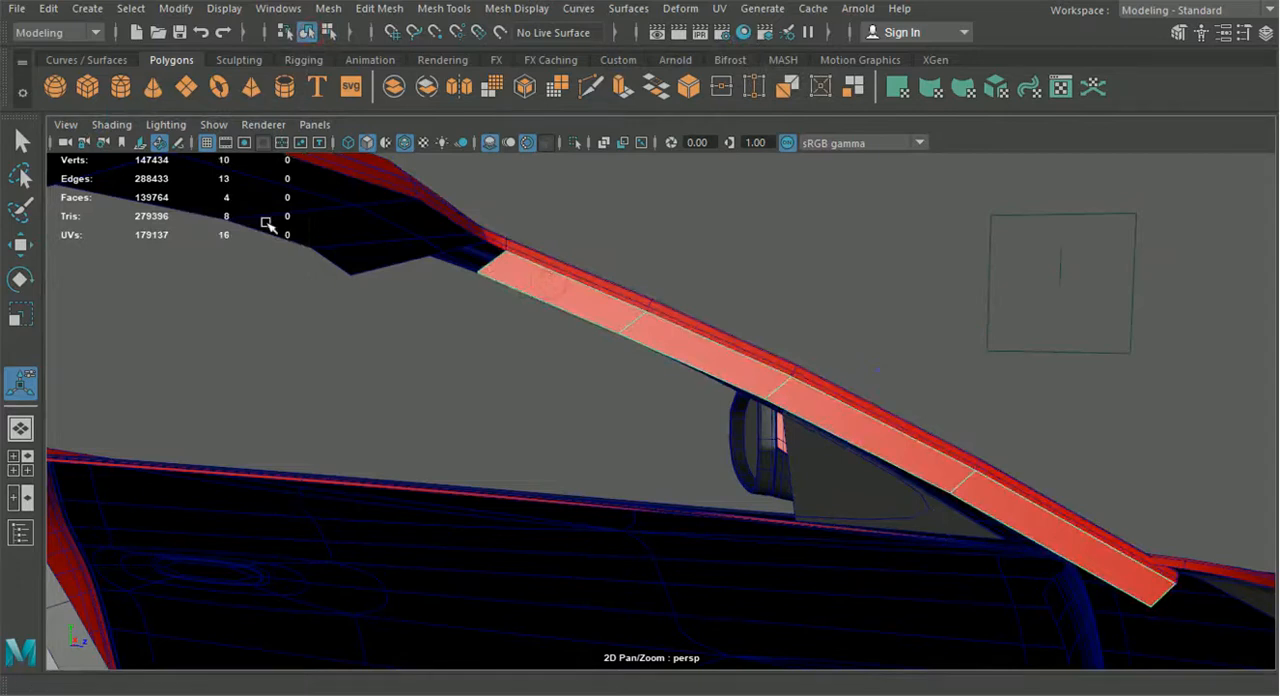
pyautogui.click(631, 397)
pyautogui.keyDown('alt'); pyautogui.moveTo(631, 397); pyautogui.dragTo(712, 457); pyautogui.keyUp('alt')
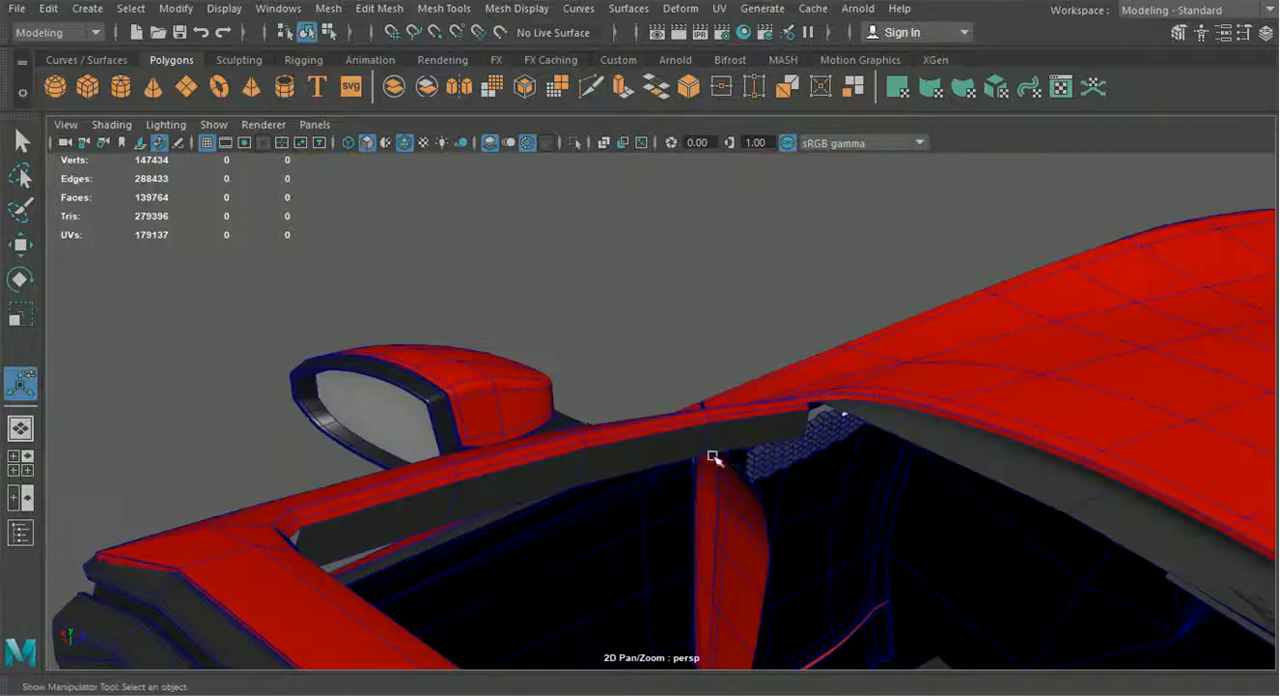
# In the top view, move the pillar strip's inner vertex above the dashboard air vent inward to the blueprint's pillar outline
pyautogui.click(21, 463)
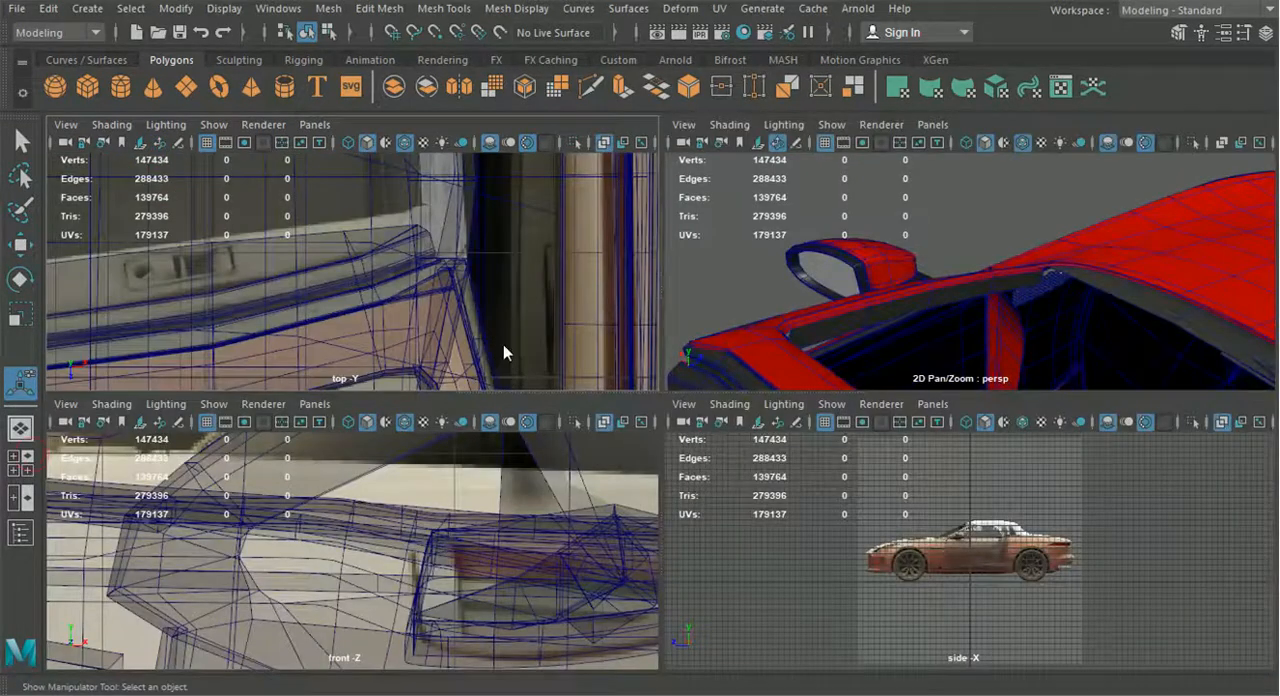
pyautogui.press('space')
pyautogui.keyDown('alt'); pyautogui.moveTo(503, 344); pyautogui.dragTo(588, 243, button='middle'); pyautogui.keyUp('alt')
pyautogui.keyDown('alt'); pyautogui.moveTo(608, 402); pyautogui.dragTo(604, 263, button='middle'); pyautogui.keyUp('alt')
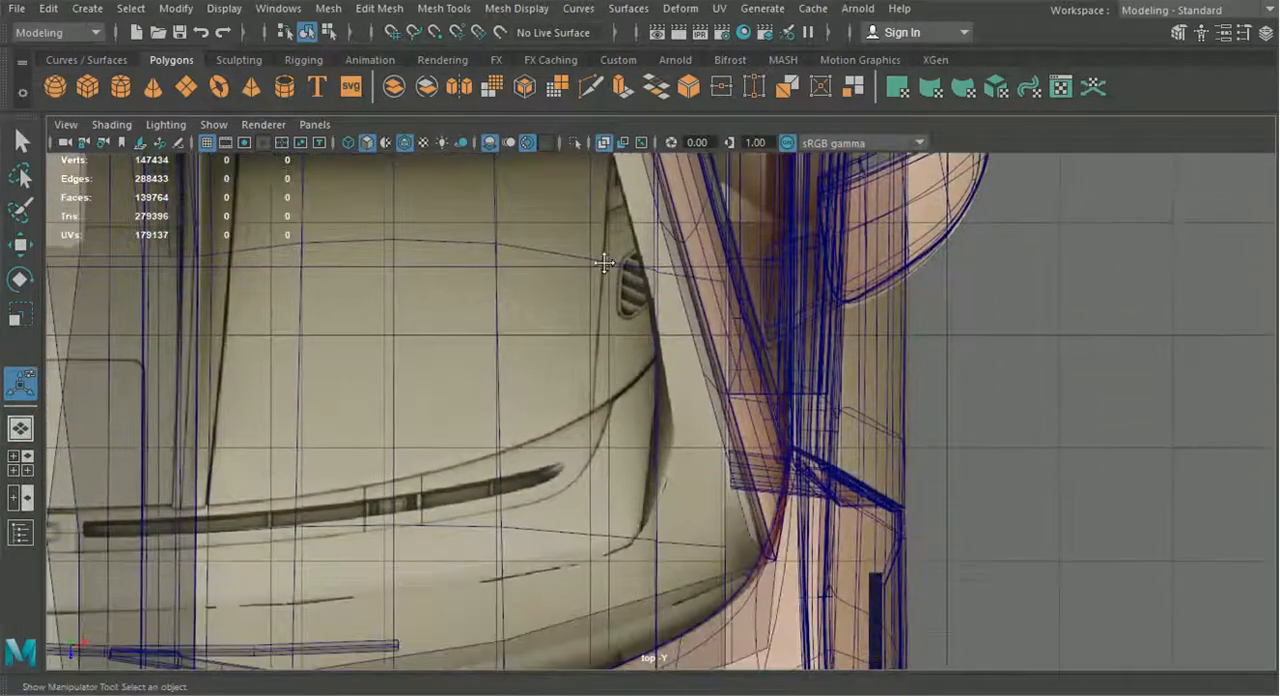
pyautogui.click(704, 365)
pyautogui.moveTo(705, 365); pyautogui.dragTo(643, 180, button='right')
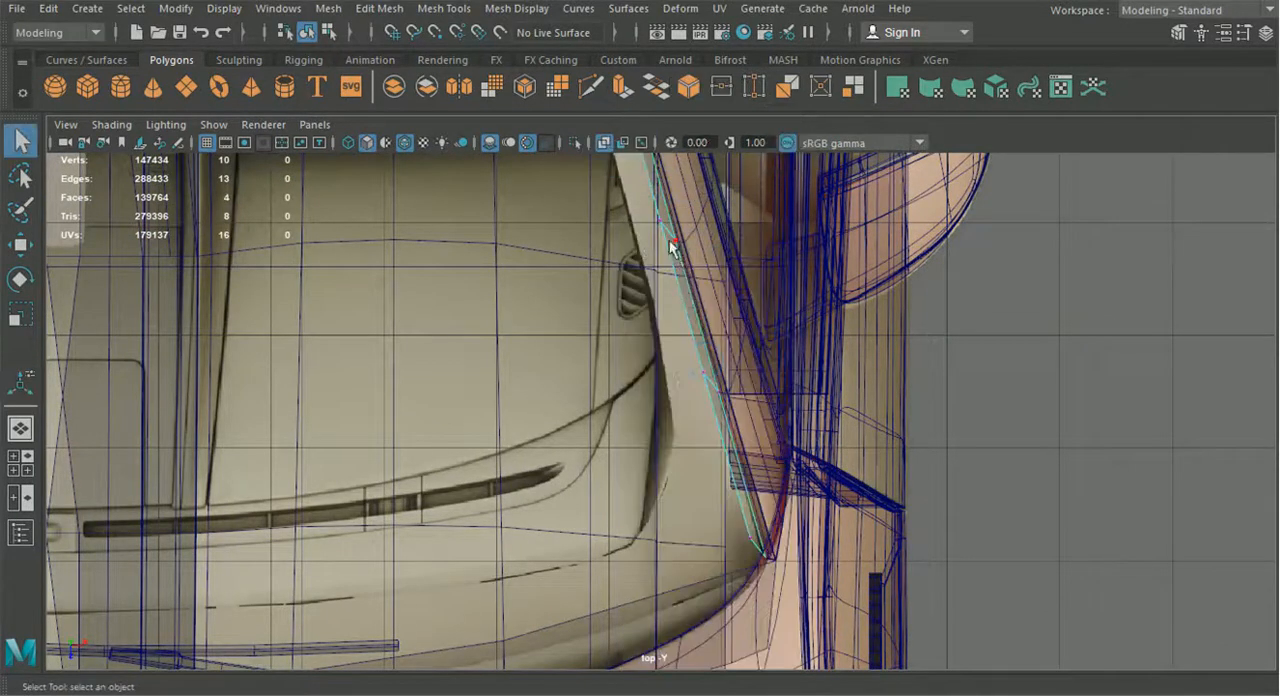
pyautogui.click(18, 245)
pyautogui.keyDown('alt'); pyautogui.moveTo(622, 255); pyautogui.dragTo(617, 340, button='middle'); pyautogui.keyUp('alt')
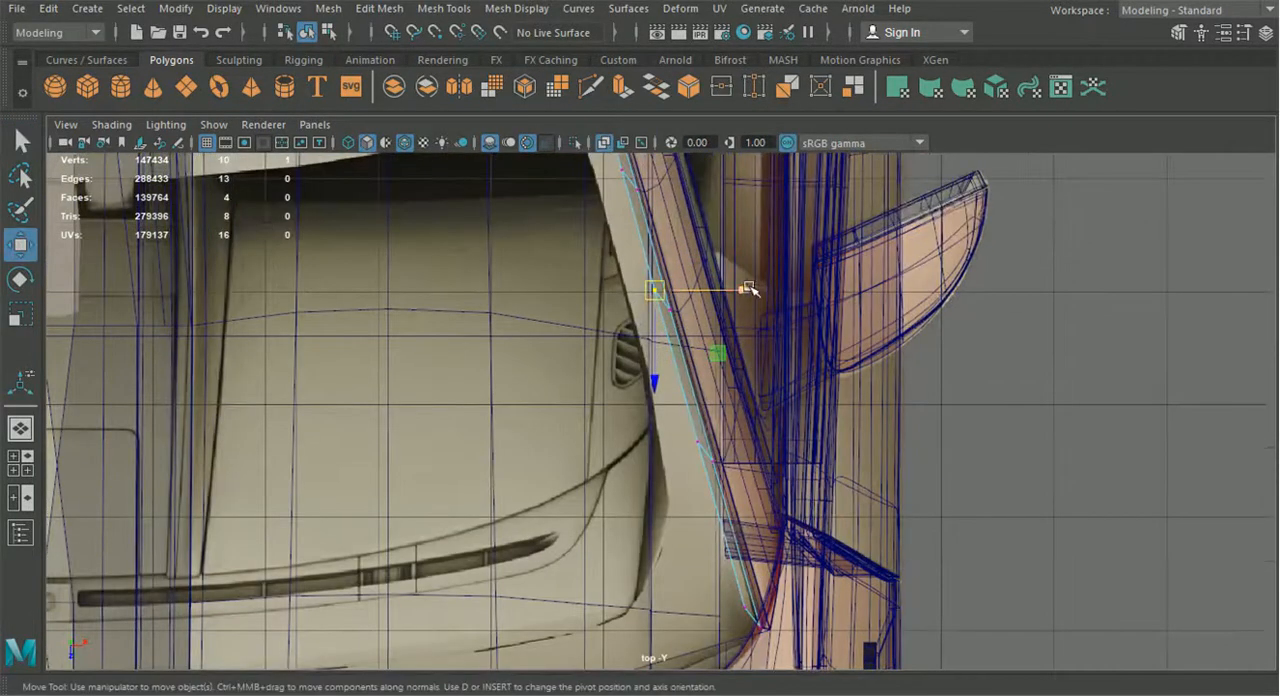
pyautogui.moveTo(750, 289); pyautogui.dragTo(724, 292)
# Move the strip's two lower inner vertices and the one near its upper end inward to follow the blueprint's pillar outline
pyautogui.click(695, 447)
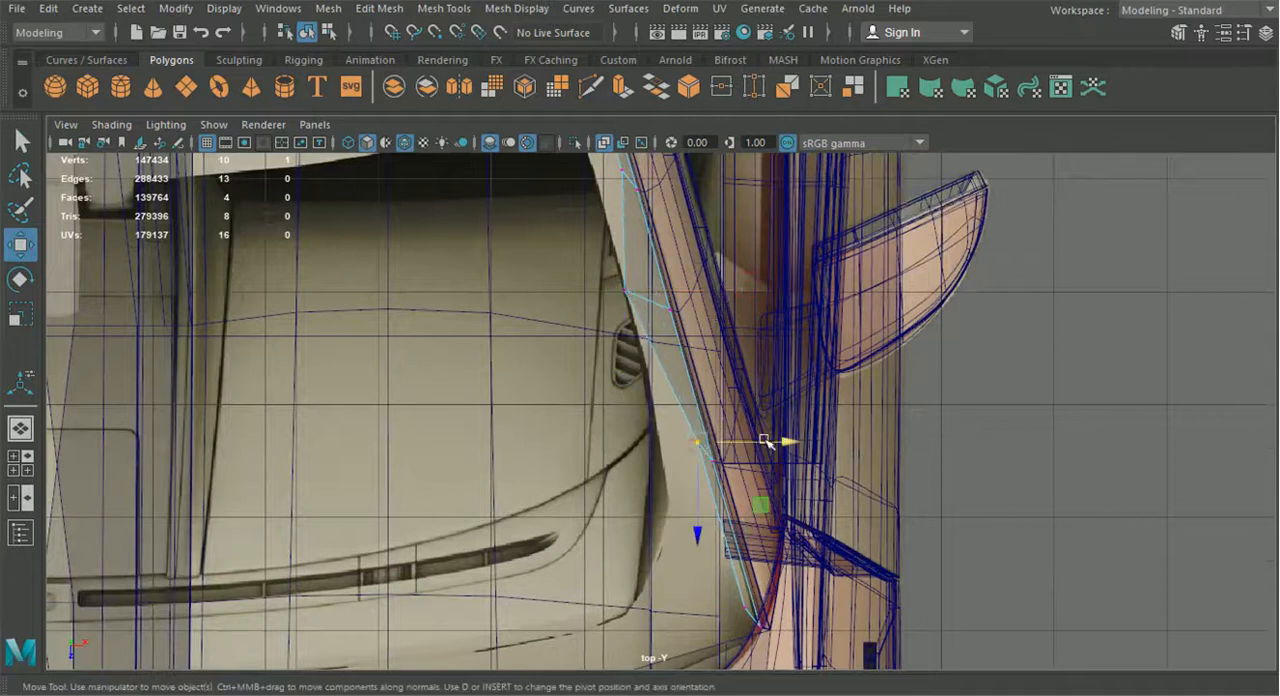
pyautogui.moveTo(697, 448); pyautogui.dragTo(745, 447)
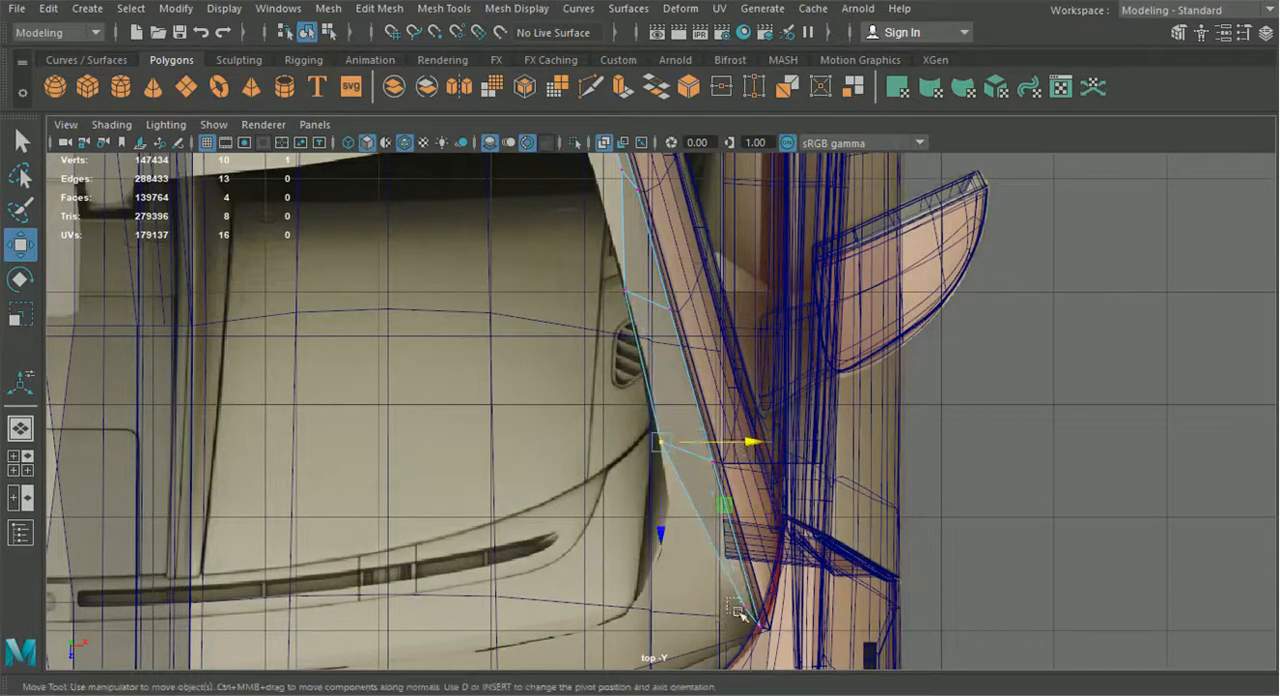
pyautogui.moveTo(749, 612); pyautogui.dragTo(645, 613)
pyautogui.keyDown('alt'); pyautogui.moveTo(654, 341); pyautogui.dragTo(676, 528, button='middle'); pyautogui.keyUp('alt')
pyautogui.moveTo(707, 353); pyautogui.dragTo(678, 355)
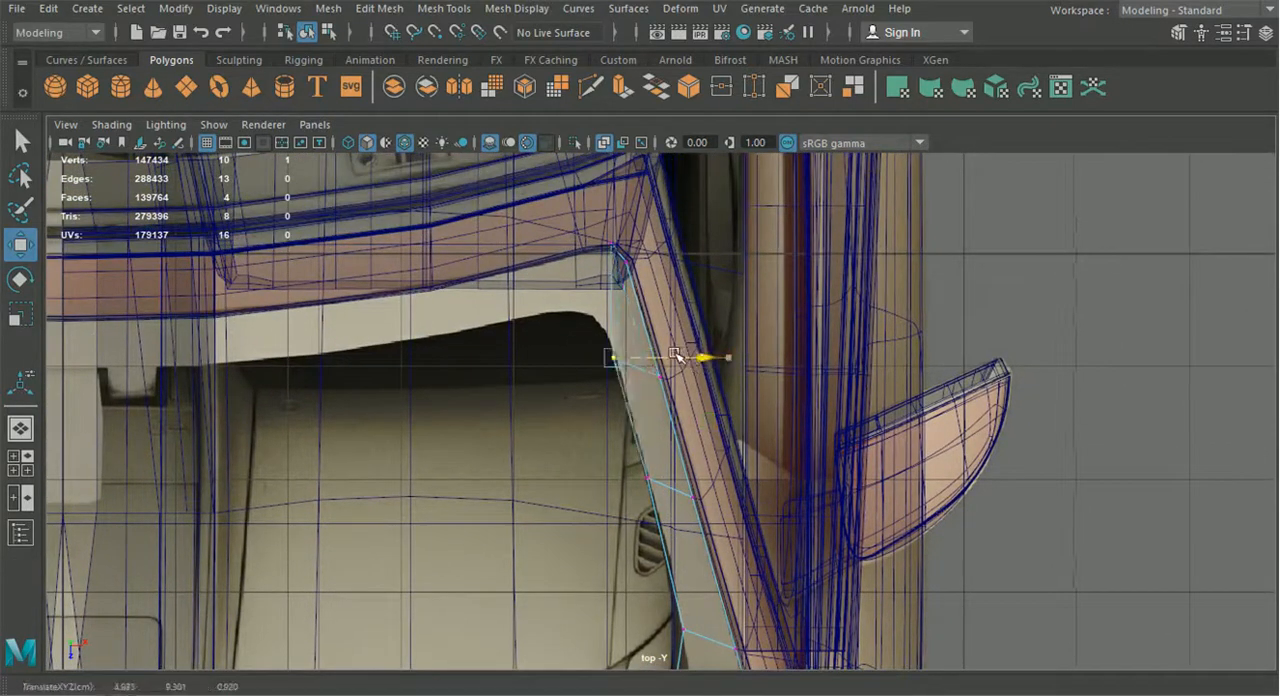
# In the top view, move the pillar strip's uppermost inner vertex down to the rounded header corner of the blueprint
pyautogui.click(611, 246)
pyautogui.moveTo(612, 245); pyautogui.dragTo(599, 320)
pyautogui.scroll(-3, 600, 460)
pyautogui.keyDown('alt'); pyautogui.moveTo(569, 494); pyautogui.dragTo(569, 388, button='middle'); pyautogui.keyUp('alt')
# In the front view, shift the strip's middle and lower inner vertices sideways onto the blueprint's pillar edge
pyautogui.click(27, 462)
pyautogui.scroll(-3, 458, 532)
pyautogui.keyDown('alt'); pyautogui.moveTo(460, 534); pyautogui.dragTo(472, 640, button='middle'); pyautogui.keyUp('alt')
pyautogui.scroll(-2, 472, 590)
pyautogui.keyDown('alt'); pyautogui.moveTo(472, 588); pyautogui.dragTo(412, 485, button='middle'); pyautogui.keyUp('alt')
pyautogui.scroll(4, 428, 487)
pyautogui.keyDown('alt'); pyautogui.moveTo(508, 480); pyautogui.dragTo(411, 557, button='middle'); pyautogui.keyUp('alt')
pyautogui.scroll(2, 412, 556)
pyautogui.moveTo(527, 482); pyautogui.dragTo(536, 482)
pyautogui.click(458, 548)
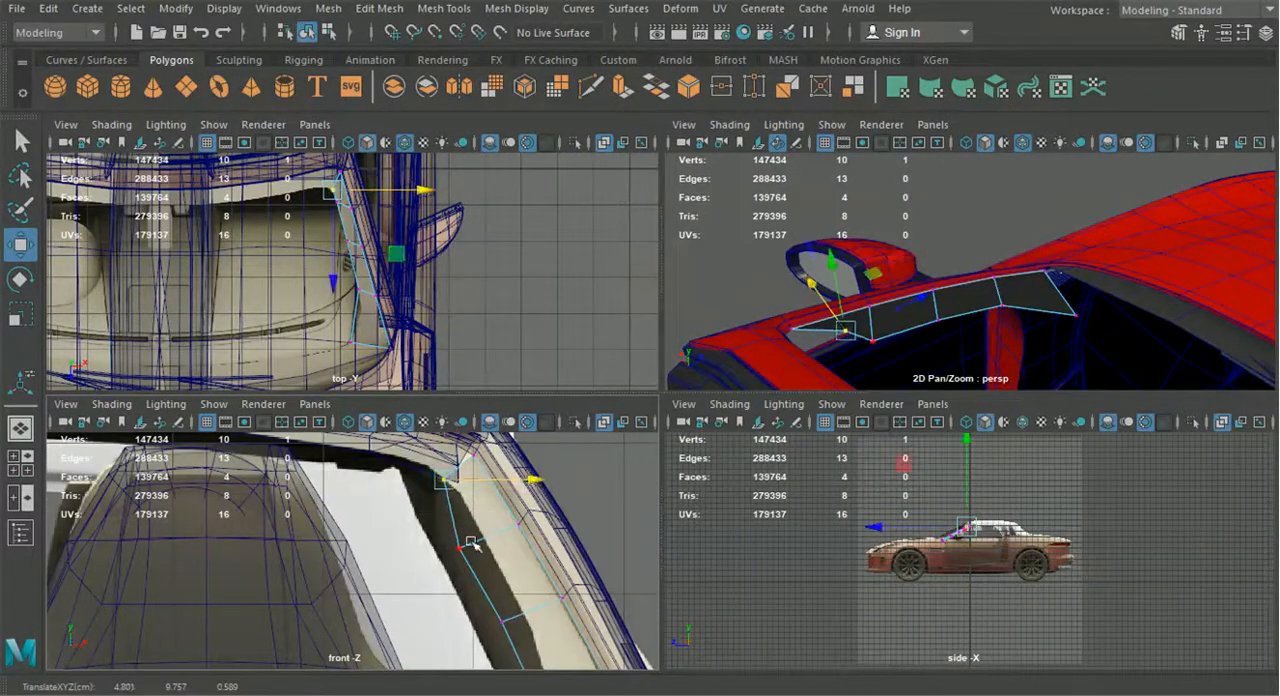
pyautogui.moveTo(526, 546); pyautogui.dragTo(548, 551)
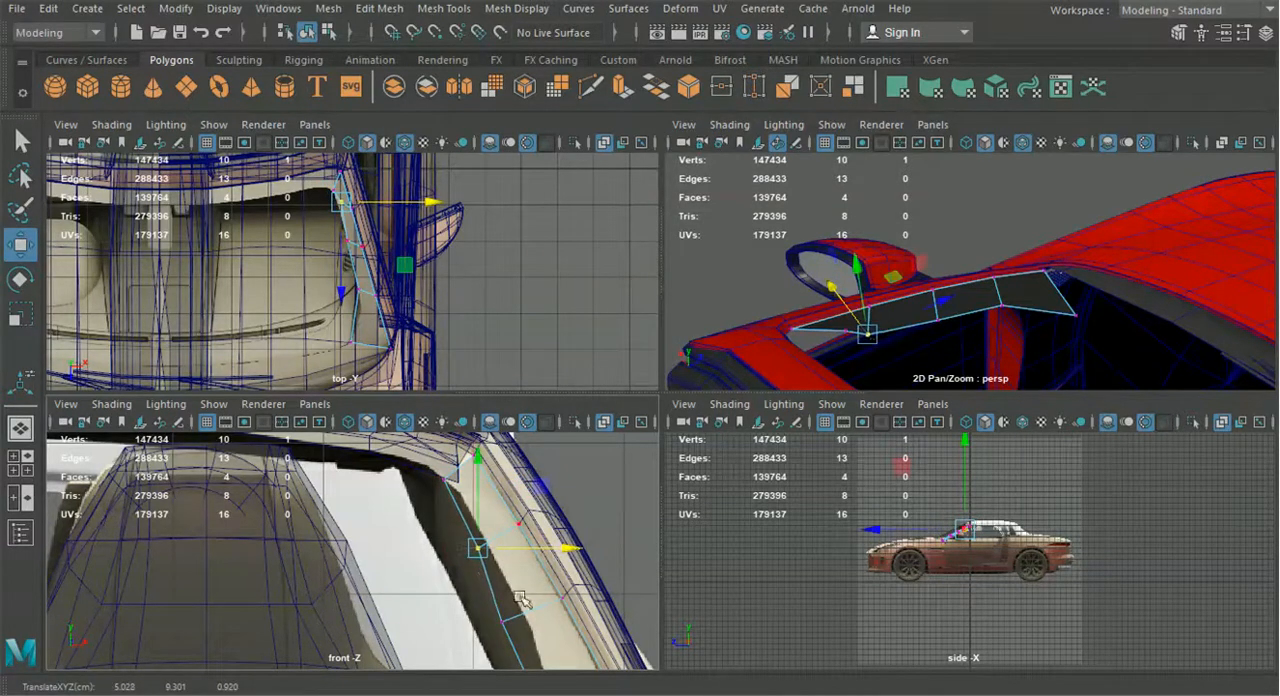
pyautogui.click(500, 622)
pyautogui.moveTo(570, 622); pyautogui.dragTo(595, 625)
pyautogui.keyDown('alt'); pyautogui.moveTo(552, 648); pyautogui.dragTo(478, 492, button='middle'); pyautogui.keyUp('alt')
pyautogui.click(486, 571)
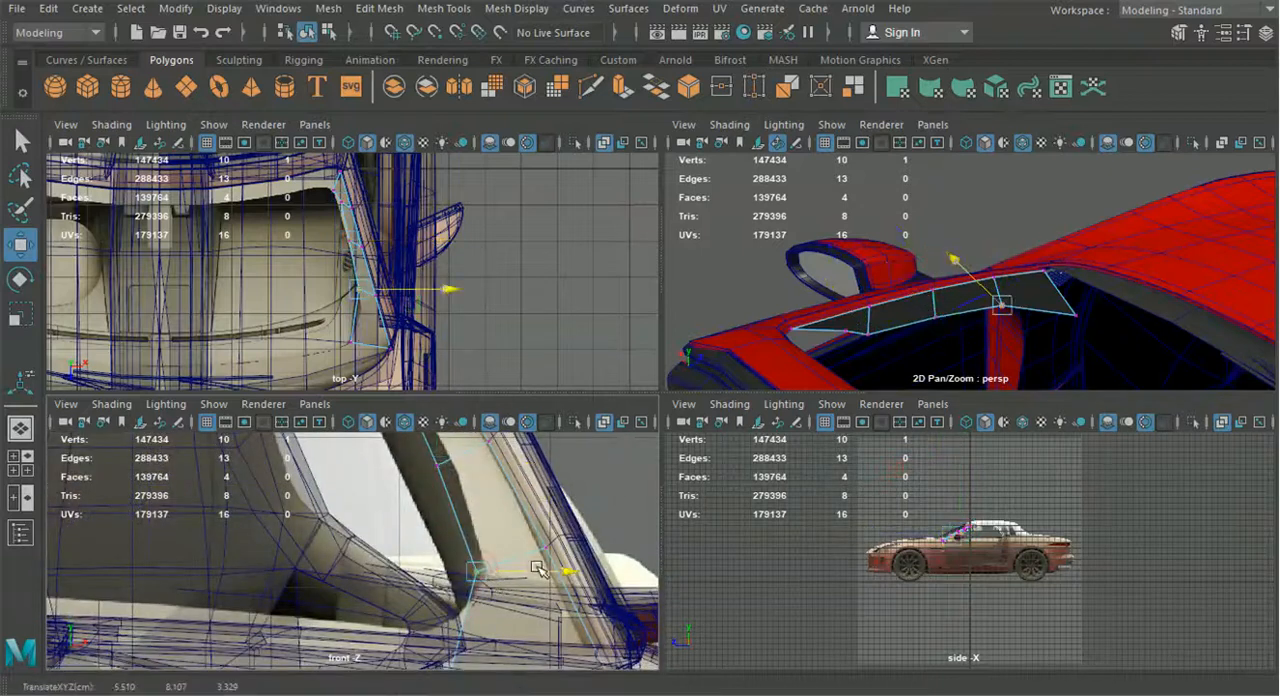
# Refine the strip's second inner vertex from its upper end, aligning it sideways with the blueprint and raising it in the front view
pyautogui.scroll(5, 440, 340)
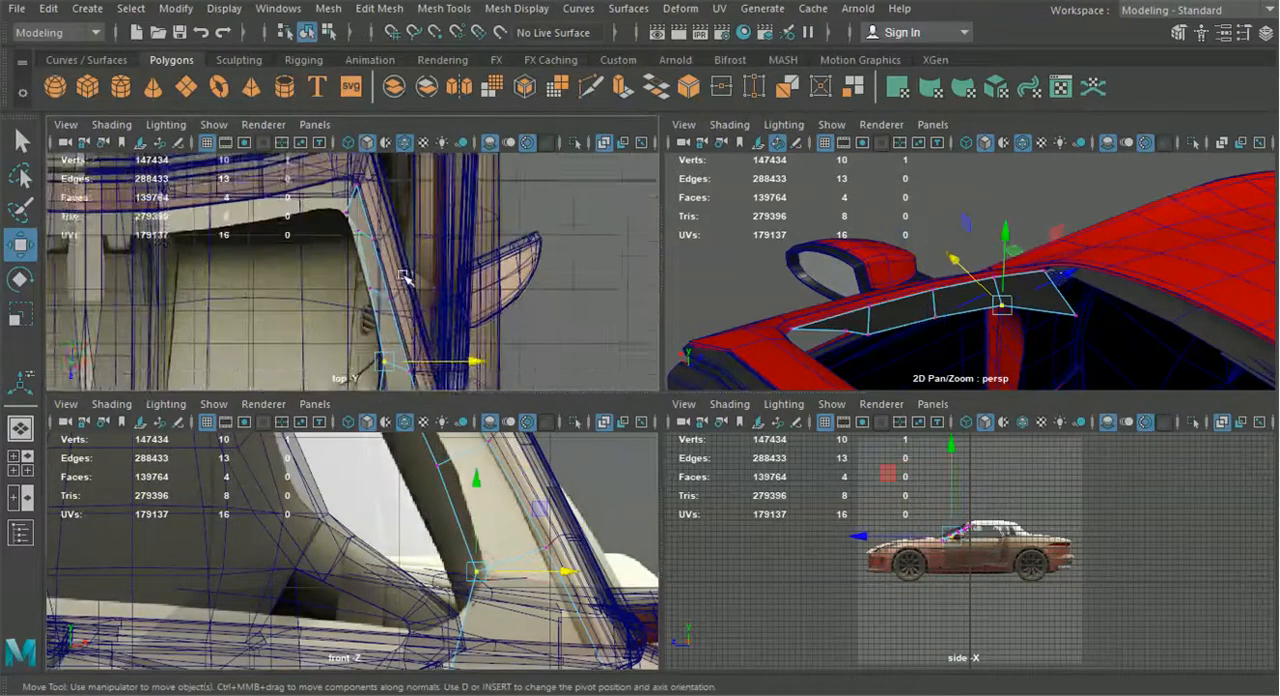
pyautogui.click(364, 281)
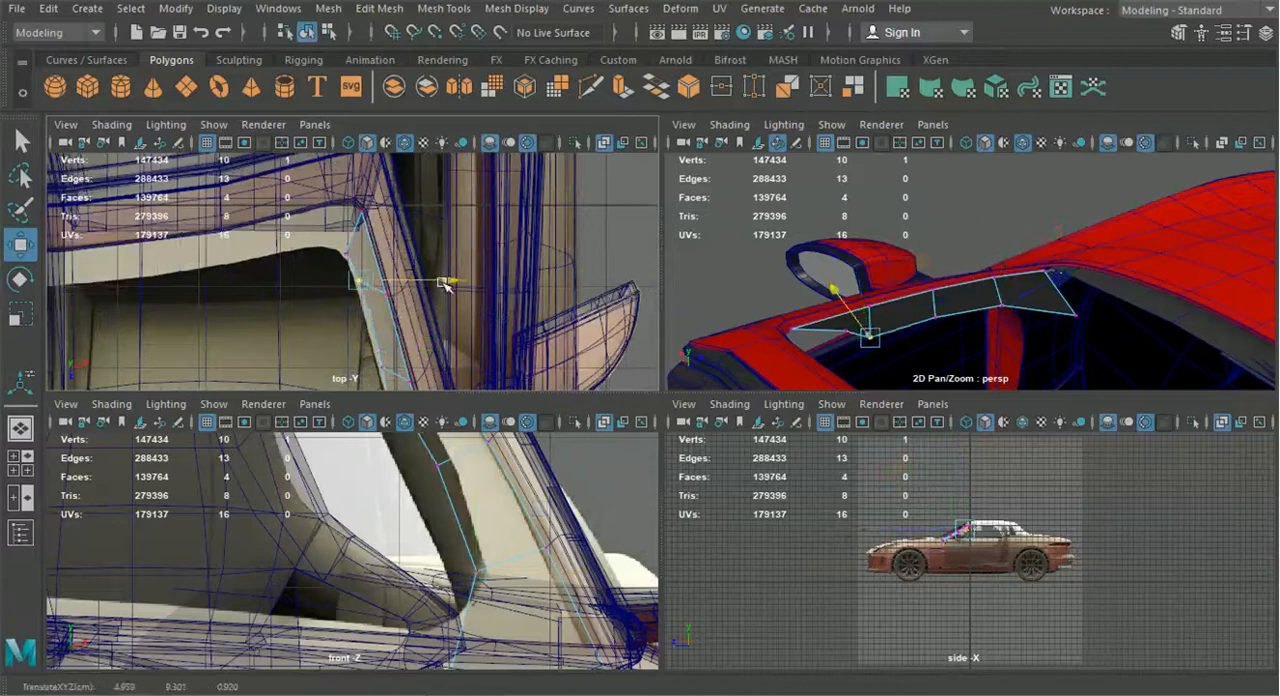
pyautogui.scroll(3, 478, 571)
pyautogui.moveTo(471, 535); pyautogui.dragTo(477, 533)
pyautogui.moveTo(400, 494); pyautogui.dragTo(399, 480)
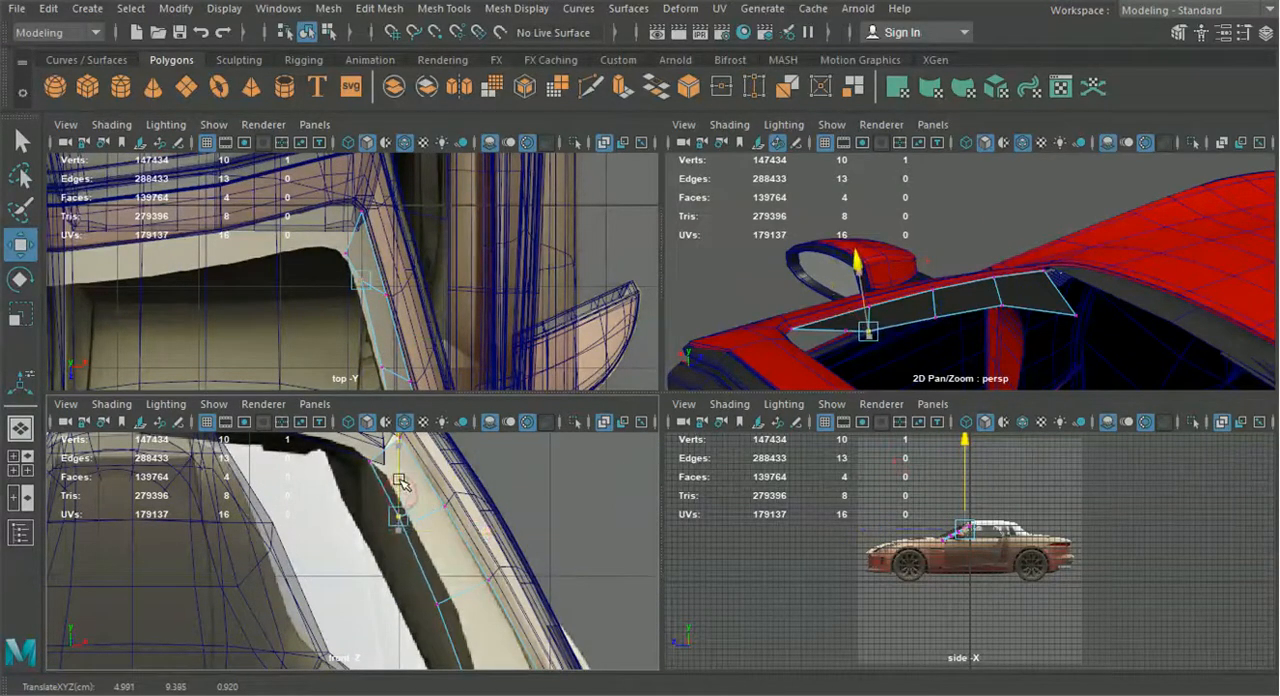
pyautogui.moveTo(465, 517); pyautogui.dragTo(396, 469)
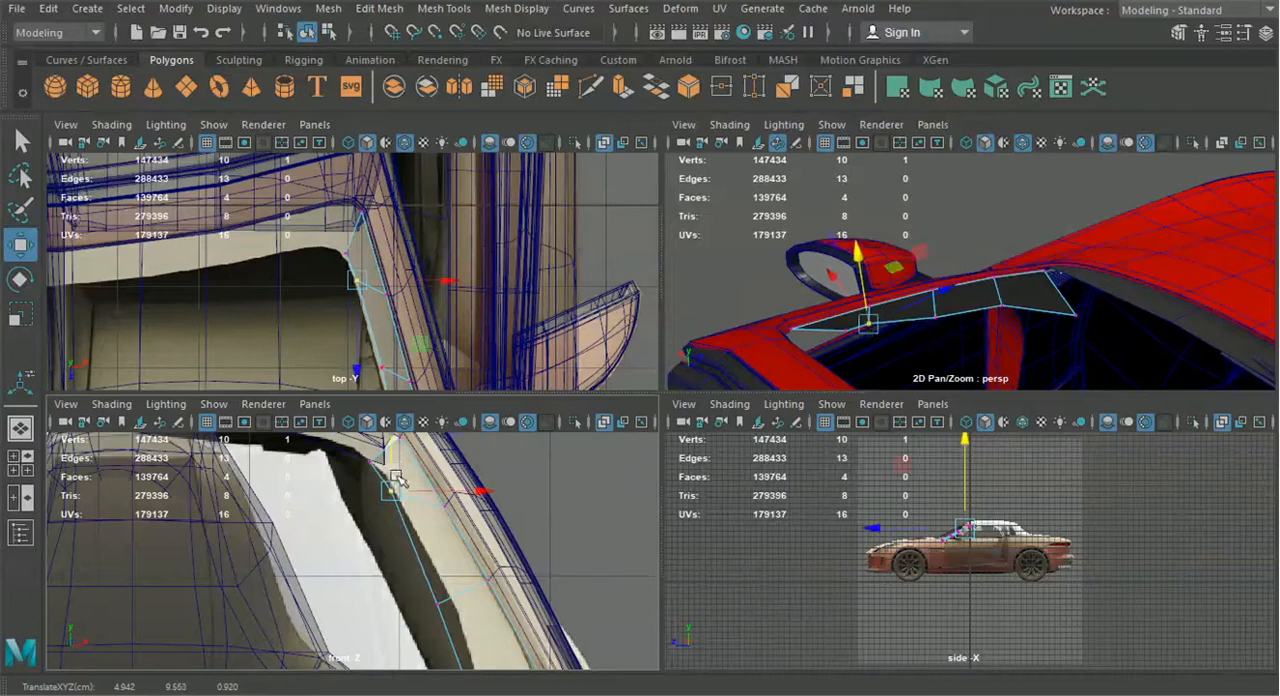
# Raise the strip's middle inner vertex in the front view and align it sideways with the blueprint's pillar outline in the top view
pyautogui.click(438, 592)
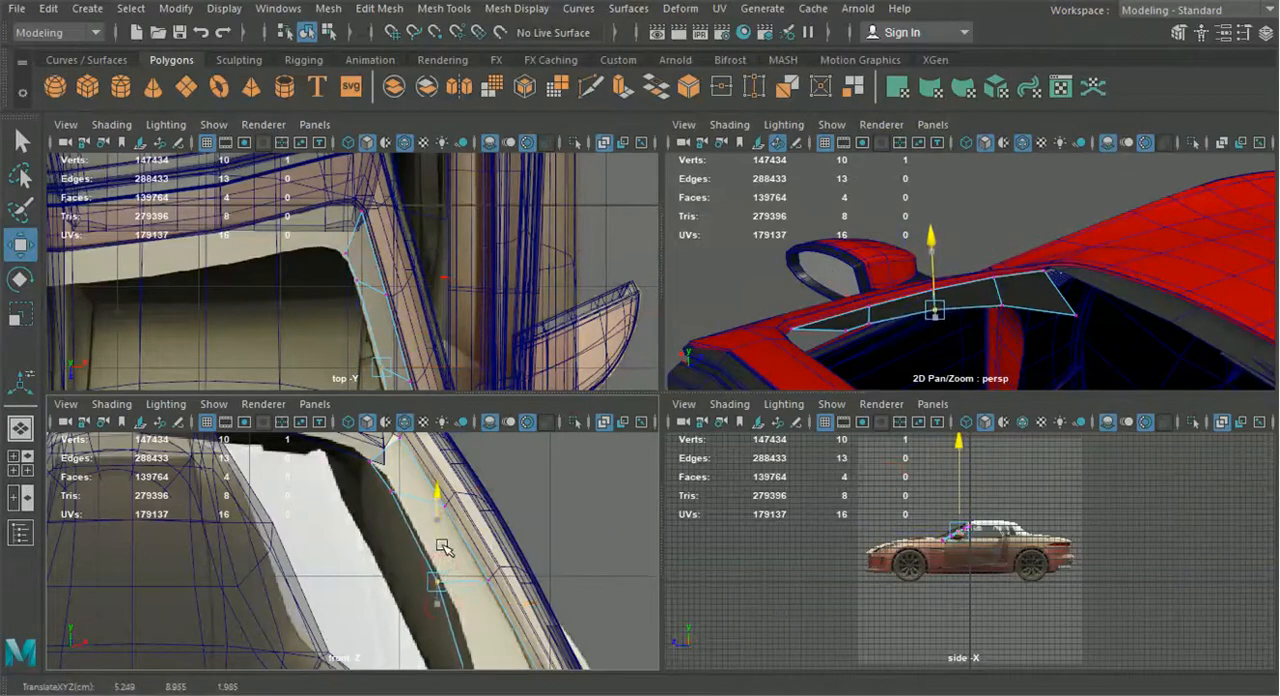
pyautogui.keyDown('alt'); pyautogui.moveTo(404, 382); pyautogui.dragTo(413, 332, button='middle'); pyautogui.keyUp('alt')
pyautogui.keyDown('alt'); pyautogui.moveTo(413, 332); pyautogui.dragTo(471, 357, button='right'); pyautogui.keyUp('alt')
pyautogui.moveTo(498, 341); pyautogui.dragTo(496, 343)
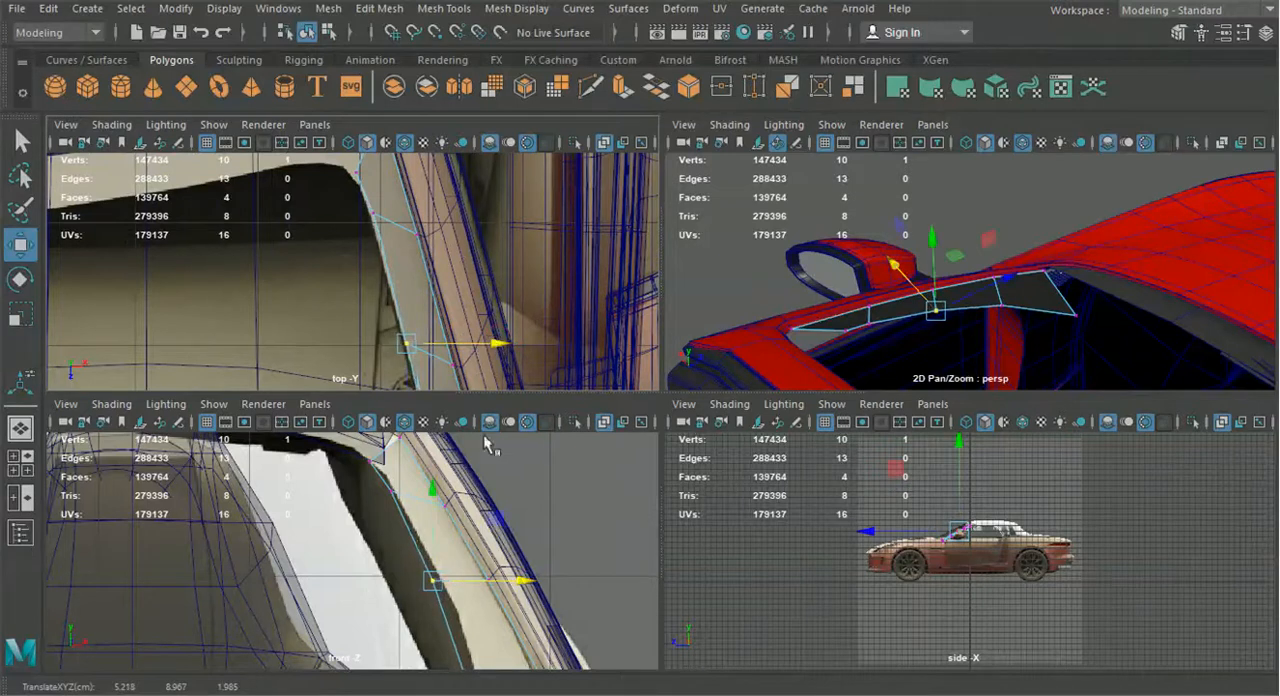
# In the front view, raise the strip's two lowest inner vertices to follow the pillar down to the dashboard
pyautogui.keyDown('alt'); pyautogui.moveTo(464, 582); pyautogui.dragTo(460, 502, button='middle'); pyautogui.keyUp('alt')
pyautogui.click(478, 618)
pyautogui.moveTo(484, 590); pyautogui.dragTo(483, 576)
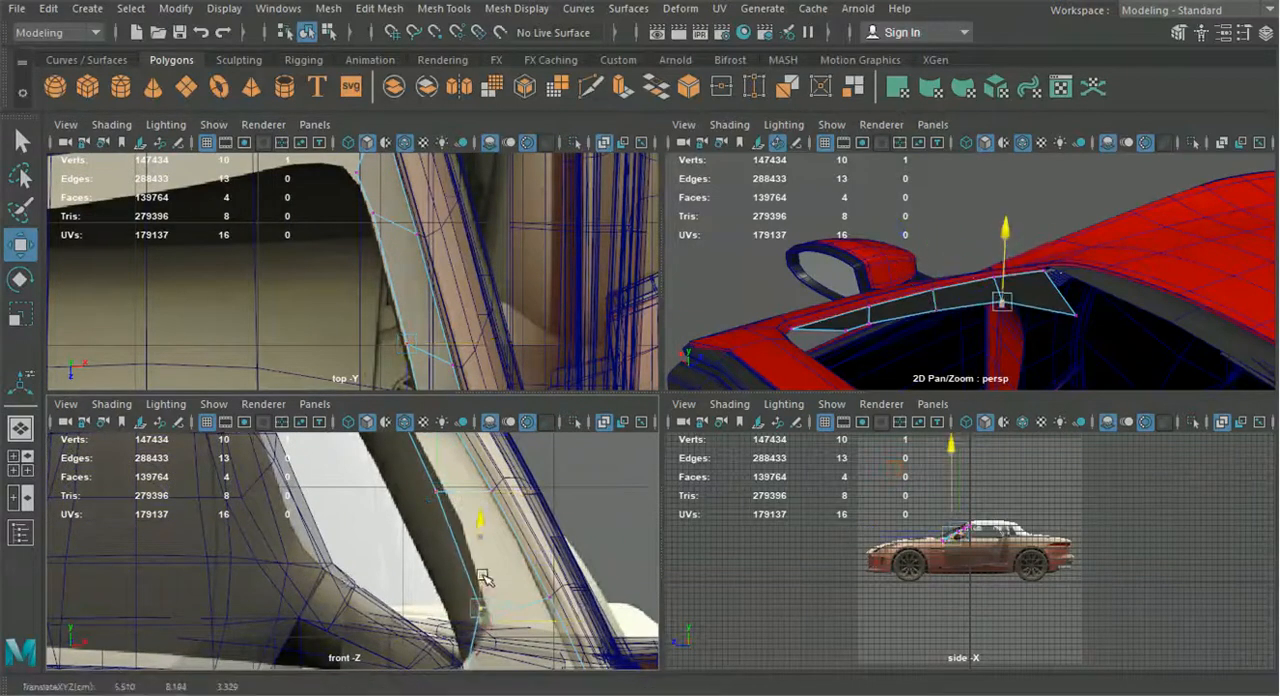
pyautogui.keyDown('alt'); pyautogui.moveTo(481, 618); pyautogui.dragTo(479, 569, button='middle'); pyautogui.keyUp('alt')
pyautogui.keyDown('alt'); pyautogui.moveTo(480, 619); pyautogui.dragTo(479, 571, button='middle'); pyautogui.keyUp('alt')
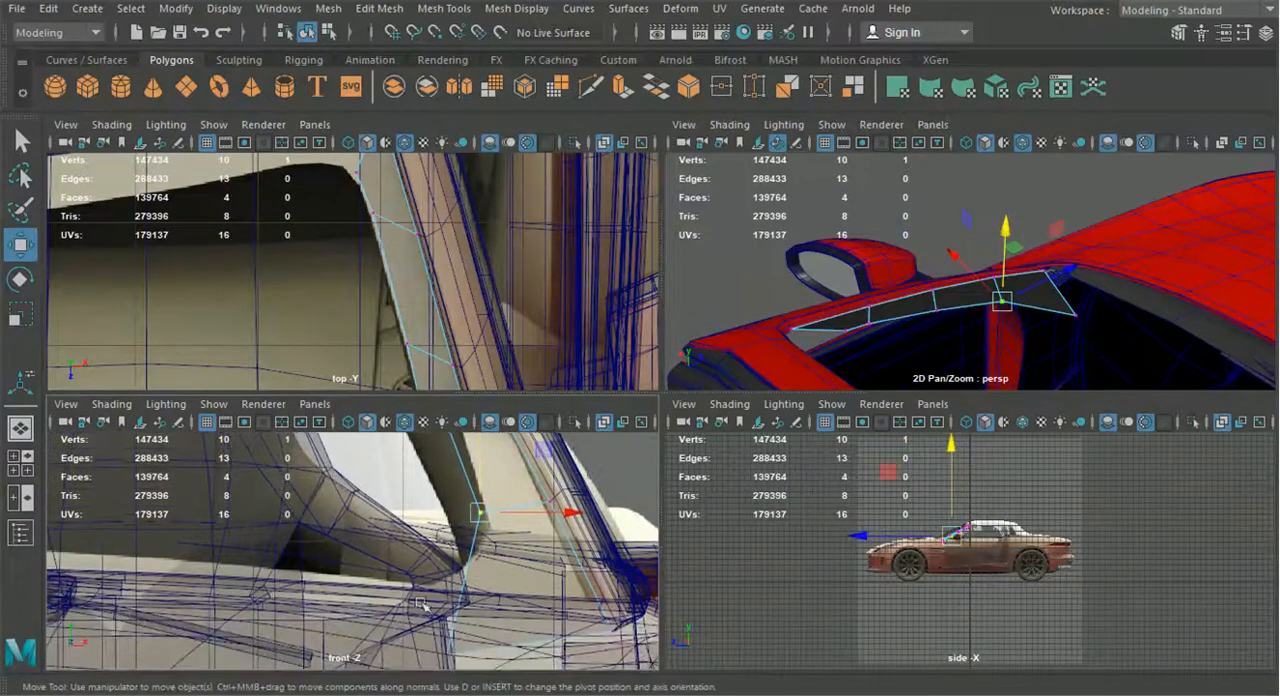
pyautogui.moveTo(458, 666); pyautogui.dragTo(459, 667)
pyautogui.moveTo(456, 619); pyautogui.dragTo(455, 547)
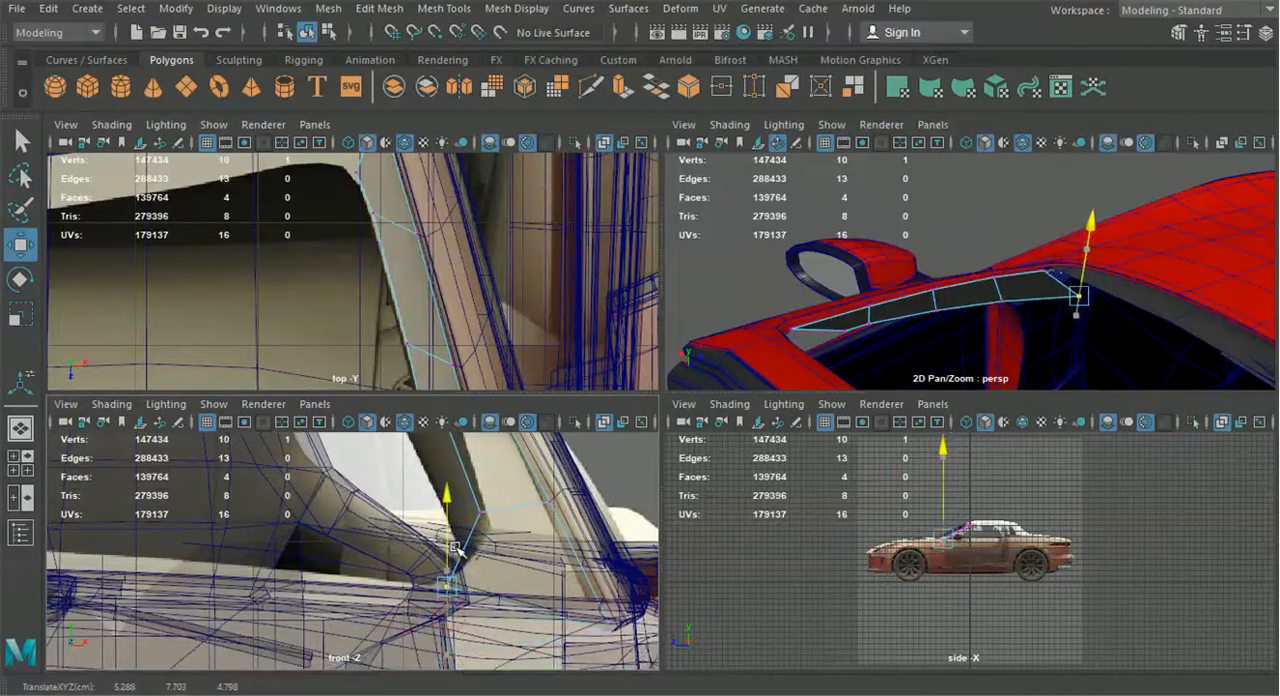
# In a full-size perspective view, shift the strip's middle inner vertex lengthwise to straighten its inner edge
pyautogui.keyDown('alt'); pyautogui.moveTo(828, 282); pyautogui.dragTo(874, 287); pyautogui.keyUp('alt')
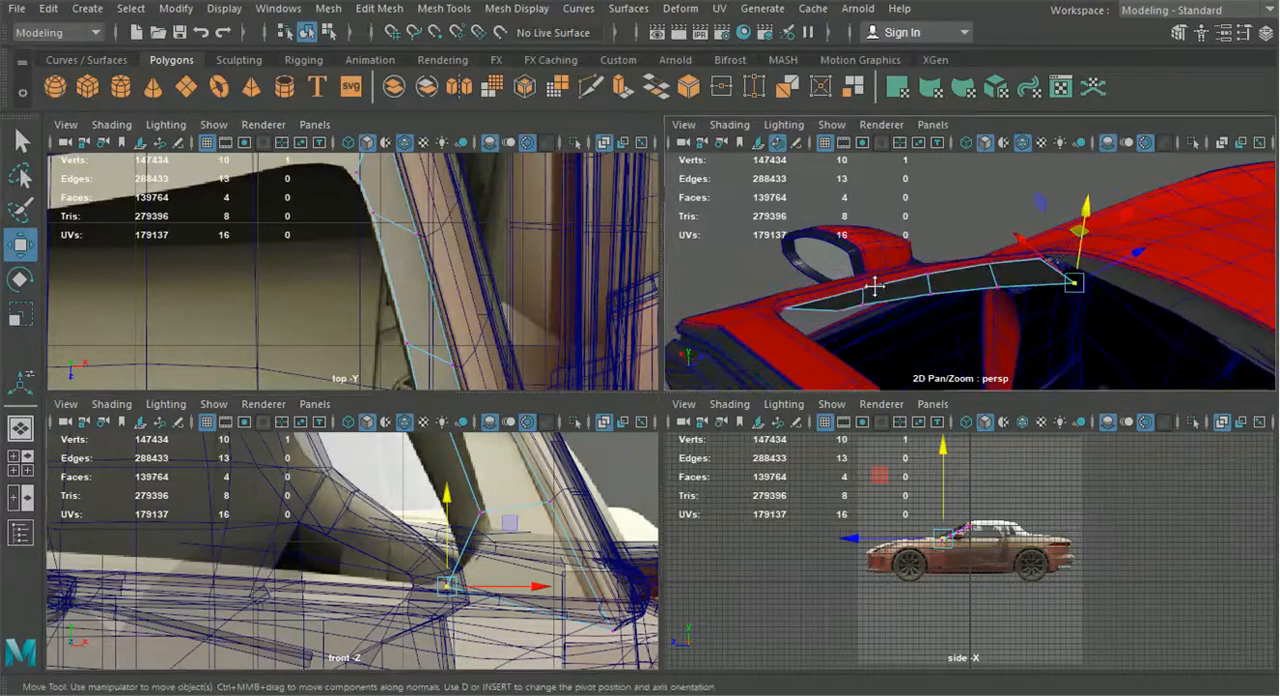
pyautogui.press('space')
pyautogui.keyDown('alt'); pyautogui.moveTo(897, 354); pyautogui.dragTo(797, 446); pyautogui.keyUp('alt')
pyautogui.moveTo(891, 486); pyautogui.dragTo(821, 493)
pyautogui.click(689, 432)
pyautogui.moveTo(766, 435); pyautogui.dragTo(740, 436)
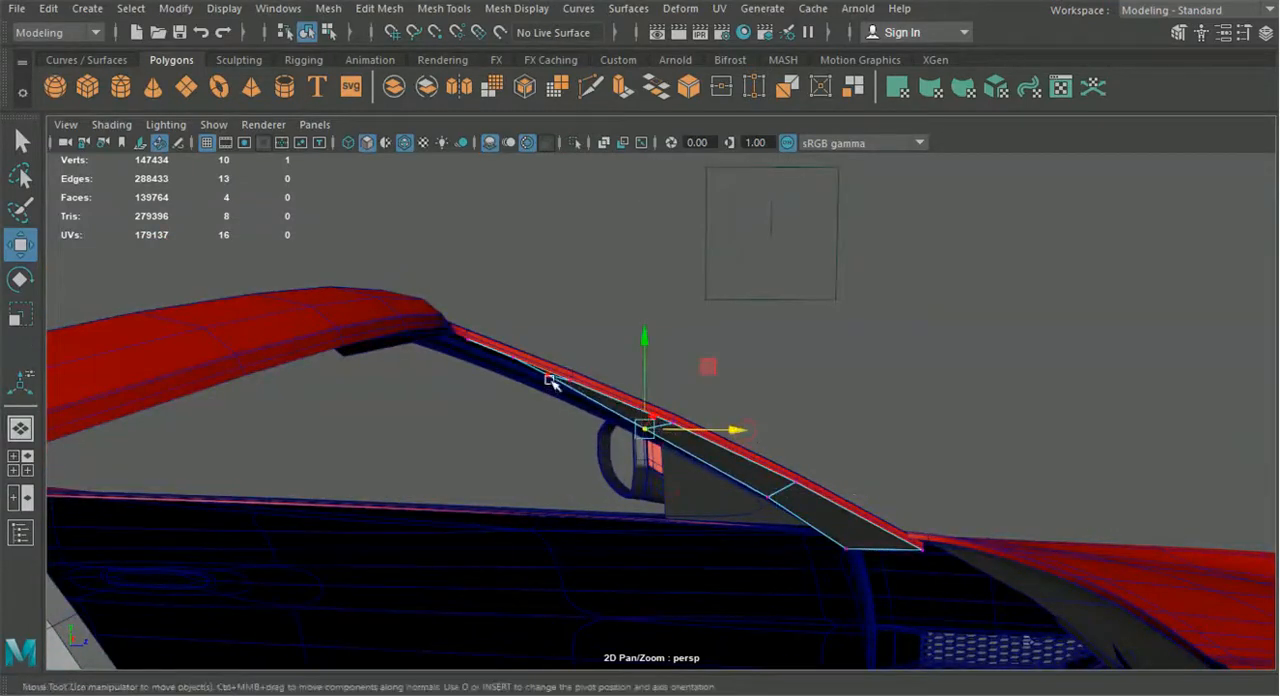
# Shift the strip's upper and lower inner vertices lengthwise so the inner edge runs evenly along the windshield pillar
pyautogui.moveTo(622, 373); pyautogui.dragTo(648, 511)
pyautogui.scroll(5, 840, 517)
pyautogui.keyDown('alt'); pyautogui.moveTo(648, 511); pyautogui.dragTo(529, 486, button='middle'); pyautogui.keyUp('alt')
pyautogui.keyDown('alt'); pyautogui.moveTo(529, 486); pyautogui.dragTo(586, 519); pyautogui.keyUp('alt')
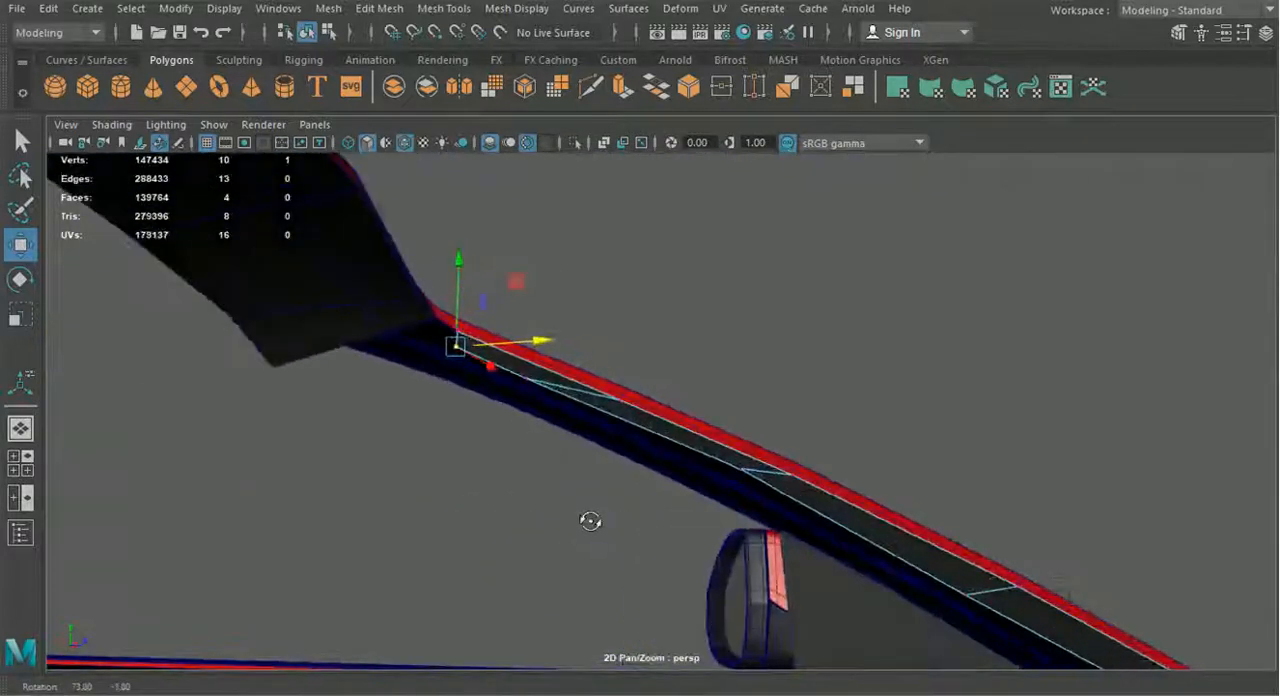
pyautogui.moveTo(800, 463); pyautogui.dragTo(769, 401)
pyautogui.keyDown('alt'); pyautogui.moveTo(977, 565); pyautogui.dragTo(920, 556); pyautogui.keyUp('alt')
pyautogui.keyDown('alt'); pyautogui.moveTo(633, 408); pyautogui.dragTo(683, 453, button='middle'); pyautogui.keyUp('alt')
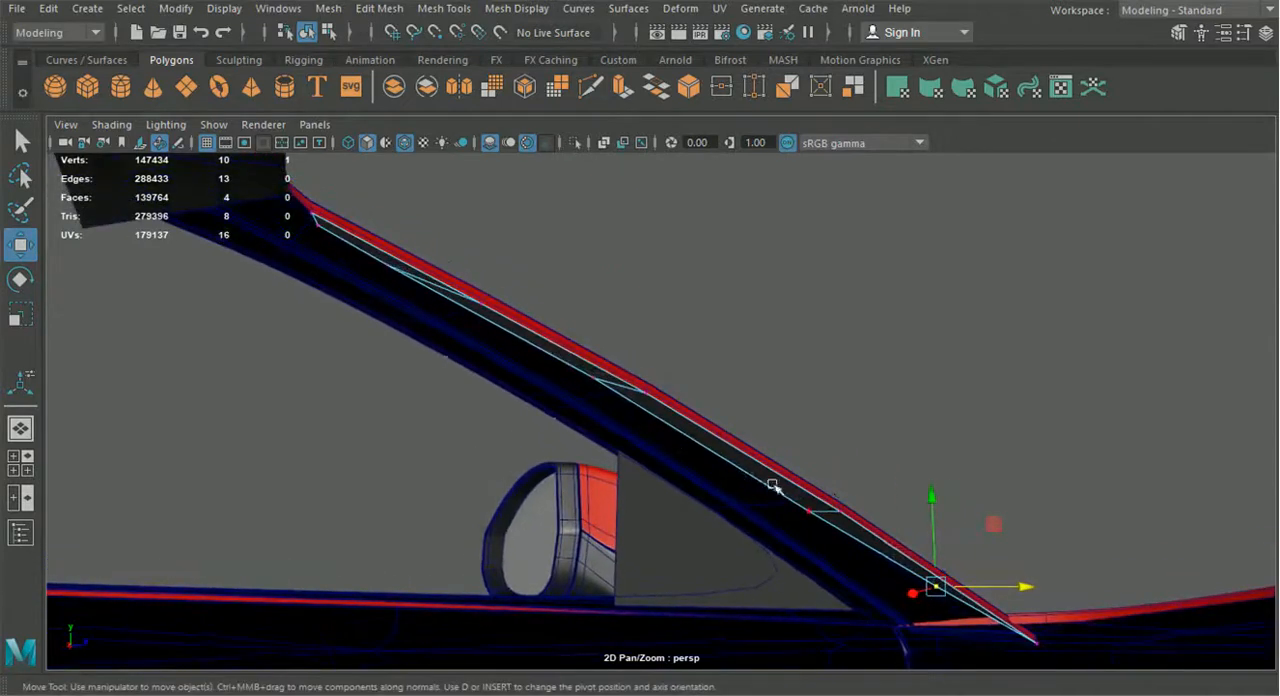
pyautogui.moveTo(811, 486); pyautogui.dragTo(425, 380)
pyautogui.scroll(-5, 425, 380)
pyautogui.moveTo(529, 465)
pyautogui.keyDown('alt'); pyautogui.mouseDown()
pyautogui.moveTo(552, 484)
pyautogui.moveTo(531, 480)
pyautogui.mouseUp(); pyautogui.keyUp('alt')
pyautogui.scroll(5, 640, 468)
pyautogui.keyDown('alt'); pyautogui.moveTo(657, 471); pyautogui.dragTo(620, 468); pyautogui.keyUp('alt')
# Make the Windshield layer visible to check the pillar strip against the glass
pyautogui.click(1265, 36)
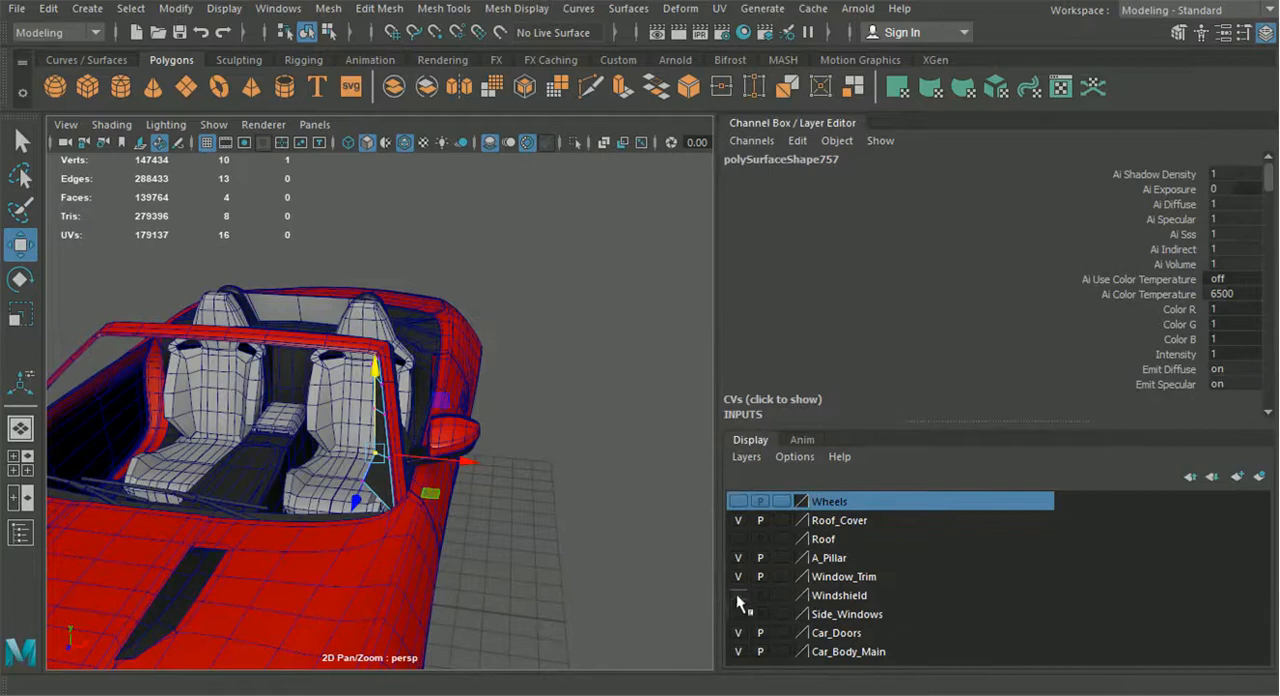
pyautogui.keyDown('alt'); pyautogui.moveTo(396, 477); pyautogui.dragTo(451, 543, button='middle'); pyautogui.keyUp('alt')
pyautogui.scroll(4, 451, 543)
pyautogui.keyDown('alt'); pyautogui.moveTo(451, 543); pyautogui.dragTo(453, 411); pyautogui.keyUp('alt')
pyautogui.moveTo(455, 411); pyautogui.dragTo(459, 101, button='right')
# Extrude the strip's four glass-side edges outward toward the side mirror to form a second row of faces
pyautogui.click(491, 414)
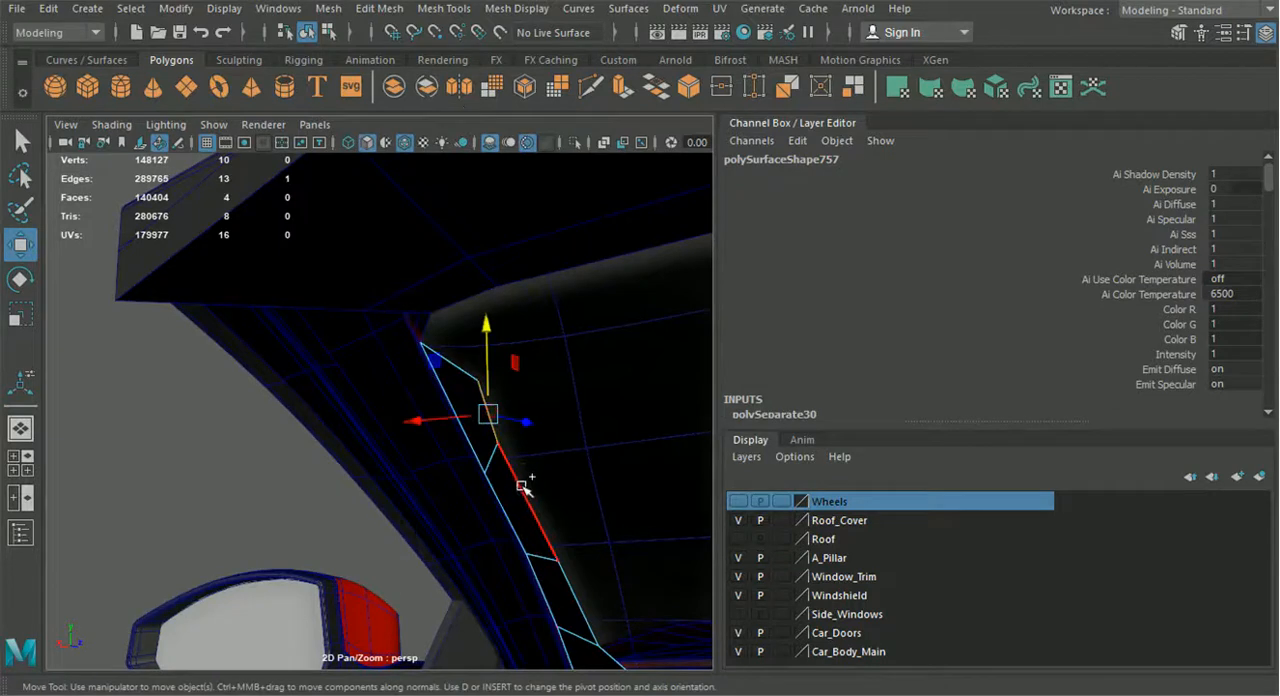
pyautogui.keyDown('alt'); pyautogui.moveTo(603, 631); pyautogui.dragTo(580, 514, button='middle'); pyautogui.keyUp('alt')
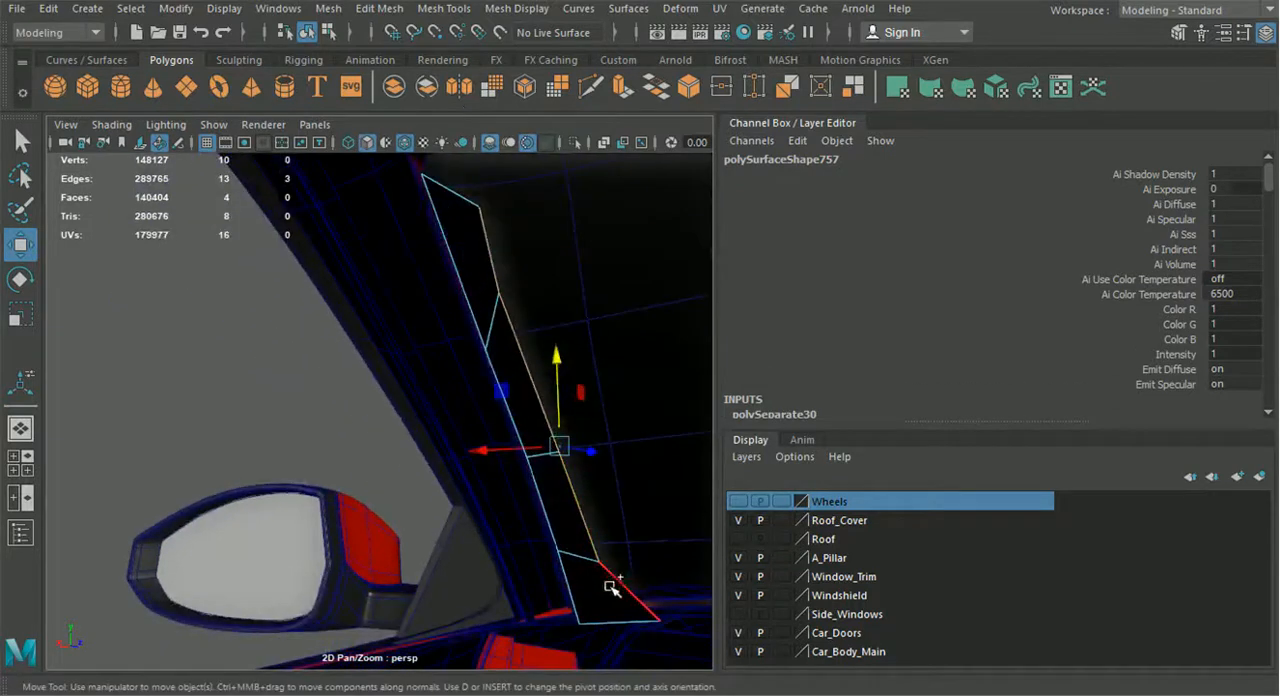
pyautogui.hotkey('ctrl', 'e')
pyautogui.scroll(-4, 611, 540)
pyautogui.click(604, 369)
pyautogui.keyDown('alt'); pyautogui.moveTo(580, 400); pyautogui.dragTo(484, 492); pyautogui.keyUp('alt')
pyautogui.keyDown('alt'); pyautogui.moveTo(370, 455); pyautogui.dragTo(349, 440); pyautogui.keyUp('alt')
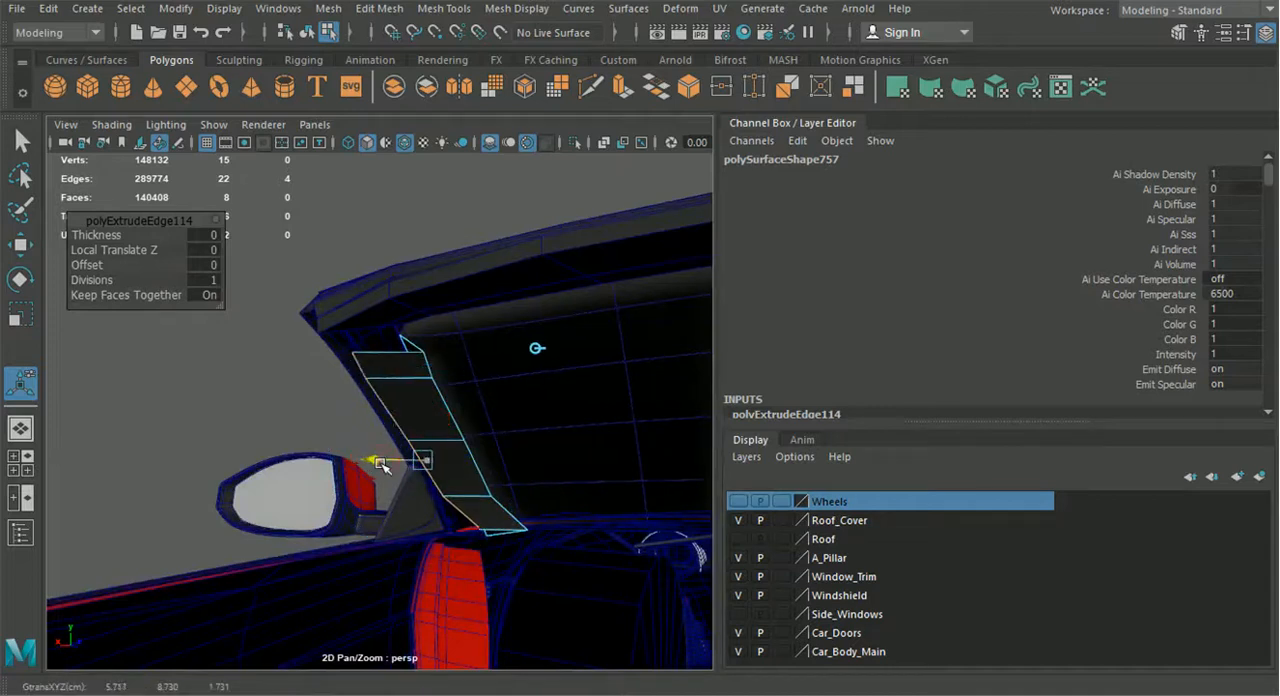
# Hide the layer editor and isolate the windshield frame together with its header trim and pillar strip
pyautogui.keyDown('alt'); pyautogui.moveTo(423, 471); pyautogui.dragTo(302, 300); pyautogui.keyUp('alt')
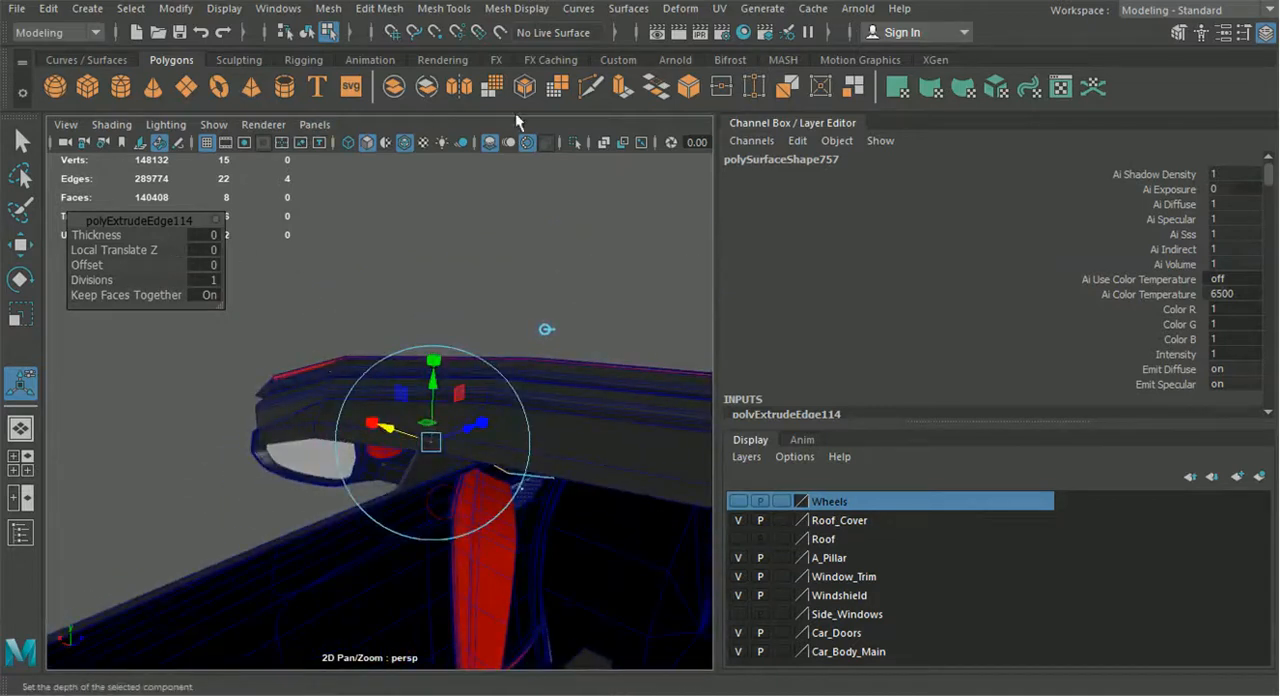
pyautogui.click(1262, 36)
pyautogui.moveTo(880, 250)
pyautogui.keyDown('alt'); pyautogui.mouseDown()
pyautogui.moveTo(783, 248)
pyautogui.moveTo(895, 243)
pyautogui.mouseUp(); pyautogui.keyUp('alt')
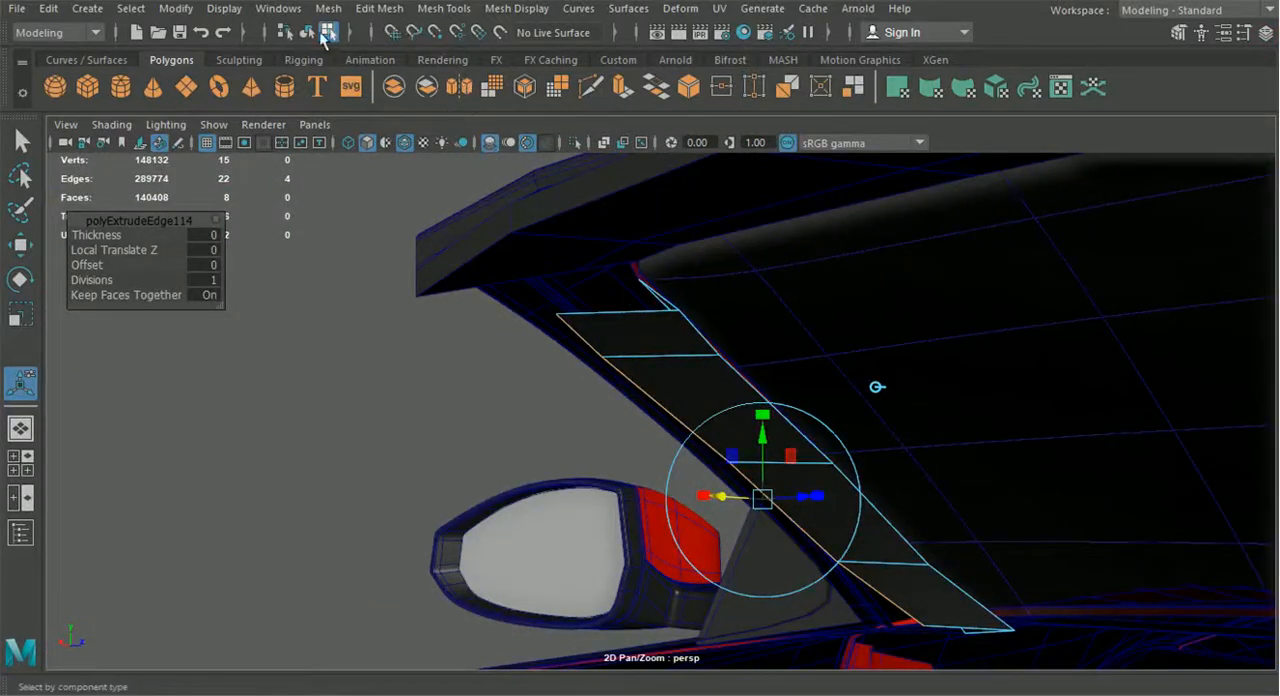
pyautogui.click(308, 31)
pyautogui.keyDown('alt'); pyautogui.moveTo(509, 200); pyautogui.dragTo(735, 412); pyautogui.keyUp('alt')
pyautogui.keyDown('shift'); pyautogui.click(749, 411); pyautogui.keyUp('shift')
pyautogui.keyDown('shift'); pyautogui.click(736, 412); pyautogui.keyUp('shift')
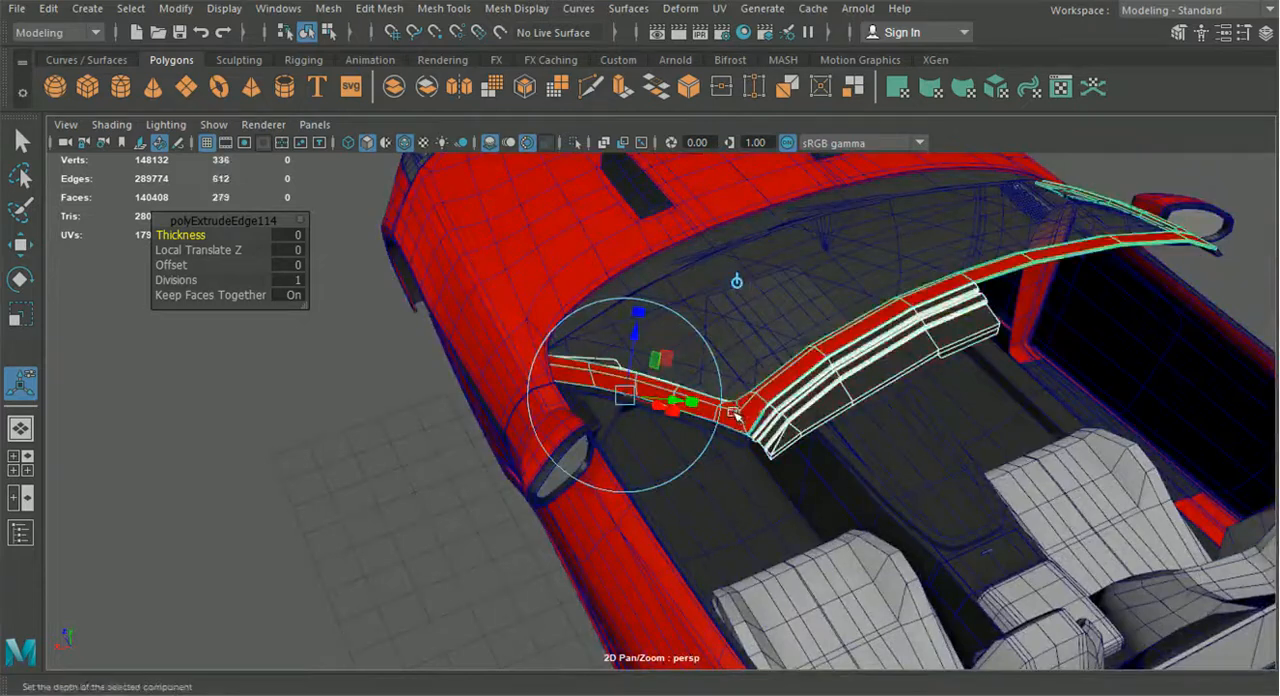
pyautogui.click(576, 143)
pyautogui.click(470, 474)
pyautogui.keyDown('alt'); pyautogui.moveTo(443, 366); pyautogui.dragTo(630, 465); pyautogui.keyUp('alt')
pyautogui.click(716, 442)
pyautogui.moveTo(710, 397); pyautogui.dragTo(990, 448, button='right')
pyautogui.click(1000, 451)
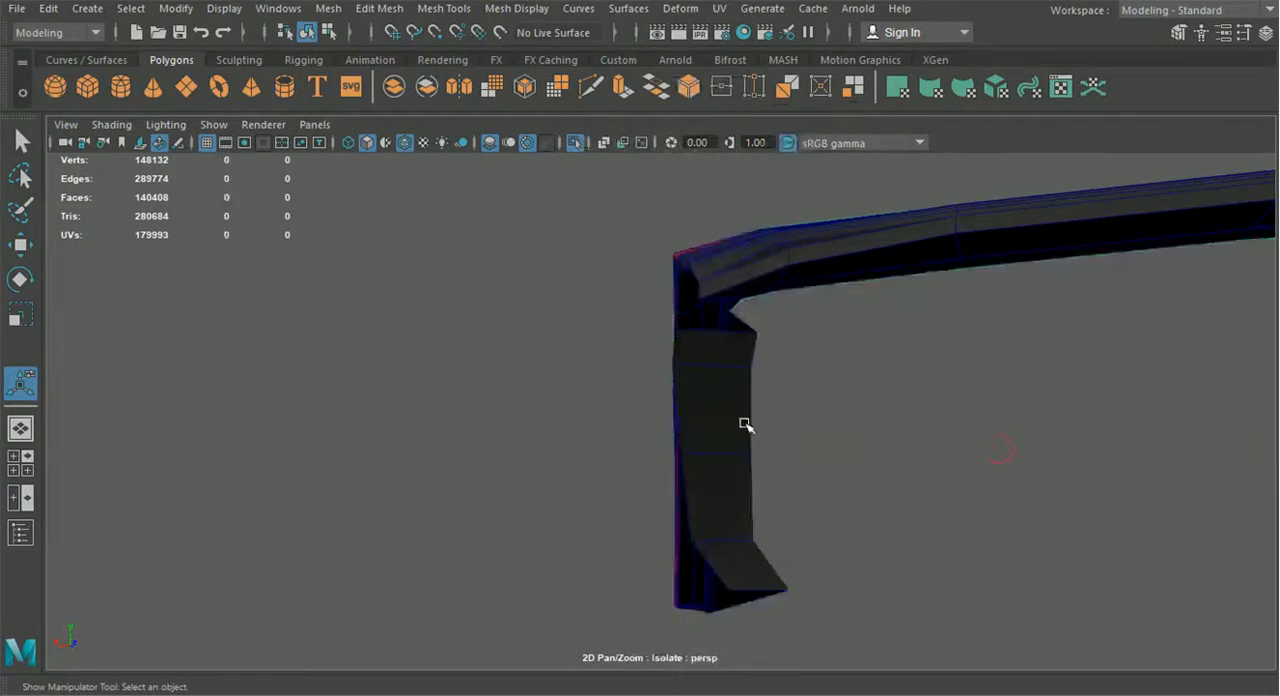
# Raise the vertex at the upper end of the pillar strip toward the red frame's underside
pyautogui.click(745, 424)
pyautogui.moveTo(745, 424); pyautogui.dragTo(666, 150, button='right')
pyautogui.keyDown('alt'); pyautogui.moveTo(682, 300); pyautogui.dragTo(779, 482); pyautogui.keyUp('alt')
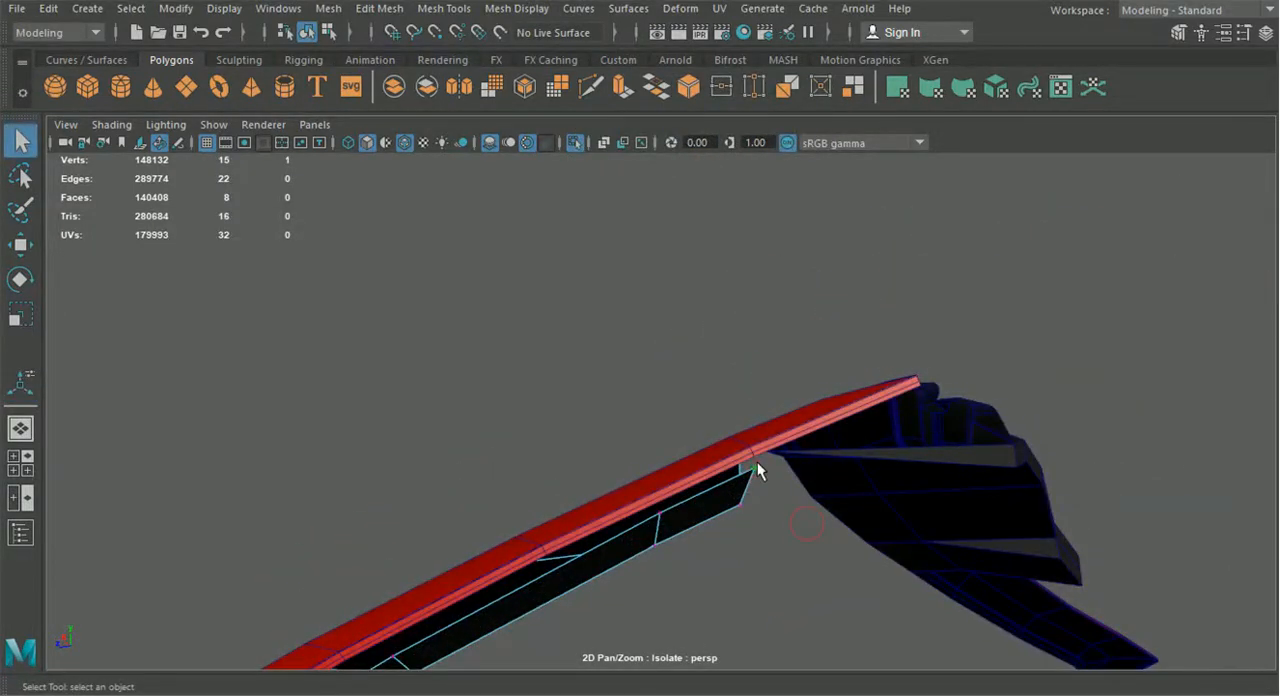
pyautogui.click(21, 244)
pyautogui.moveTo(757, 476); pyautogui.dragTo(757, 456)
# Move the remaining vertices along the strip's frame-side edge against the red frame, using vertex snapping
pyautogui.click(660, 513)
pyautogui.moveTo(660, 515); pyautogui.dragTo(548, 570)
pyautogui.scroll(-3, 565, 560)
pyautogui.keyDown('alt'); pyautogui.moveTo(548, 570); pyautogui.dragTo(931, 311, button='middle'); pyautogui.keyUp('alt')
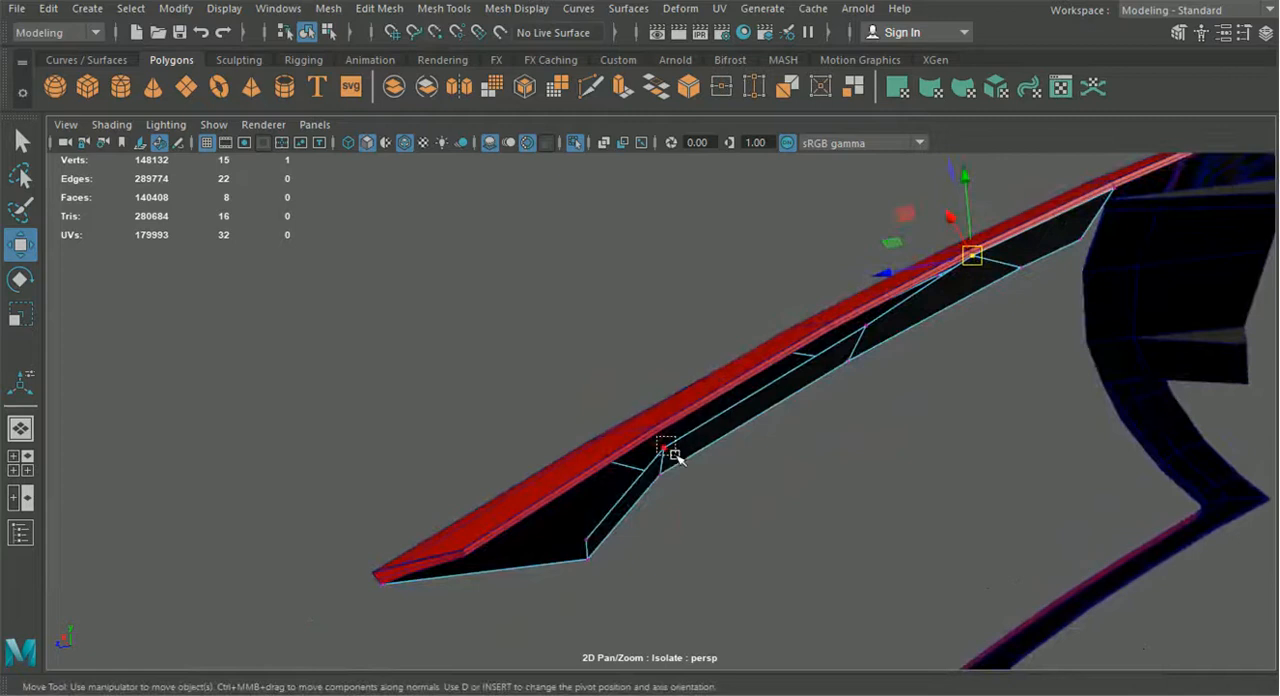
pyautogui.press('v')
pyautogui.moveTo(674, 455); pyautogui.dragTo(786, 400)
pyautogui.press('v')
pyautogui.moveTo(863, 328); pyautogui.dragTo(840, 330, button='middle')
pyautogui.moveTo(587, 543); pyautogui.dragTo(470, 557)
# Bevel the four lengthwise edges between the strip's two face rows and adjust the bevel fraction
pyautogui.scroll(-4, 826, 494)
pyautogui.keyDown('alt'); pyautogui.moveTo(826, 494); pyautogui.dragTo(571, 371); pyautogui.keyUp('alt')
pyautogui.rightClick(569, 140)
pyautogui.moveTo(558, 153); pyautogui.dragTo(567, 90, button='right')
pyautogui.keyDown('alt'); pyautogui.moveTo(358, 238); pyautogui.dragTo(367, 266, button='middle'); pyautogui.keyUp('alt')
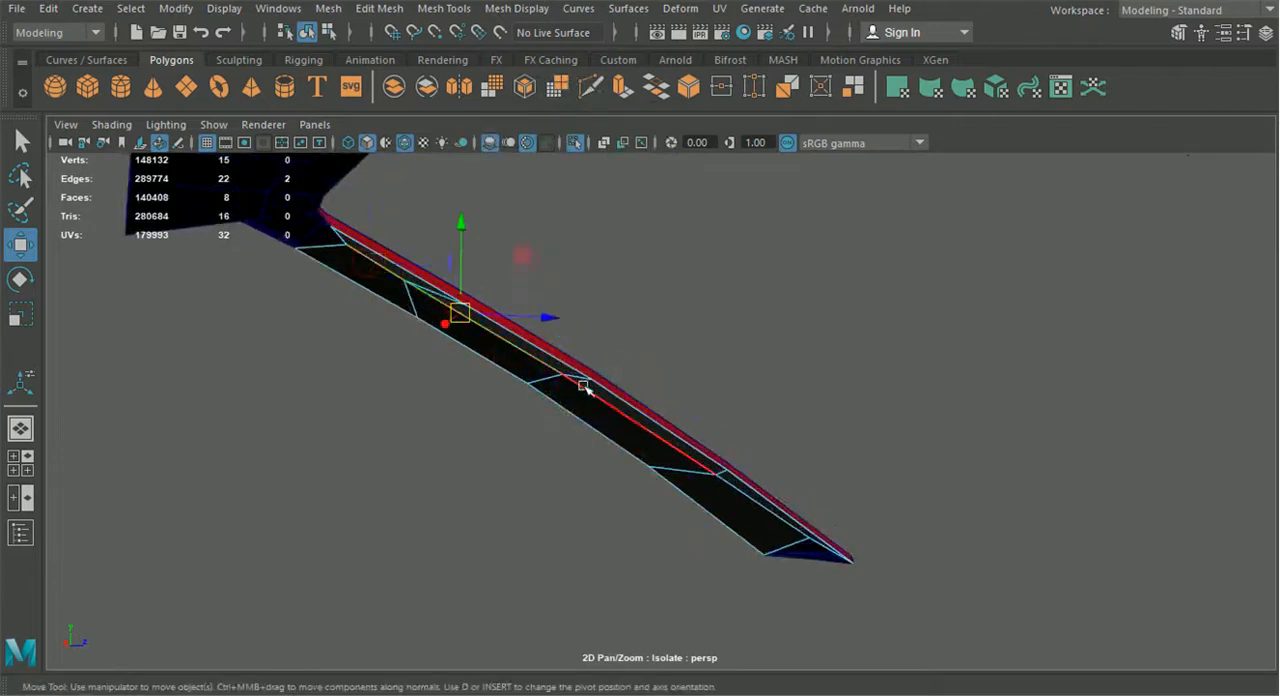
pyautogui.keyDown('alt'); pyautogui.moveTo(768, 517); pyautogui.dragTo(729, 526); pyautogui.keyUp('alt')
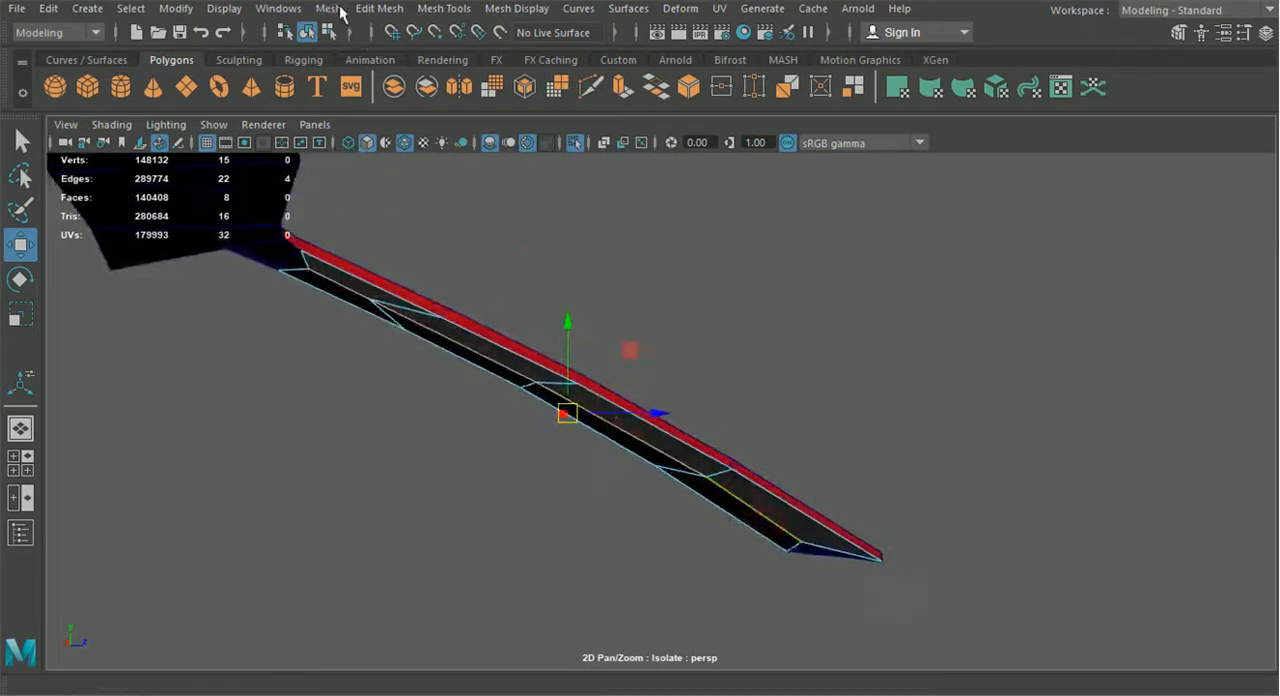
pyautogui.click(378, 9)
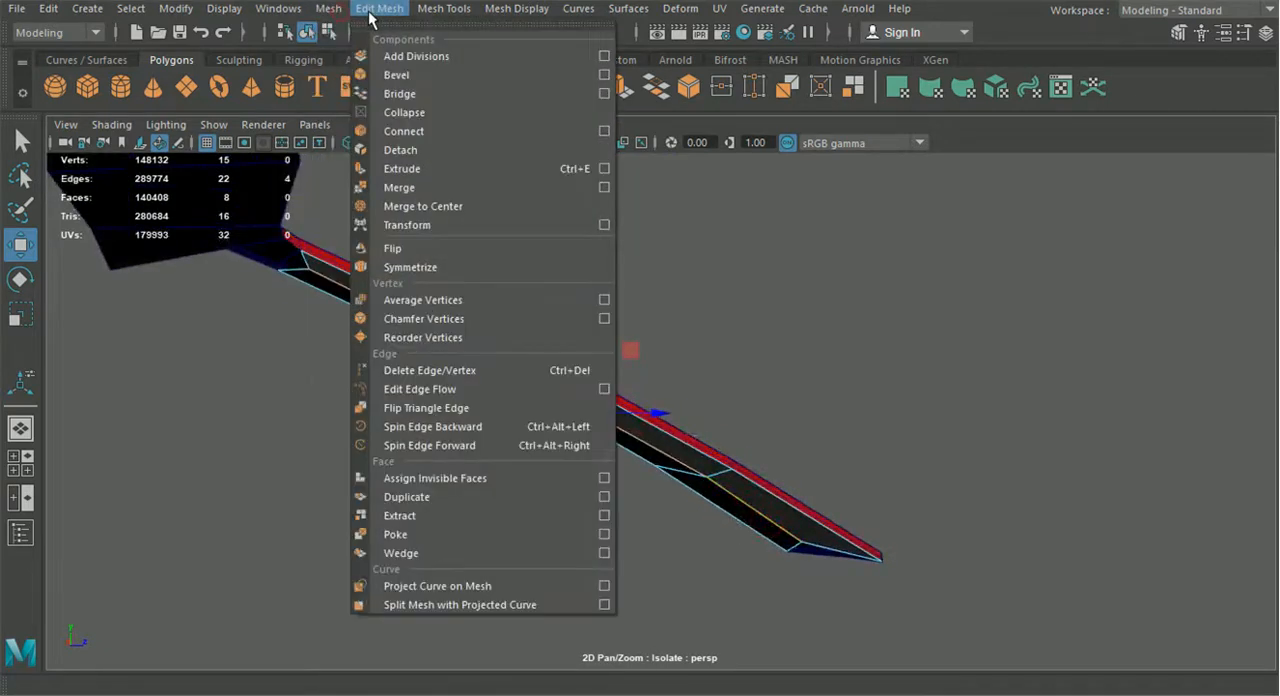
pyautogui.click(417, 82)
pyautogui.keyDown('alt'); pyautogui.moveTo(569, 277); pyautogui.dragTo(522, 279); pyautogui.keyUp('alt')
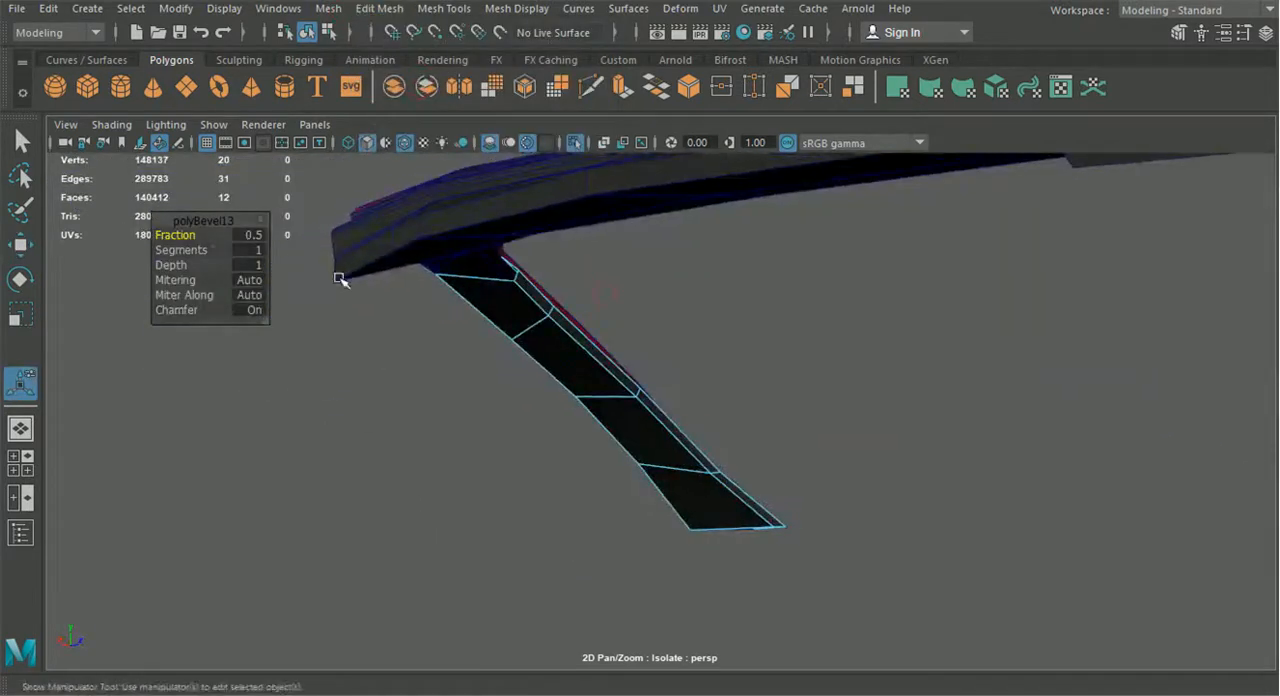
pyautogui.keyDown('alt'); pyautogui.moveTo(190, 236); pyautogui.dragTo(588, 357); pyautogui.keyUp('alt')
# Shift the two upper vertices on the strip's beveled edge lengthwise along the pillar
pyautogui.moveTo(602, 327); pyautogui.dragTo(521, 137, button='right')
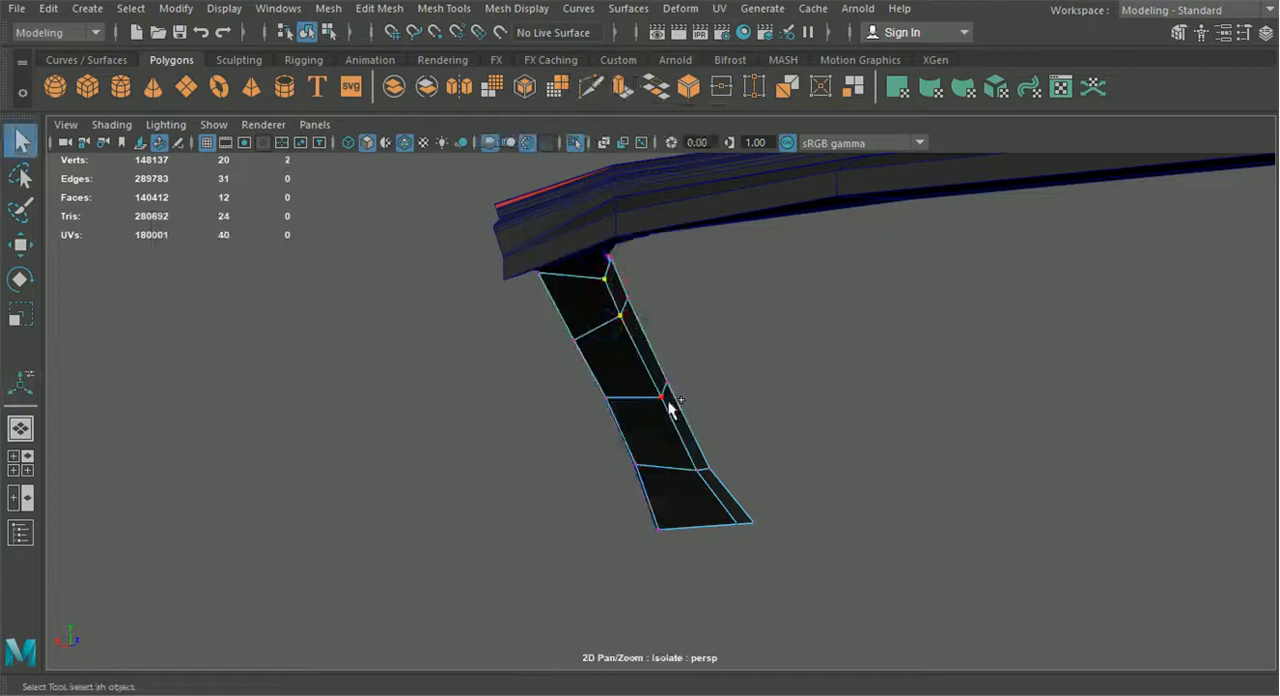
pyautogui.click(28, 255)
pyautogui.keyDown('alt'); pyautogui.moveTo(520, 408); pyautogui.dragTo(708, 431); pyautogui.keyUp('alt')
pyautogui.moveTo(618, 432); pyautogui.dragTo(327, 199)
pyautogui.keyDown('shift'); pyautogui.click(372, 392); pyautogui.keyUp('shift')
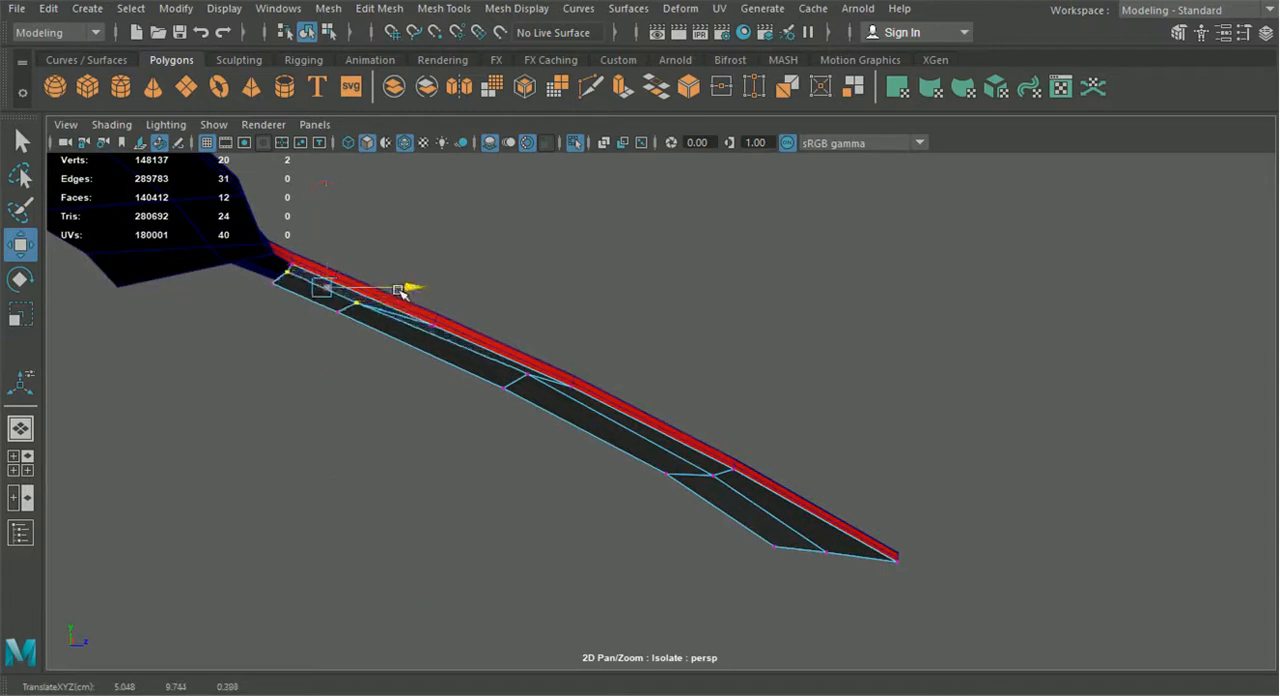
# Adjust the height of the beveled edge's two lower vertices and bring the whole car back into view
pyautogui.click(521, 377)
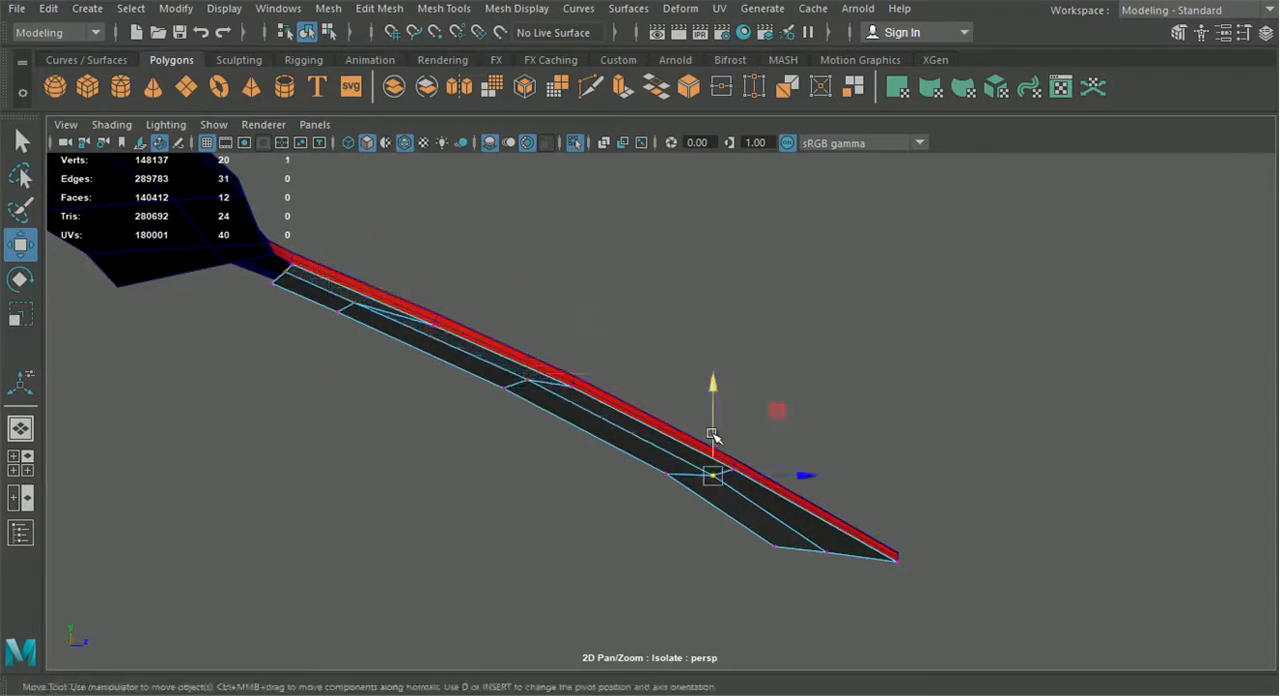
pyautogui.keyDown('alt'); pyautogui.moveTo(714, 433); pyautogui.dragTo(449, 483); pyautogui.keyUp('alt')
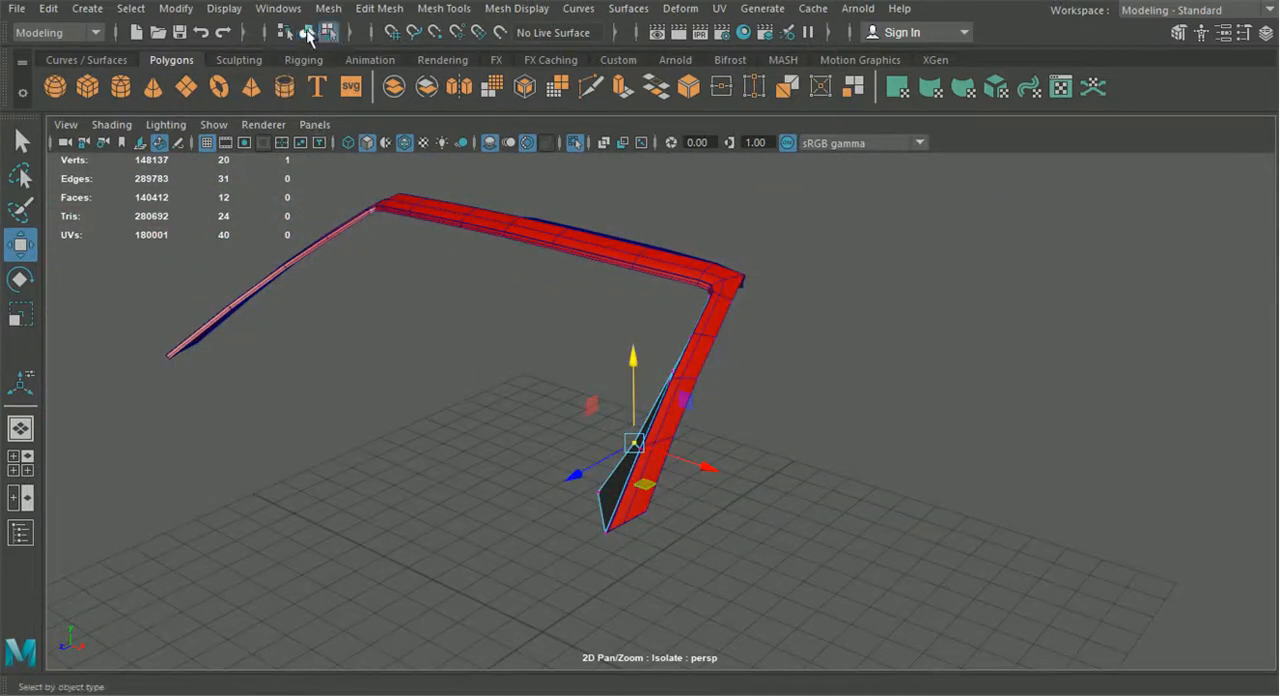
pyautogui.click(575, 142)
pyautogui.press('f')
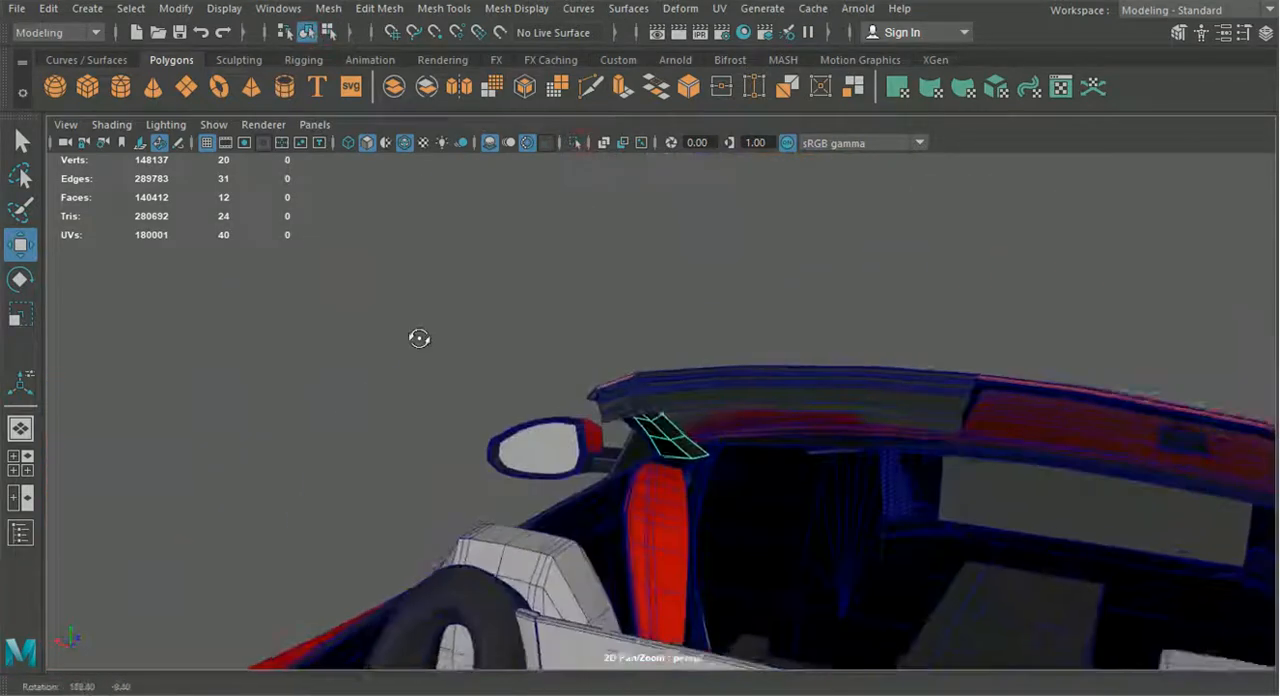
# Isolate the inner side-pillar strip together with the windshield header trim and the red frame
pyautogui.keyDown('shift'); pyautogui.click(672, 414); pyautogui.keyUp('shift')
pyautogui.keyDown('alt'); pyautogui.moveTo(672, 416); pyautogui.dragTo(608, 402); pyautogui.keyUp('alt')
pyautogui.keyDown('shift'); pyautogui.click(797, 422); pyautogui.keyUp('shift')
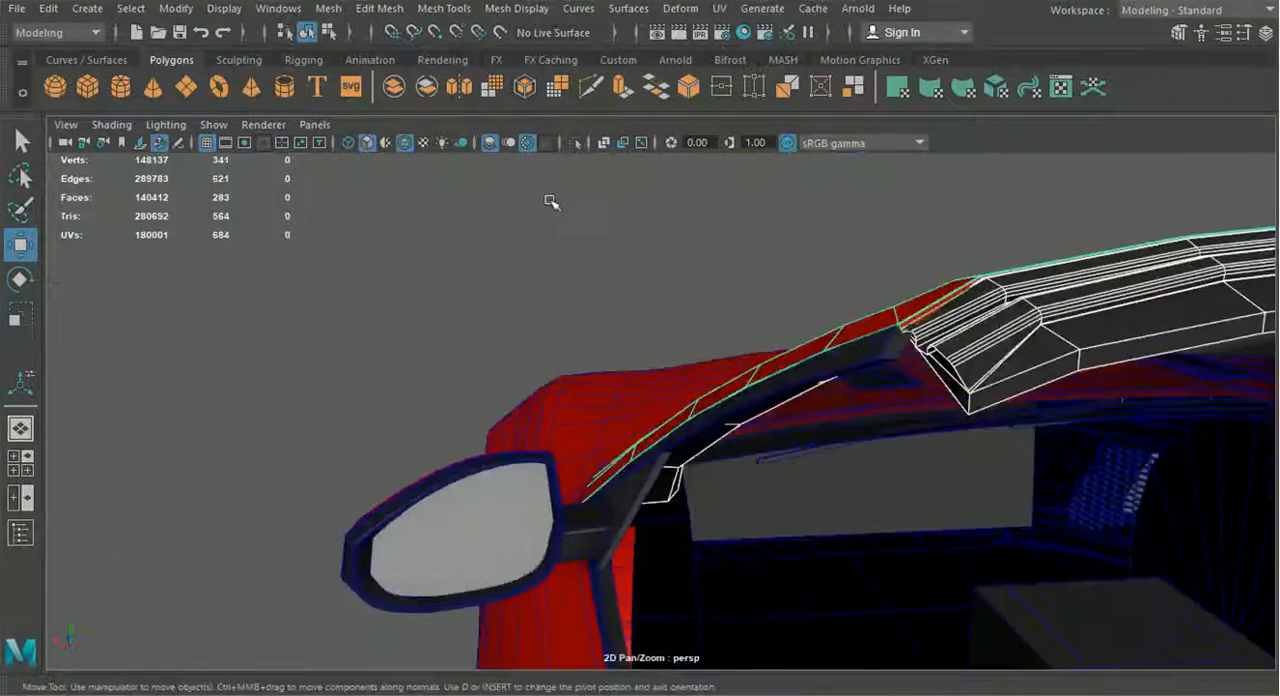
pyautogui.click(572, 143)
pyautogui.keyDown('alt'); pyautogui.moveTo(691, 297); pyautogui.dragTo(734, 424); pyautogui.keyUp('alt')
pyautogui.click(555, 347)
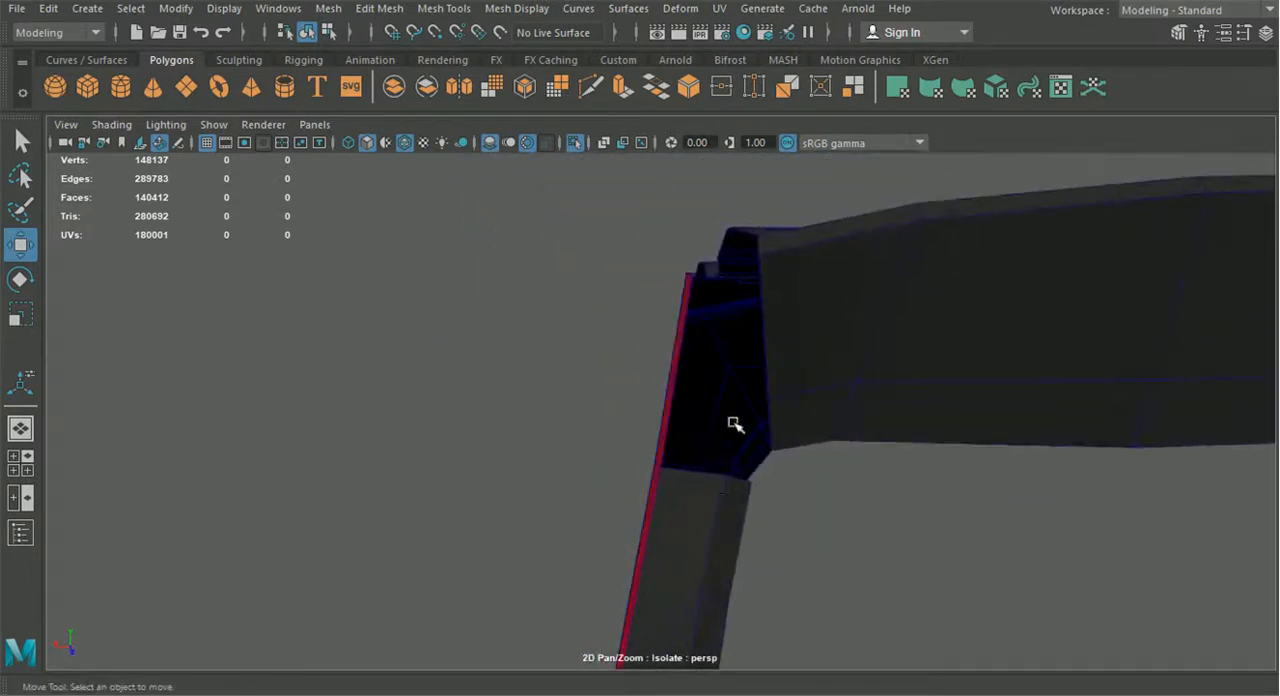
# Extrude the edges at the pillar strip's upper end and pull the new faces toward the header trim
pyautogui.click(716, 490)
pyautogui.moveTo(711, 498); pyautogui.dragTo(640, 142, button='right')
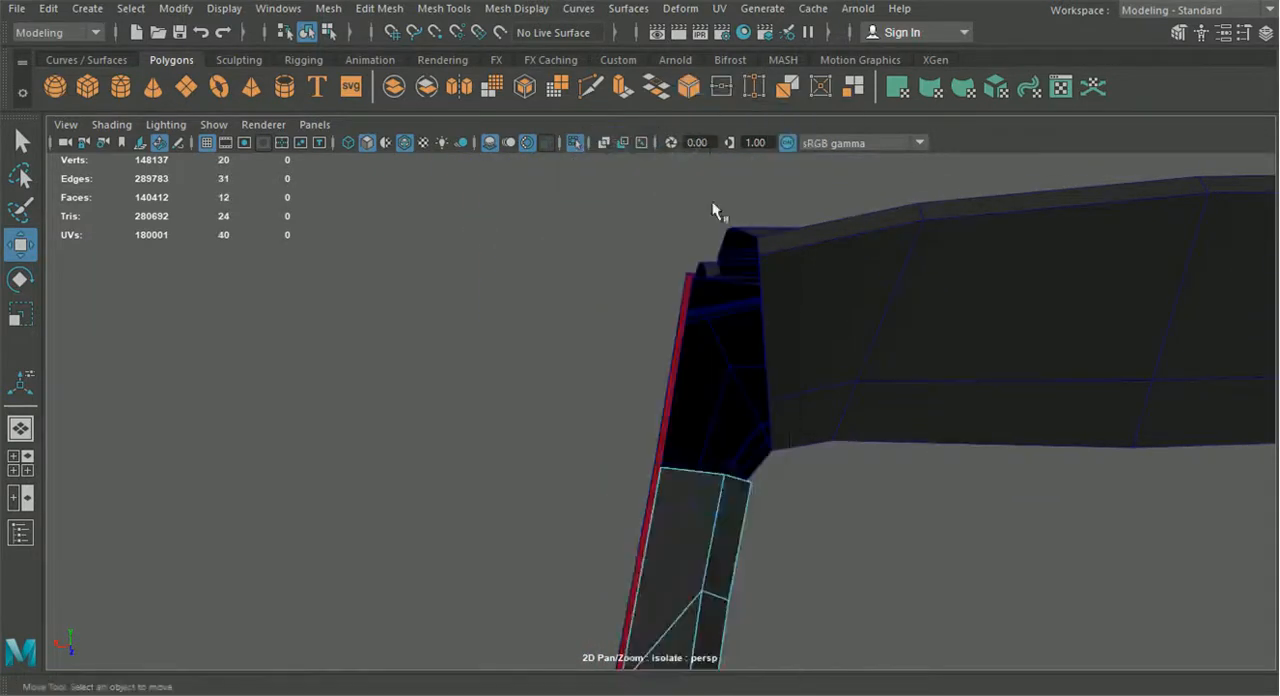
pyautogui.keyDown('shift'); pyautogui.click(742, 480); pyautogui.keyUp('shift')
pyautogui.keyDown('alt'); pyautogui.moveTo(742, 480); pyautogui.dragTo(551, 527); pyautogui.keyUp('alt')
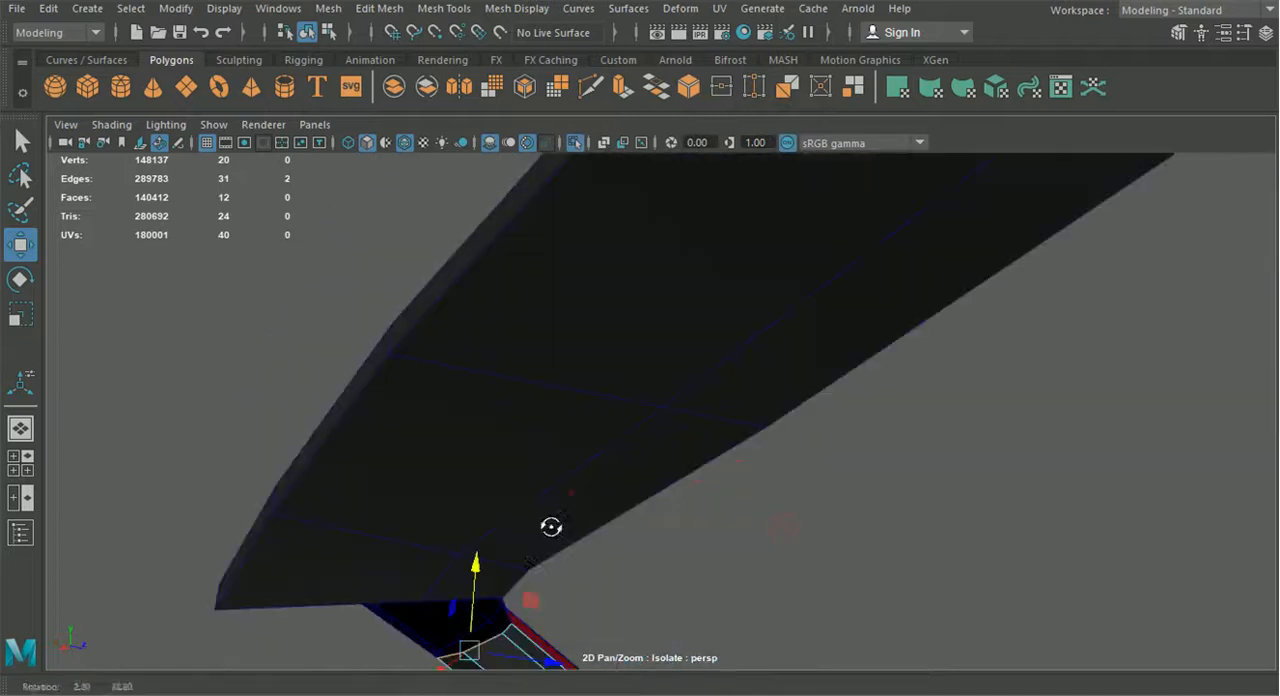
pyautogui.hotkey('ctrl', 'e')
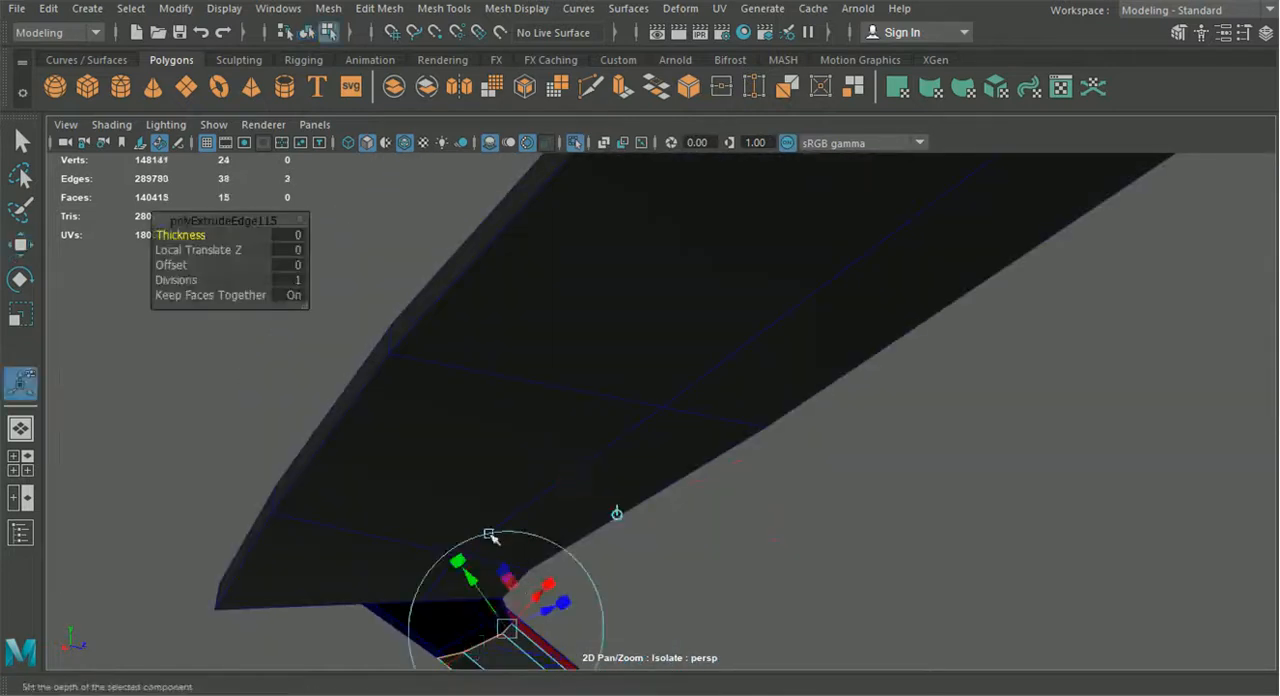
pyautogui.keyDown('alt'); pyautogui.moveTo(489, 534); pyautogui.dragTo(614, 441); pyautogui.keyUp('alt')
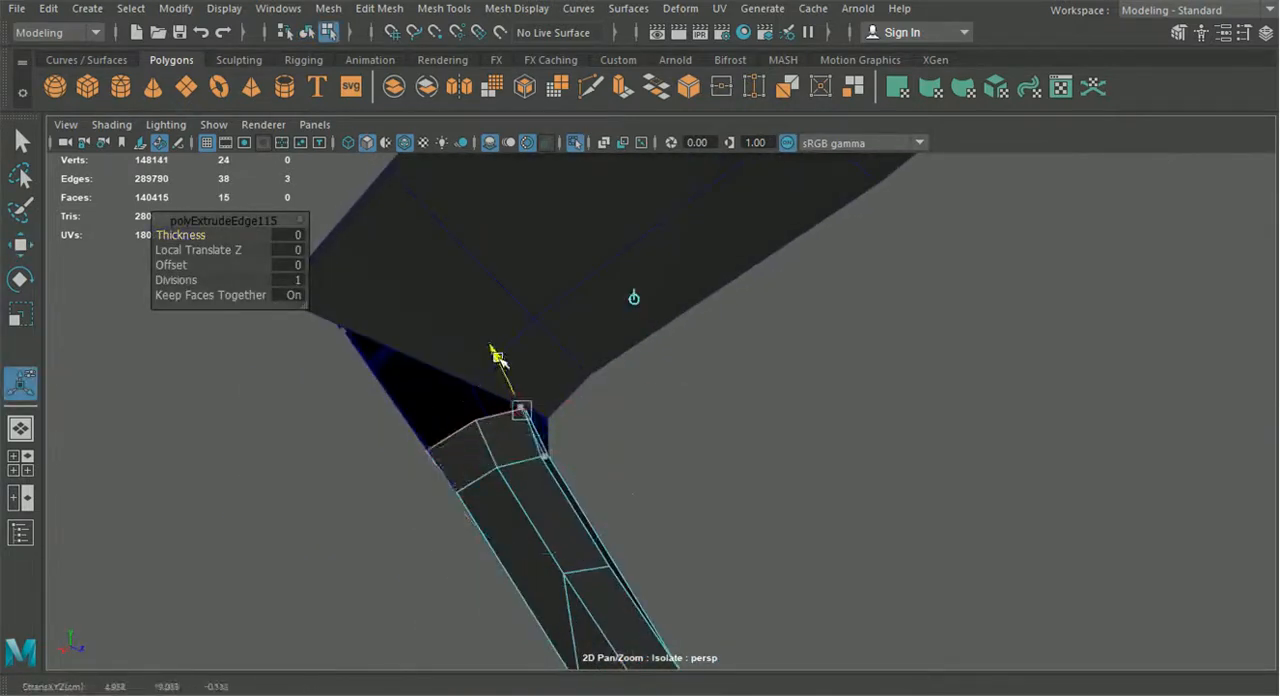
# Snap the extruded end's vertices onto the header trim's end edge and the red frame's corner
pyautogui.moveTo(487, 140); pyautogui.dragTo(408, 201, button='right')
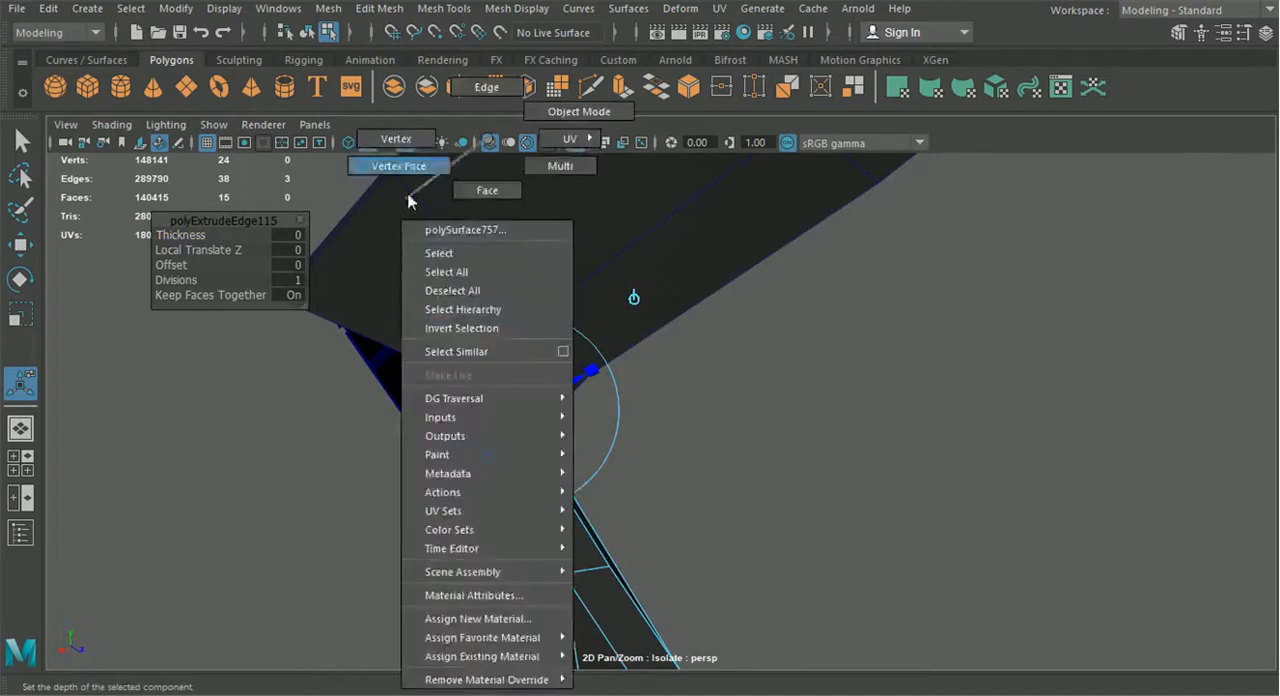
pyautogui.moveTo(405, 150); pyautogui.dragTo(398, 140, button='right')
pyautogui.keyDown('alt'); pyautogui.moveTo(546, 418); pyautogui.dragTo(443, 397); pyautogui.keyUp('alt')
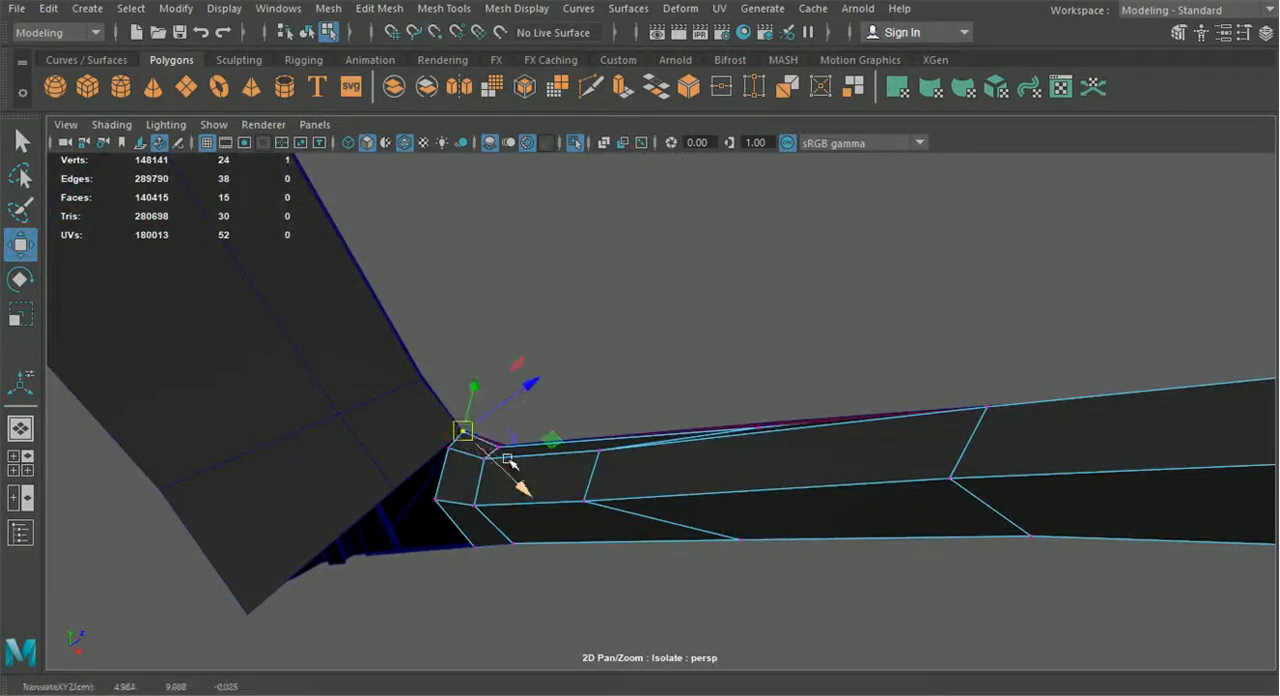
pyautogui.click(500, 448)
pyautogui.moveTo(503, 451); pyautogui.dragTo(605, 315)
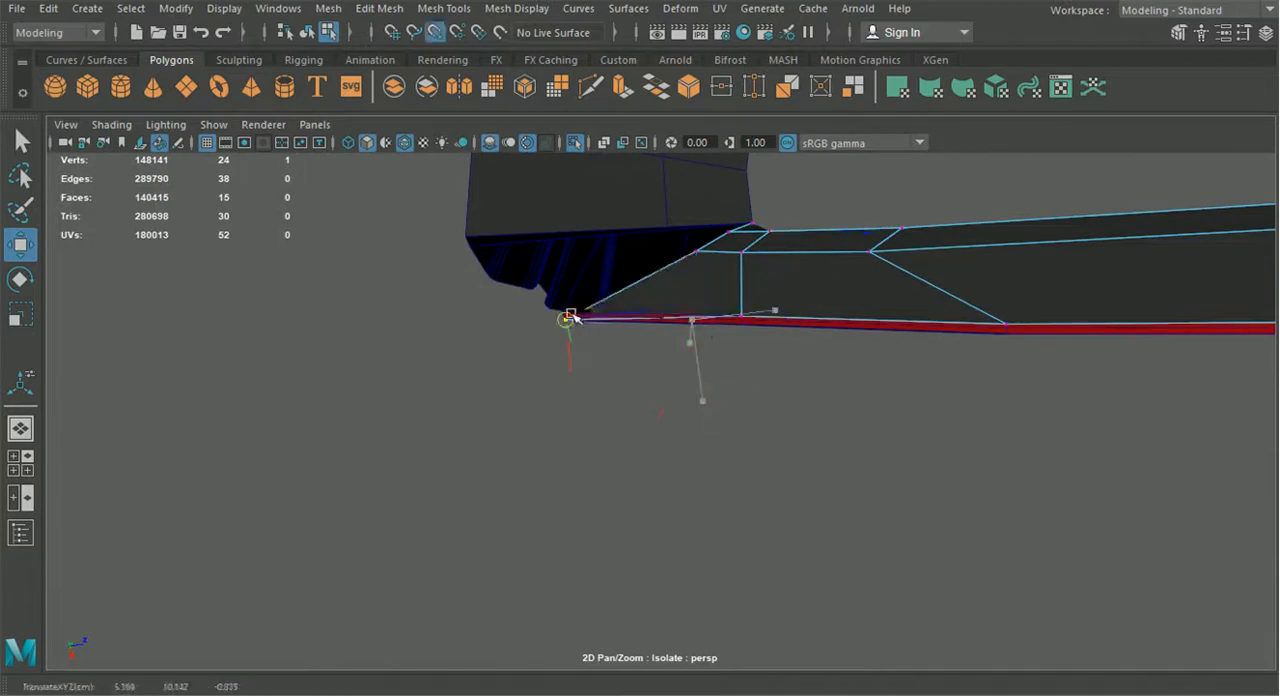
pyautogui.keyDown('alt'); pyautogui.moveTo(573, 355); pyautogui.dragTo(574, 434); pyautogui.keyUp('alt')
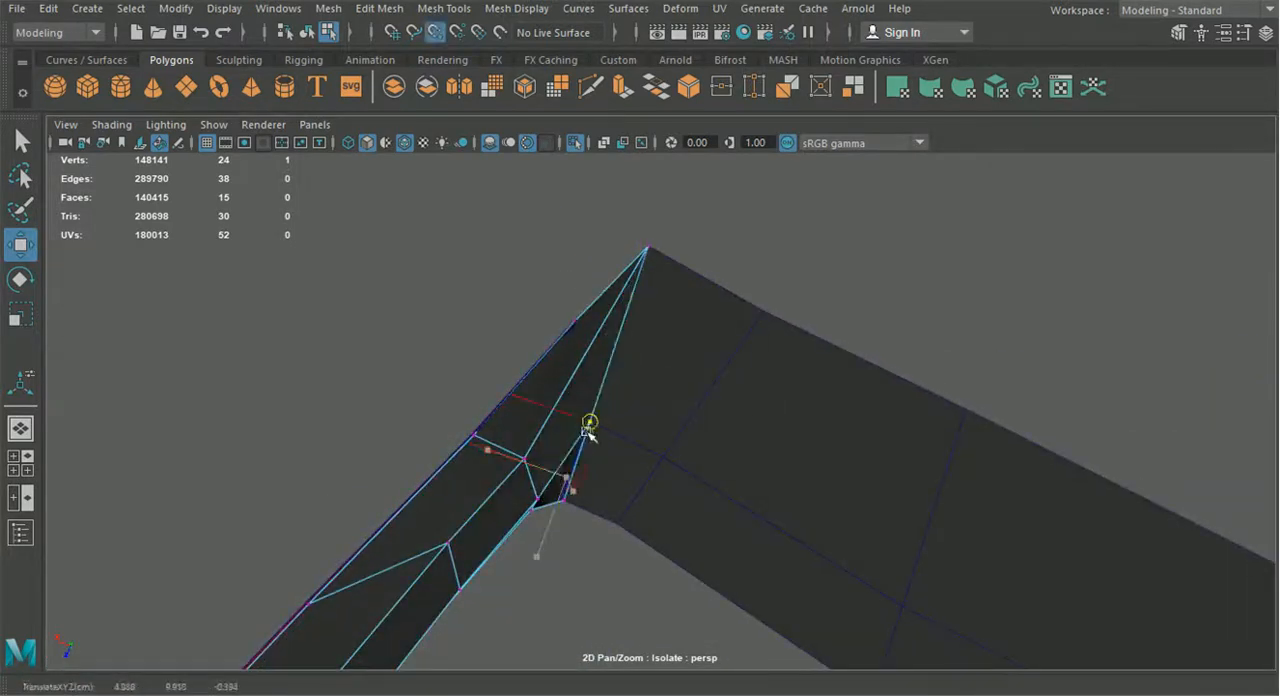
# Adjust the height of the strip's lower-edge vertices where it flares into the header trim
pyautogui.keyDown('alt'); pyautogui.moveTo(633, 499); pyautogui.dragTo(719, 455); pyautogui.keyUp('alt')
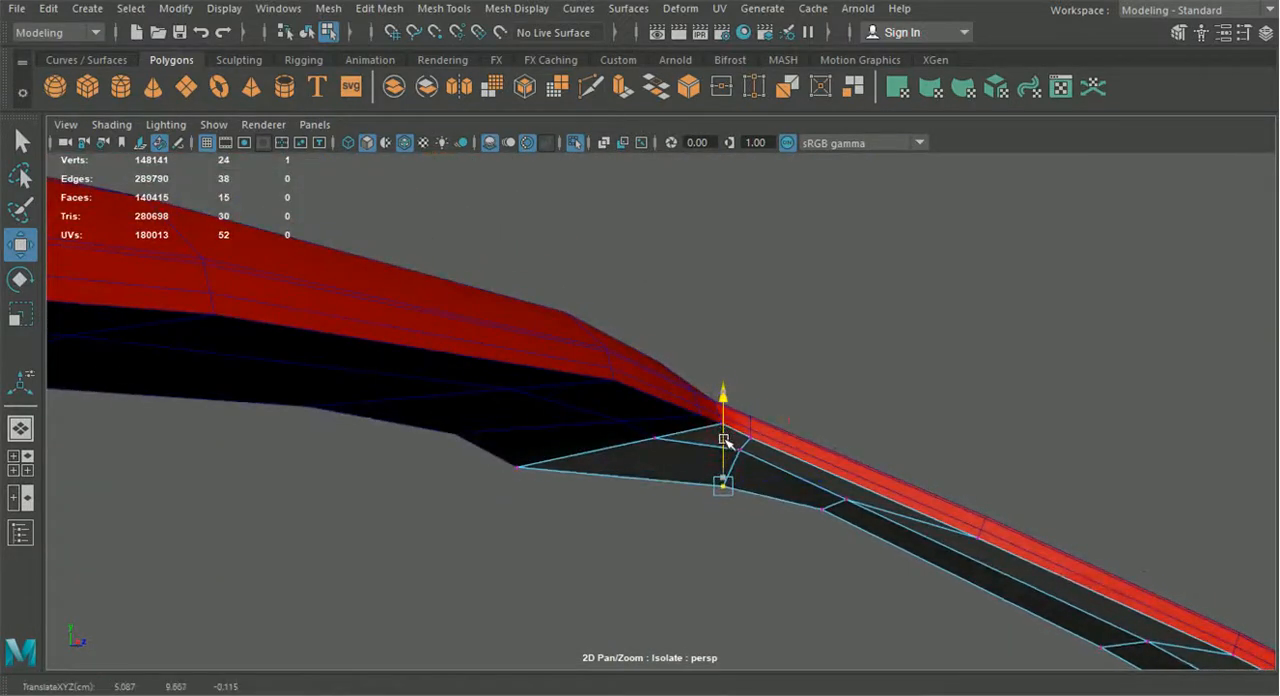
pyautogui.keyDown('alt'); pyautogui.moveTo(625, 508); pyautogui.dragTo(537, 459); pyautogui.keyUp('alt')
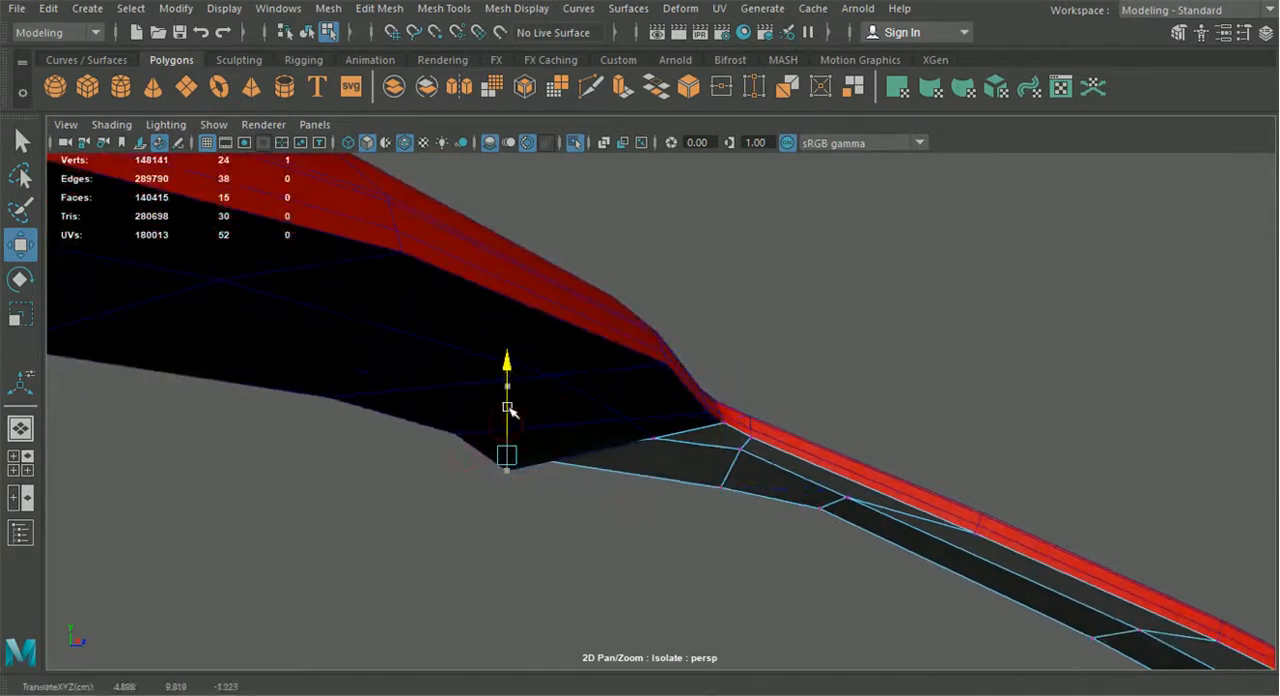
pyautogui.keyDown('alt'); pyautogui.moveTo(508, 407); pyautogui.dragTo(830, 470); pyautogui.keyUp('alt')
pyautogui.keyDown('alt'); pyautogui.moveTo(830, 470); pyautogui.dragTo(756, 428, button='middle'); pyautogui.keyUp('alt')
# Adjust the header trim's lower corner vertex to meet the end of the pillar strip
pyautogui.scroll(3, 748, 456)
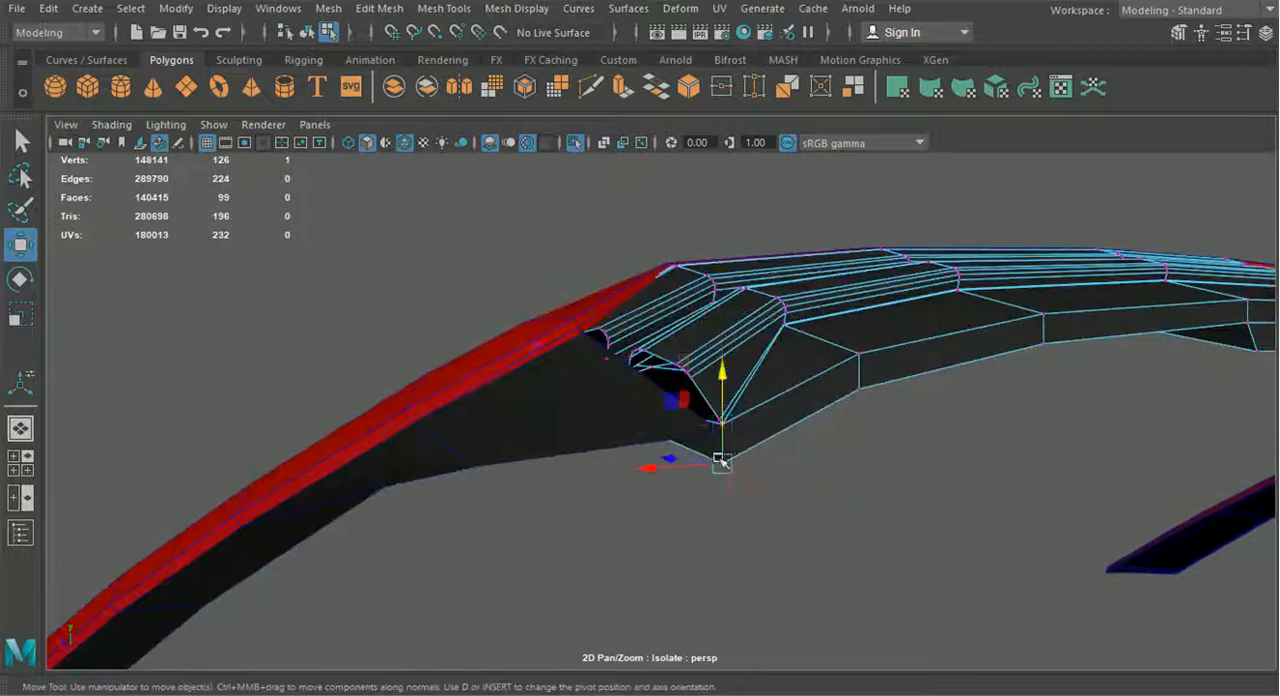
pyautogui.keyDown('alt'); pyautogui.moveTo(830, 429); pyautogui.dragTo(681, 479); pyautogui.keyUp('alt')
pyautogui.keyDown('alt'); pyautogui.moveTo(808, 529); pyautogui.dragTo(597, 440, button='middle'); pyautogui.keyUp('alt')
pyautogui.moveTo(597, 440)
pyautogui.keyDown('alt'); pyautogui.mouseDown()
pyautogui.moveTo(580, 460)
pyautogui.moveTo(588, 448)
pyautogui.mouseUp(); pyautogui.keyUp('alt')
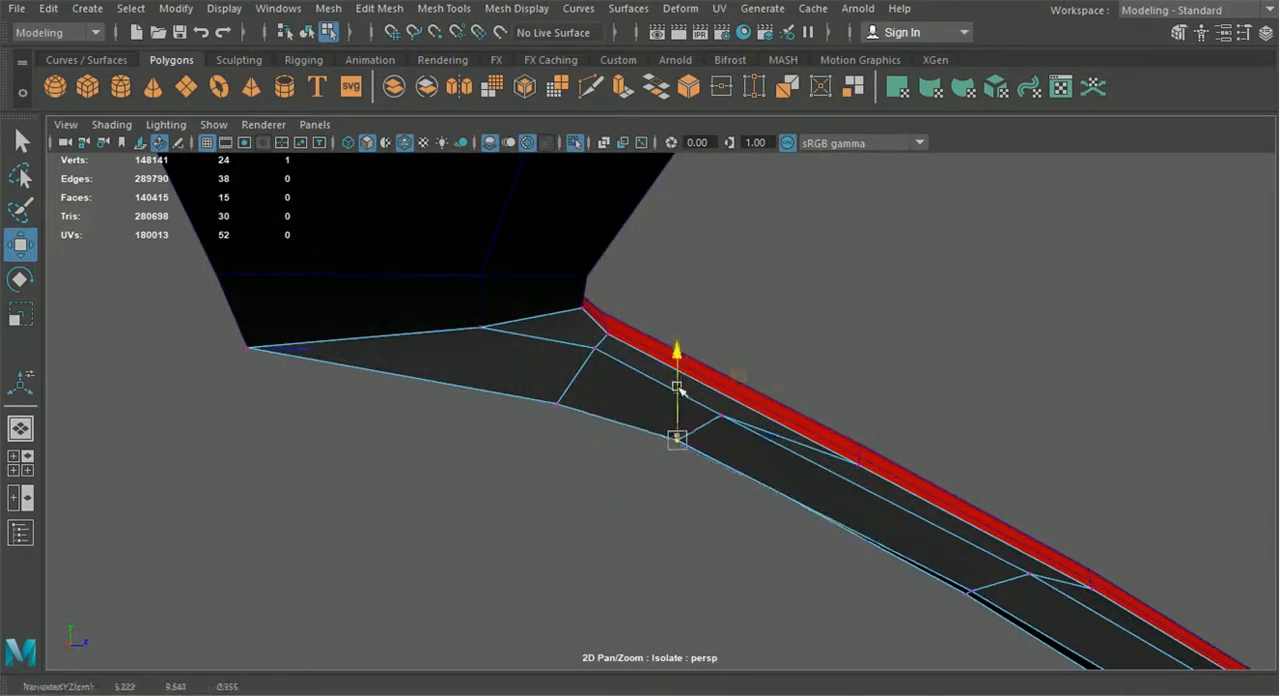
# Reposition the vertices along the strip's lower edge to smooth its curve into the header trim
pyautogui.keyDown('alt'); pyautogui.moveTo(679, 393); pyautogui.dragTo(864, 459); pyautogui.keyUp('alt')
pyautogui.moveTo(503, 412); pyautogui.dragTo(480, 416)
pyautogui.moveTo(562, 352); pyautogui.dragTo(564, 370)
pyautogui.keyDown('alt'); pyautogui.moveTo(803, 501); pyautogui.dragTo(385, 492); pyautogui.keyUp('alt')
pyautogui.keyDown('alt'); pyautogui.moveTo(790, 569); pyautogui.dragTo(866, 434); pyautogui.keyUp('alt')
pyautogui.scroll(4, 866, 434)
# Snap the strip's frame-side vertex beside the header trim against the red frame and return to whole-object selection
pyautogui.keyDown('alt'); pyautogui.moveTo(866, 434); pyautogui.dragTo(763, 594, button='middle'); pyautogui.keyUp('alt')
pyautogui.scroll(3, 760, 597)
pyautogui.keyDown('alt'); pyautogui.moveTo(761, 543); pyautogui.dragTo(760, 547, button='middle'); pyautogui.keyUp('alt')
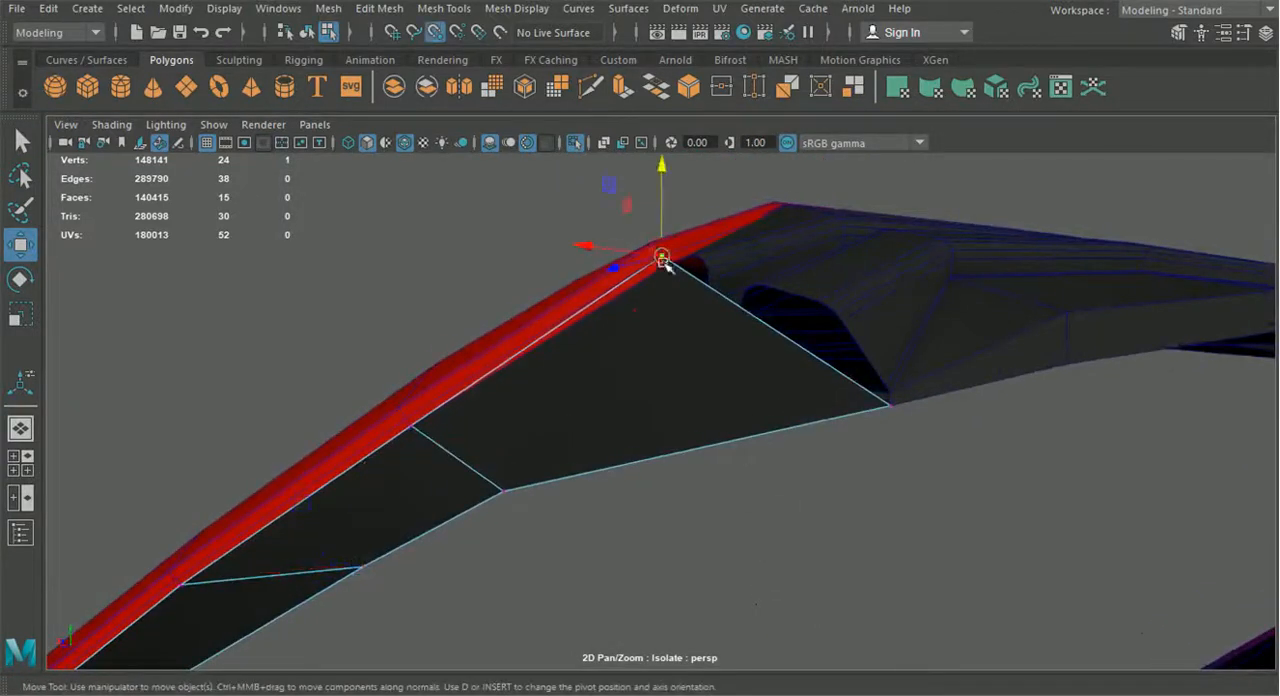
pyautogui.moveTo(662, 257); pyautogui.dragTo(664, 284)
pyautogui.scroll(-5, 668, 394)
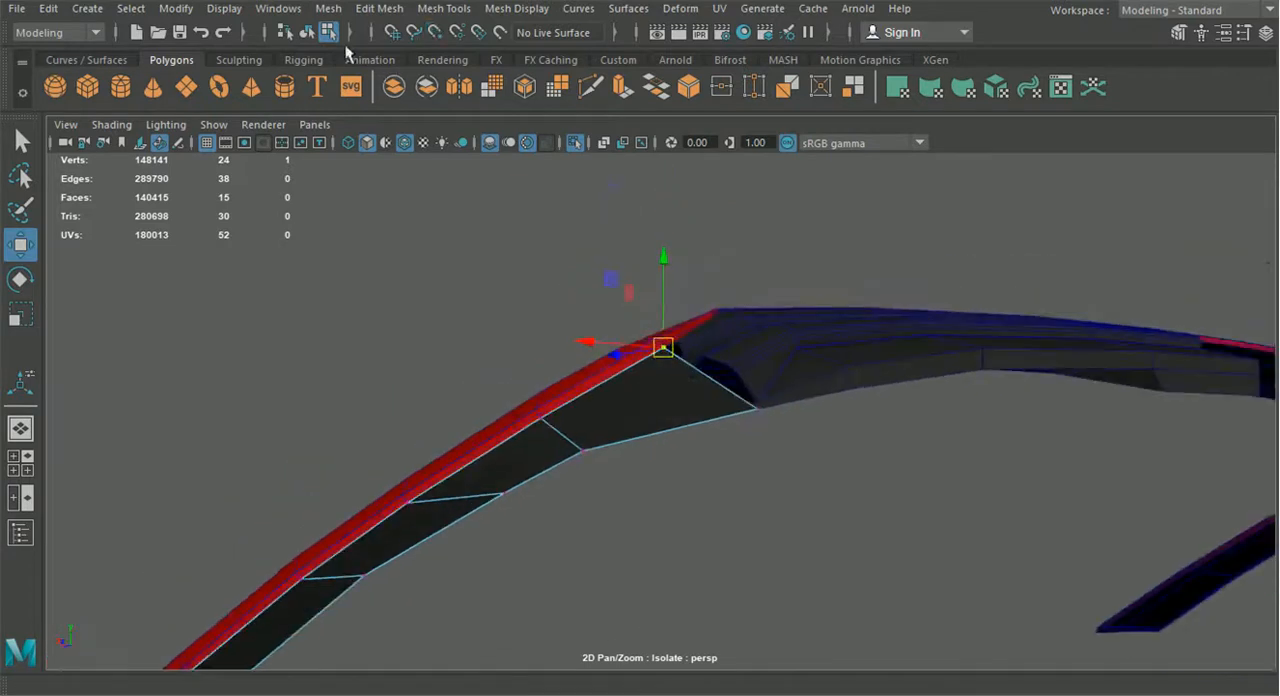
pyautogui.click(569, 339)
pyautogui.keyDown('alt'); pyautogui.moveTo(569, 339); pyautogui.dragTo(683, 420); pyautogui.keyUp('alt')
# Check the joint between the pillar strip and header trim up close, and end the isolation to show the whole car
pyautogui.scroll(10, 683, 420)
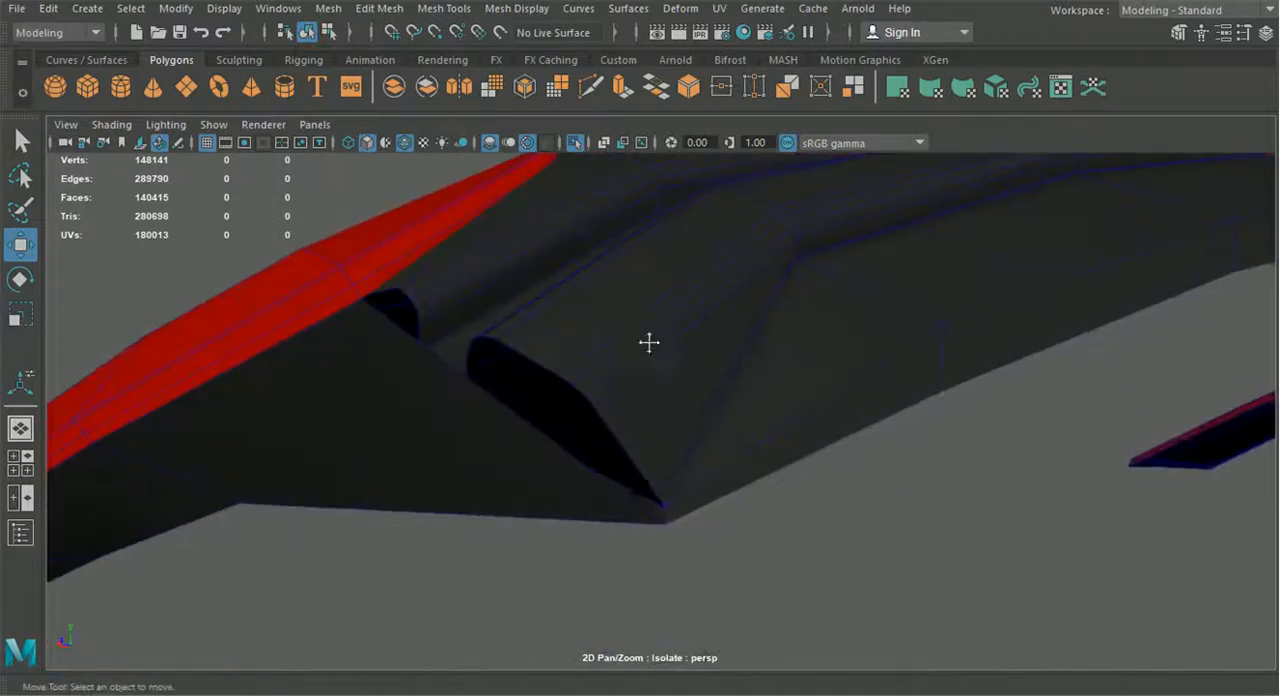
pyautogui.scroll(-3, 327, 313)
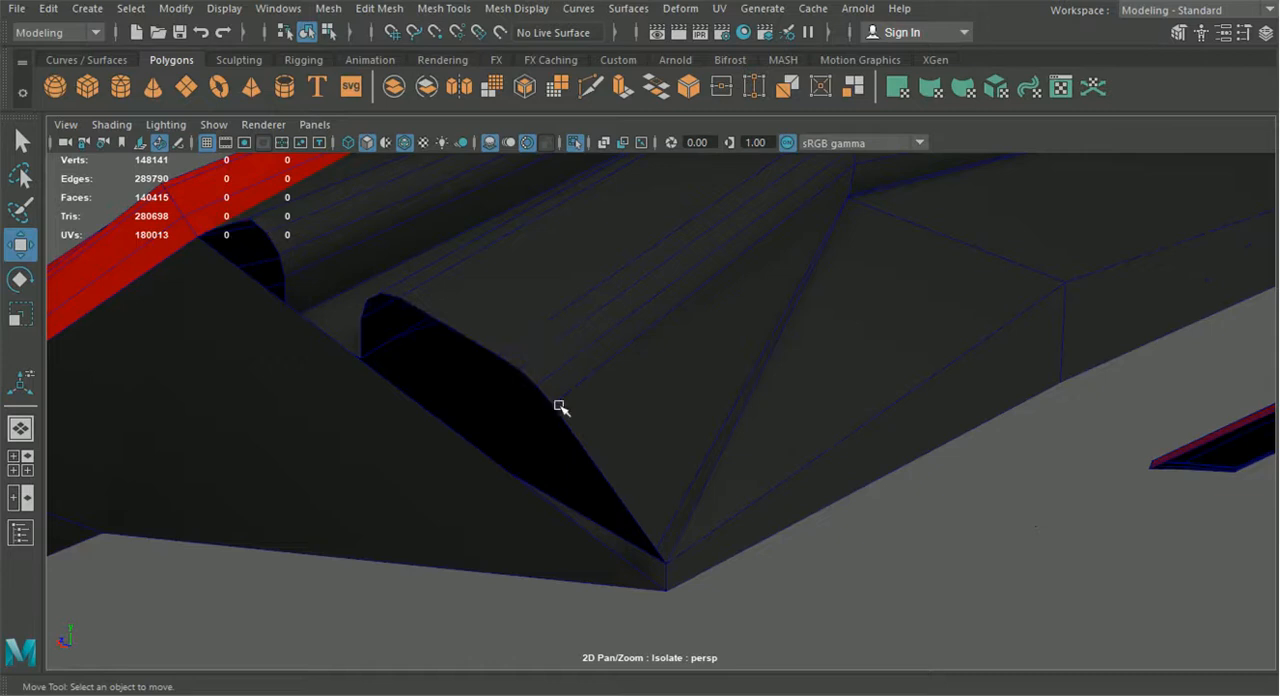
pyautogui.scroll(-3, 463, 427)
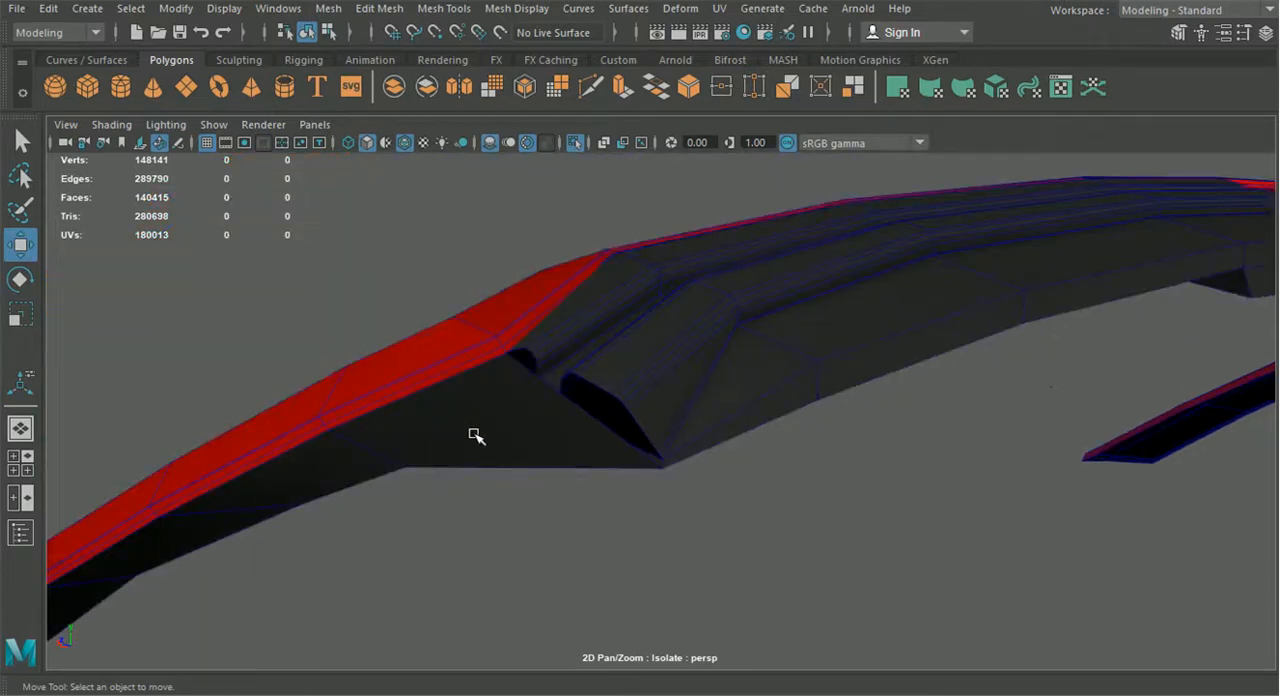
pyautogui.scroll(-10, 474, 434)
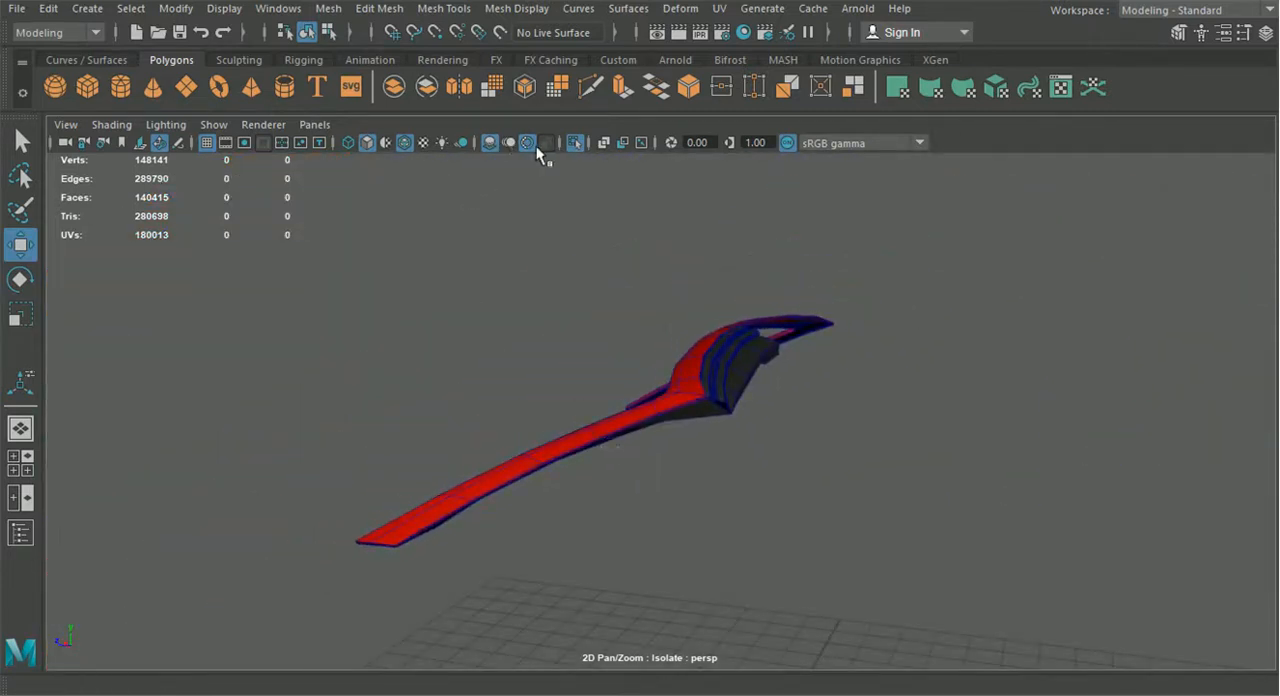
pyautogui.click(565, 146)
# Select the curved bar-shaped piece inside the cabin, near the dashboard
pyautogui.keyDown('alt'); pyautogui.moveTo(594, 400); pyautogui.dragTo(509, 430); pyautogui.keyUp('alt')
pyautogui.scroll(5, 512, 432)
pyautogui.keyDown('alt'); pyautogui.moveTo(620, 457); pyautogui.dragTo(668, 401); pyautogui.keyUp('alt')
pyautogui.keyDown('alt'); pyautogui.moveTo(660, 478); pyautogui.dragTo(766, 480); pyautogui.keyUp('alt')
pyautogui.click(780, 470)
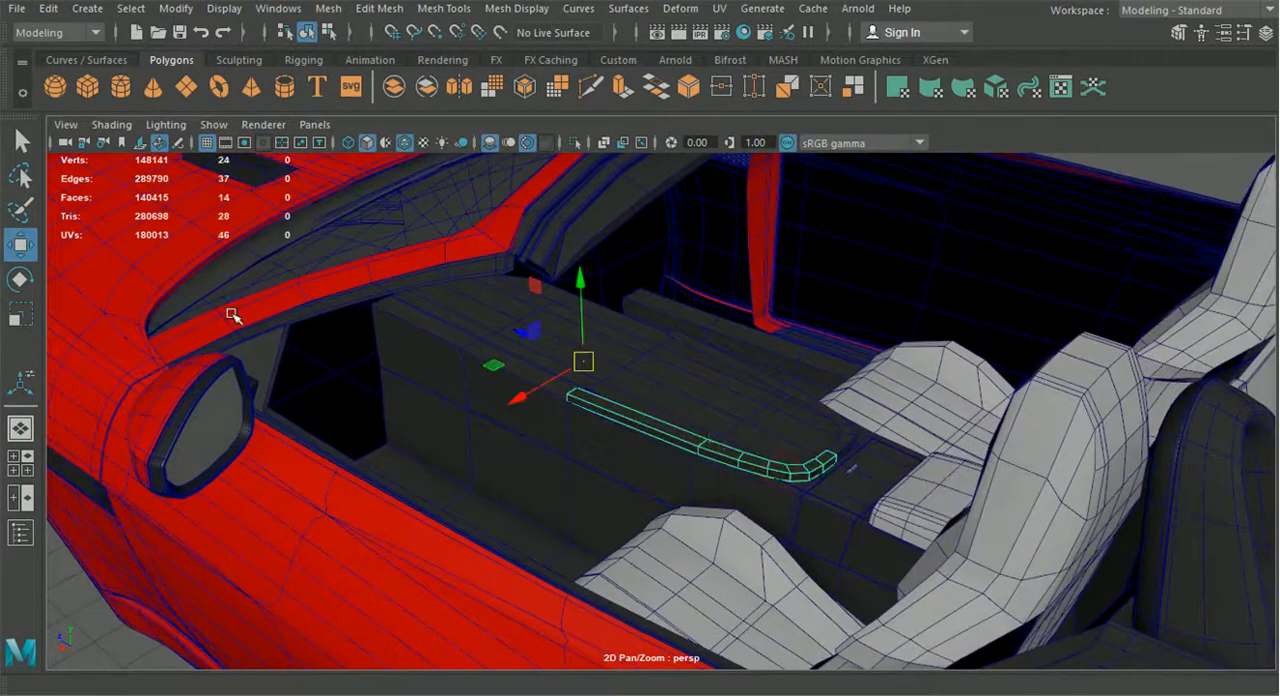
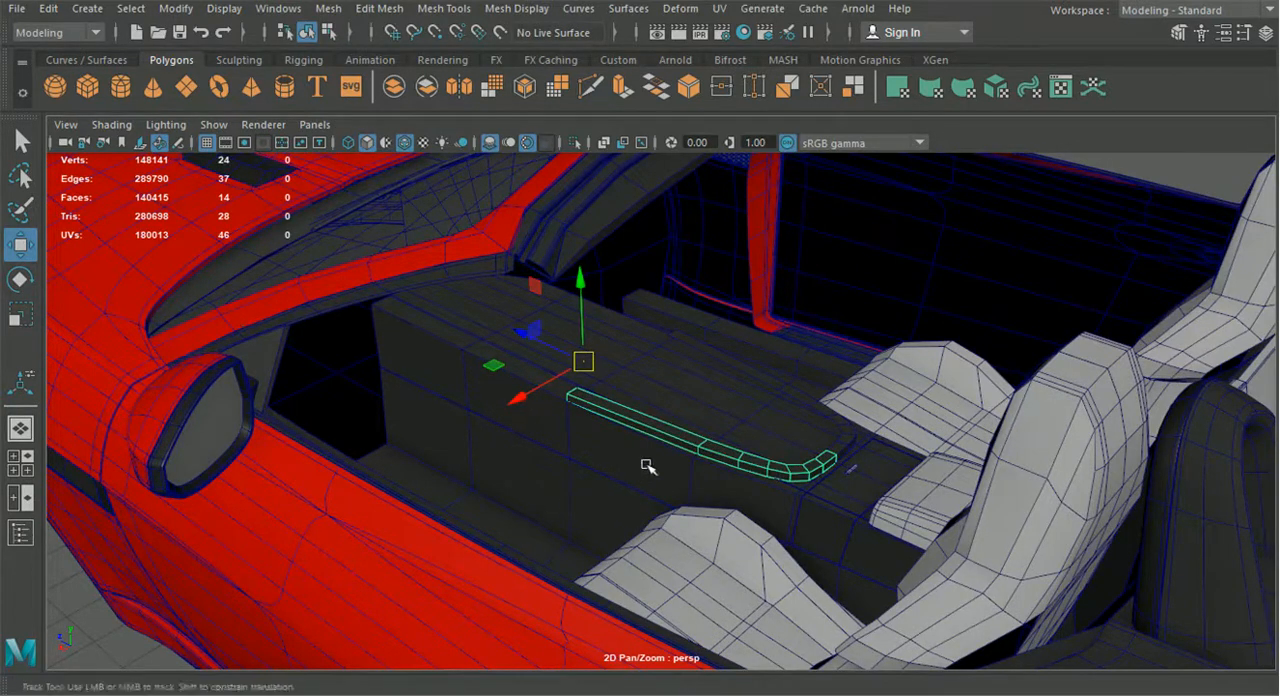
# Examine the curved bar on the centre console from several sides to judge where it should be extended upward
pyautogui.scroll(2, 630, 450)
pyautogui.scroll(3, 714, 443)
pyautogui.scroll(2, 690, 442)
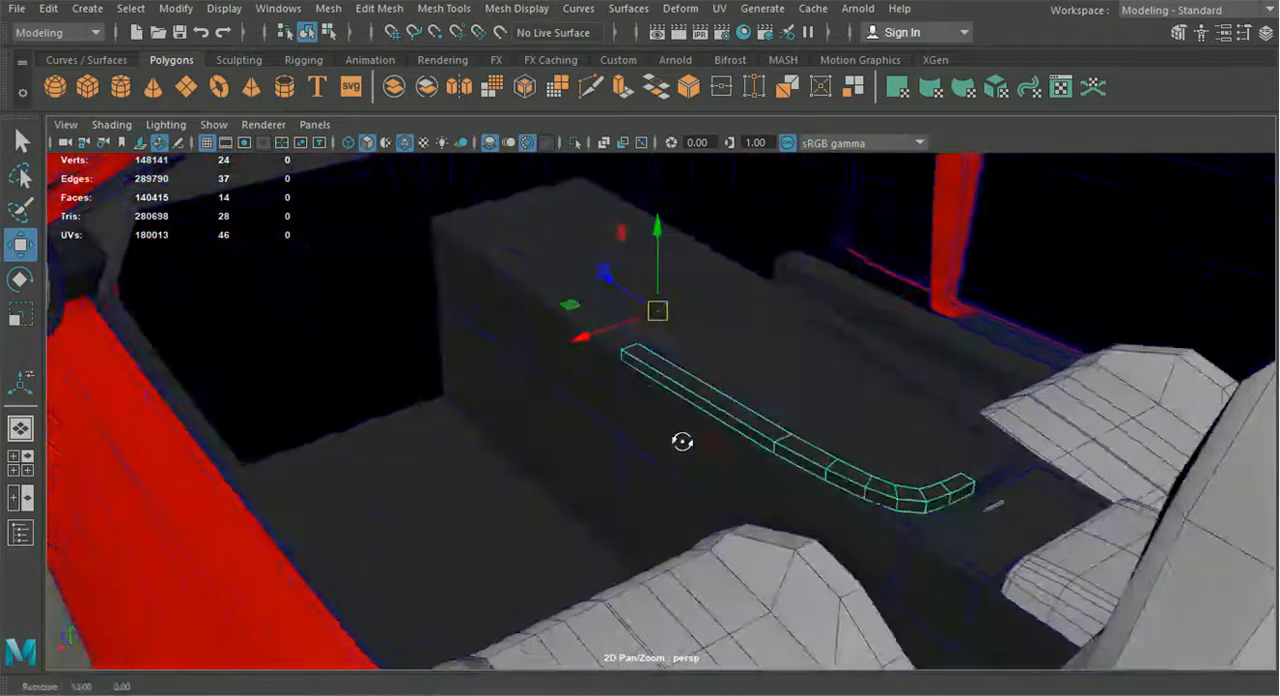
pyautogui.scroll(-6, 700, 445)
pyautogui.keyDown('alt'); pyautogui.moveTo(706, 446); pyautogui.dragTo(629, 471); pyautogui.keyUp('alt')
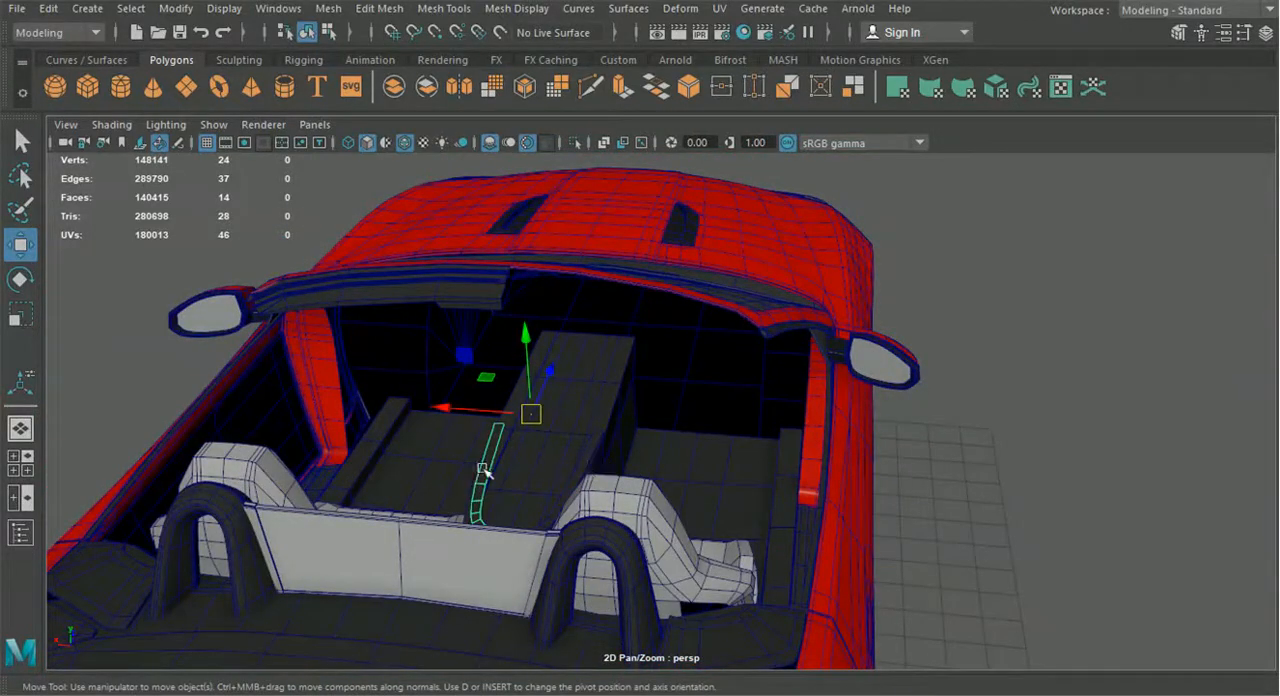
pyautogui.keyDown('alt'); pyautogui.moveTo(495, 366); pyautogui.dragTo(617, 385); pyautogui.keyUp('alt')
pyautogui.keyDown('alt'); pyautogui.moveTo(617, 385); pyautogui.dragTo(623, 423, button='right'); pyautogui.keyUp('alt')
pyautogui.keyDown('alt'); pyautogui.moveTo(623, 423); pyautogui.dragTo(688, 392); pyautogui.keyUp('alt')
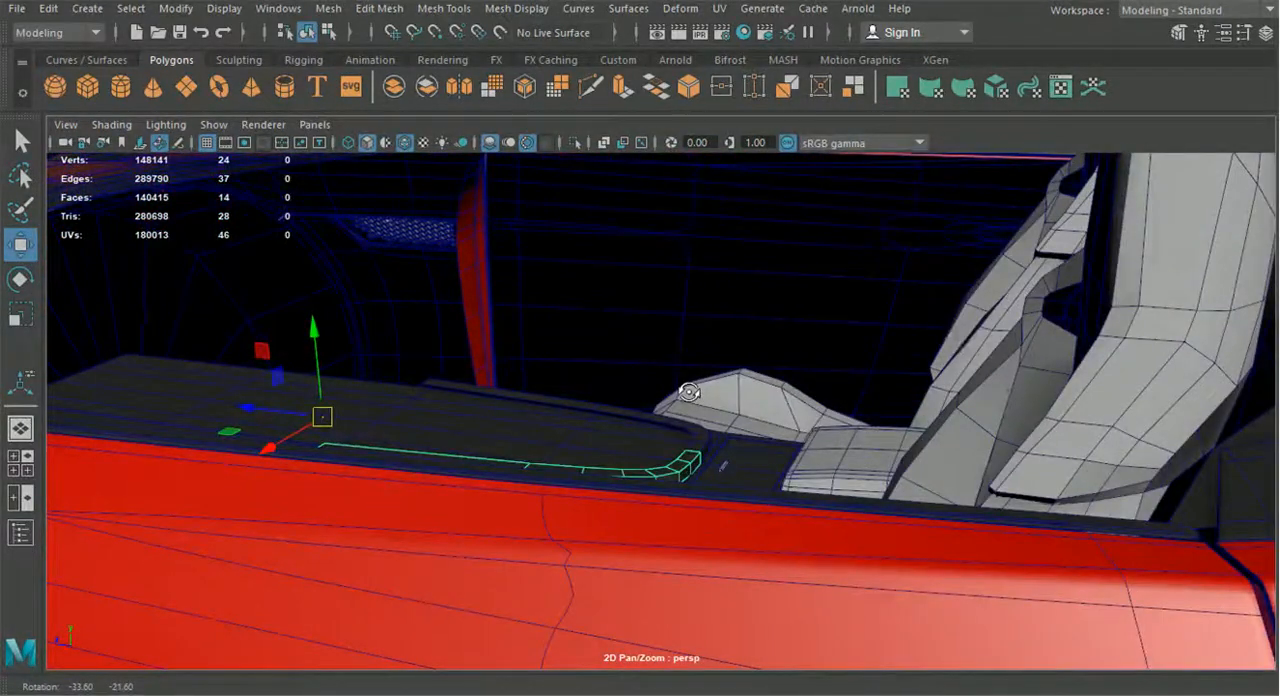
pyautogui.keyDown('alt'); pyautogui.moveTo(688, 392); pyautogui.dragTo(676, 465); pyautogui.keyUp('alt')
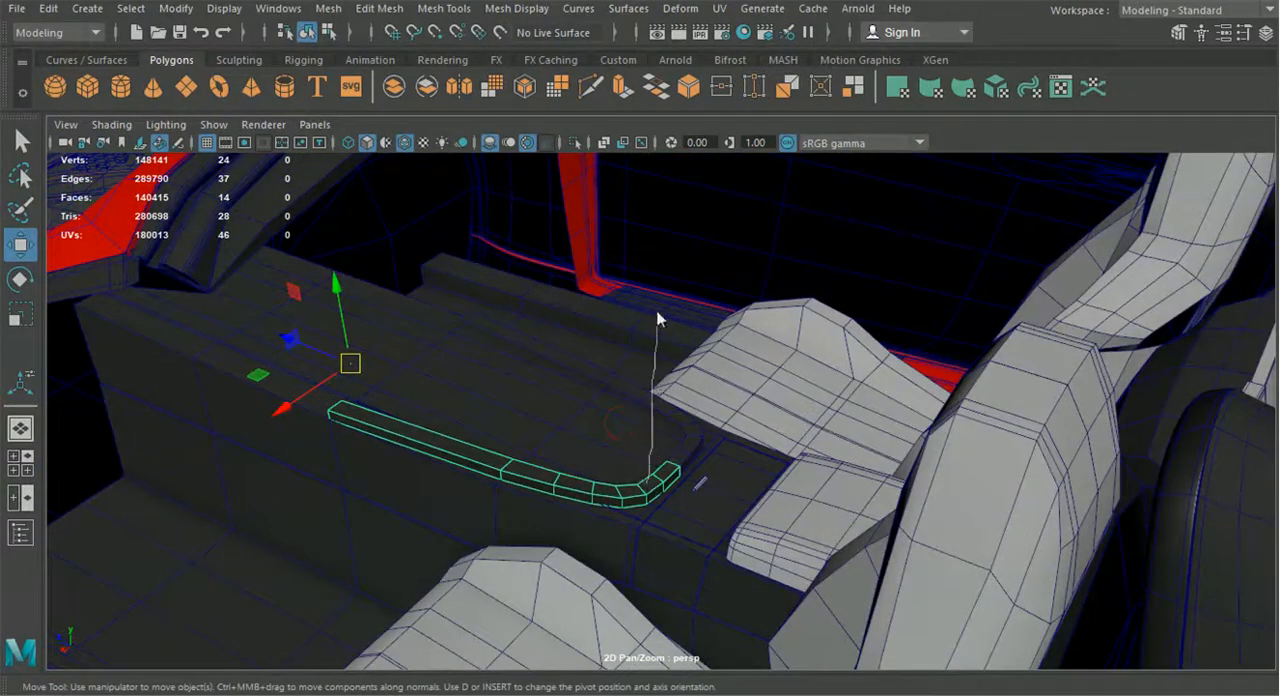
# Select the five top faces along the bar's straight side and extrude them straight up into a tall wall
pyautogui.moveTo(653, 241); pyautogui.dragTo(640, 194, button='right')
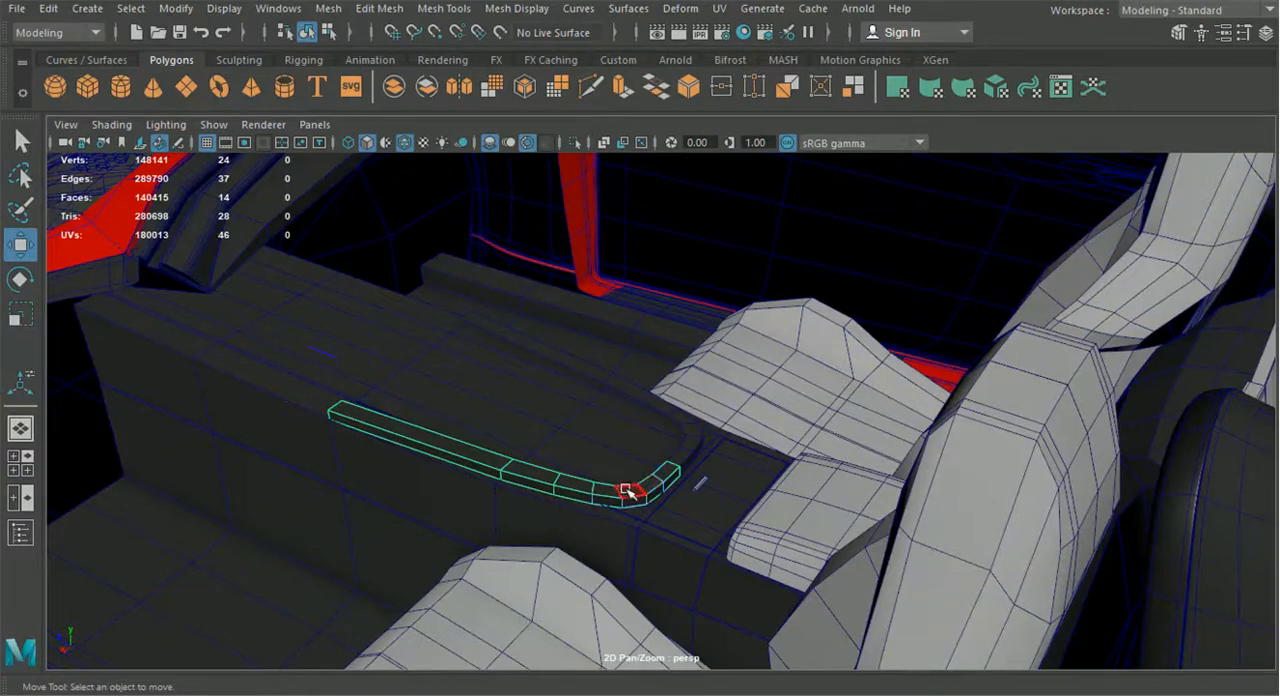
pyautogui.click(627, 491)
pyautogui.keyDown('shift'); pyautogui.click(604, 494); pyautogui.keyUp('shift')
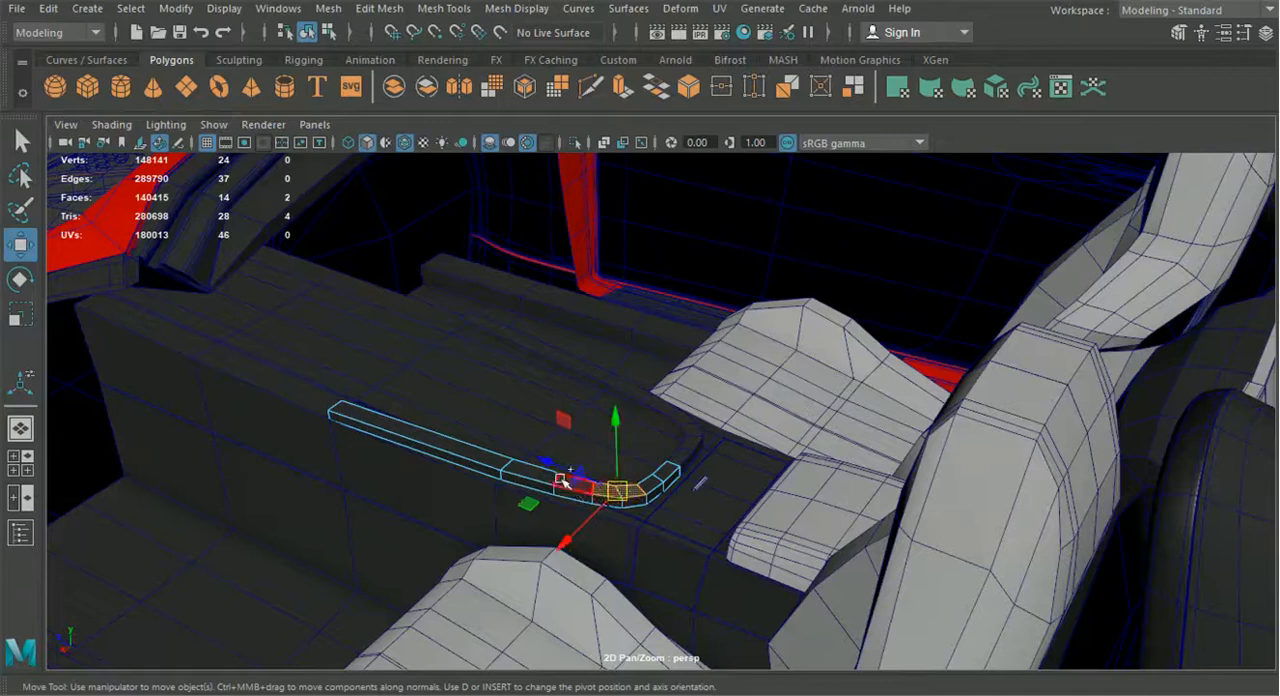
pyautogui.keyDown('shift'); pyautogui.click(560, 483); pyautogui.keyUp('shift')
pyautogui.keyDown('shift'); pyautogui.click(537, 475); pyautogui.keyUp('shift')
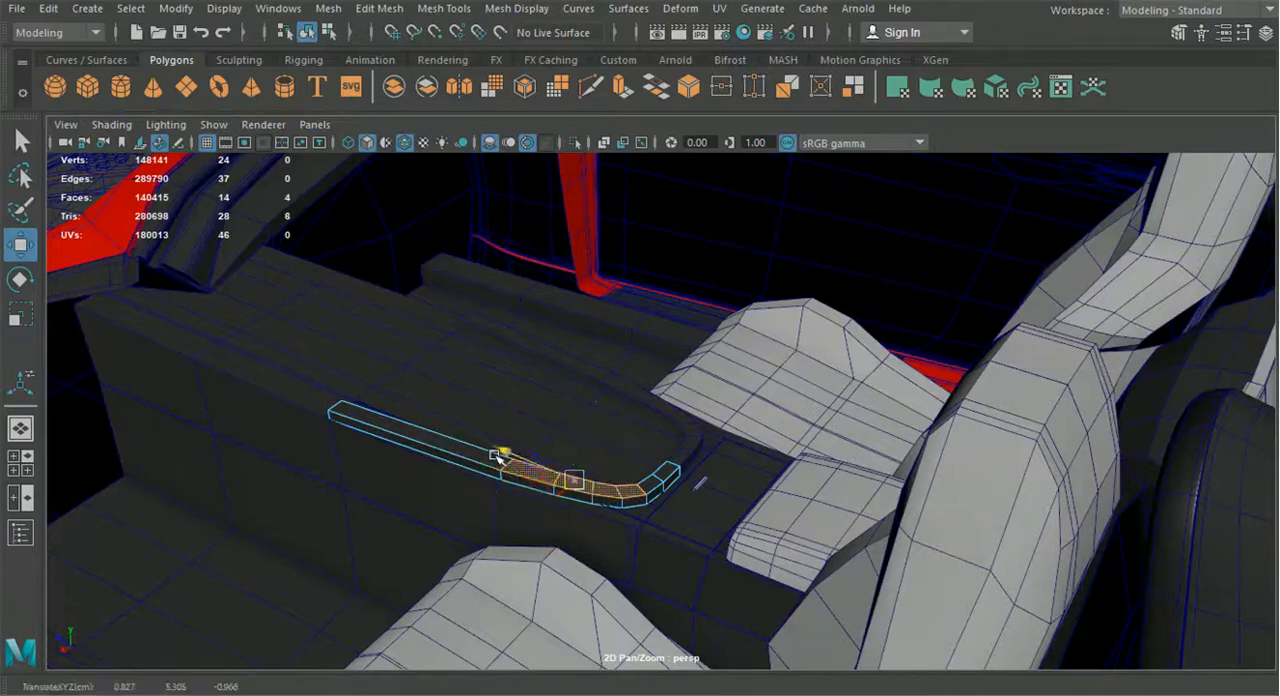
pyautogui.keyDown('shift'); pyautogui.click(485, 458); pyautogui.keyUp('shift')
pyautogui.hotkey('ctrl', 'e')
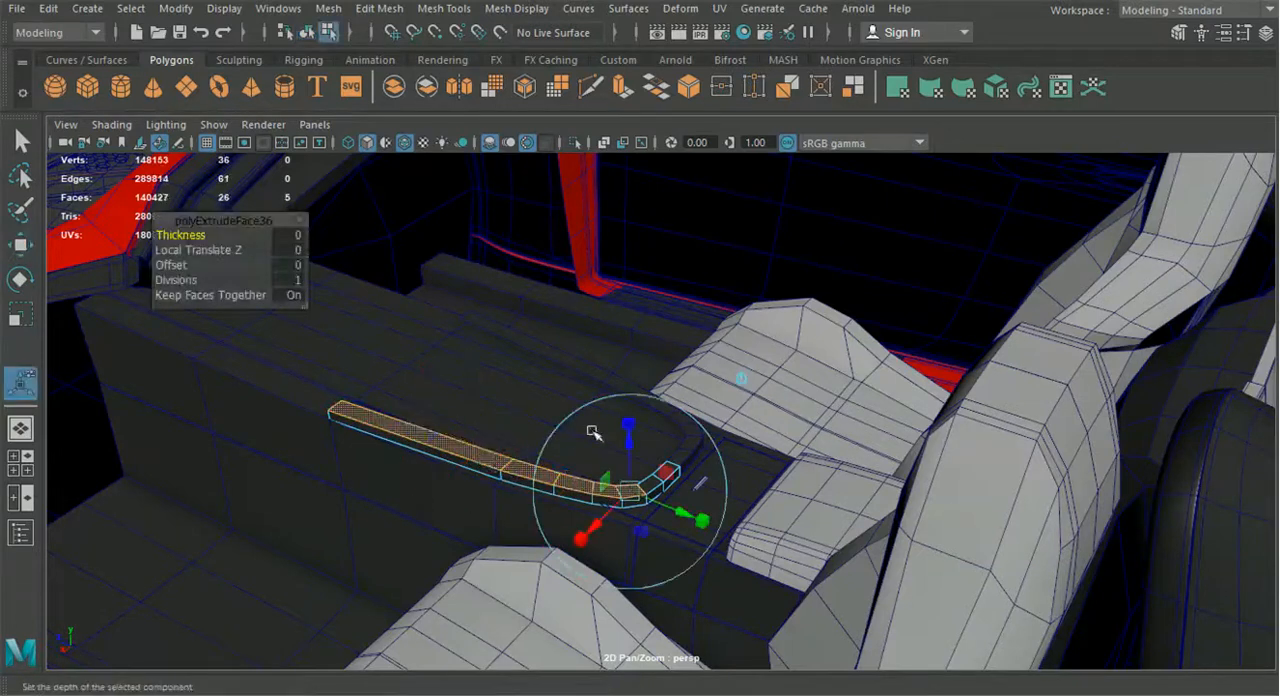
pyautogui.click(739, 380)
pyautogui.moveTo(479, 405); pyautogui.dragTo(485, 312)
pyautogui.keyDown('alt'); pyautogui.moveTo(563, 372); pyautogui.dragTo(614, 291); pyautogui.keyUp('alt')
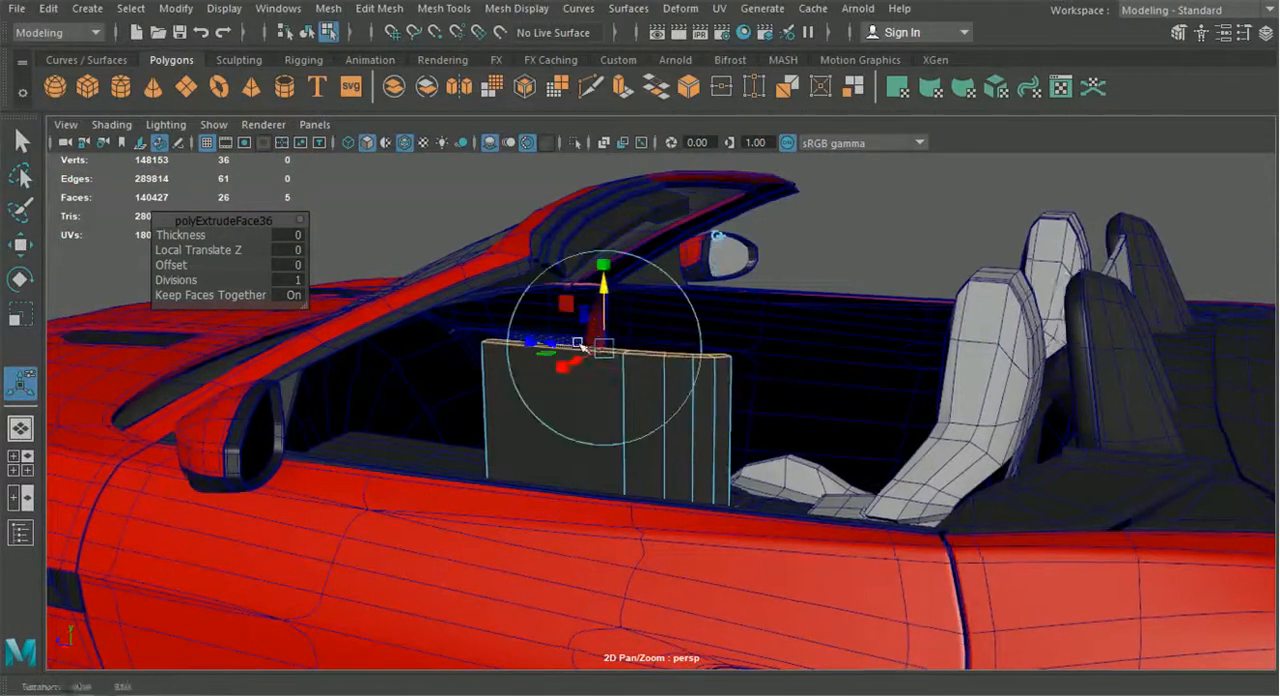
# Lower the extruded wall's top to about the door line of the reference image, judging its height in the side view
pyautogui.keyDown('alt'); pyautogui.moveTo(577, 346); pyautogui.dragTo(180, 404); pyautogui.keyUp('alt')
pyautogui.click(36, 462)
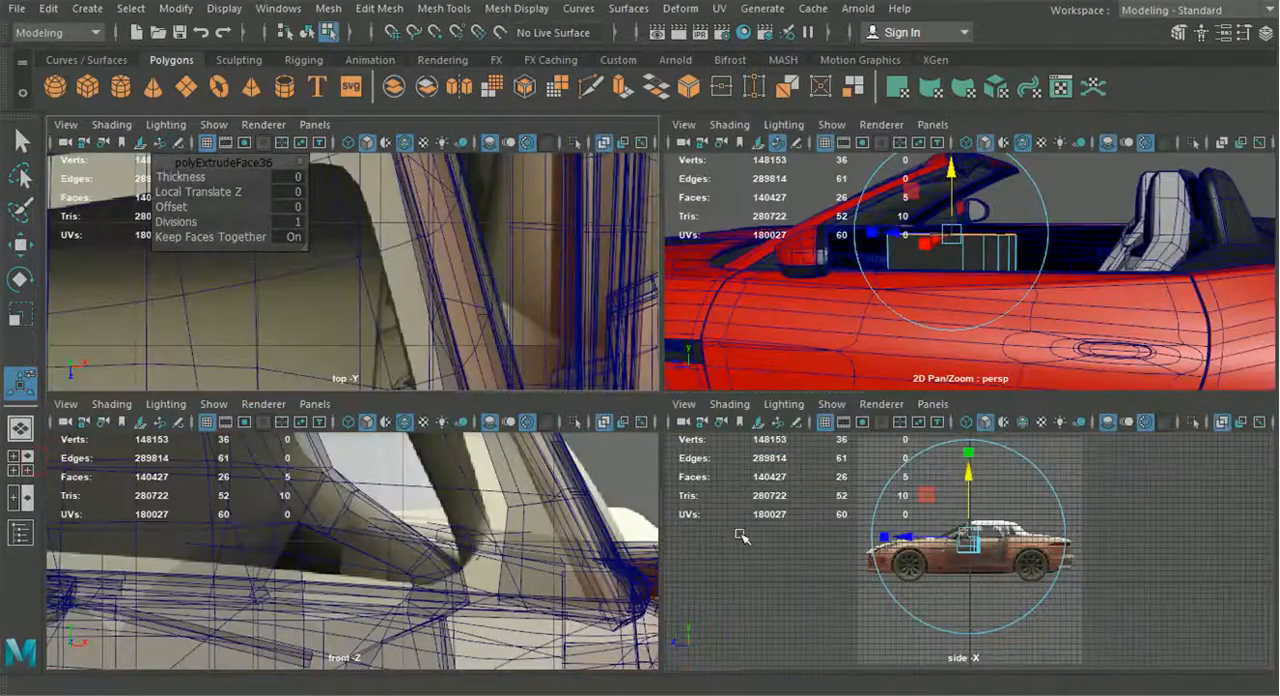
pyautogui.press('space')
pyautogui.scroll(10, 740, 529)
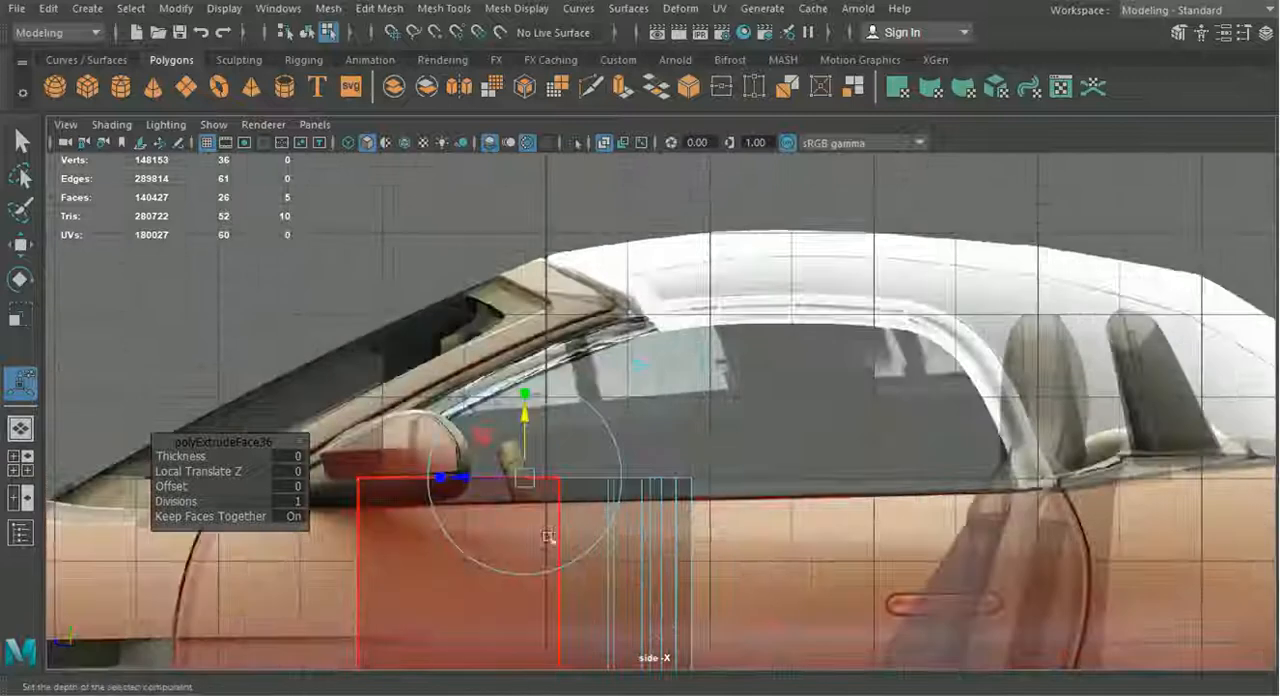
pyautogui.keyDown('alt'); pyautogui.moveTo(548, 537); pyautogui.dragTo(604, 510, button='middle'); pyautogui.keyUp('alt')
pyautogui.moveTo(586, 390); pyautogui.dragTo(589, 429)
pyautogui.click(20, 428)
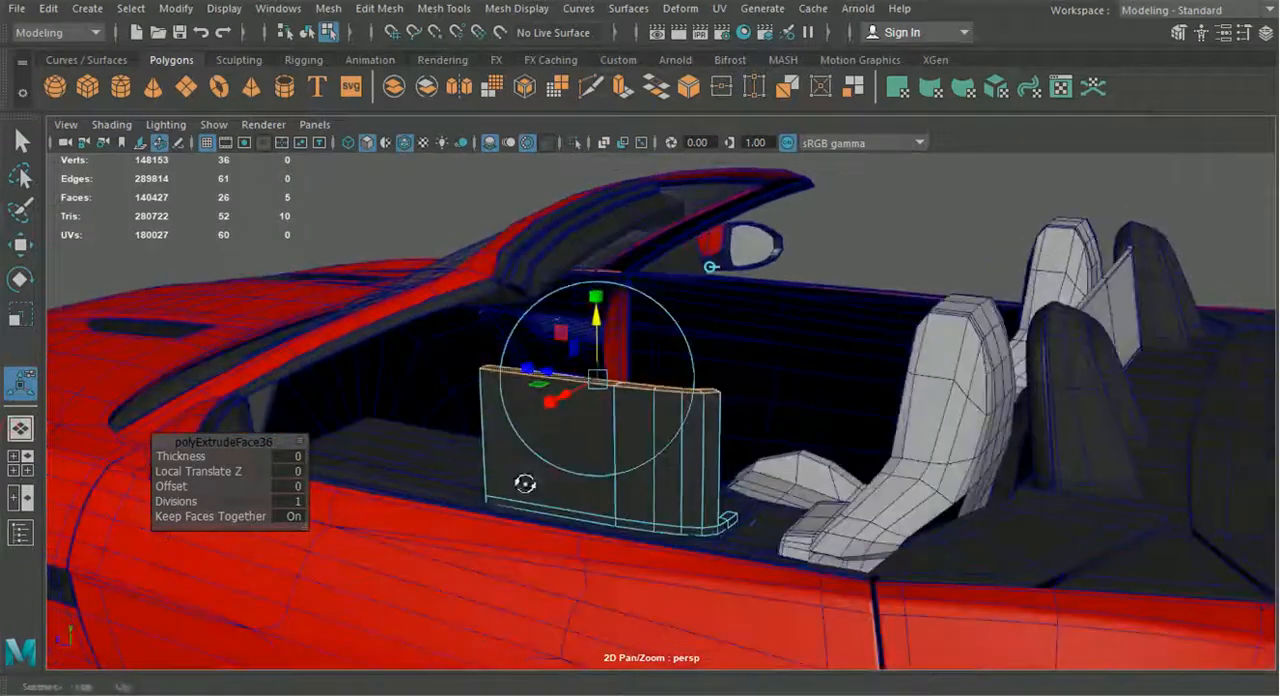
# Compare the extruded wall with the top and front references, then check its height against the door and windshield
pyautogui.click(33, 470)
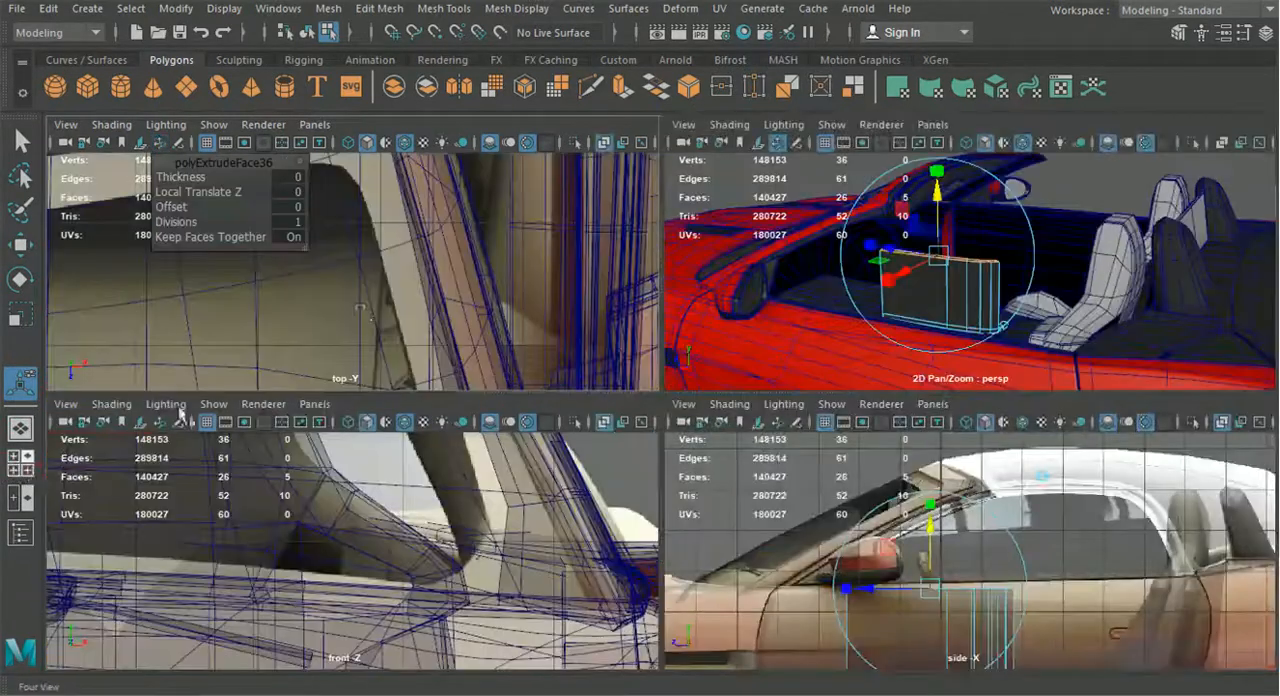
pyautogui.scroll(-5, 368, 308)
pyautogui.keyDown('alt'); pyautogui.moveTo(370, 338); pyautogui.dragTo(534, 363, button='middle'); pyautogui.keyUp('alt')
pyautogui.scroll(3, 541, 298)
pyautogui.scroll(5, 534, 363)
pyautogui.keyDown('alt'); pyautogui.moveTo(440, 130); pyautogui.dragTo(422, 330, button='middle'); pyautogui.keyUp('alt')
pyautogui.keyDown('alt'); pyautogui.middleClick(767, 478); pyautogui.keyUp('alt')
pyautogui.keyDown('alt'); pyautogui.moveTo(62, 594); pyautogui.dragTo(479, 614, button='middle'); pyautogui.keyUp('alt')
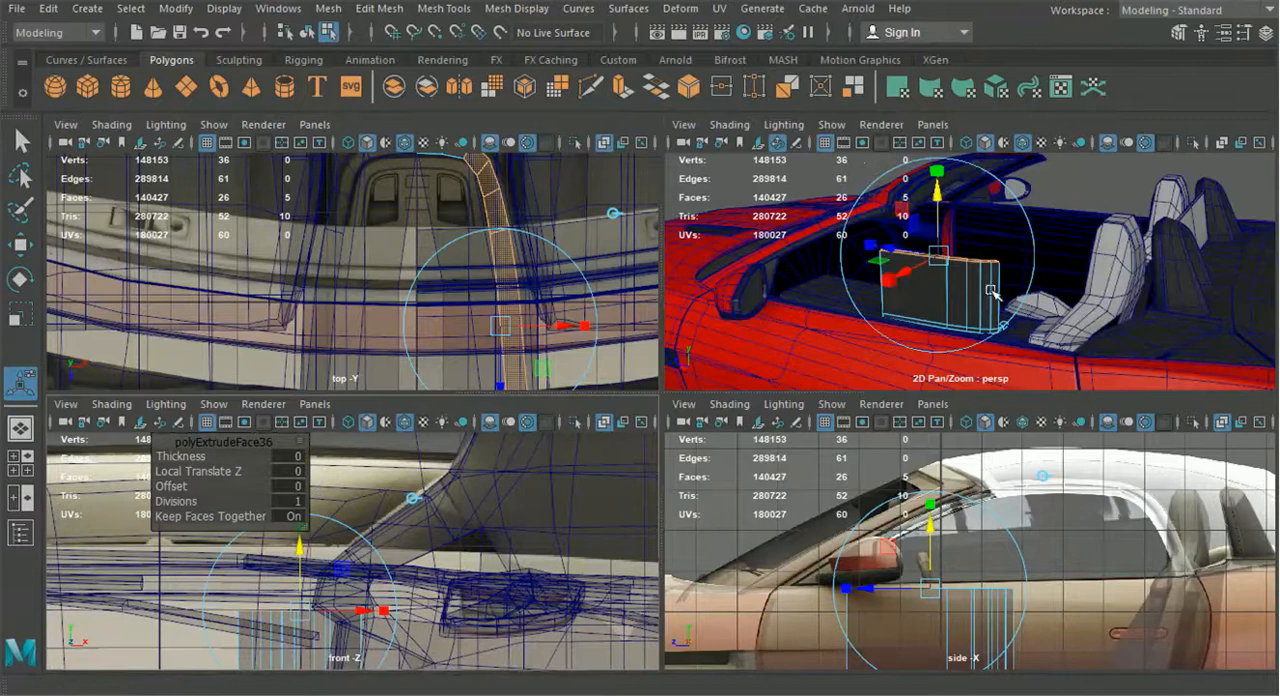
pyautogui.press('space')
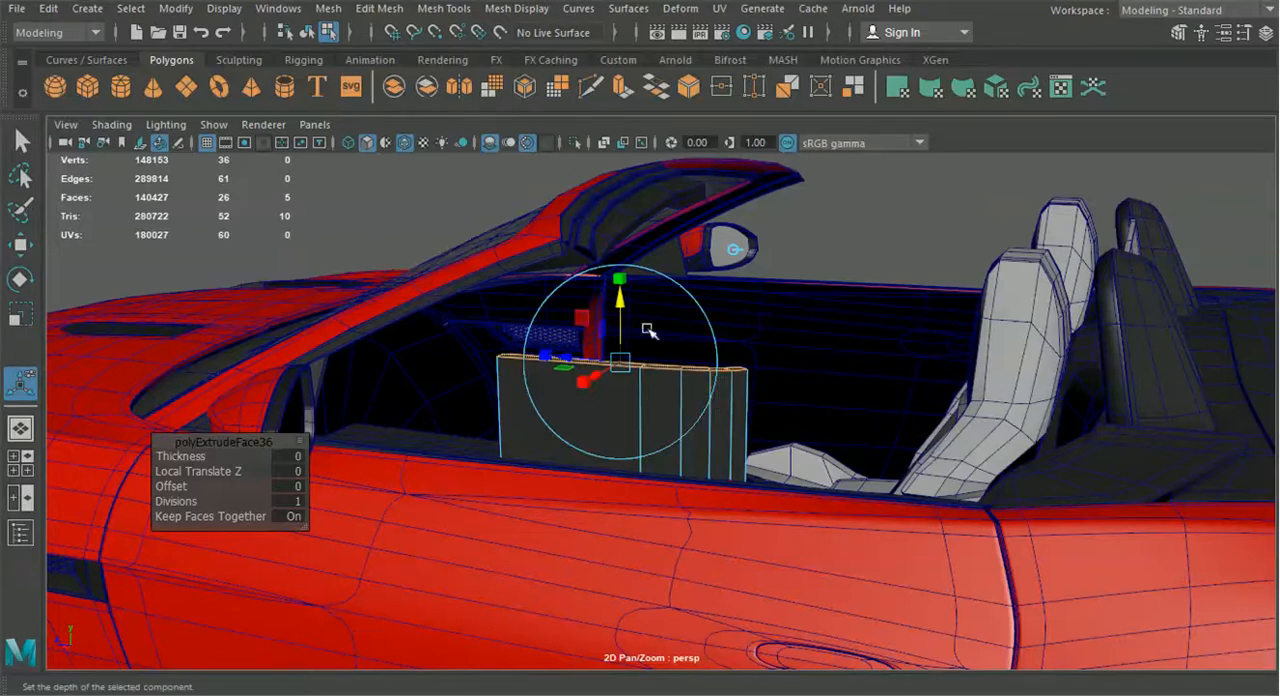
pyautogui.keyDown('alt'); pyautogui.moveTo(772, 356); pyautogui.dragTo(810, 343); pyautogui.keyUp('alt')
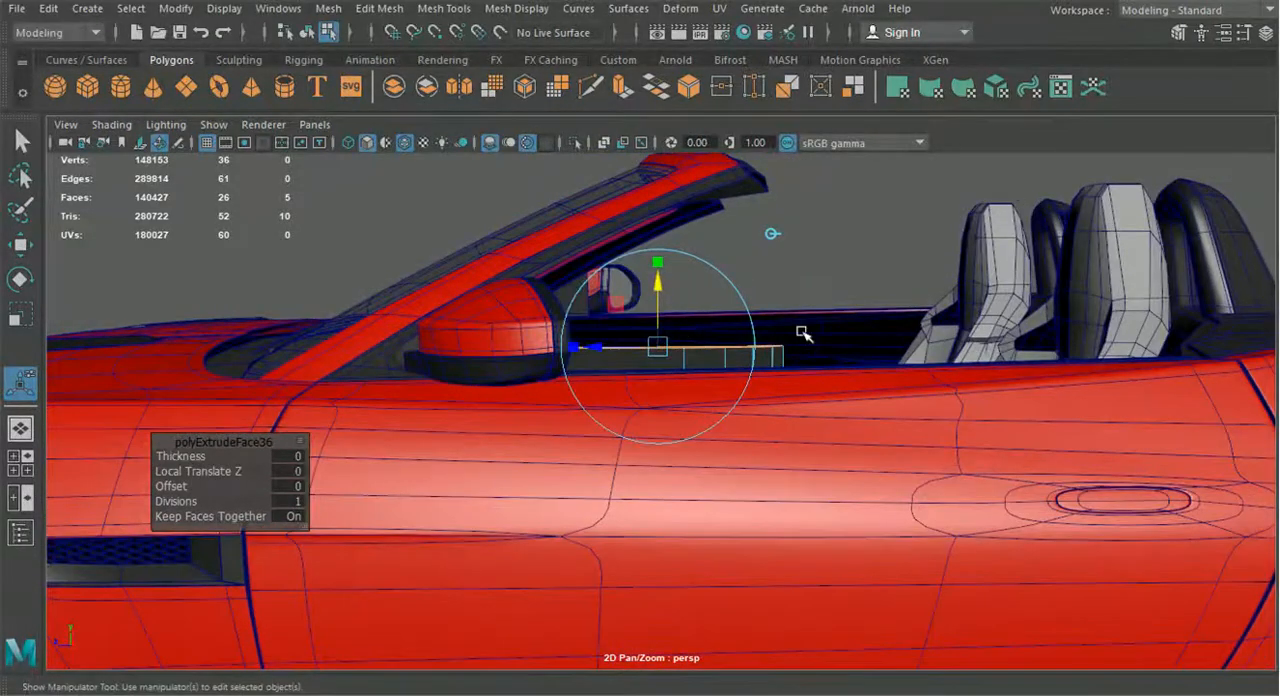
pyautogui.keyDown('alt'); pyautogui.moveTo(864, 355); pyautogui.dragTo(837, 350); pyautogui.keyUp('alt')
pyautogui.moveTo(653, 278); pyautogui.dragTo(582, 431)
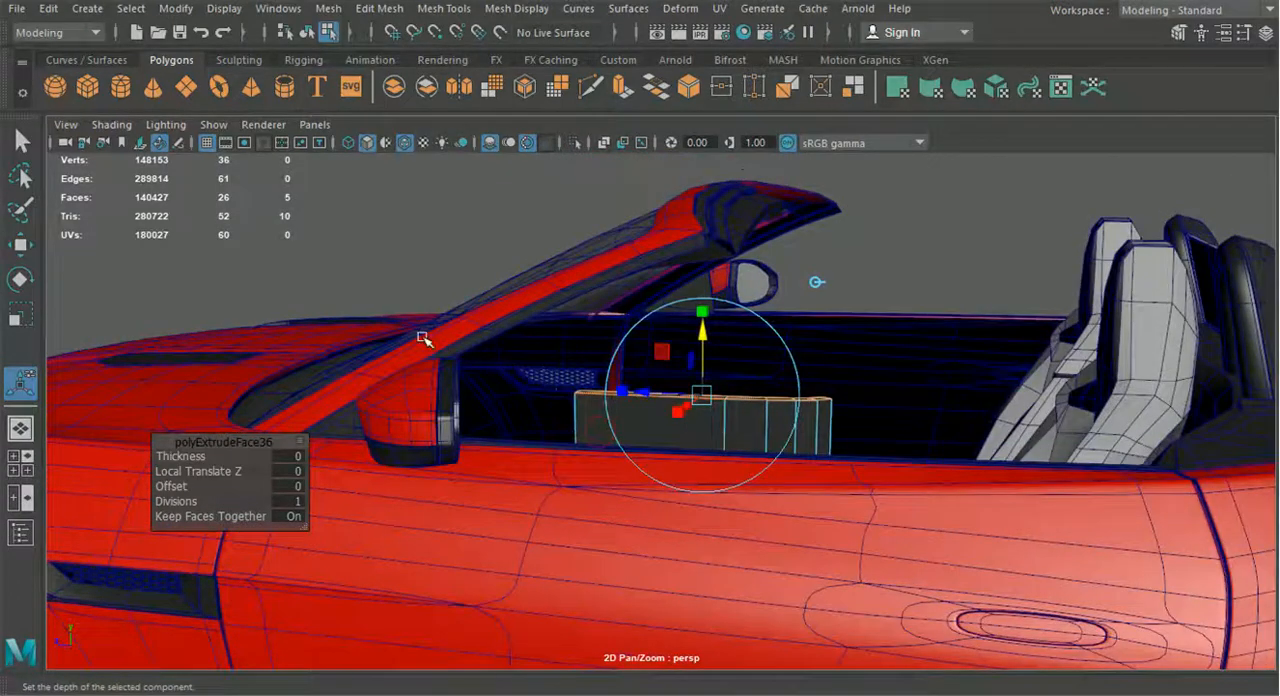
# Delete the extruded wall's narrow end face facing the seats and switch to vertex selection
pyautogui.keyDown('alt'); pyautogui.moveTo(778, 449); pyautogui.dragTo(866, 486); pyautogui.keyUp('alt')
pyautogui.moveTo(663, 139); pyautogui.dragTo(588, 149, button='right')
pyautogui.keyDown('alt'); pyautogui.moveTo(770, 472); pyautogui.dragTo(565, 408); pyautogui.keyUp('alt')
pyautogui.scroll(3, 528, 494)
pyautogui.moveTo(565, 403); pyautogui.dragTo(566, 190, button='right')
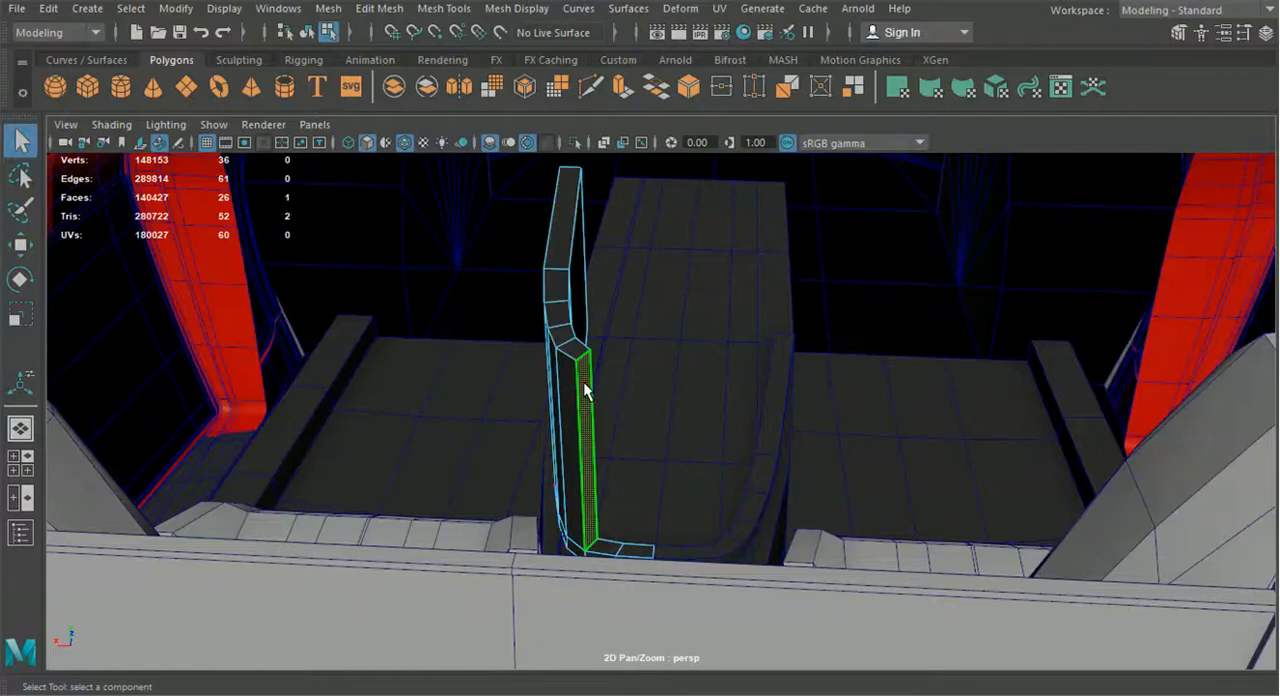
pyautogui.moveTo(571, 372); pyautogui.dragTo(500, 170, button='right')
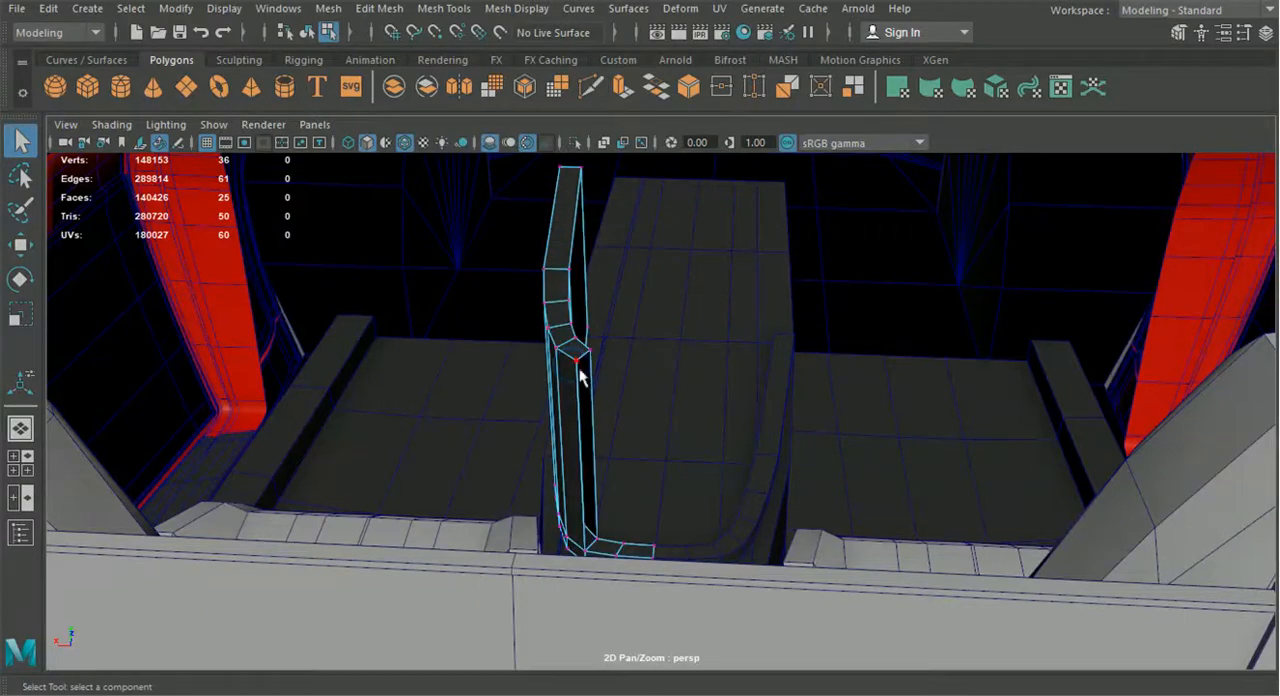
# Snap one upper vertex of the wall's open end down onto the bar's corner vertex and merge the two
pyautogui.click(21, 246)
pyautogui.keyDown('alt'); pyautogui.moveTo(440, 385); pyautogui.dragTo(586, 558); pyautogui.keyUp('alt')
pyautogui.scroll(3, 520, 467)
pyautogui.moveTo(535, 330); pyautogui.dragTo(597, 622)
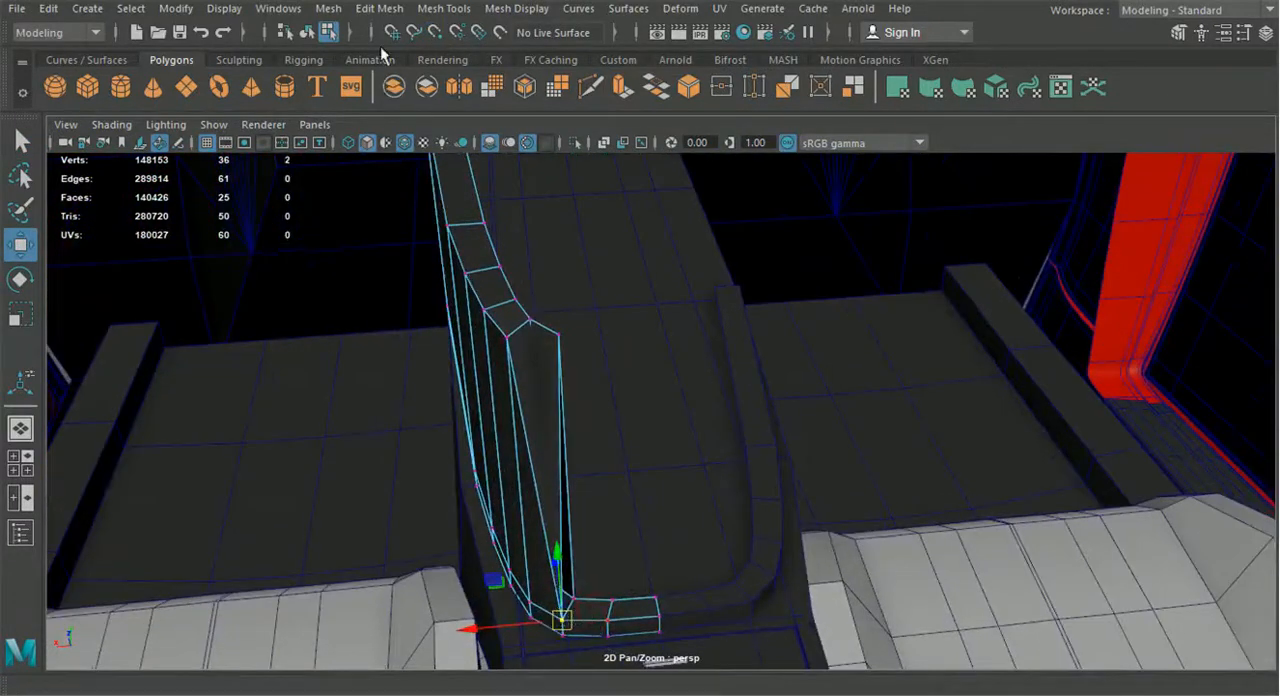
pyautogui.click(379, 8)
pyautogui.click(405, 189)
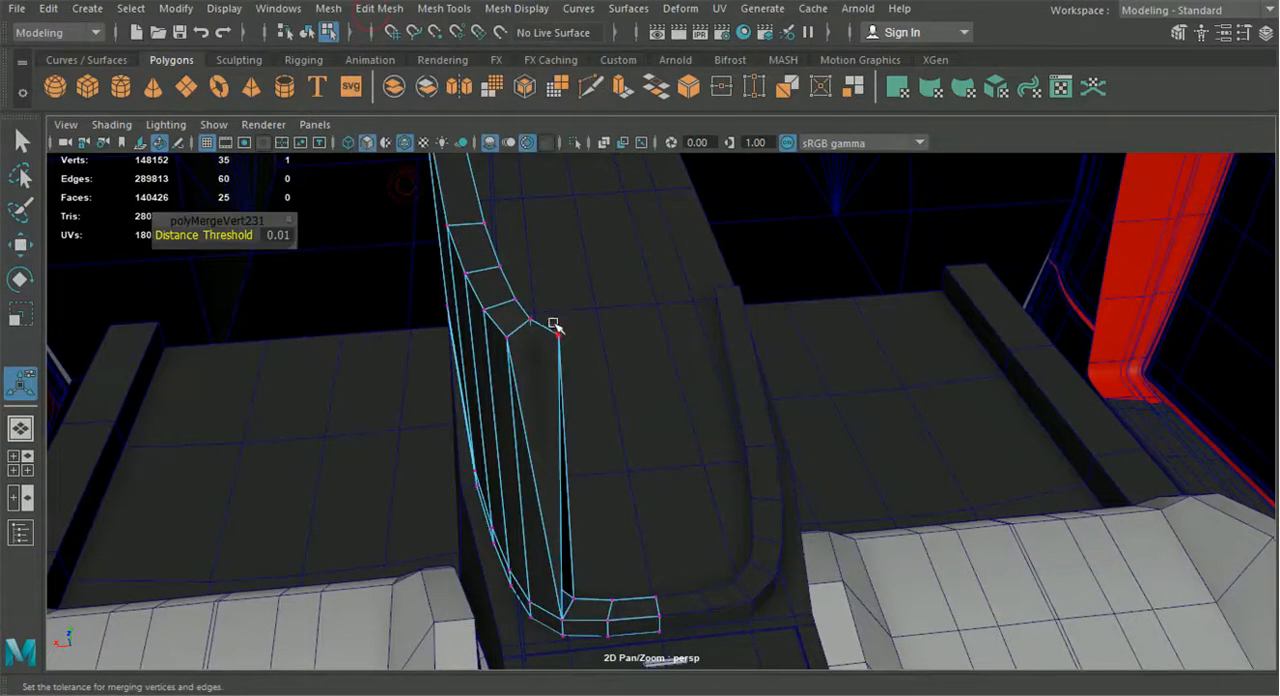
# Snap the remaining upper vertex of the open end onto the bar's inner corner vertex and merge them
pyautogui.press('w')
pyautogui.moveTo(560, 335); pyautogui.dragTo(573, 598)
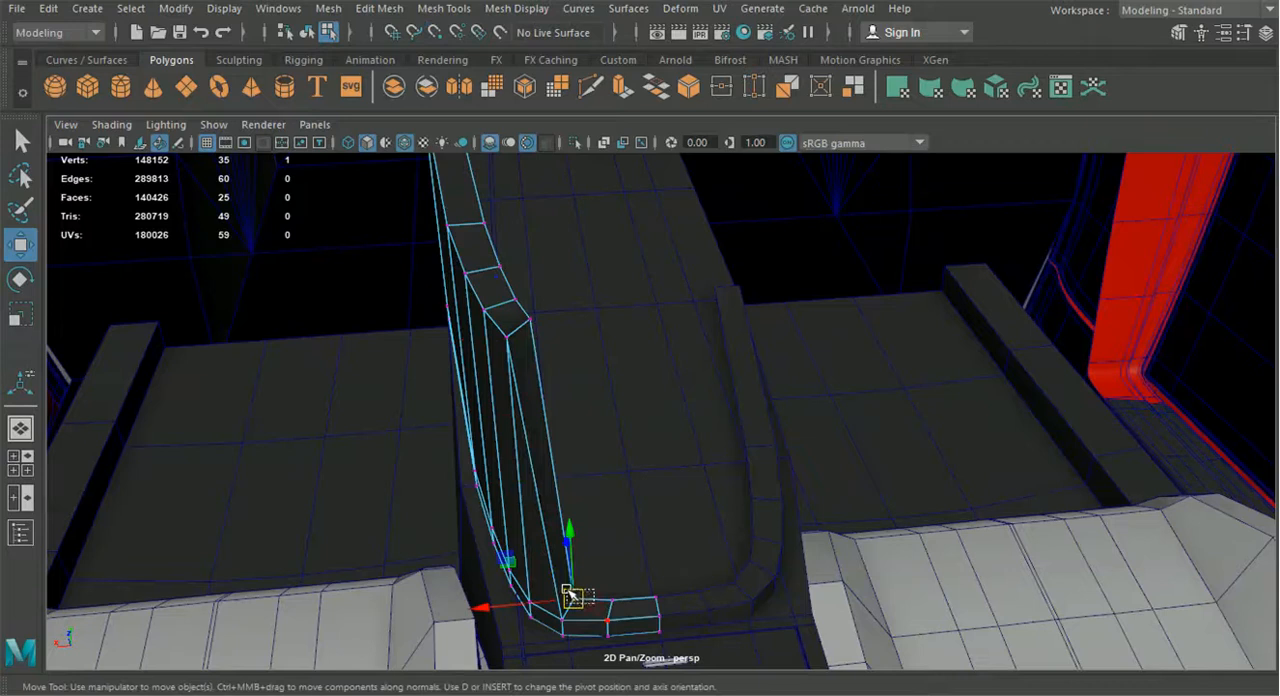
pyautogui.press('g')
# Lower the wall's top vertex pairs one after another so its upper edge slopes down toward the seats
pyautogui.keyDown('alt'); pyautogui.moveTo(623, 553); pyautogui.dragTo(560, 318); pyautogui.keyUp('alt')
pyautogui.moveTo(598, 261); pyautogui.dragTo(670, 298)
pyautogui.click(20, 244)
pyautogui.moveTo(662, 192); pyautogui.dragTo(637, 468)
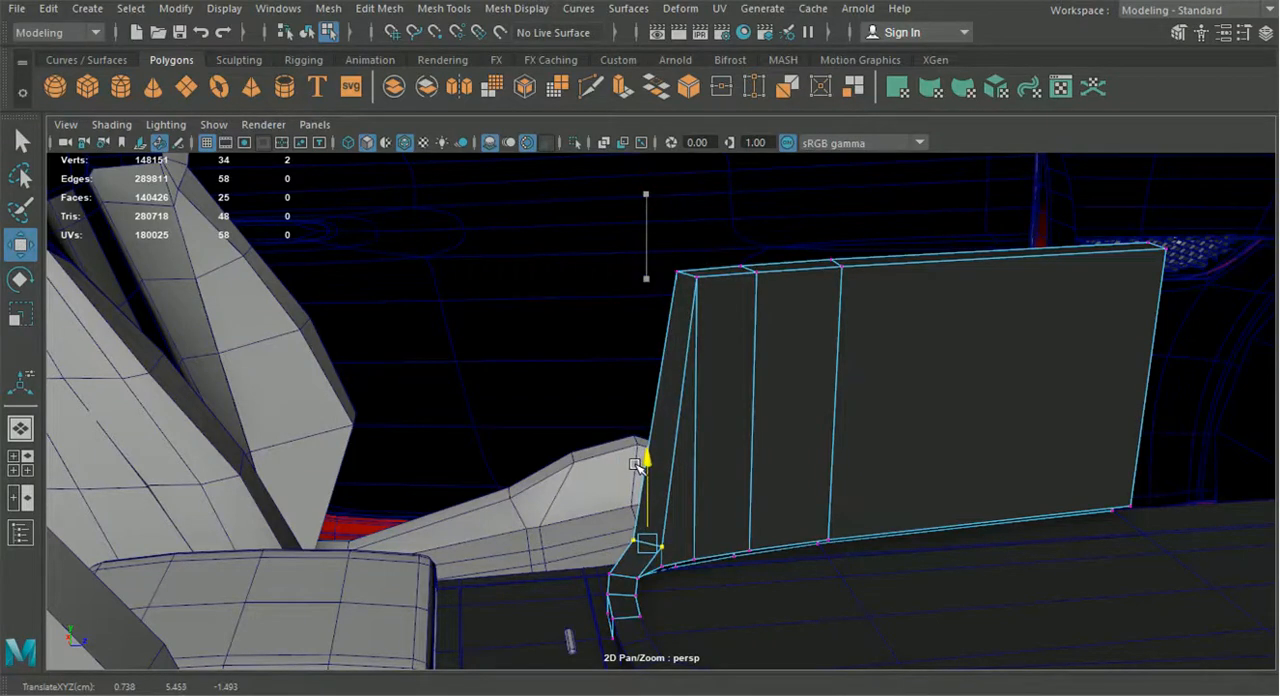
pyautogui.moveTo(661, 261); pyautogui.dragTo(704, 287)
pyautogui.keyDown('alt'); pyautogui.moveTo(704, 287); pyautogui.dragTo(666, 329); pyautogui.keyUp('alt')
pyautogui.moveTo(733, 196); pyautogui.dragTo(669, 431)
pyautogui.moveTo(692, 214); pyautogui.dragTo(747, 262)
pyautogui.moveTo(719, 183); pyautogui.dragTo(721, 374)
pyautogui.moveTo(789, 211); pyautogui.dragTo(862, 248)
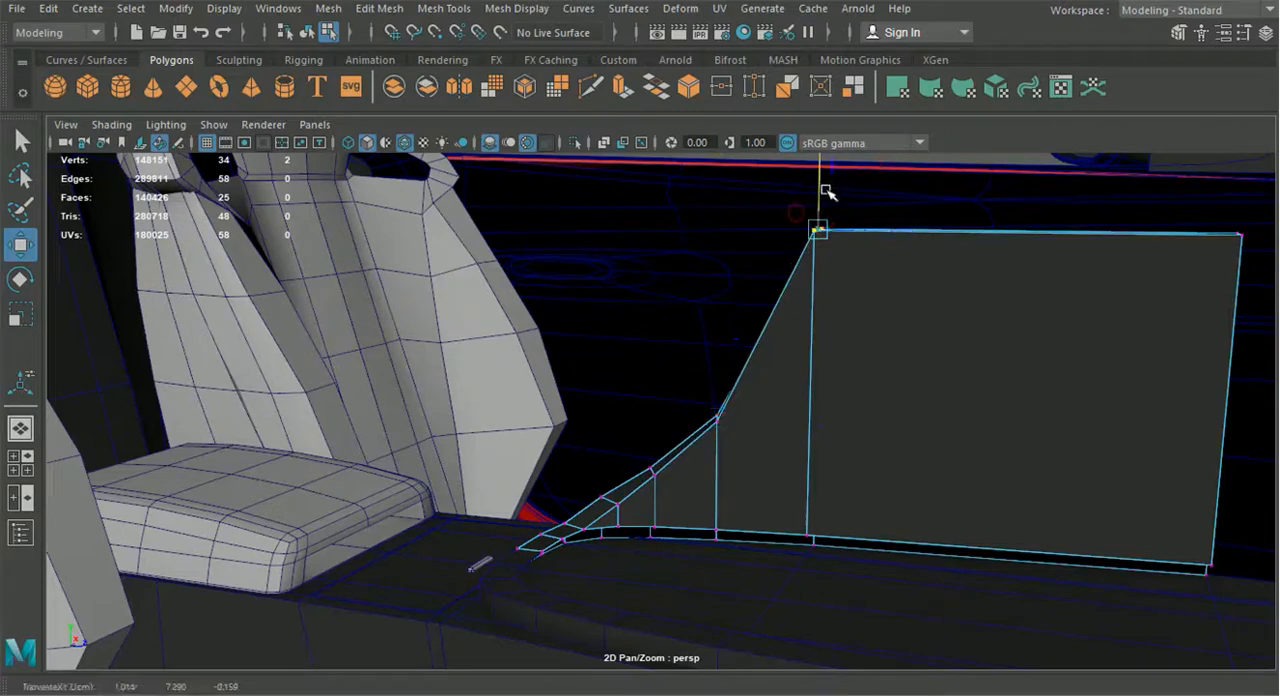
pyautogui.moveTo(821, 192); pyautogui.dragTo(794, 396)
# Fine-tune the heights of the sloped edge's vertex pairs so the slope runs down smoothly into the bar
pyautogui.moveTo(556, 319); pyautogui.dragTo(713, 429)
pyautogui.moveTo(630, 288); pyautogui.dragTo(457, 423)
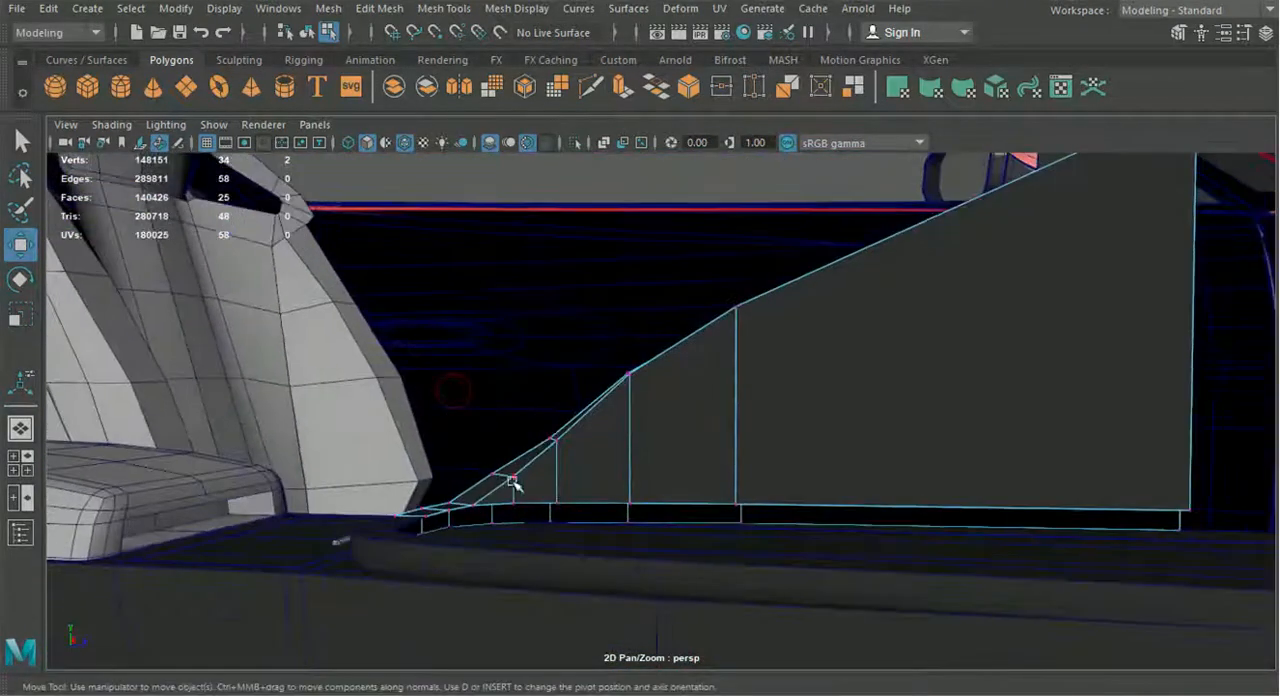
pyautogui.moveTo(630, 280); pyautogui.dragTo(632, 292)
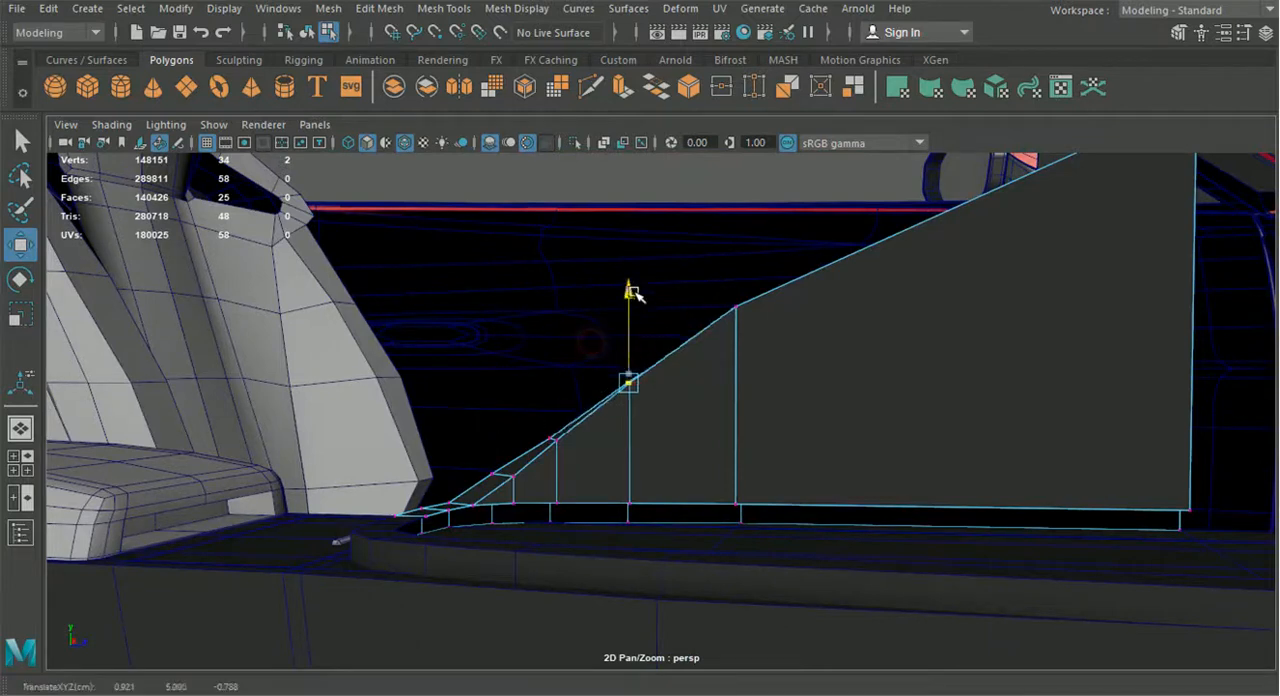
pyautogui.click(736, 307)
pyautogui.moveTo(740, 230); pyautogui.dragTo(638, 436)
pyautogui.keyDown('alt'); pyautogui.moveTo(672, 468); pyautogui.dragTo(694, 420); pyautogui.keyUp('alt')
pyautogui.moveTo(703, 407); pyautogui.dragTo(720, 388)
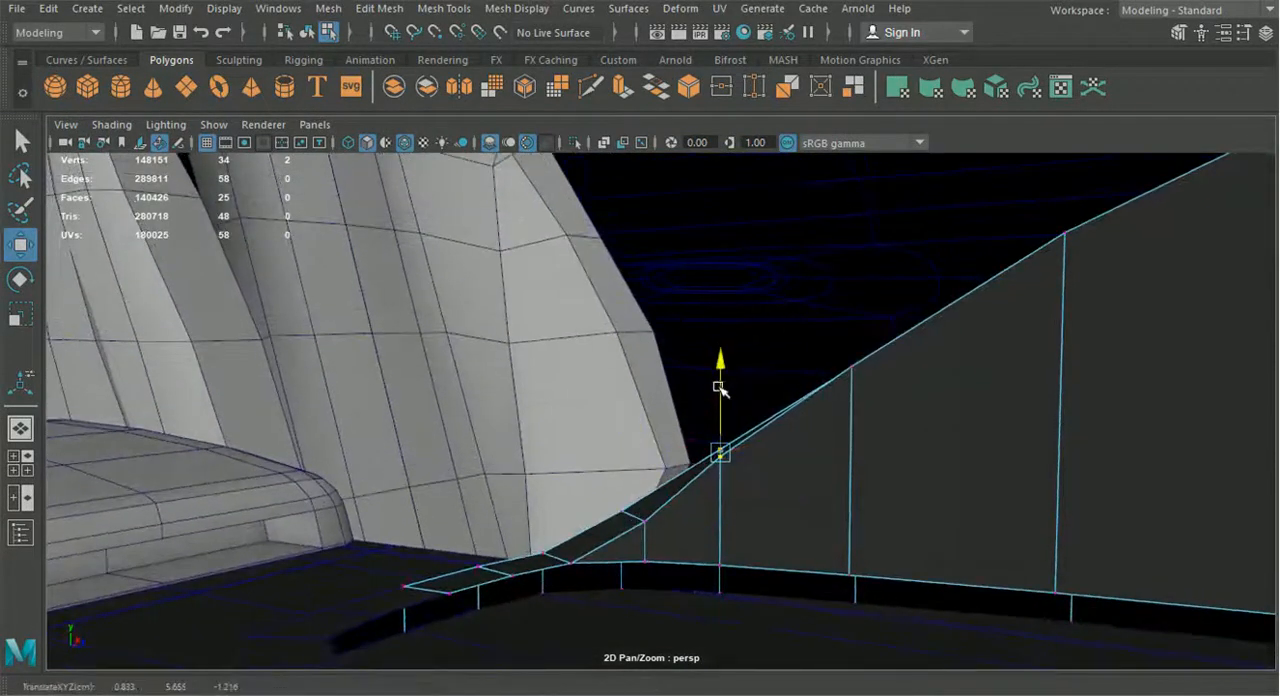
pyautogui.moveTo(809, 334); pyautogui.dragTo(906, 406)
pyautogui.moveTo(851, 277); pyautogui.dragTo(1050, 500)
# Return to whole-object selection, clear the selection, and inspect the sloped console panel within the cabin
pyautogui.scroll(-5, 800, 454)
pyautogui.scroll(-3, 820, 454)
pyautogui.keyDown('alt'); pyautogui.moveTo(820, 454); pyautogui.dragTo(516, 448); pyautogui.keyUp('alt')
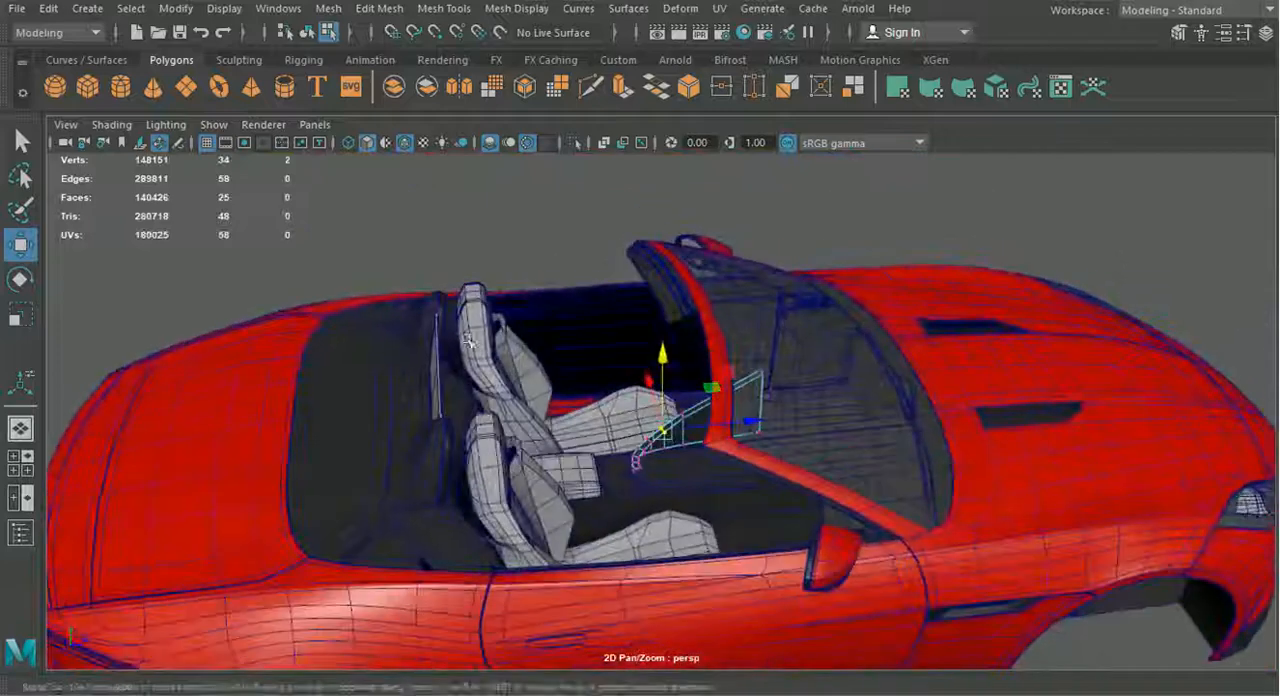
pyautogui.click(307, 32)
pyautogui.click(530, 222)
pyautogui.scroll(5, 580, 371)
pyautogui.keyDown('alt'); pyautogui.moveTo(582, 374); pyautogui.dragTo(26, 272); pyautogui.keyUp('alt')
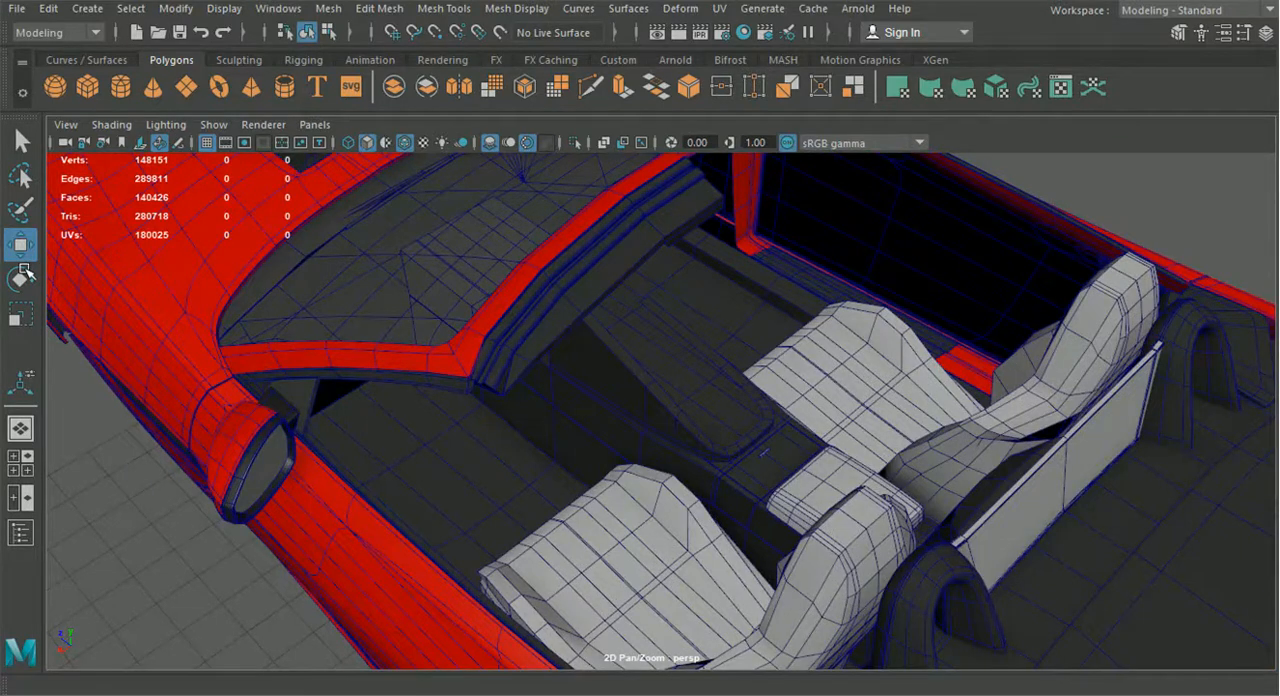
pyautogui.scroll(5, 560, 428)
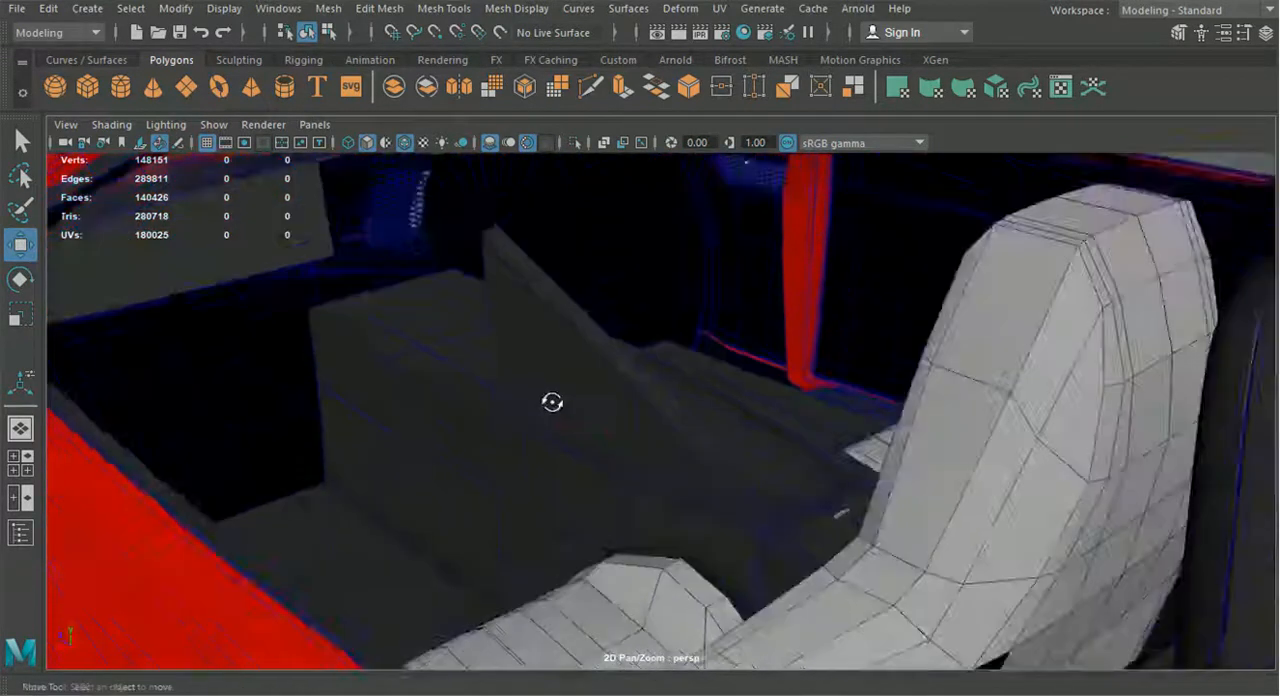
pyautogui.scroll(2, 718, 510)
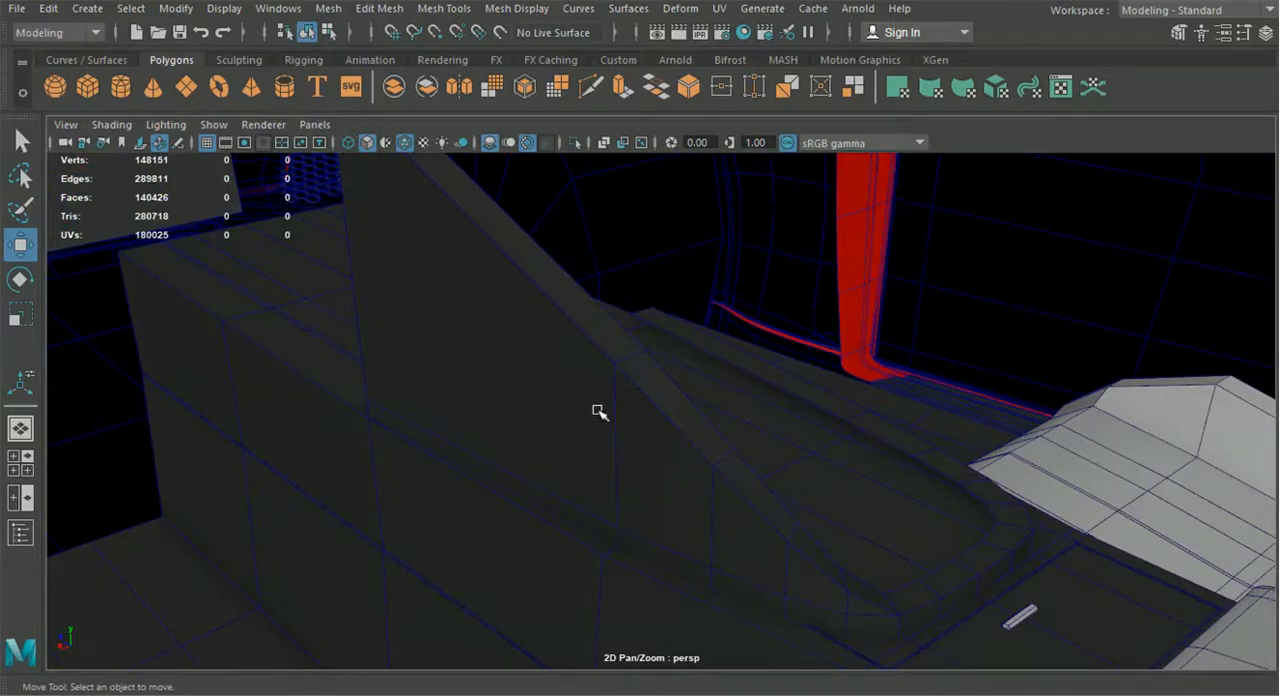
# Multi-Cut a diagonal edge across the sloped panel's outer side, from the bar's upper edge to about 80% along the panel's front edge
pyautogui.click(588, 90)
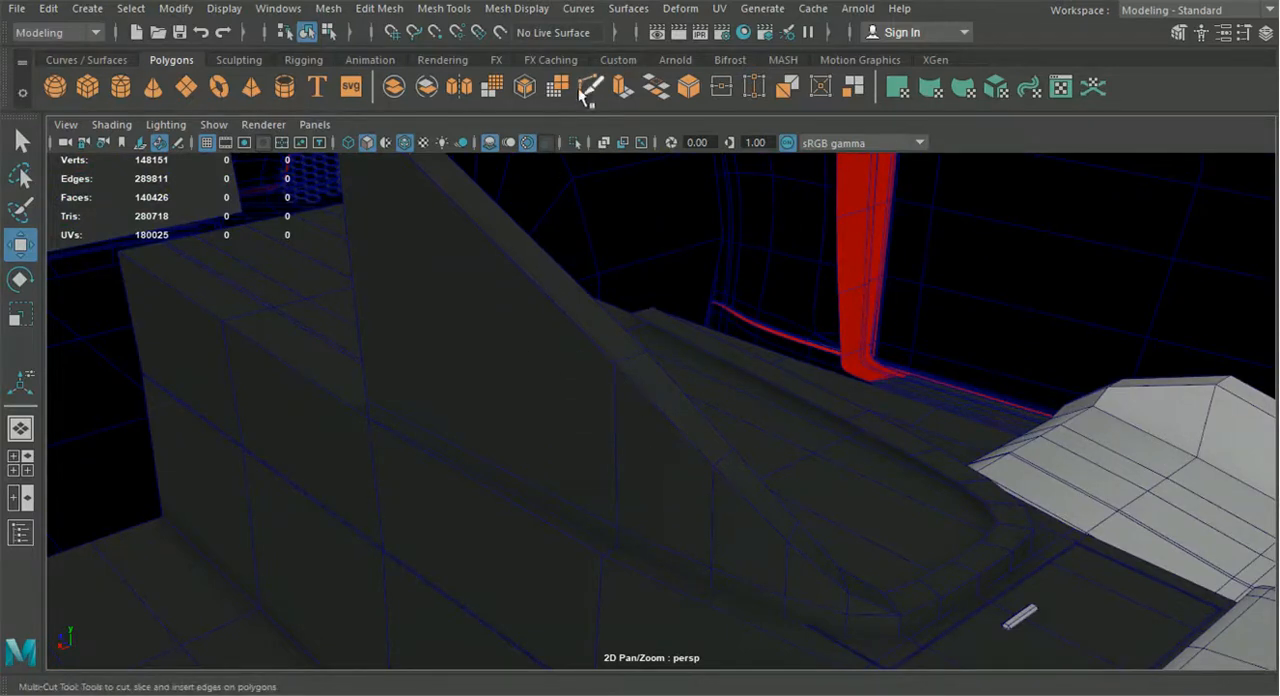
pyautogui.keyDown('alt'); pyautogui.moveTo(789, 391); pyautogui.dragTo(862, 510); pyautogui.keyUp('alt')
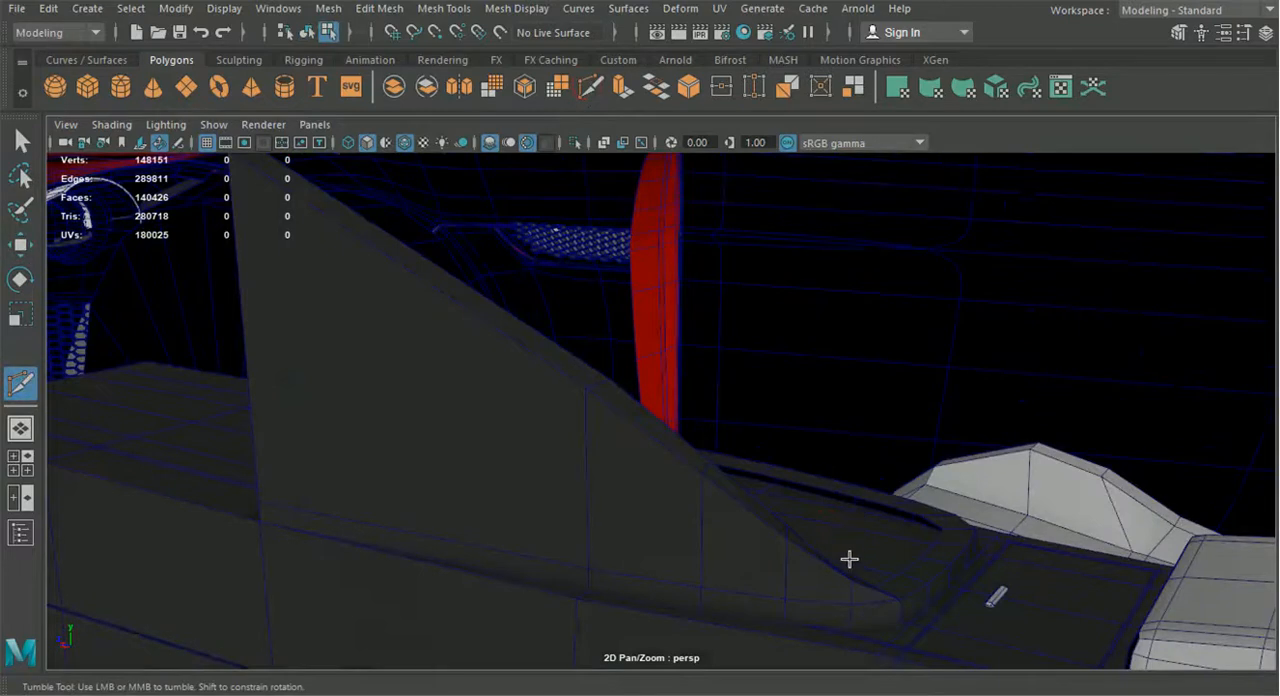
pyautogui.click(810, 610)
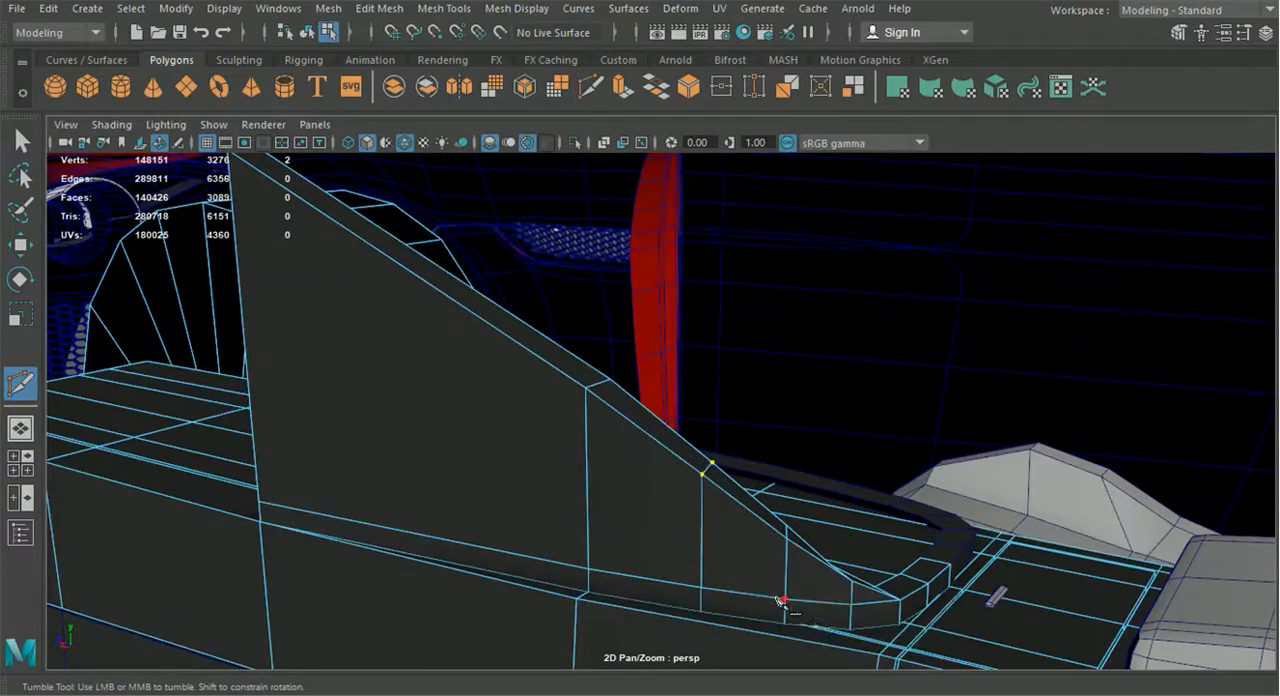
pyautogui.click(785, 601)
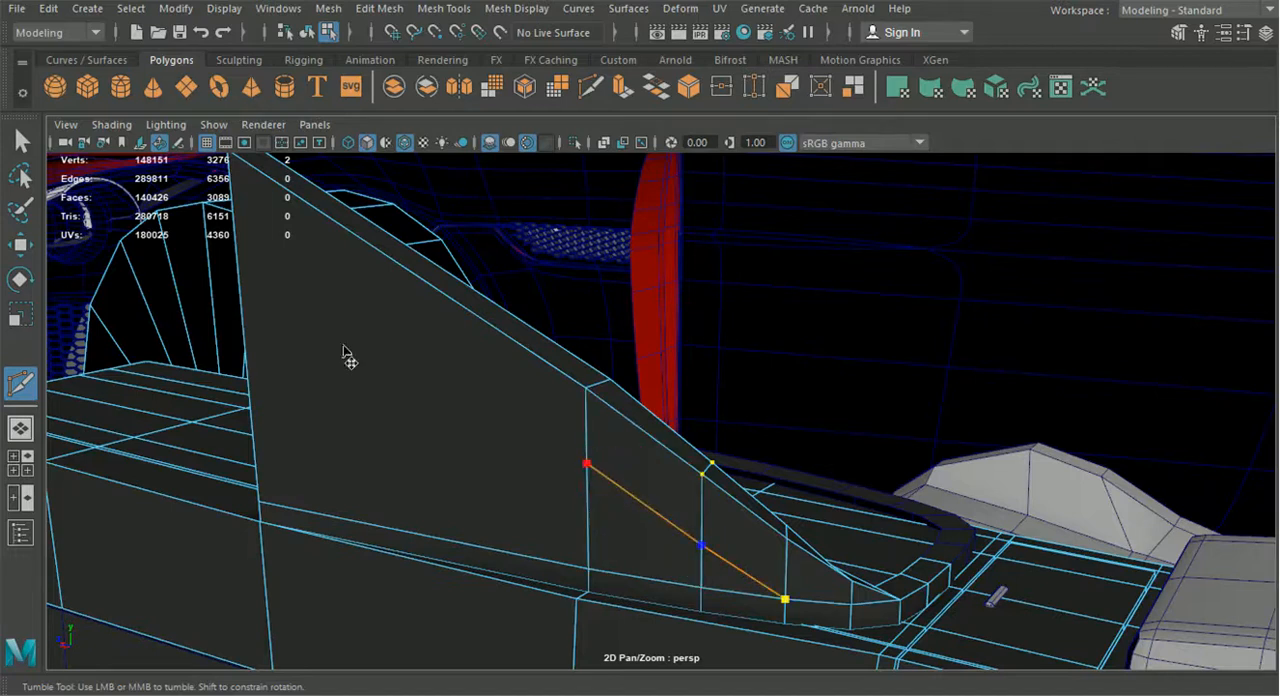
pyautogui.click(237, 226)
pyautogui.rightClick(285, 288)
pyautogui.scroll(-5, 340, 362)
pyautogui.keyDown('alt'); pyautogui.moveTo(340, 362); pyautogui.dragTo(538, 314); pyautogui.keyUp('alt')
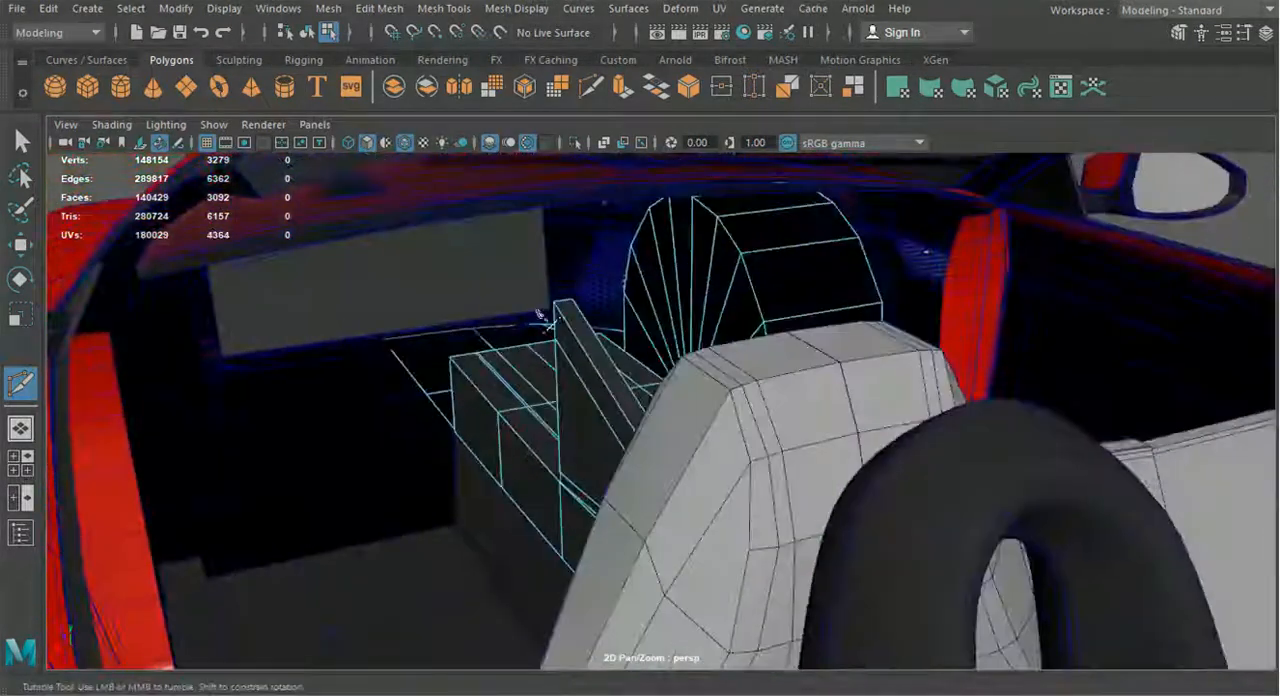
pyautogui.keyDown('alt'); pyautogui.moveTo(502, 418); pyautogui.dragTo(621, 427); pyautogui.keyUp('alt')
pyautogui.scroll(5, 634, 500)
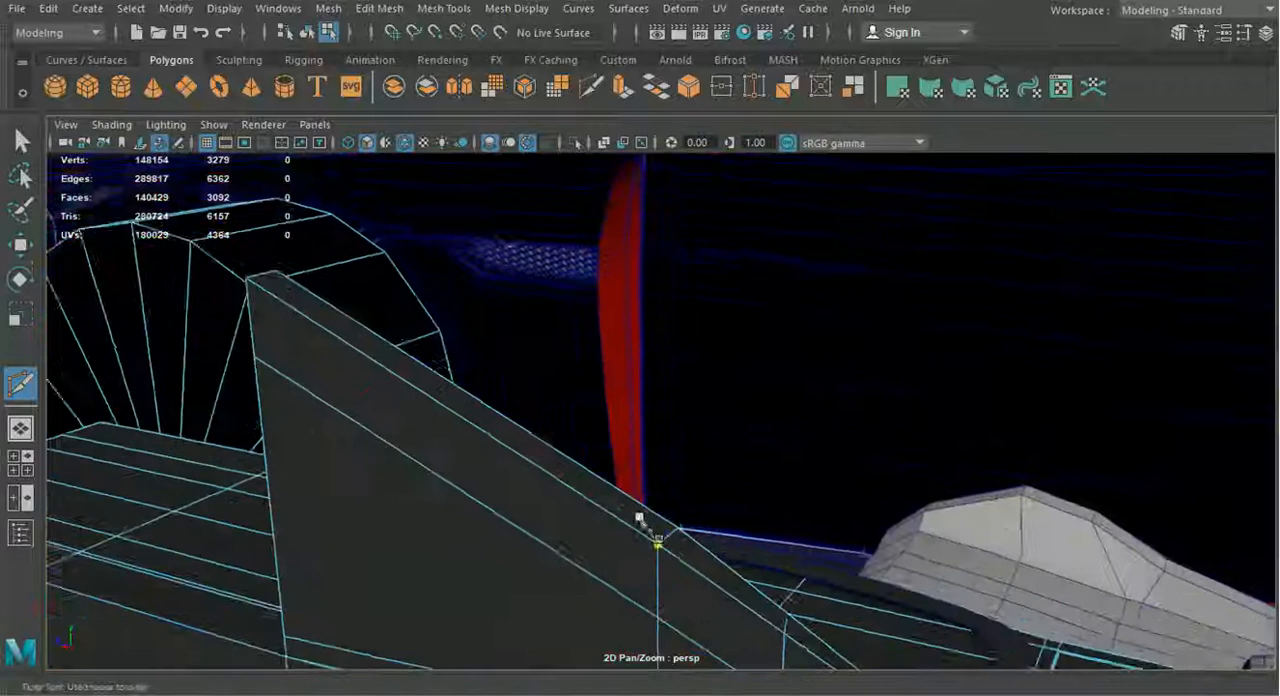
pyautogui.keyDown('alt'); pyautogui.moveTo(637, 516); pyautogui.dragTo(662, 478); pyautogui.keyUp('alt')
# Hide the Car_Doors display layer to clear the view of the console
pyautogui.click(18, 254)
pyautogui.scroll(-5, 354, 466)
pyautogui.keyDown('alt'); pyautogui.moveTo(354, 466); pyautogui.dragTo(975, 214); pyautogui.keyUp('alt')
pyautogui.click(1265, 32)
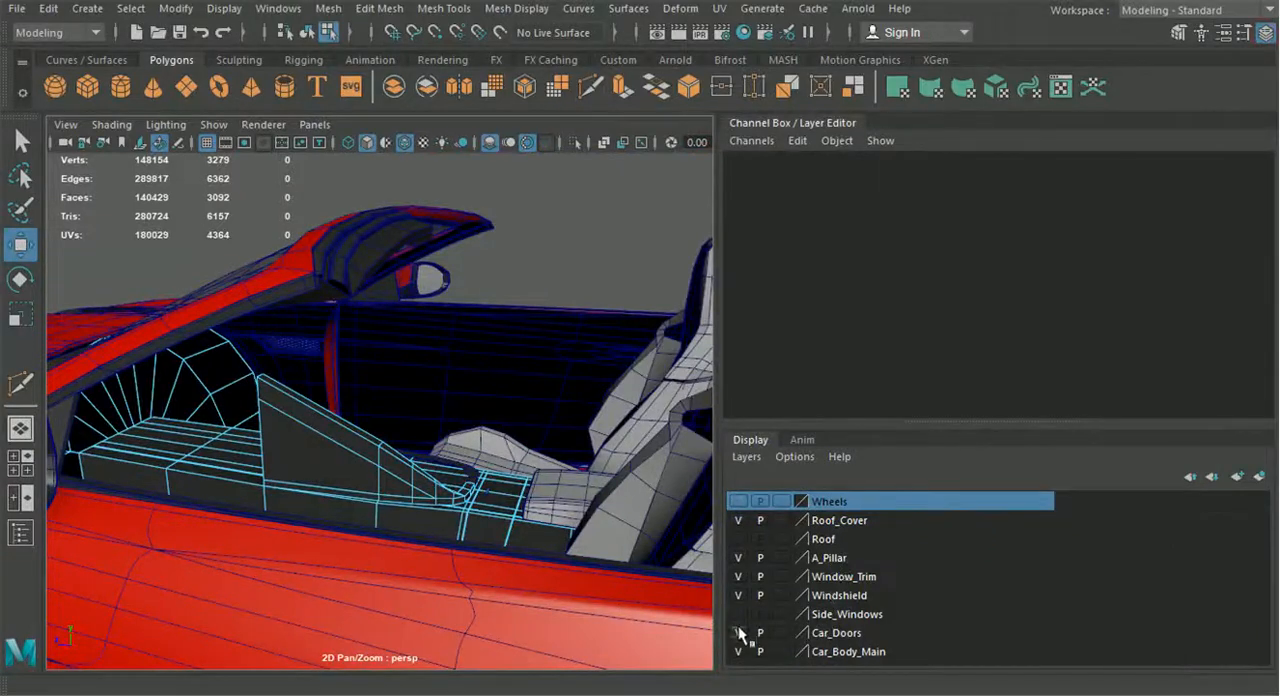
pyautogui.click(738, 632)
pyautogui.click(1265, 32)
pyautogui.keyDown('alt'); pyautogui.moveTo(691, 500); pyautogui.dragTo(724, 463); pyautogui.keyUp('alt')
# Switch to the side view and slightly lower a vertex pair on the panel's sloped upper edge
pyautogui.click(20, 464)
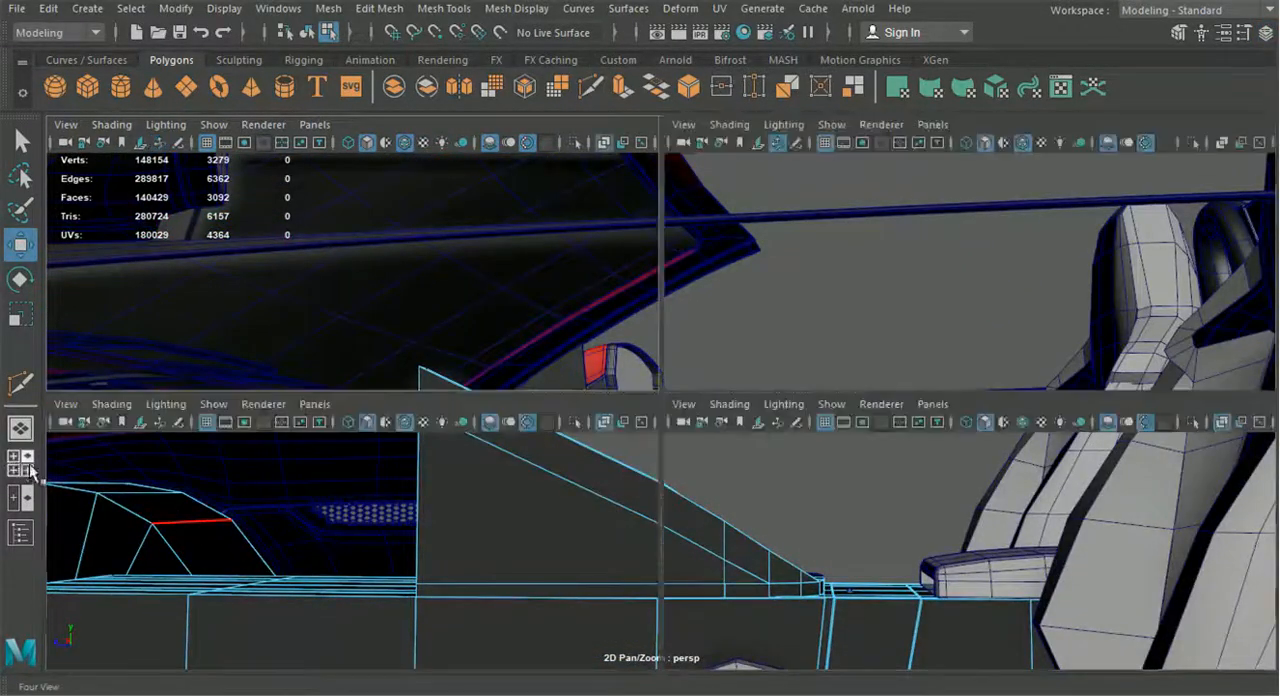
pyautogui.press('space')
pyautogui.keyDown('alt'); pyautogui.moveTo(917, 584); pyautogui.dragTo(934, 380, button='middle'); pyautogui.keyUp('alt')
pyautogui.scroll(3, 640, 399)
pyautogui.moveTo(608, 400); pyautogui.dragTo(514, 152, button='right')
pyautogui.scroll(4, 590, 340)
pyautogui.moveTo(588, 335); pyautogui.dragTo(642, 402)
pyautogui.moveTo(614, 281); pyautogui.dragTo(615, 291)
# Lower the vertex pair just behind the panel's long front section to even out the slope
pyautogui.keyDown('alt'); pyautogui.moveTo(681, 375); pyautogui.dragTo(569, 311, button='middle'); pyautogui.keyUp('alt')
pyautogui.scroll(2, 560, 318)
pyautogui.moveTo(556, 318); pyautogui.dragTo(606, 383)
pyautogui.click(587, 312)
pyautogui.hotkey('ctrl', 'z')
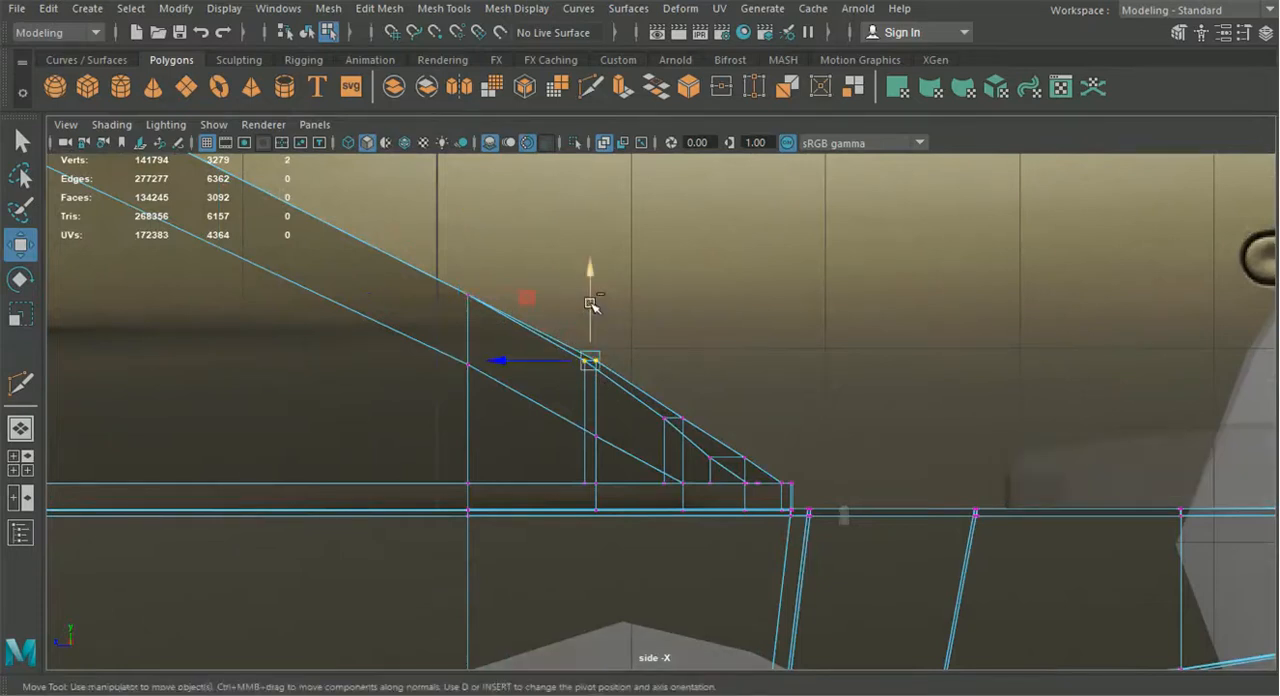
pyautogui.moveTo(592, 303); pyautogui.dragTo(592, 314)
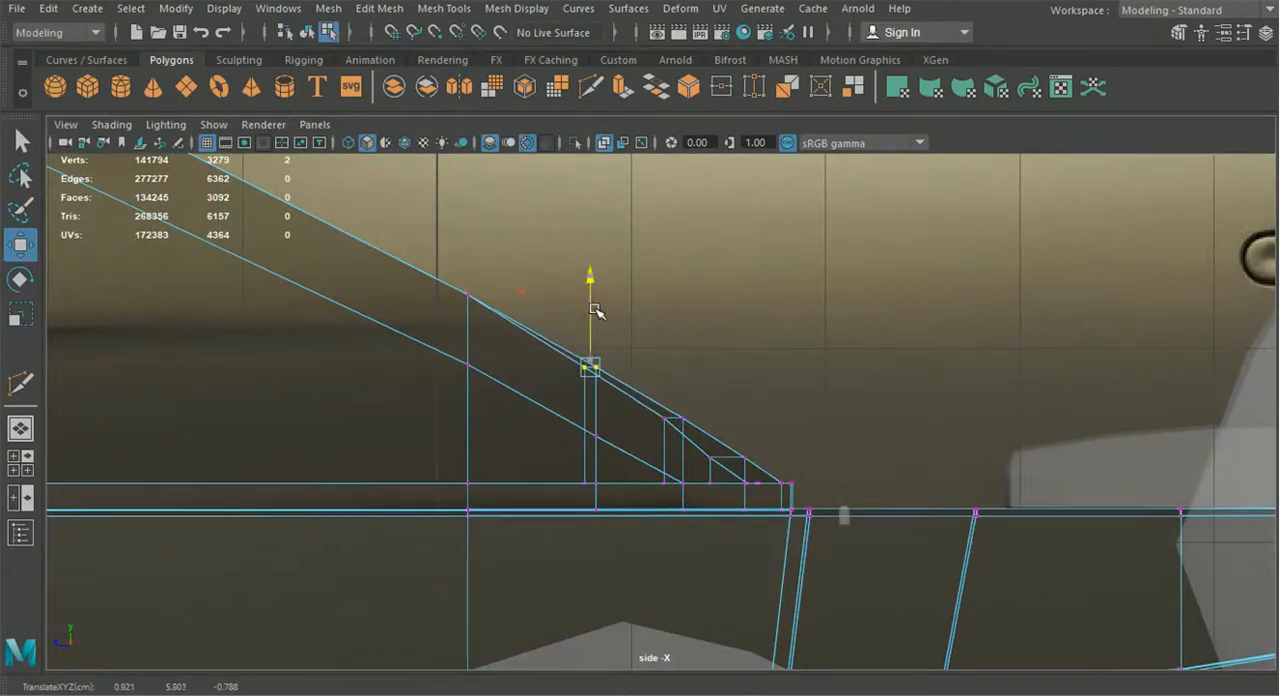
# Fine-tune the heights of the vertices near the rear lower end of the slope, individually and as a pair
pyautogui.keyDown('alt'); pyautogui.moveTo(671, 409); pyautogui.dragTo(574, 360, button='middle'); pyautogui.keyUp('alt')
pyautogui.scroll(1, 621, 417)
pyautogui.click(600, 393)
pyautogui.moveTo(600, 357); pyautogui.dragTo(600, 348)
pyautogui.click(508, 321)
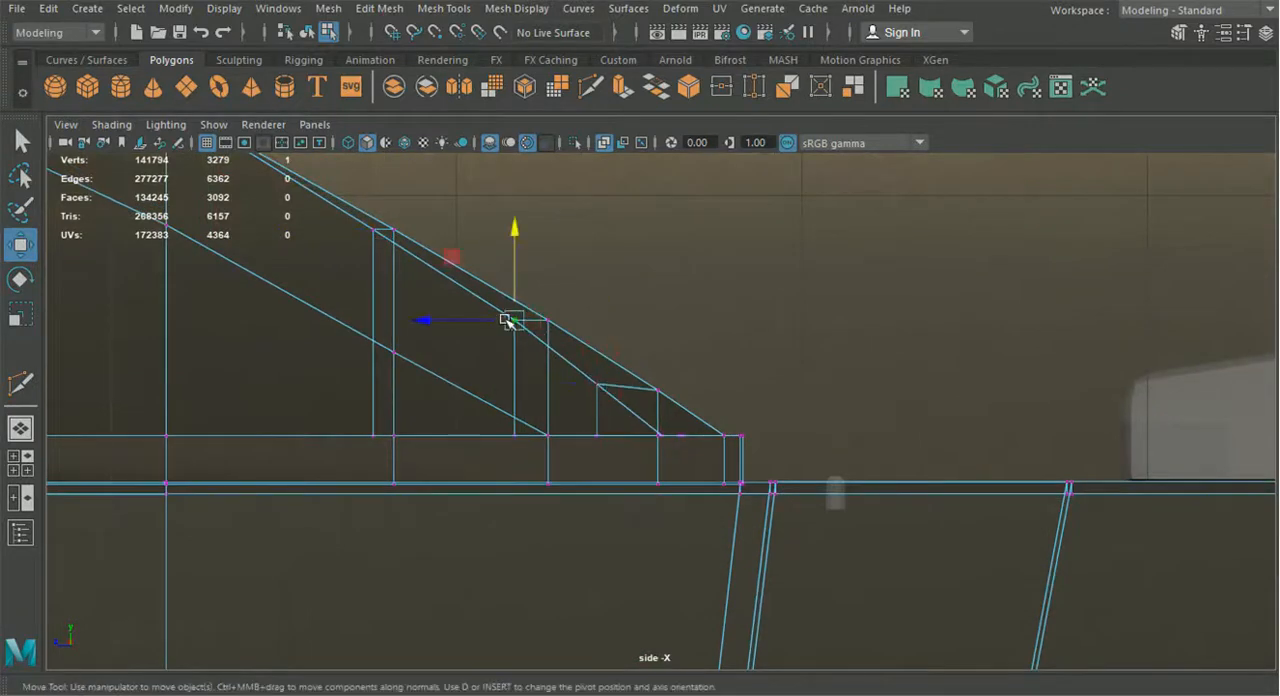
pyautogui.keyDown('alt'); pyautogui.moveTo(510, 286); pyautogui.dragTo(660, 395, button='middle'); pyautogui.keyUp('alt')
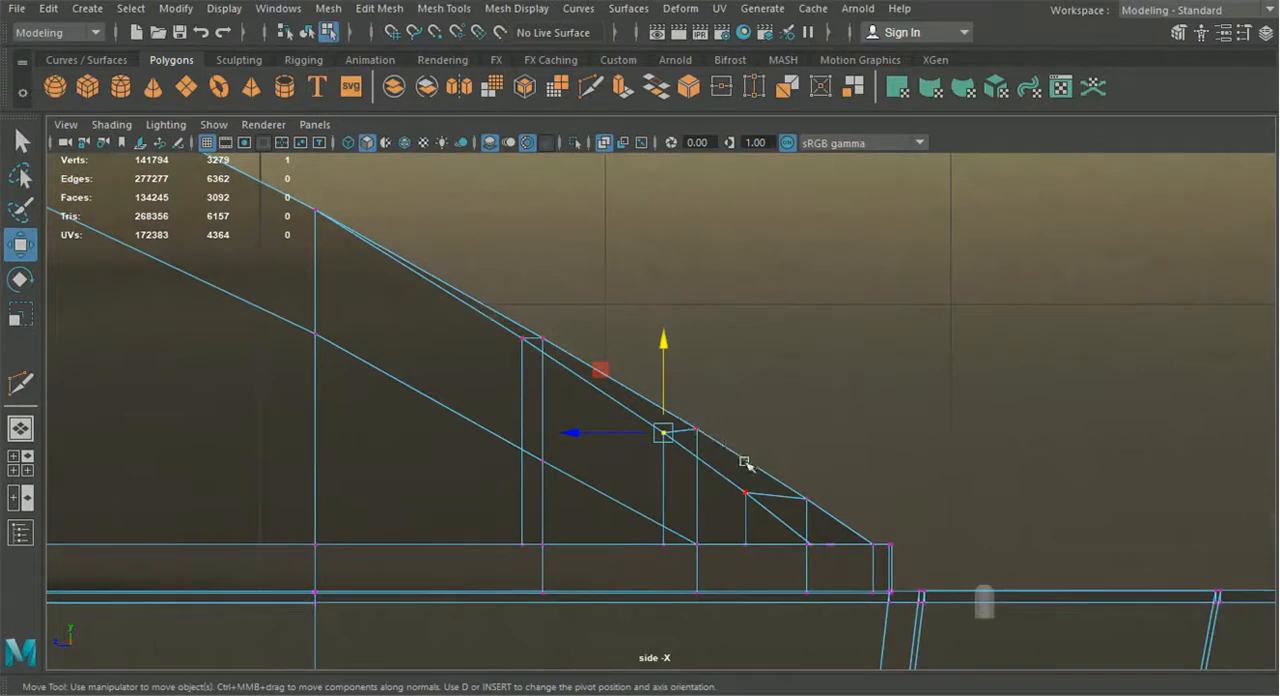
pyautogui.moveTo(817, 527); pyautogui.dragTo(818, 528)
pyautogui.moveTo(644, 383); pyautogui.dragTo(707, 462)
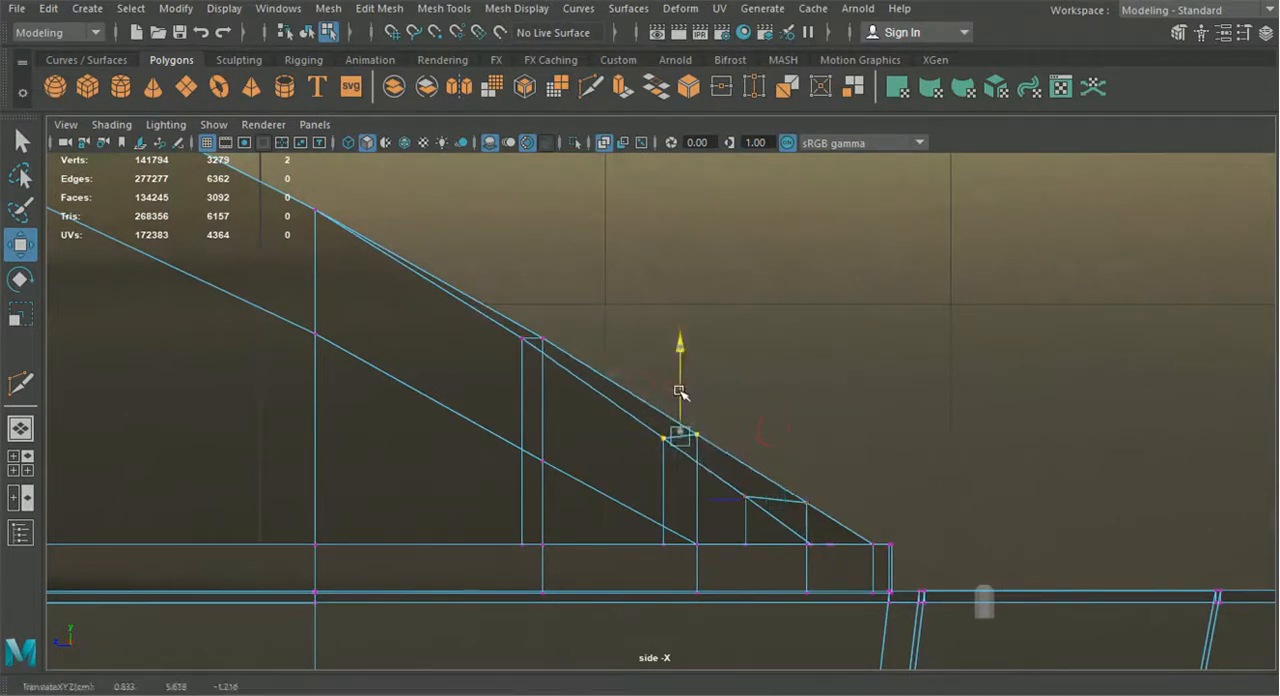
# Box-select the slope's upper vertices and nudge them to straighten the panel's upper edge
pyautogui.keyDown('alt'); pyautogui.moveTo(530, 320); pyautogui.dragTo(906, 516, button='middle'); pyautogui.keyUp('alt')
pyautogui.moveTo(674, 363)
pyautogui.mouseDown()
pyautogui.moveTo(710, 409)
pyautogui.moveTo(691, 357)
pyautogui.mouseUp()
pyautogui.keyDown('alt'); pyautogui.moveTo(691, 357); pyautogui.dragTo(484, 326, button='right'); pyautogui.keyUp('alt')
pyautogui.keyDown('alt'); pyautogui.moveTo(484, 326); pyautogui.dragTo(577, 388, button='middle'); pyautogui.keyUp('alt')
pyautogui.moveTo(515, 350); pyautogui.dragTo(625, 408)
pyautogui.moveTo(570, 345); pyautogui.dragTo(570, 343)
# Raise the cut line's vertices one after another so the line runs parallel to the sloped upper edge
pyautogui.moveTo(530, 394); pyautogui.dragTo(584, 420)
pyautogui.moveTo(568, 374); pyautogui.dragTo(570, 365)
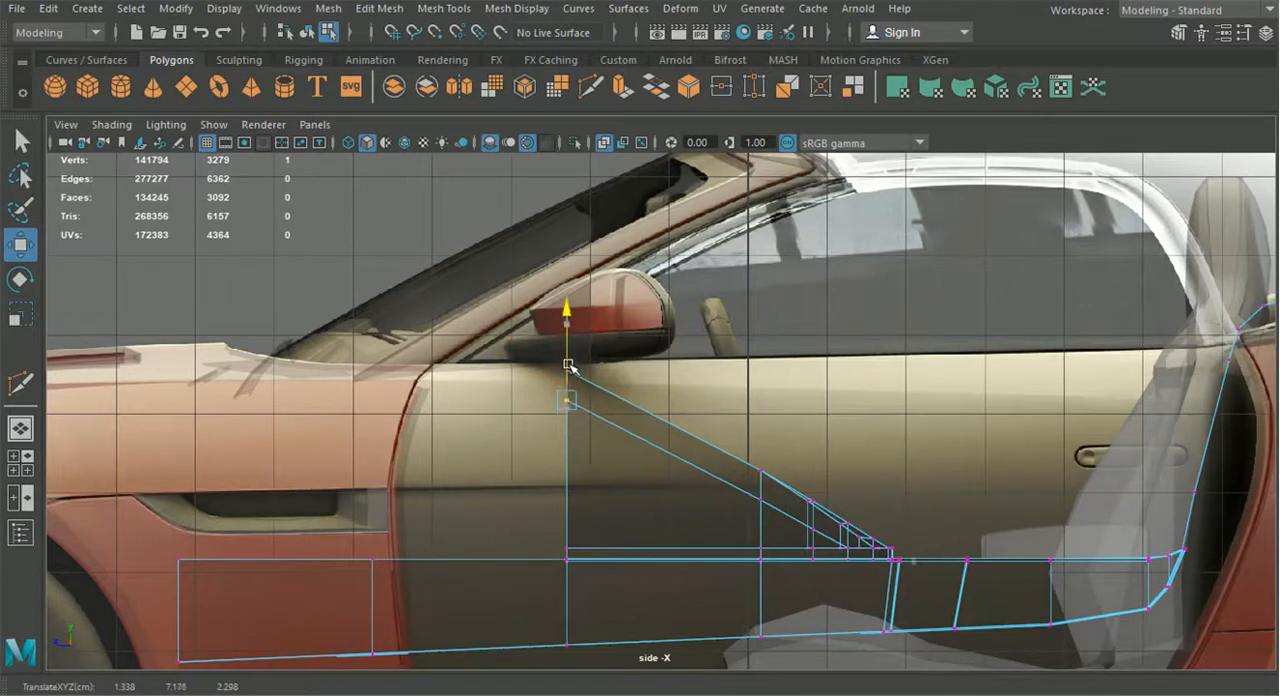
pyautogui.keyDown('alt'); pyautogui.moveTo(636, 466); pyautogui.dragTo(450, 350, button='middle'); pyautogui.keyUp('alt')
pyautogui.keyDown('alt'); pyautogui.moveTo(450, 350); pyautogui.dragTo(580, 390, button='right'); pyautogui.keyUp('alt')
pyautogui.moveTo(471, 341); pyautogui.dragTo(516, 385)
pyautogui.moveTo(501, 333); pyautogui.dragTo(501, 322)
pyautogui.keyDown('alt'); pyautogui.moveTo(543, 381); pyautogui.dragTo(573, 414, button='right'); pyautogui.keyUp('alt')
pyautogui.moveTo(597, 424); pyautogui.dragTo(597, 424)
pyautogui.moveTo(583, 374); pyautogui.dragTo(585, 370)
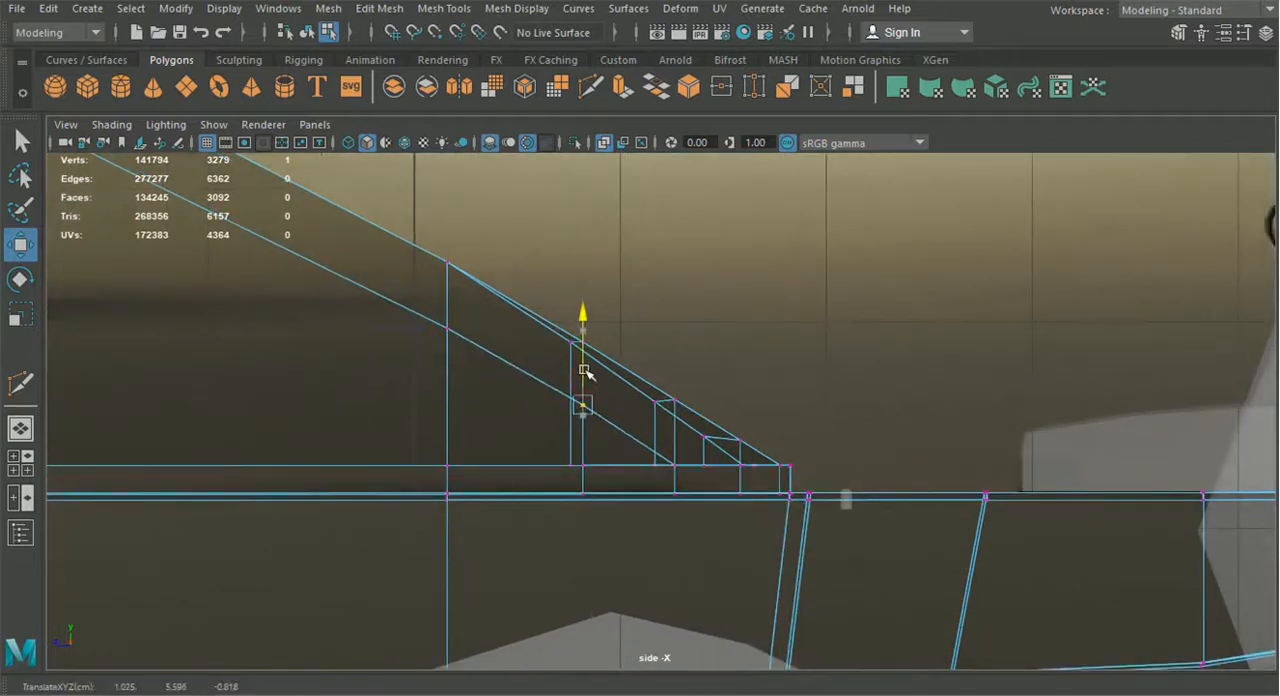
# Return to the perspective view and delete the three outer side faces below the diagonal cut
pyautogui.click(20, 430)
pyautogui.keyDown('alt'); pyautogui.moveTo(707, 423); pyautogui.dragTo(628, 416); pyautogui.keyUp('alt')
pyautogui.moveTo(577, 398); pyautogui.dragTo(578, 190, button='right')
pyautogui.click(624, 447)
pyautogui.keyDown('shift'); pyautogui.click(770, 510); pyautogui.keyUp('shift')
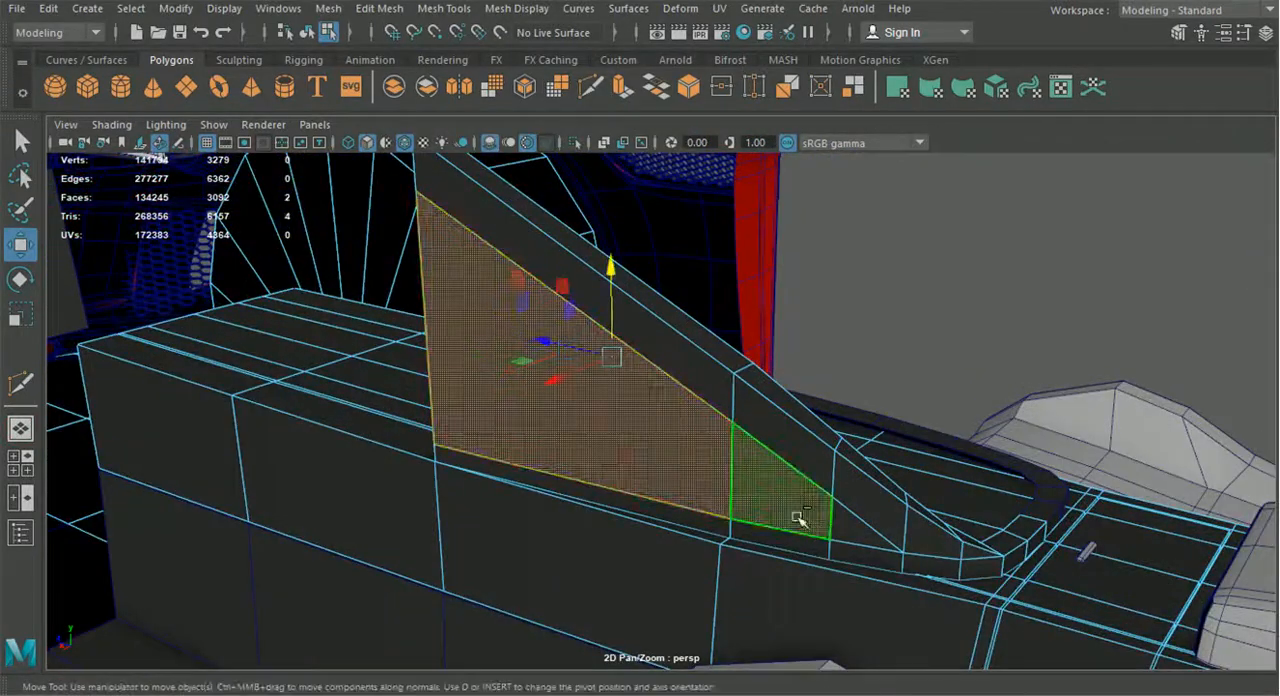
pyautogui.keyDown('shift'); pyautogui.click(857, 538); pyautogui.keyUp('shift')
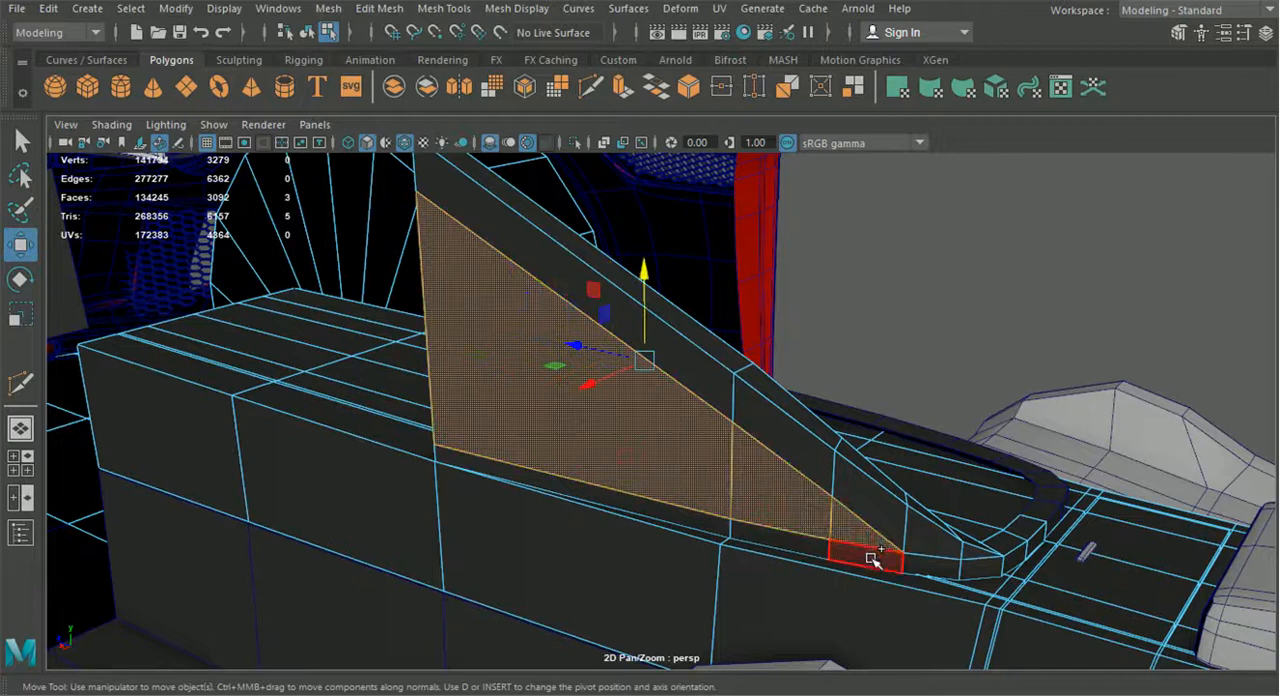
pyautogui.press('Delete')
# Delete the face closing the panel's front end below the diagonal cut
pyautogui.keyDown('alt'); pyautogui.moveTo(826, 519); pyautogui.dragTo(873, 513); pyautogui.keyUp('alt')
pyautogui.moveTo(871, 490); pyautogui.dragTo(552, 193, button='right')
pyautogui.click(415, 306)
pyautogui.press('Delete')
# Select the five inner side faces of the sloped panel and delete them
pyautogui.keyDown('alt'); pyautogui.moveTo(414, 309); pyautogui.dragTo(354, 423); pyautogui.keyUp('alt')
pyautogui.click(851, 437)
pyautogui.keyDown('shift'); pyautogui.click(673, 548); pyautogui.keyUp('shift')
pyautogui.keyDown('shift'); pyautogui.click(673, 549); pyautogui.keyUp('shift')
pyautogui.keyDown('shift'); pyautogui.click(661, 566); pyautogui.keyUp('shift')
pyautogui.keyDown('shift'); pyautogui.click(697, 555); pyautogui.keyUp('shift')
pyautogui.keyDown('alt'); pyautogui.moveTo(697, 555); pyautogui.dragTo(526, 557); pyautogui.keyUp('alt')
pyautogui.keyDown('alt'); pyautogui.moveTo(526, 557); pyautogui.dragTo(640, 529, button='middle'); pyautogui.keyUp('alt')
pyautogui.scroll(5, 640, 529)
pyautogui.keyDown('shift'); pyautogui.click(519, 522); pyautogui.keyUp('shift')
pyautogui.keyDown('shift'); pyautogui.click(487, 531); pyautogui.keyUp('shift')
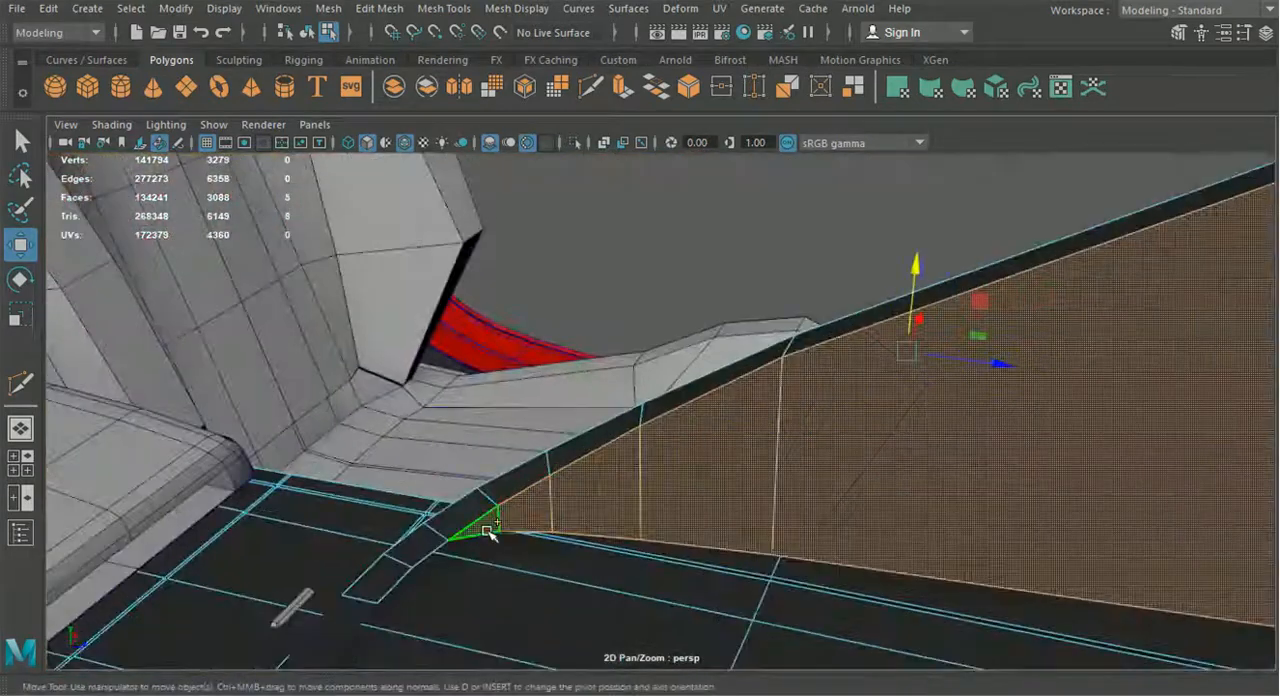
pyautogui.press('Delete')
# Examine the sloped strip and its join with the console's curved bar from behind and above
pyautogui.keyDown('alt'); pyautogui.moveTo(497, 510); pyautogui.dragTo(563, 343); pyautogui.keyUp('alt')
pyautogui.click(700, 365)
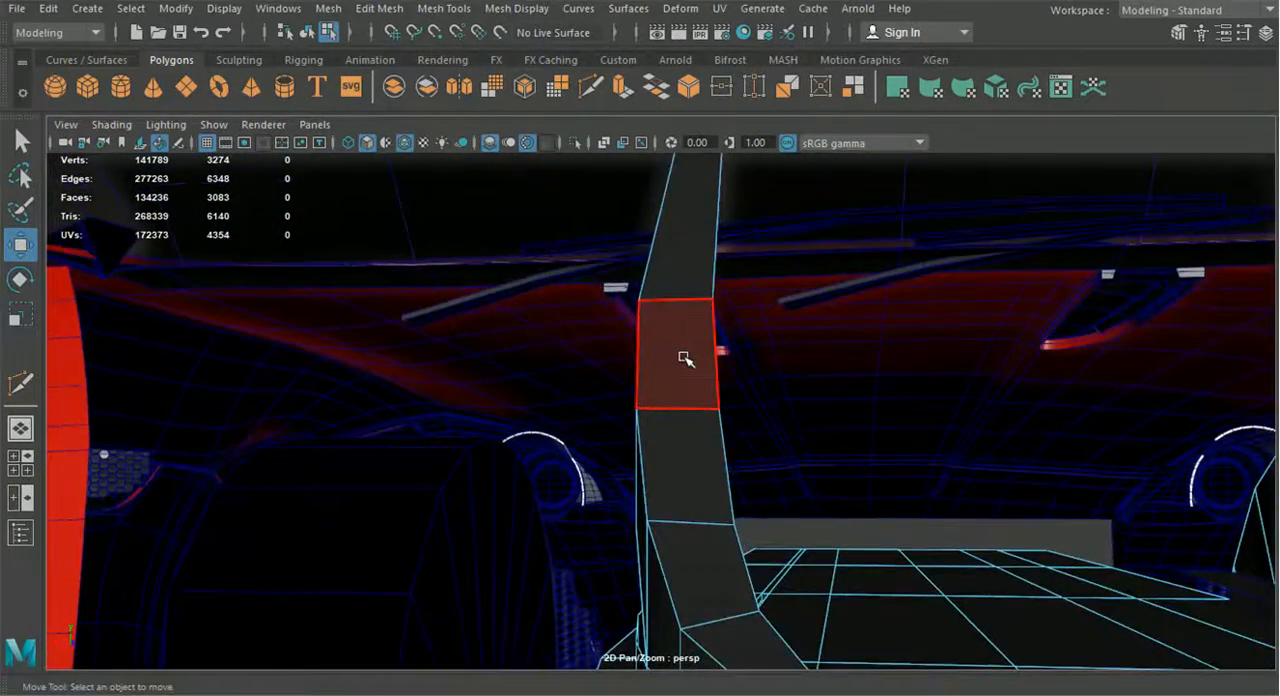
pyautogui.scroll(-5, 641, 412)
pyautogui.keyDown('alt'); pyautogui.moveTo(641, 412); pyautogui.dragTo(632, 497); pyautogui.keyUp('alt')
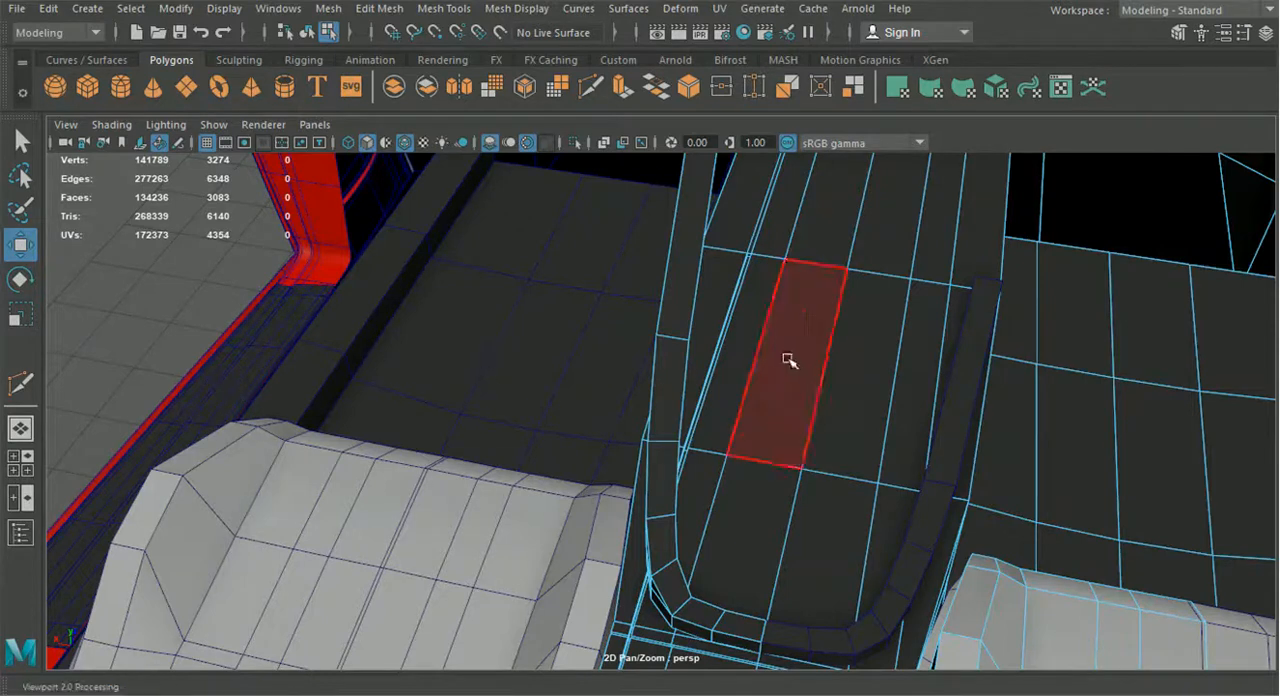
pyautogui.moveTo(670, 360); pyautogui.dragTo(607, 160, button='right')
pyautogui.click(677, 558)
pyautogui.keyDown('shift'); pyautogui.click(672, 517); pyautogui.keyUp('shift')
pyautogui.keyDown('shift'); pyautogui.click(673, 444); pyautogui.keyUp('shift')
pyautogui.keyDown('shift'); pyautogui.click(683, 346); pyautogui.keyUp('shift')
pyautogui.keyDown('alt'); pyautogui.moveTo(751, 243); pyautogui.dragTo(738, 400, button='middle'); pyautogui.keyUp('alt')
pyautogui.keyDown('alt'); pyautogui.moveTo(724, 291); pyautogui.dragTo(719, 496, button='middle'); pyautogui.keyUp('alt')
pyautogui.keyDown('alt'); pyautogui.moveTo(721, 400); pyautogui.dragTo(730, 356); pyautogui.keyUp('alt')
pyautogui.keyDown('shift'); pyautogui.click(731, 342); pyautogui.keyUp('shift')
# Select three vertices along the strip's inner upper edge and shift them to adjust the strip's width
pyautogui.keyDown('alt'); pyautogui.moveTo(724, 560); pyautogui.dragTo(737, 515); pyautogui.keyUp('alt')
pyautogui.keyDown('alt'); pyautogui.moveTo(737, 515); pyautogui.dragTo(761, 450, button='middle'); pyautogui.keyUp('alt')
pyautogui.moveTo(676, 490); pyautogui.dragTo(620, 462)
pyautogui.scroll(4, 623, 466)
pyautogui.keyDown('alt'); pyautogui.moveTo(623, 466); pyautogui.dragTo(683, 420, button='middle'); pyautogui.keyUp('alt')
pyautogui.keyDown('alt'); pyautogui.moveTo(683, 420); pyautogui.dragTo(802, 455); pyautogui.keyUp('alt')
pyautogui.moveTo(714, 170); pyautogui.dragTo(757, 517)
pyautogui.keyDown('alt'); pyautogui.moveTo(757, 517); pyautogui.dragTo(744, 403, button='middle'); pyautogui.keyUp('alt')
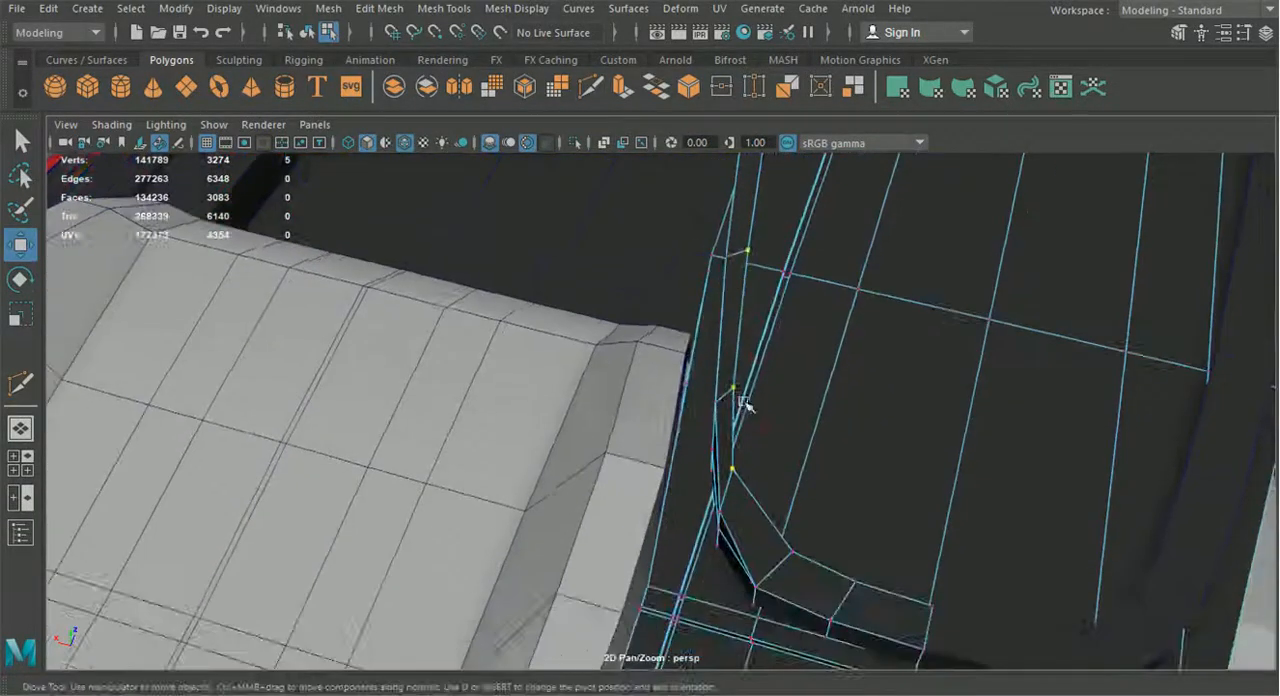
pyautogui.keyDown('shift'); pyautogui.click(741, 386); pyautogui.keyUp('shift')
pyautogui.keyDown('shift'); pyautogui.click(737, 471); pyautogui.keyUp('shift')
pyautogui.moveTo(764, 296); pyautogui.dragTo(761, 307)
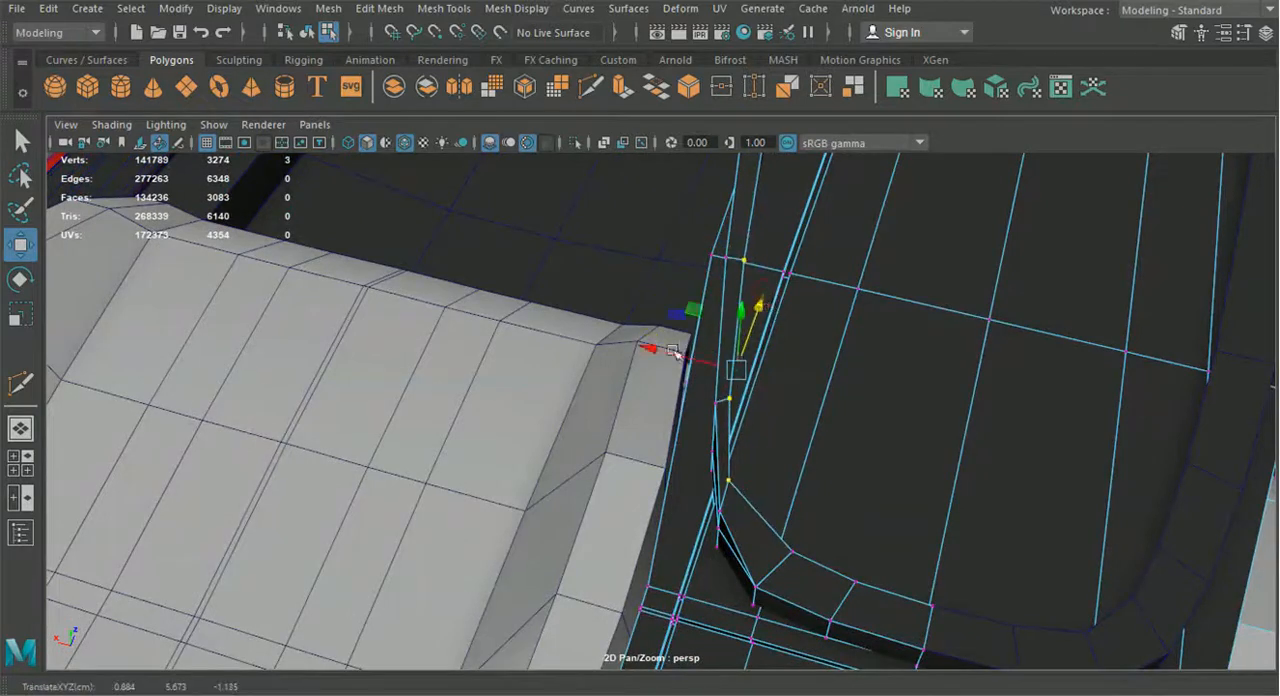
pyautogui.moveTo(660, 355); pyautogui.dragTo(668, 358)
# Reposition individual vertices at the strip's lower end so it curves evenly into the bar
pyautogui.click(725, 402)
pyautogui.scroll(4, 748, 414)
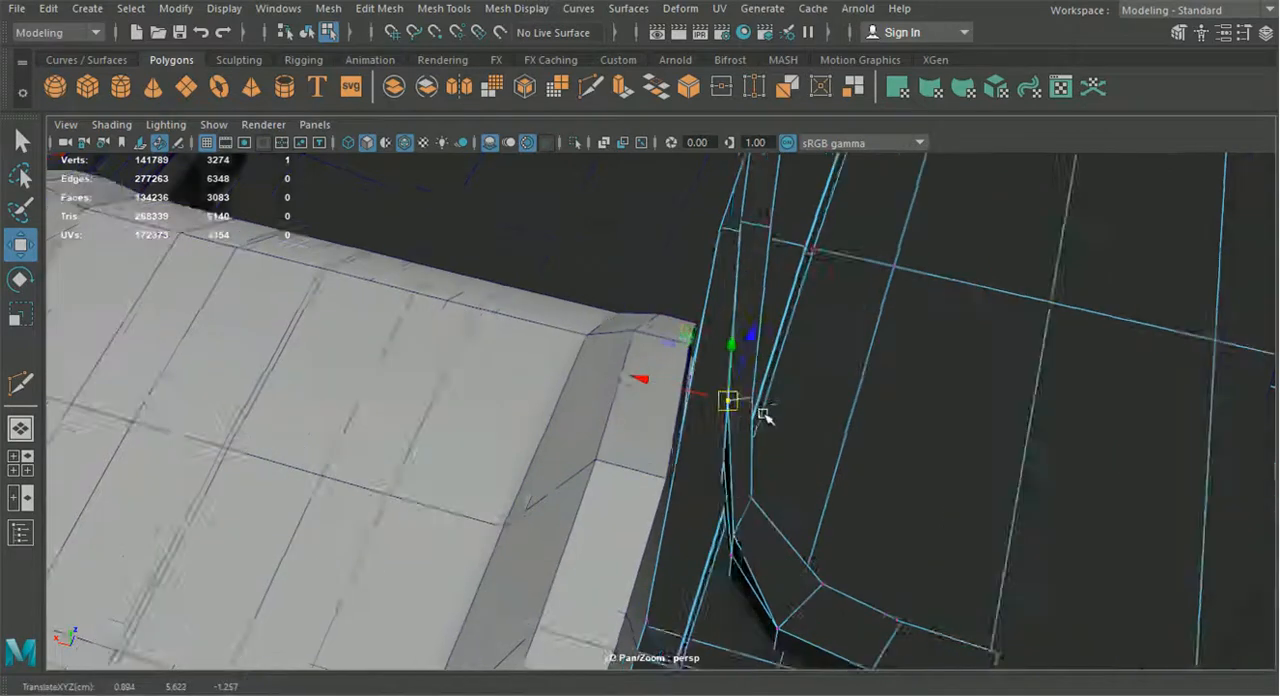
pyautogui.click(804, 391)
pyautogui.moveTo(712, 370); pyautogui.dragTo(715, 371)
pyautogui.click(800, 543)
pyautogui.moveTo(824, 475); pyautogui.dragTo(824, 492)
pyautogui.moveTo(724, 547); pyautogui.dragTo(742, 555)
pyautogui.moveTo(838, 498); pyautogui.dragTo(836, 505)
pyautogui.moveTo(728, 556); pyautogui.dragTo(737, 561)
# Examine the reshaped sloped strip and the lower bar from several angles around the cabin
pyautogui.scroll(-3, 766, 589)
pyautogui.keyDown('alt'); pyautogui.moveTo(766, 589); pyautogui.dragTo(716, 461, button='middle'); pyautogui.keyUp('alt')
pyautogui.click(746, 431)
pyautogui.click(821, 467)
pyautogui.scroll(-5, 832, 490)
pyautogui.keyDown('alt'); pyautogui.moveTo(826, 511); pyautogui.dragTo(692, 456); pyautogui.keyUp('alt')
pyautogui.keyDown('alt'); pyautogui.moveTo(692, 456); pyautogui.dragTo(703, 540, button='middle'); pyautogui.keyUp('alt')
pyautogui.scroll(4, 708, 535)
pyautogui.keyDown('alt'); pyautogui.moveTo(708, 500); pyautogui.dragTo(790, 410); pyautogui.keyUp('alt')
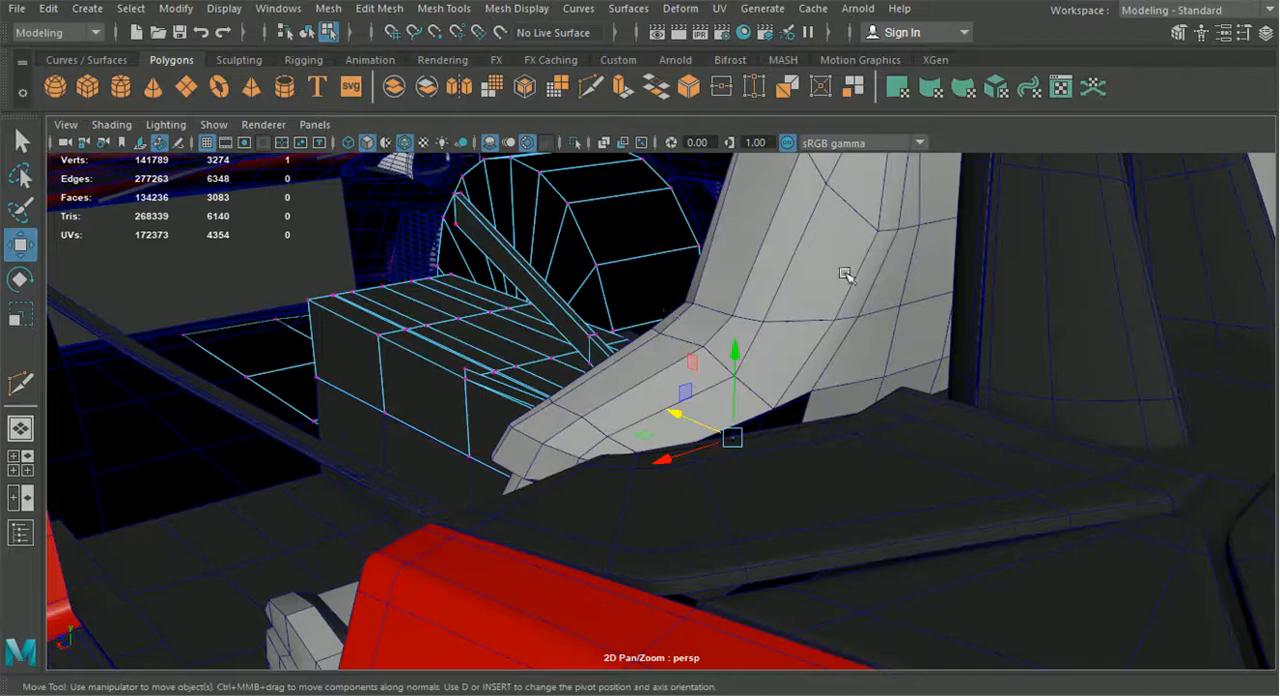
pyautogui.keyDown('alt'); pyautogui.moveTo(897, 231); pyautogui.dragTo(403, 363); pyautogui.keyUp('alt')
pyautogui.keyDown('alt'); pyautogui.moveTo(403, 363); pyautogui.dragTo(840, 416, button='middle'); pyautogui.keyUp('alt')
pyautogui.scroll(3, 840, 416)
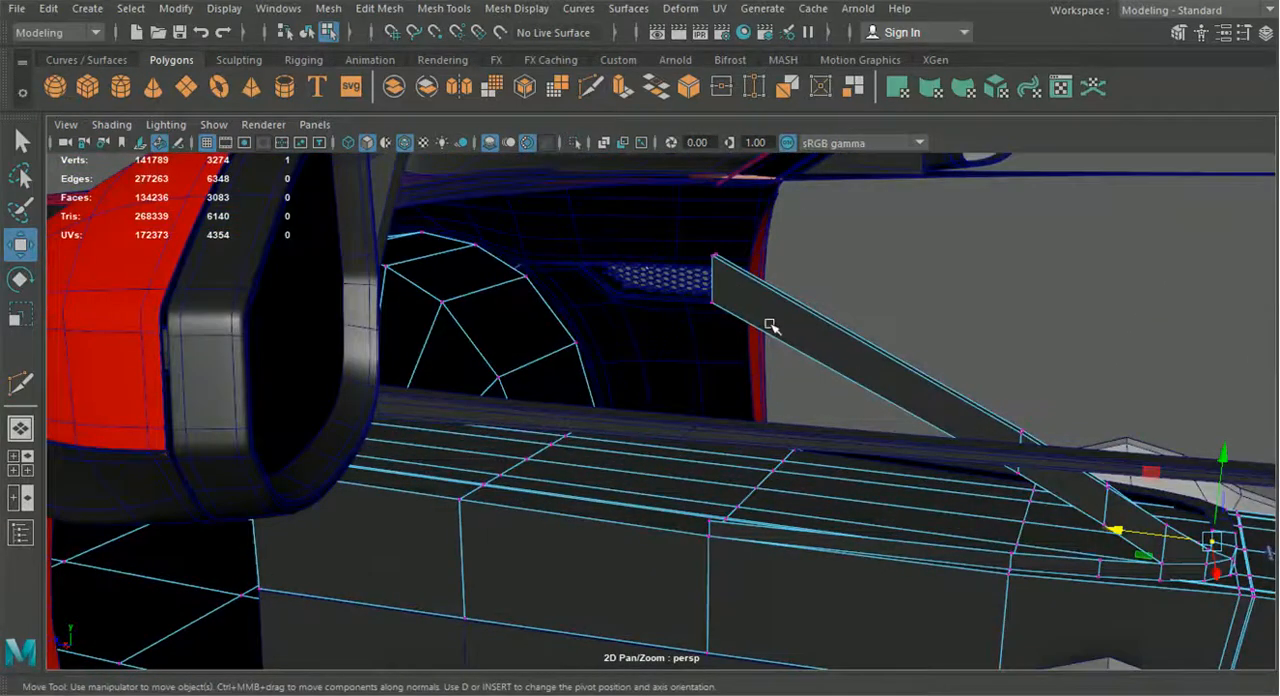
pyautogui.keyDown('alt'); pyautogui.moveTo(697, 300); pyautogui.dragTo(664, 279, button='middle'); pyautogui.keyUp('alt')
pyautogui.keyDown('alt'); pyautogui.moveTo(738, 354); pyautogui.dragTo(564, 282, button='middle'); pyautogui.keyUp('alt')
pyautogui.keyDown('alt'); pyautogui.moveTo(709, 394); pyautogui.dragTo(810, 447); pyautogui.keyUp('alt')
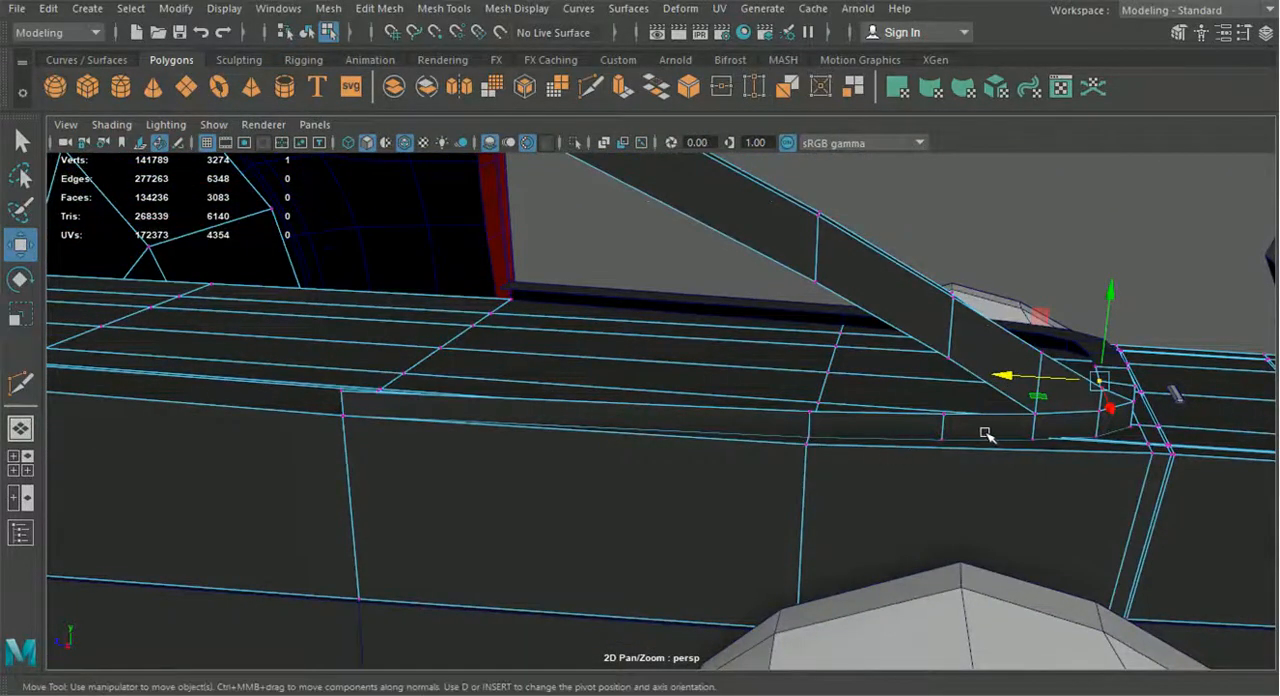
pyautogui.keyDown('alt'); pyautogui.moveTo(968, 418); pyautogui.dragTo(866, 402); pyautogui.keyUp('alt')
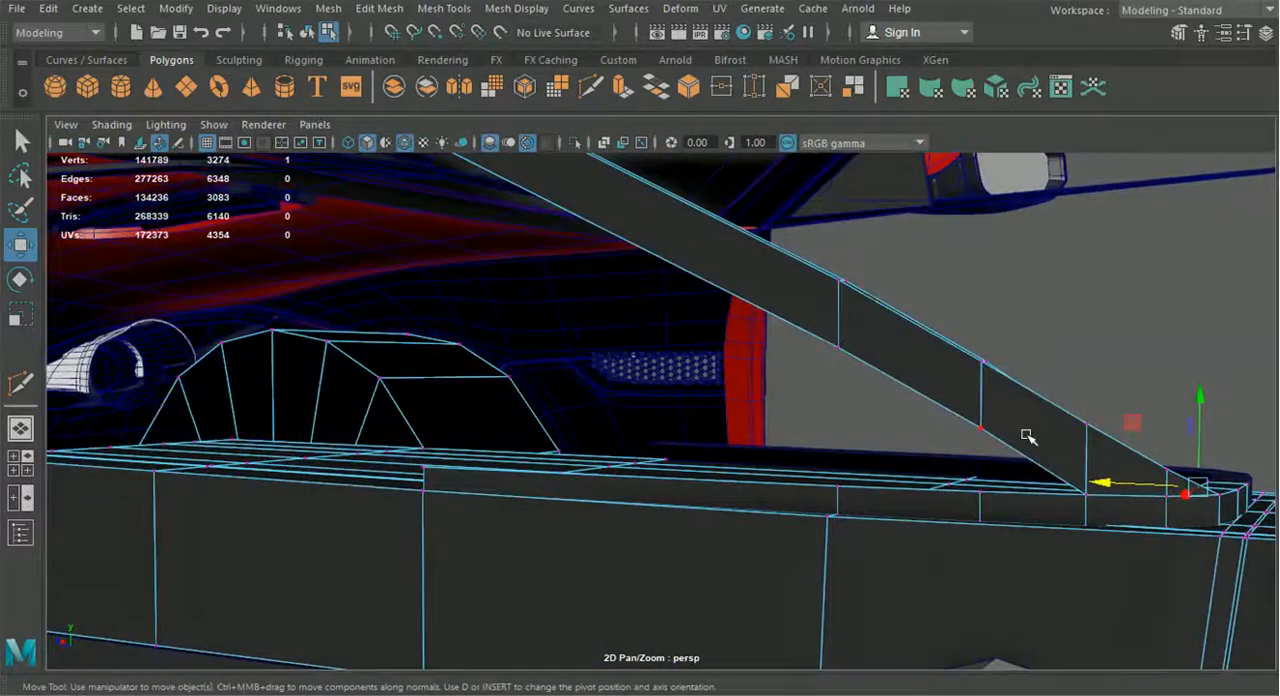
# Extrude the lower bar's three upper edges beneath the strip straight up to the level of the strip's lower vertex
pyautogui.moveTo(1026, 137); pyautogui.dragTo(999, 94, button='right')
pyautogui.click(990, 490)
pyautogui.keyDown('shift'); pyautogui.click(766, 493); pyautogui.keyUp('shift')
pyautogui.keyDown('shift'); pyautogui.click(530, 481); pyautogui.keyUp('shift')
pyautogui.hotkey('ctrl', 'e')
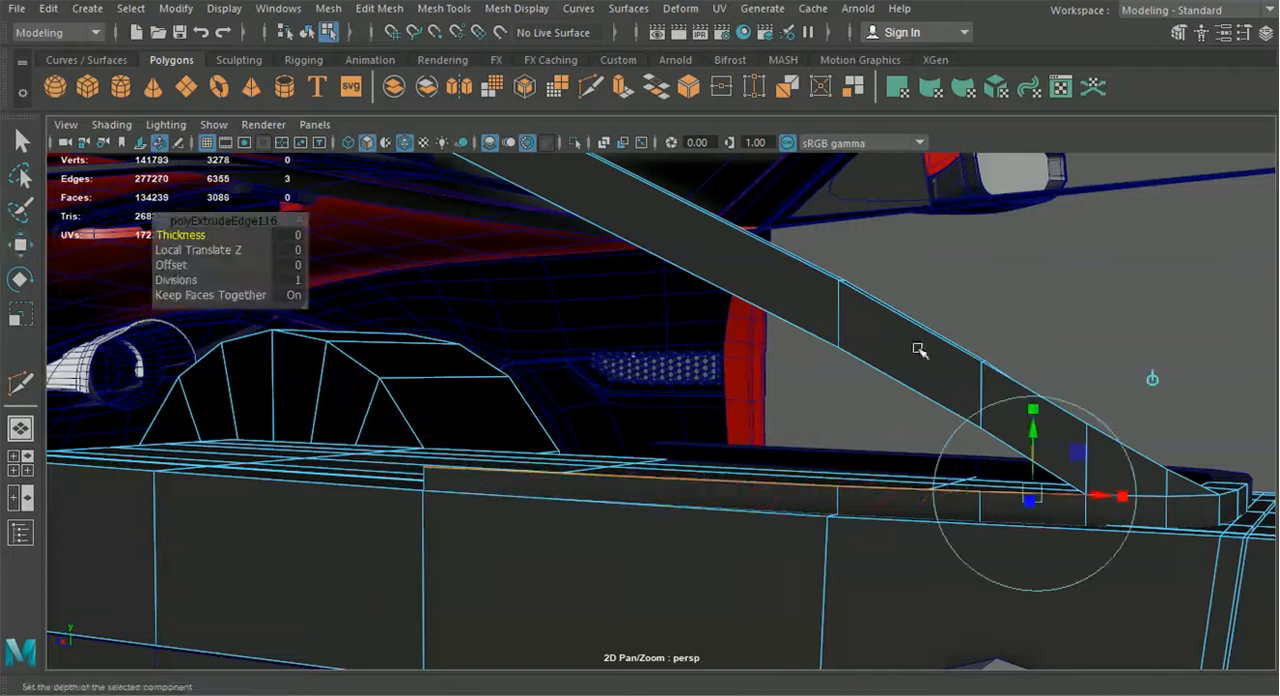
pyautogui.moveTo(722, 424); pyautogui.dragTo(727, 363)
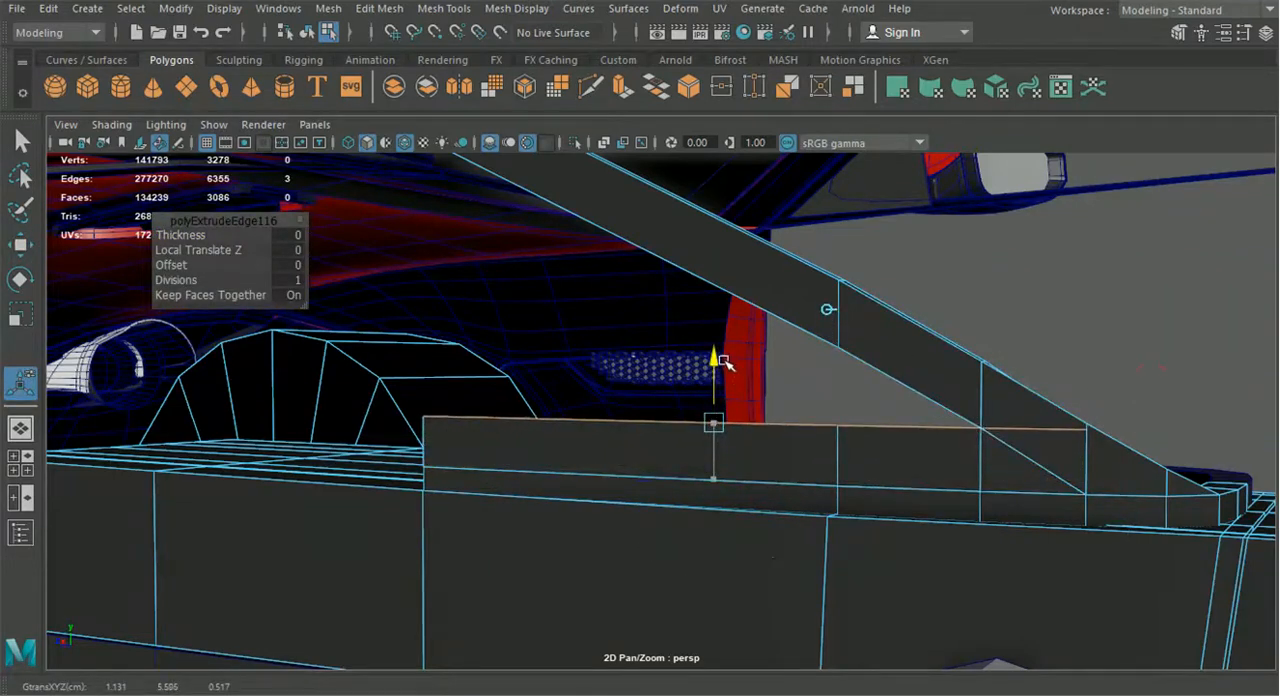
# Move the extruded wall's rear end vertex onto the strip's lower vertex and merge the overlapping vertices there
pyautogui.click(21, 247)
pyautogui.keyDown('alt'); pyautogui.moveTo(830, 464); pyautogui.dragTo(682, 443, button='middle'); pyautogui.keyUp('alt')
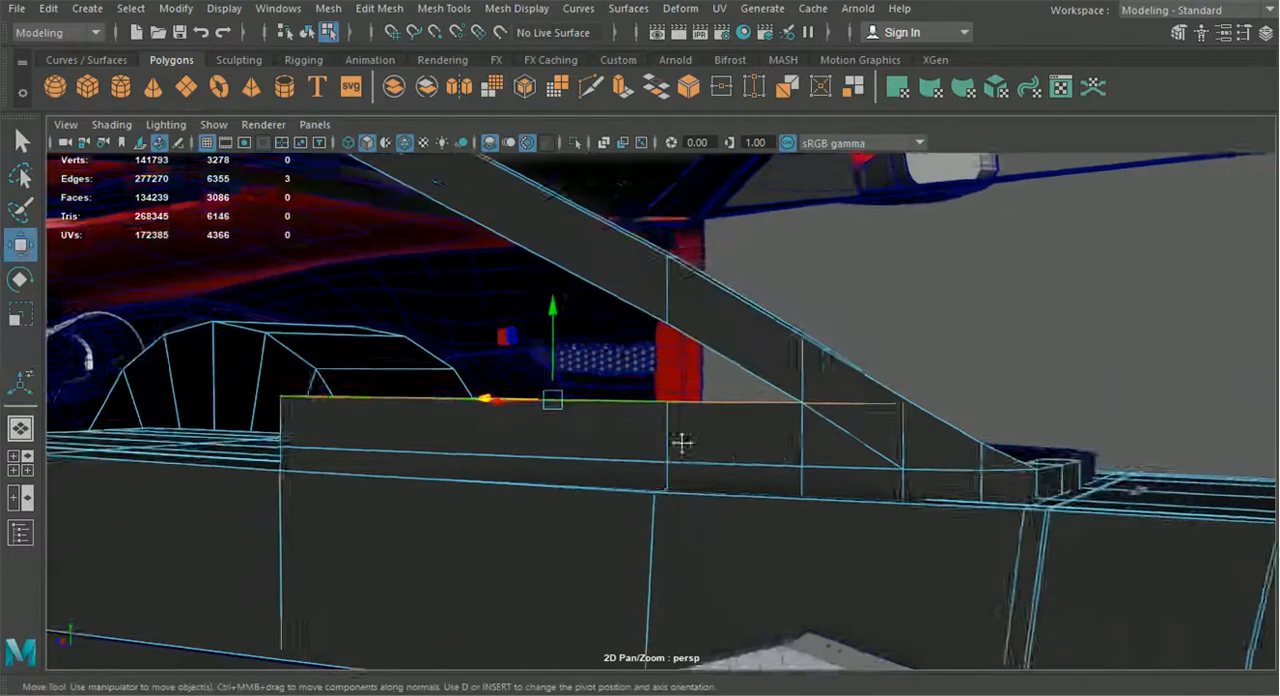
pyautogui.scroll(3, 682, 443)
pyautogui.moveTo(841, 442); pyautogui.dragTo(750, 139, button='right')
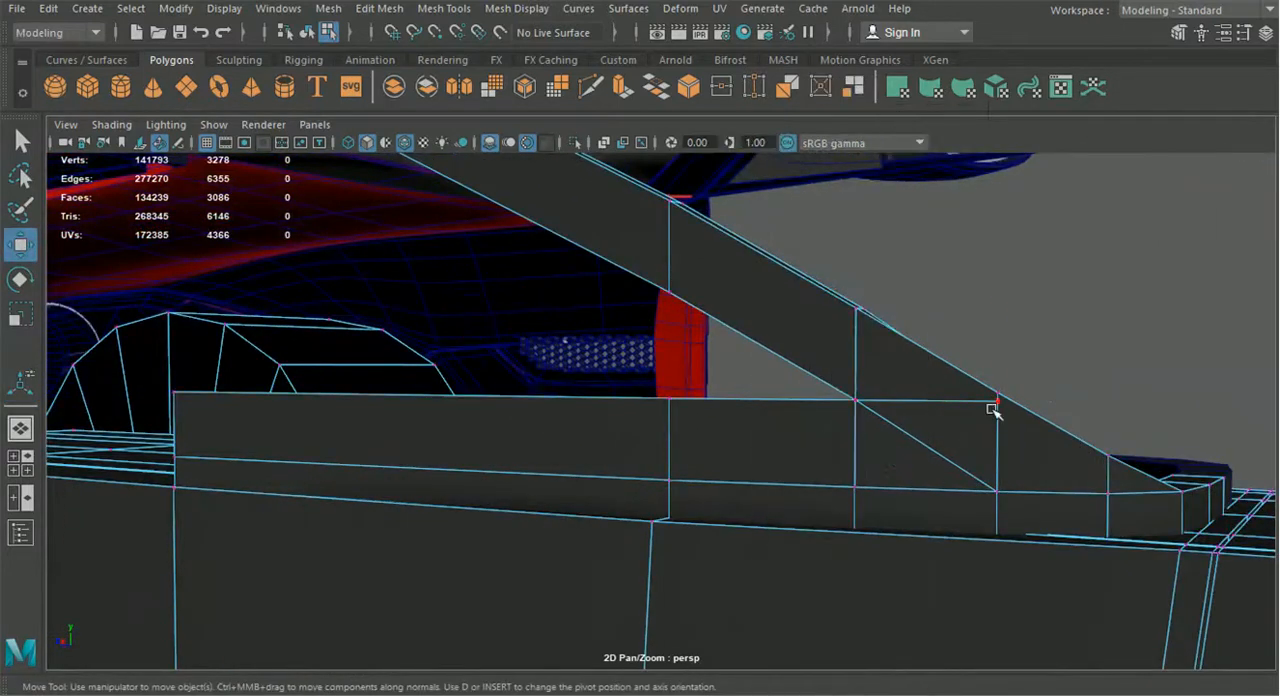
pyautogui.moveTo(998, 403); pyautogui.dragTo(845, 386)
pyautogui.click(378, 8)
pyautogui.click(400, 186)
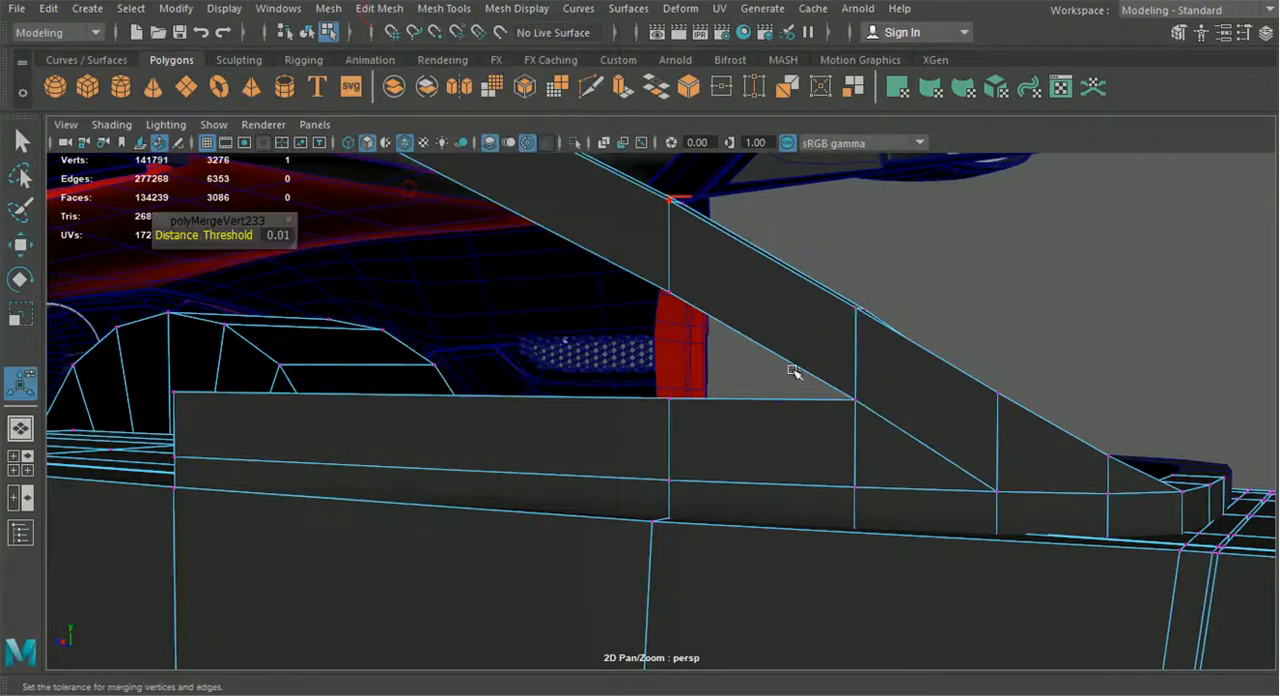
# Try shifting the merged corner vertex along the bar, then undo the move and check the joint
pyautogui.moveTo(834, 424); pyautogui.dragTo(878, 376)
pyautogui.press('w')
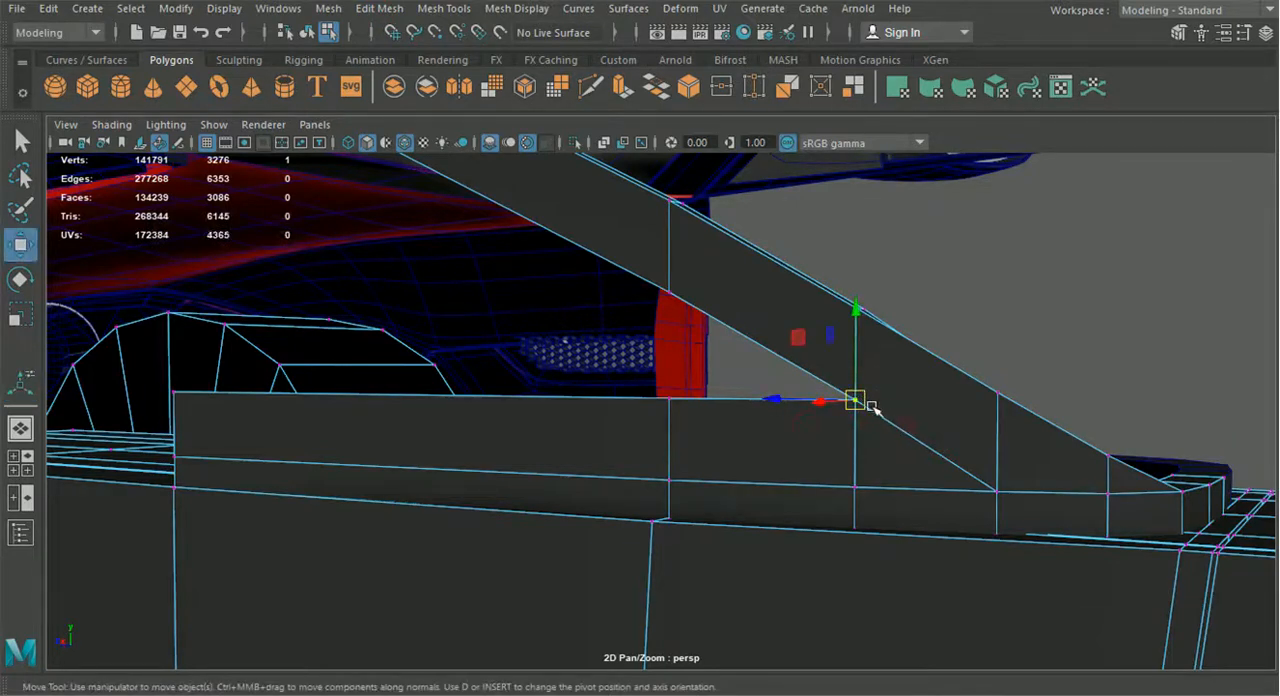
pyautogui.click(980, 413)
pyautogui.moveTo(768, 399); pyautogui.dragTo(840, 434)
pyautogui.hotkey('ctrl', 'z')
pyautogui.scroll(-3, 788, 410)
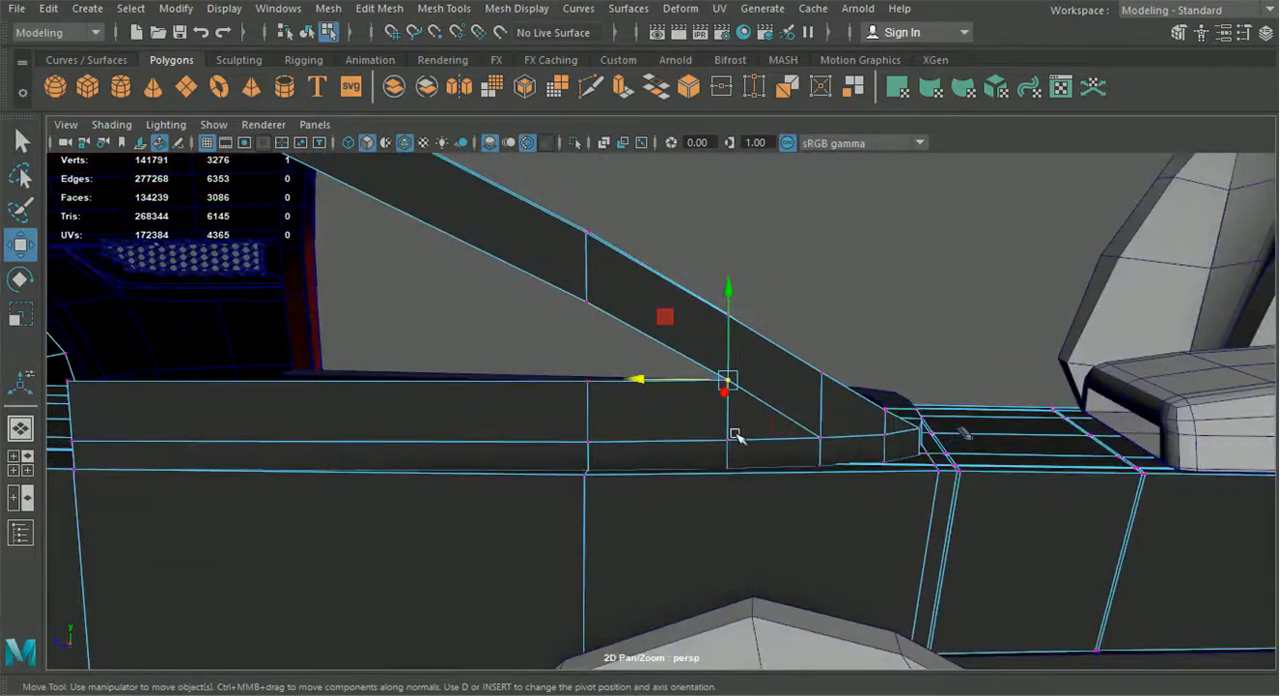
pyautogui.keyDown('alt'); pyautogui.moveTo(735, 435); pyautogui.dragTo(674, 422); pyautogui.keyUp('alt')
pyautogui.scroll(2, 720, 427)
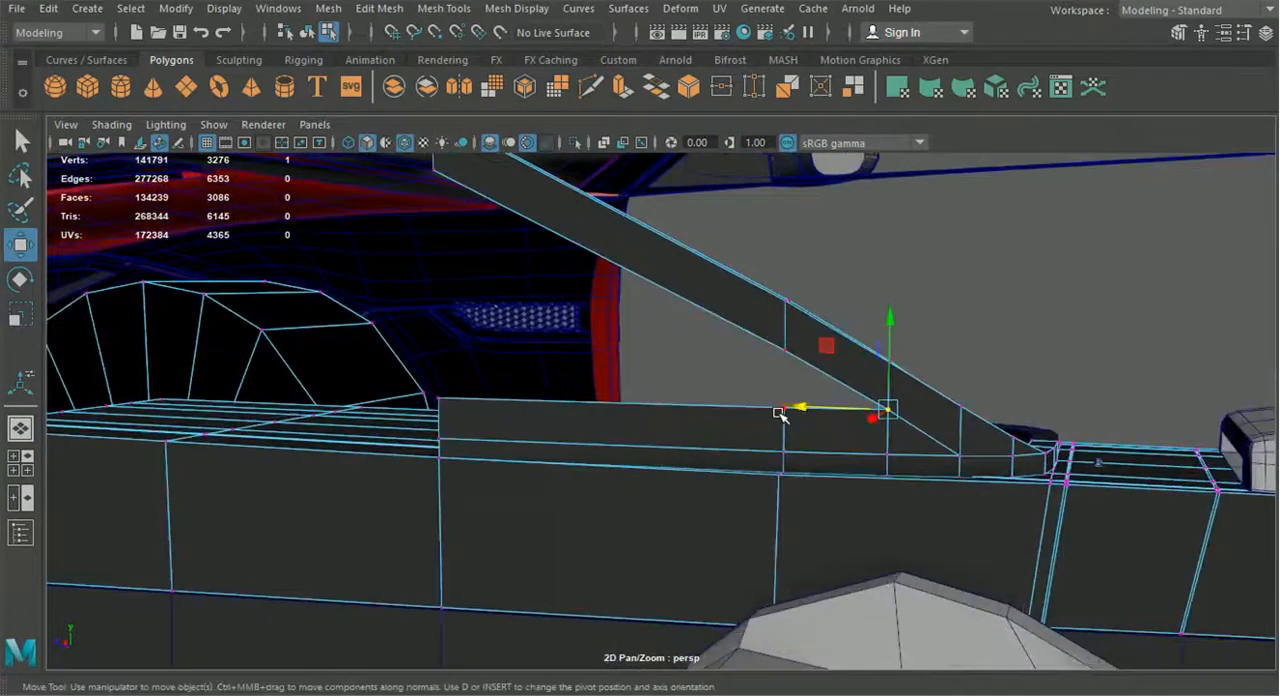
# Shift the wall and bar vertices along the bar to straighten the vertical edges beneath the sloped strip's lower vertices
pyautogui.moveTo(718, 416); pyautogui.dragTo(628, 144, button='right')
pyautogui.keyDown('alt'); pyautogui.moveTo(743, 391); pyautogui.dragTo(757, 417); pyautogui.keyUp('alt')
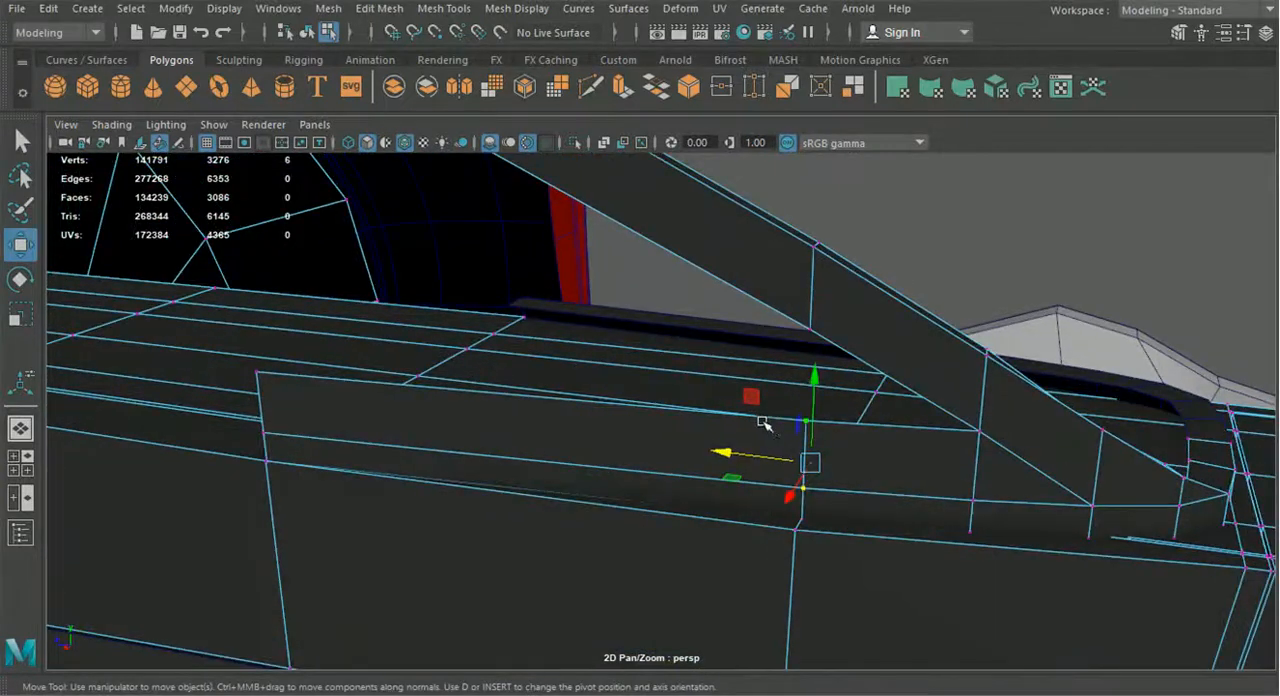
pyautogui.click(985, 436)
pyautogui.moveTo(897, 432); pyautogui.dragTo(905, 432)
pyautogui.click(968, 502)
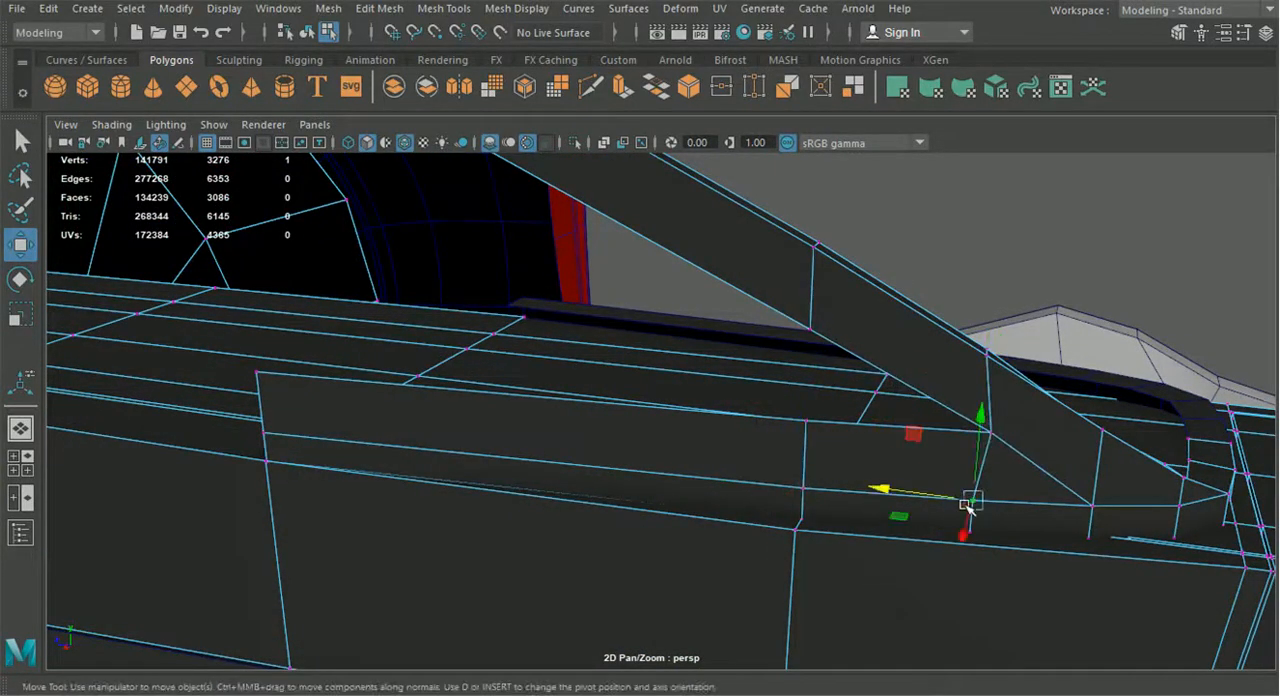
pyautogui.keyDown('shift'); pyautogui.moveTo(985, 560); pyautogui.dragTo(985, 558); pyautogui.keyUp('shift')
pyautogui.moveTo(886, 508); pyautogui.dragTo(904, 514)
pyautogui.keyDown('alt'); pyautogui.moveTo(860, 430); pyautogui.dragTo(829, 515); pyautogui.keyUp('alt')
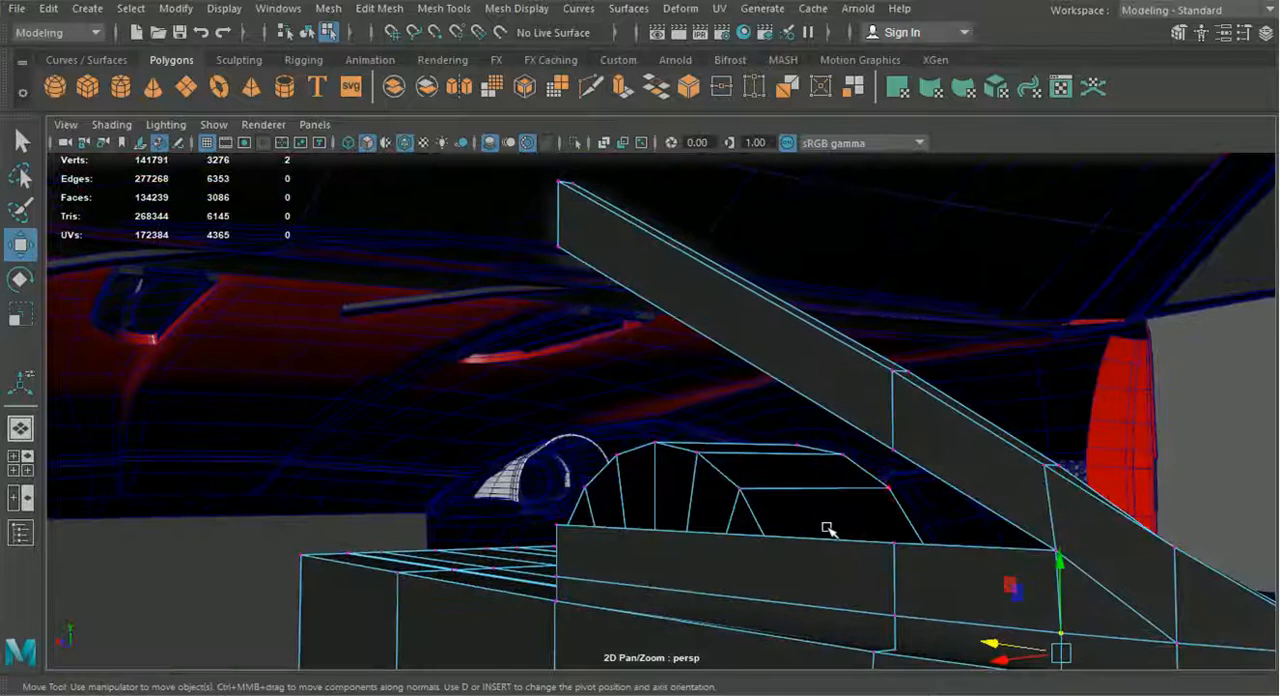
# Extrude the front section of the wall's upper edge straight up beneath the sloped strip
pyautogui.moveTo(776, 168); pyautogui.dragTo(735, 138, button='right')
pyautogui.click(767, 541)
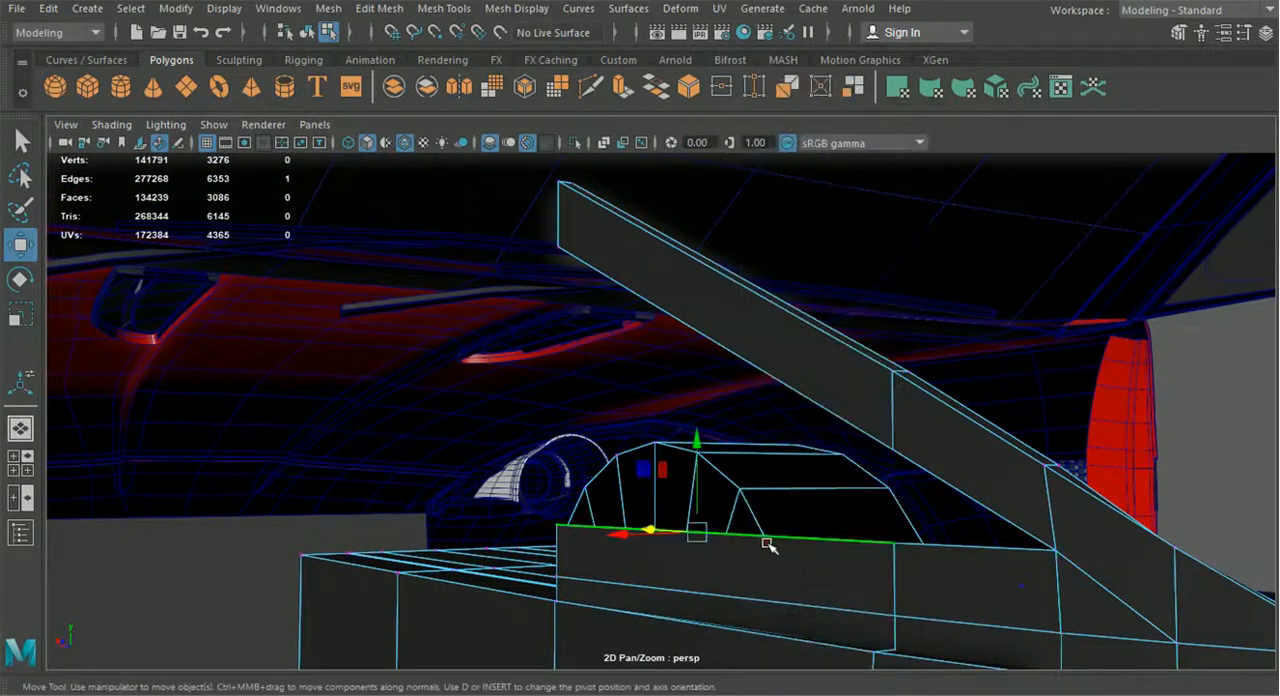
pyautogui.hotkey('ctrl', 'e')
pyautogui.moveTo(697, 447); pyautogui.dragTo(806, 438)
pyautogui.moveTo(712, 150); pyautogui.dragTo(572, 148, button='right')
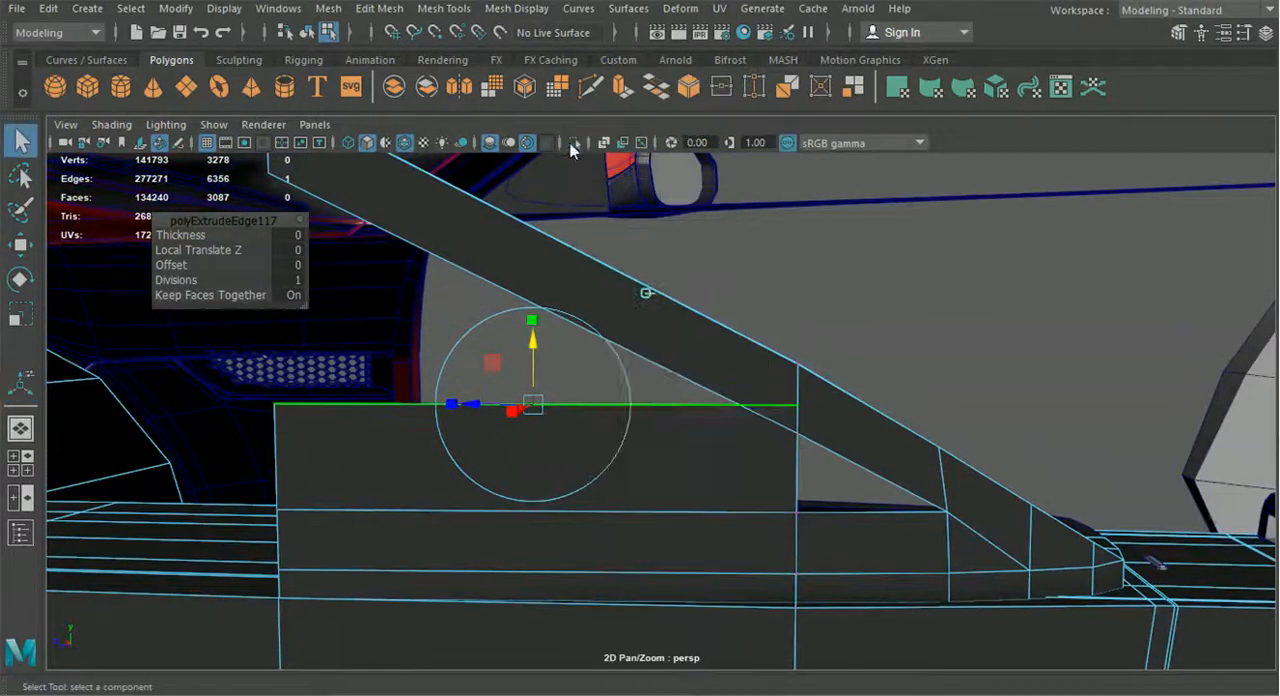
pyautogui.click(20, 245)
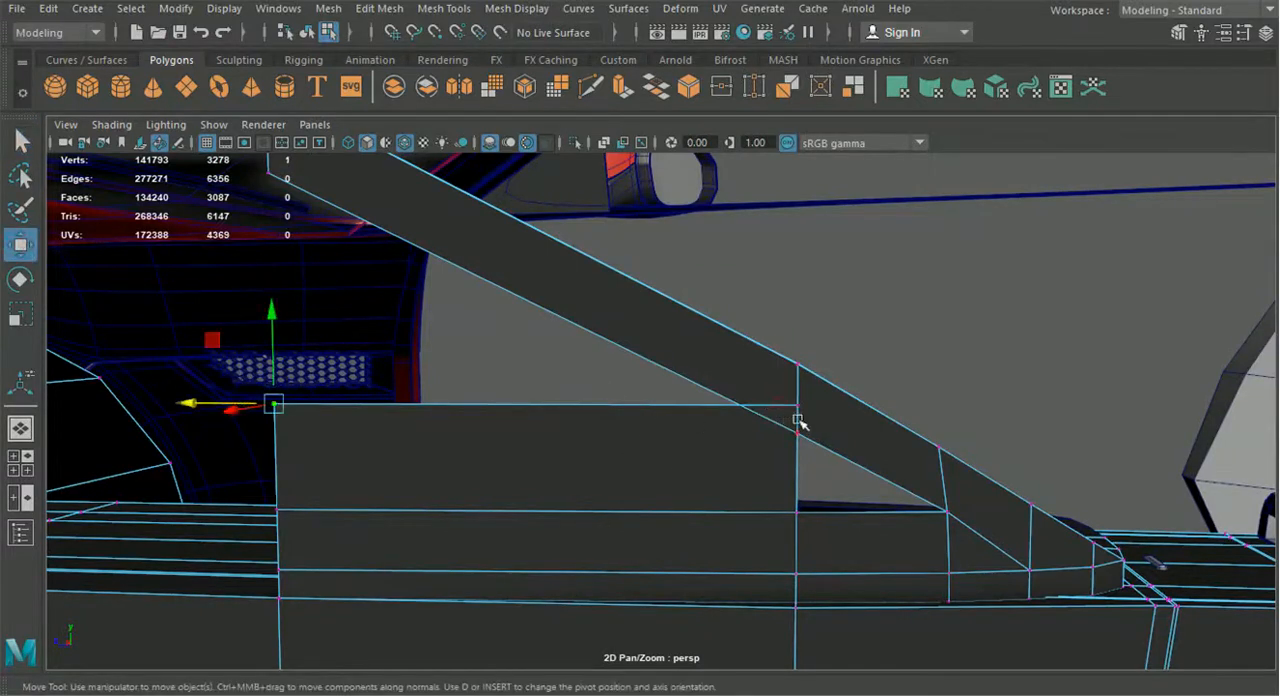
pyautogui.click(926, 443)
pyautogui.click(793, 512)
pyautogui.scroll(-5, 677, 506)
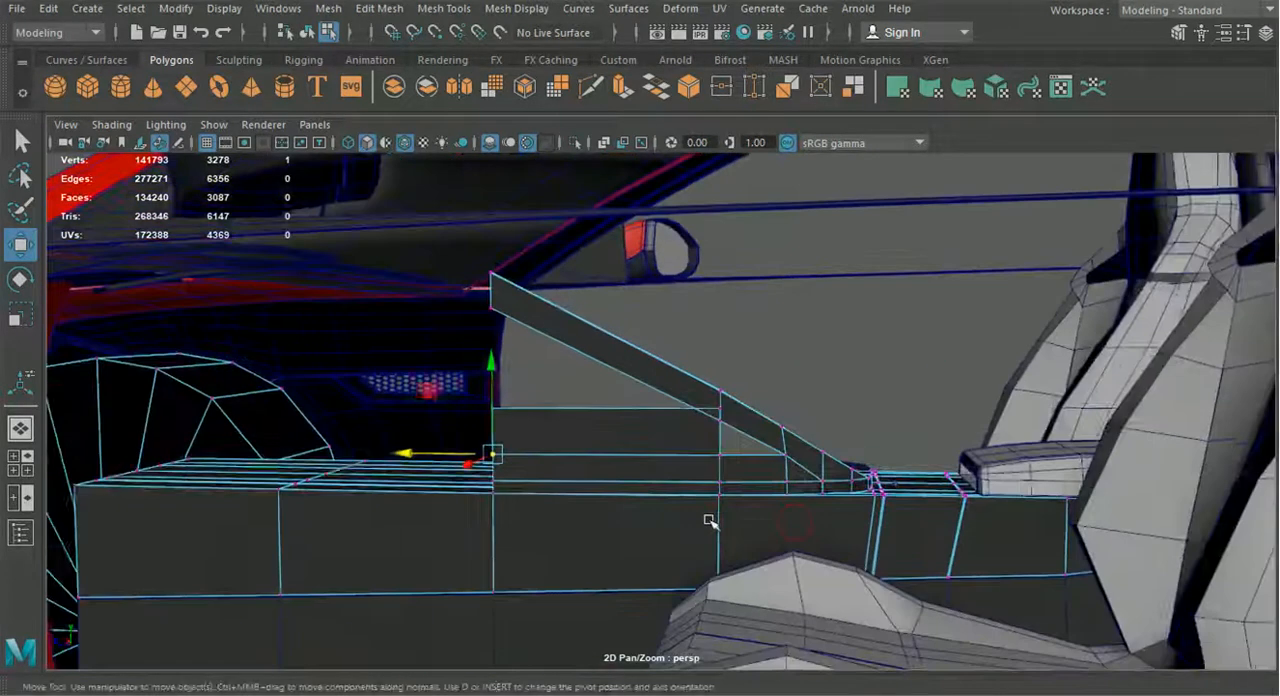
pyautogui.keyDown('alt'); pyautogui.moveTo(677, 506); pyautogui.dragTo(474, 543); pyautogui.keyUp('alt')
pyautogui.scroll(4, 700, 540)
pyautogui.keyDown('alt'); pyautogui.moveTo(712, 538); pyautogui.dragTo(732, 552); pyautogui.keyUp('alt')
pyautogui.hotkey('ctrl', 'z')
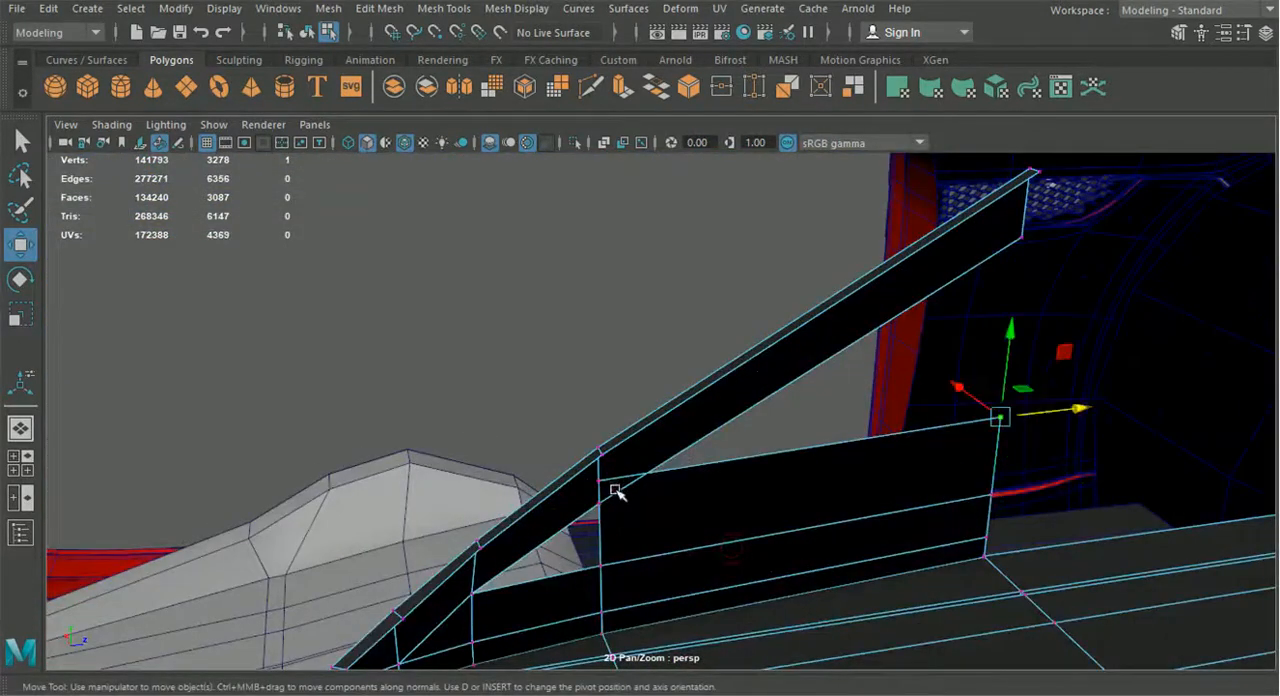
# Move the extruded wall's rear upper vertex forward and down toward the strip's lower edge
pyautogui.click(630, 517)
pyautogui.keyDown('alt'); pyautogui.moveTo(630, 517); pyautogui.dragTo(949, 418); pyautogui.keyUp('alt')
pyautogui.keyDown('alt'); pyautogui.moveTo(951, 483); pyautogui.dragTo(923, 517); pyautogui.keyUp('alt')
pyautogui.keyDown('alt'); pyautogui.moveTo(923, 517); pyautogui.dragTo(874, 531, button='middle'); pyautogui.keyUp('alt')
pyautogui.keyDown('alt'); pyautogui.moveTo(874, 531); pyautogui.dragTo(998, 556); pyautogui.keyUp('alt')
pyautogui.keyDown('alt'); pyautogui.moveTo(998, 524); pyautogui.dragTo(1072, 526, button='middle'); pyautogui.keyUp('alt')
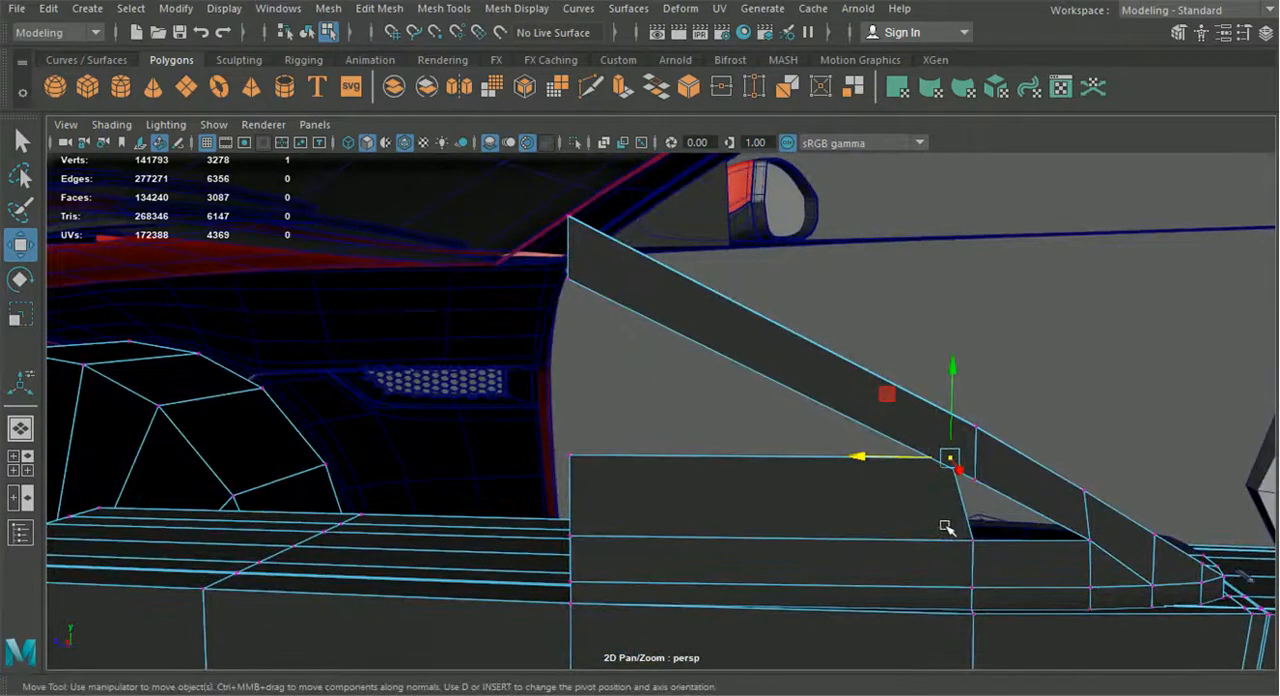
# Raise the extruded wall's front upper vertex to just below the strip's lower front corner and return to object selection
pyautogui.moveTo(608, 478); pyautogui.dragTo(545, 432)
pyautogui.moveTo(573, 386); pyautogui.dragTo(579, 224)
pyautogui.scroll(-4, 752, 393)
pyautogui.keyDown('alt'); pyautogui.moveTo(752, 393); pyautogui.dragTo(606, 434); pyautogui.keyUp('alt')
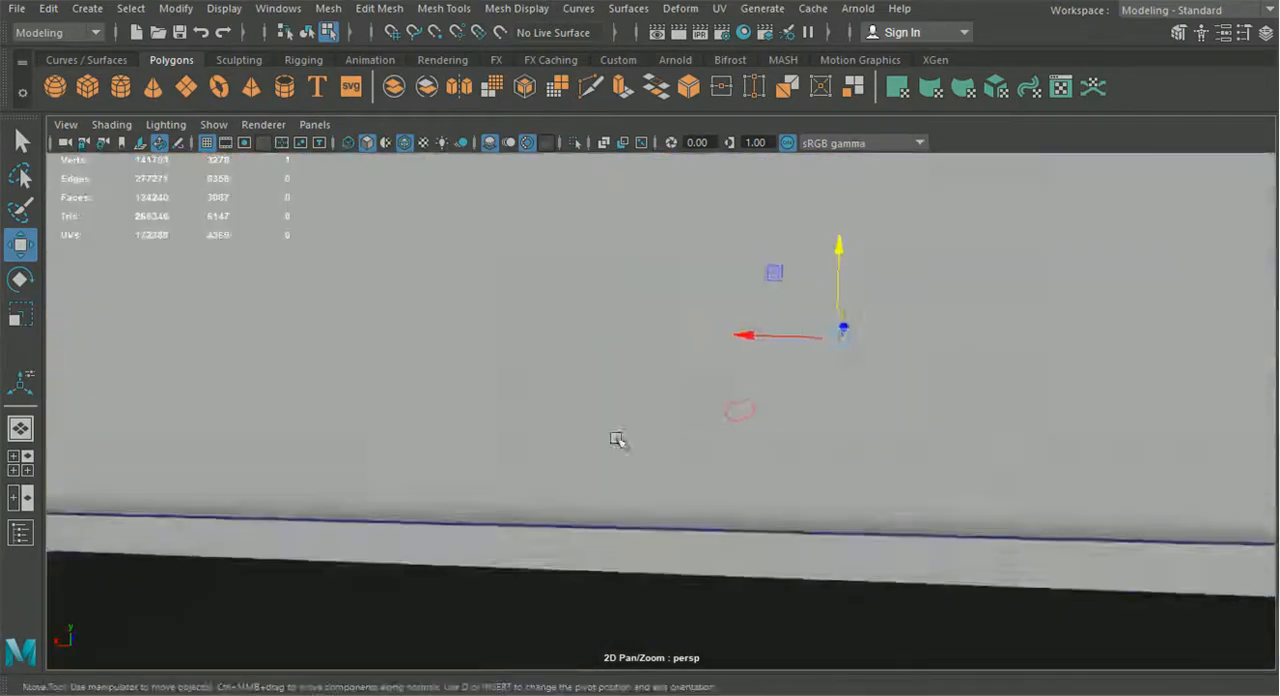
pyautogui.scroll(-4, 606, 434)
pyautogui.keyDown('alt'); pyautogui.moveTo(720, 385); pyautogui.dragTo(626, 366); pyautogui.keyUp('alt')
pyautogui.moveTo(678, 312); pyautogui.dragTo(742, 472)
pyautogui.click(306, 32)
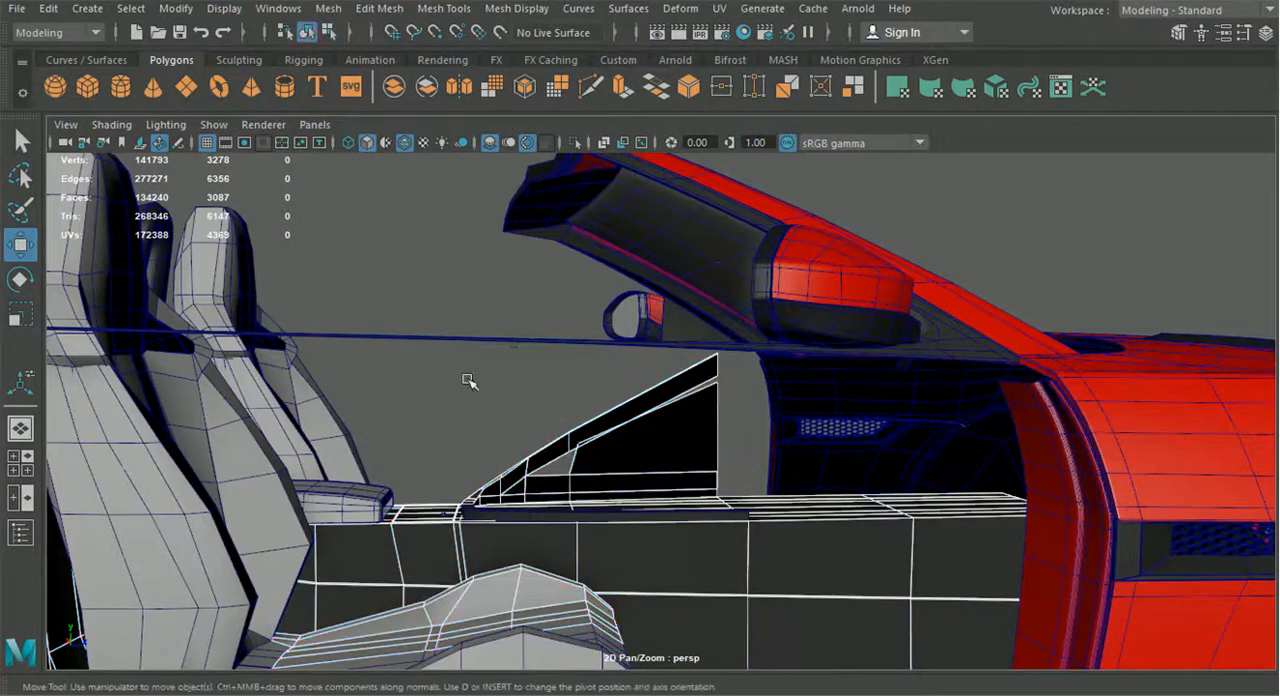
# Shorten the triangular side panel by moving its seven front-end vertices toward the seats
pyautogui.click(660, 438)
pyautogui.moveTo(660, 438); pyautogui.dragTo(567, 142, button='right')
pyautogui.moveTo(814, 427)
pyautogui.keyDown('alt'); pyautogui.mouseDown()
pyautogui.moveTo(800, 509)
pyautogui.moveTo(800, 432)
pyautogui.mouseUp(); pyautogui.keyUp('alt')
pyautogui.moveTo(746, 480); pyautogui.dragTo(684, 448)
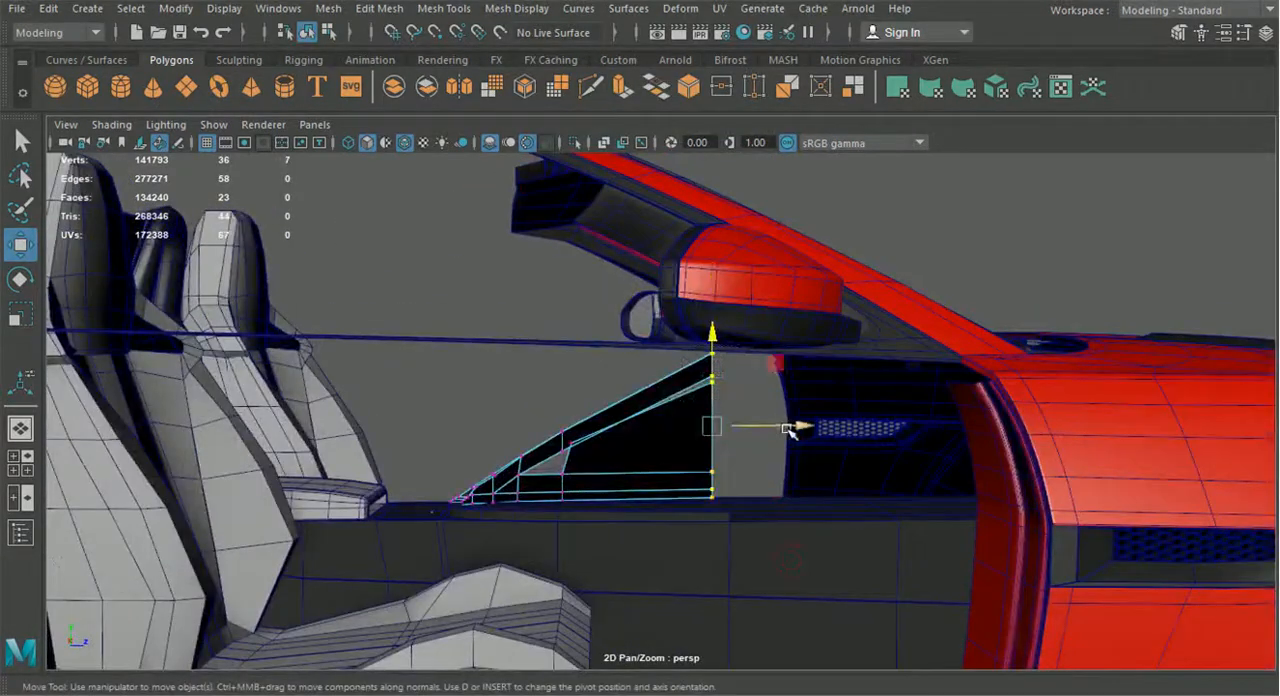
pyautogui.moveTo(786, 430); pyautogui.dragTo(762, 432)
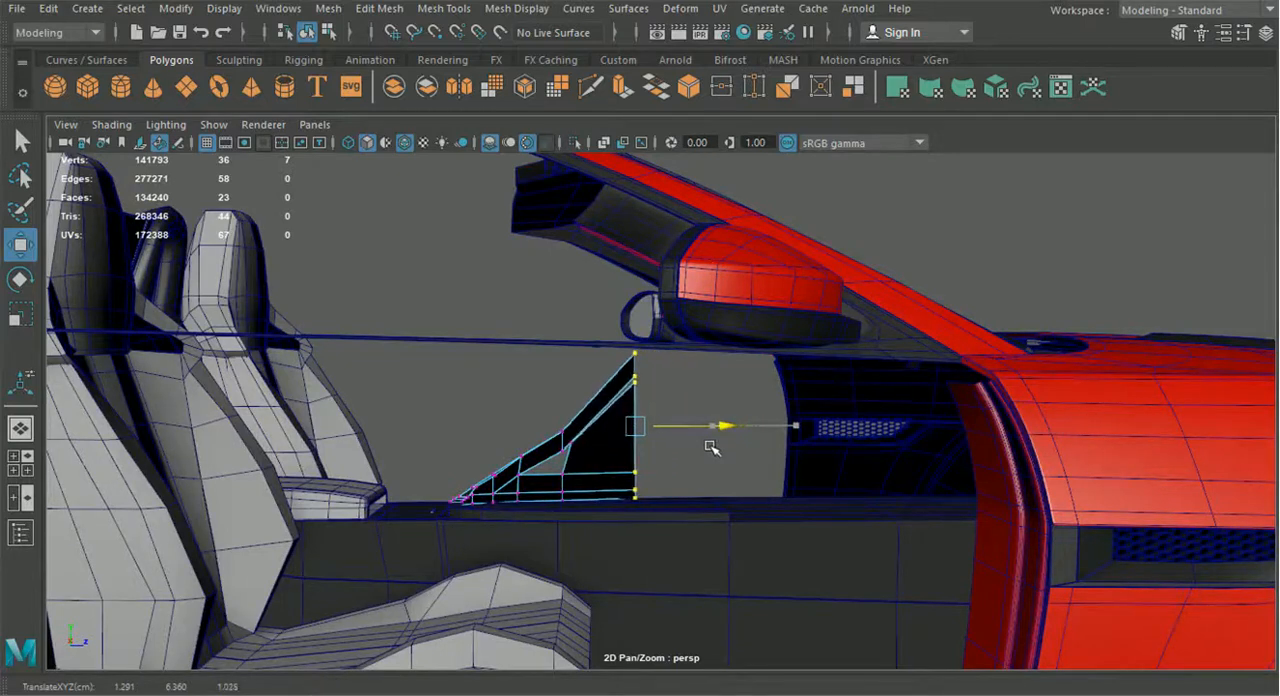
# Lower the upper front vertices of the triangular side panel to flatten the strip's slope
pyautogui.scroll(3, 715, 447)
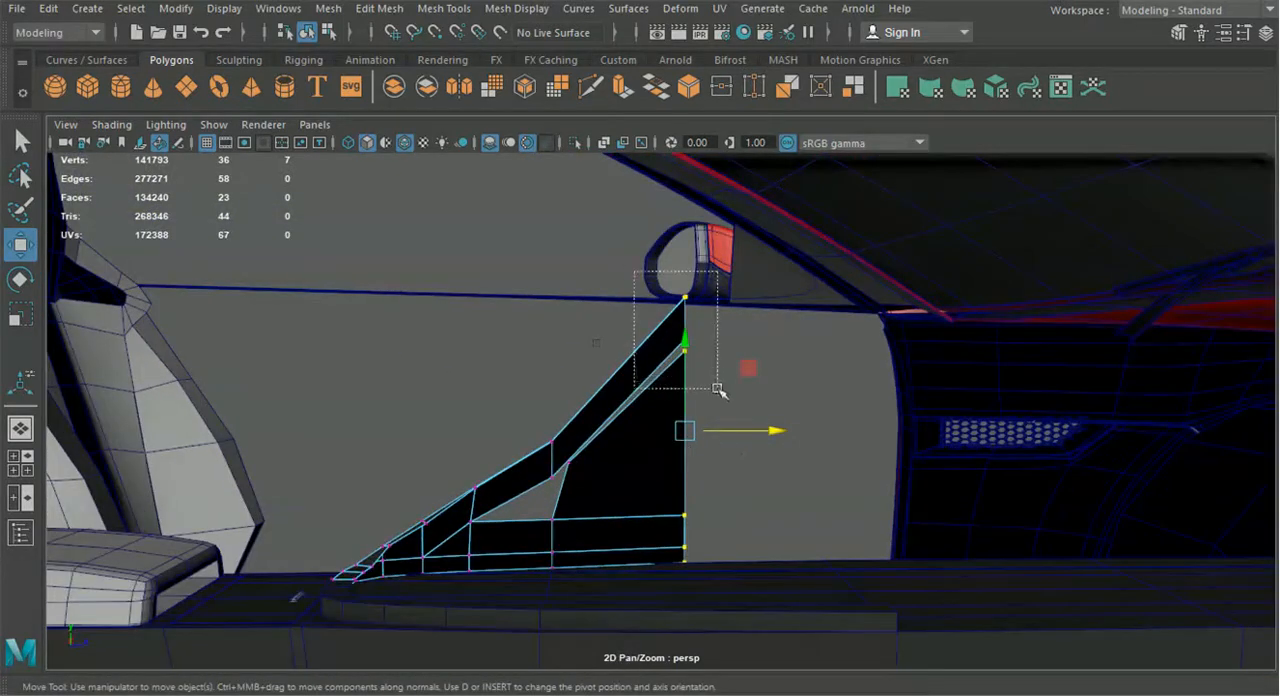
pyautogui.moveTo(717, 388); pyautogui.dragTo(717, 388)
pyautogui.moveTo(686, 240); pyautogui.dragTo(688, 287)
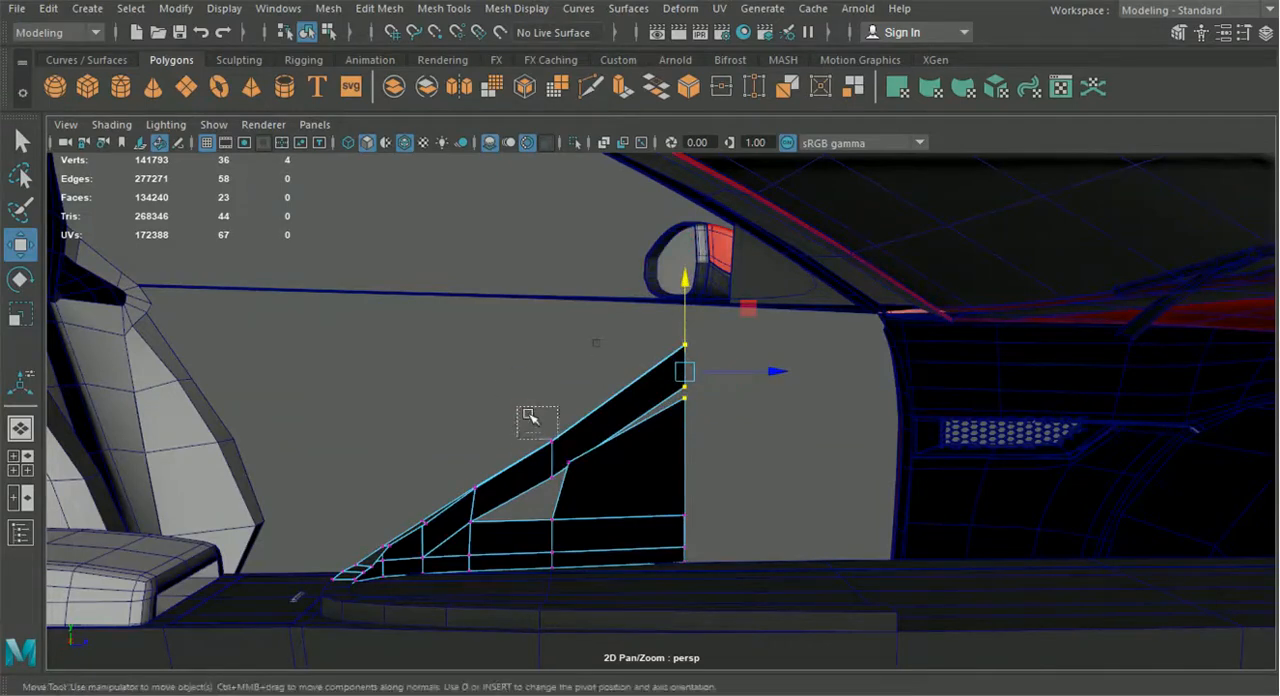
pyautogui.moveTo(580, 484); pyautogui.dragTo(580, 484)
pyautogui.keyDown('alt'); pyautogui.moveTo(563, 385); pyautogui.dragTo(940, 407); pyautogui.keyUp('alt')
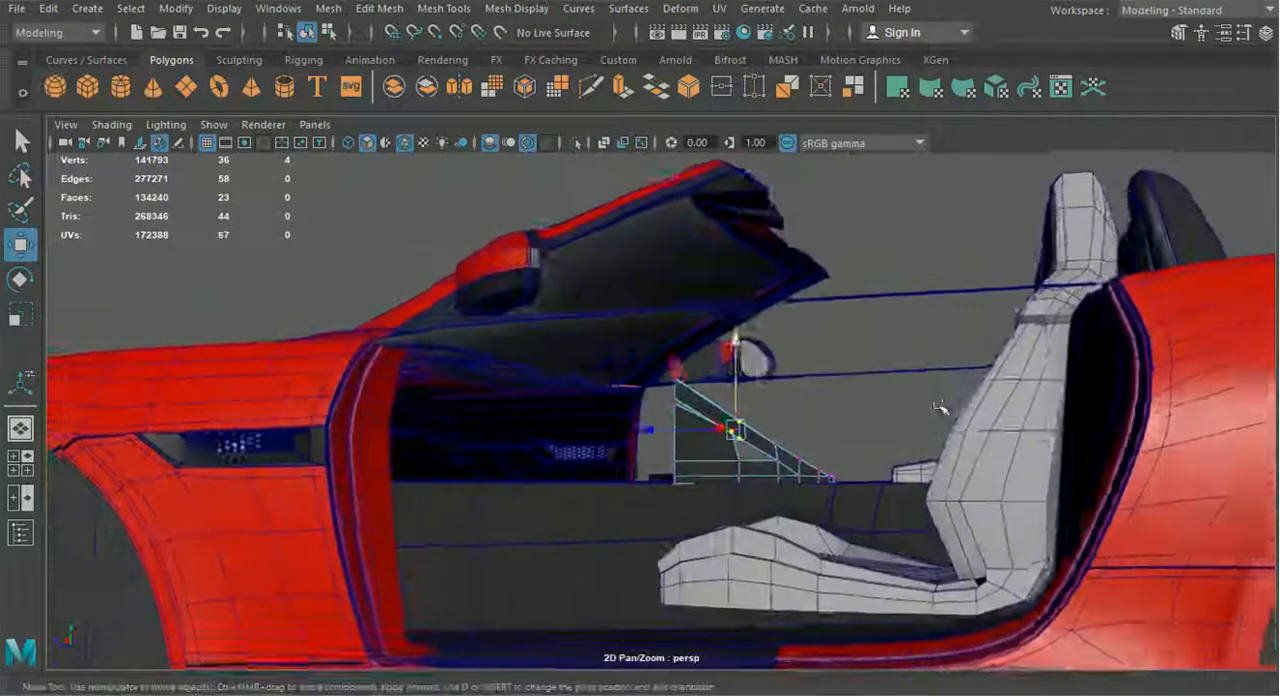
# Place the wall's rear upper vertex on the strip's middle lower vertex and merge the two overlapping vertices
pyautogui.scroll(4, 938, 407)
pyautogui.keyDown('alt'); pyautogui.moveTo(883, 411); pyautogui.dragTo(620, 417, button='middle'); pyautogui.keyUp('alt')
pyautogui.scroll(2, 620, 417)
pyautogui.moveTo(604, 386); pyautogui.dragTo(606, 388)
pyautogui.keyDown('alt'); pyautogui.moveTo(626, 414); pyautogui.dragTo(604, 368, button='middle'); pyautogui.keyUp('alt')
pyautogui.moveTo(664, 383); pyautogui.dragTo(703, 411)
pyautogui.moveTo(674, 446); pyautogui.dragTo(728, 399)
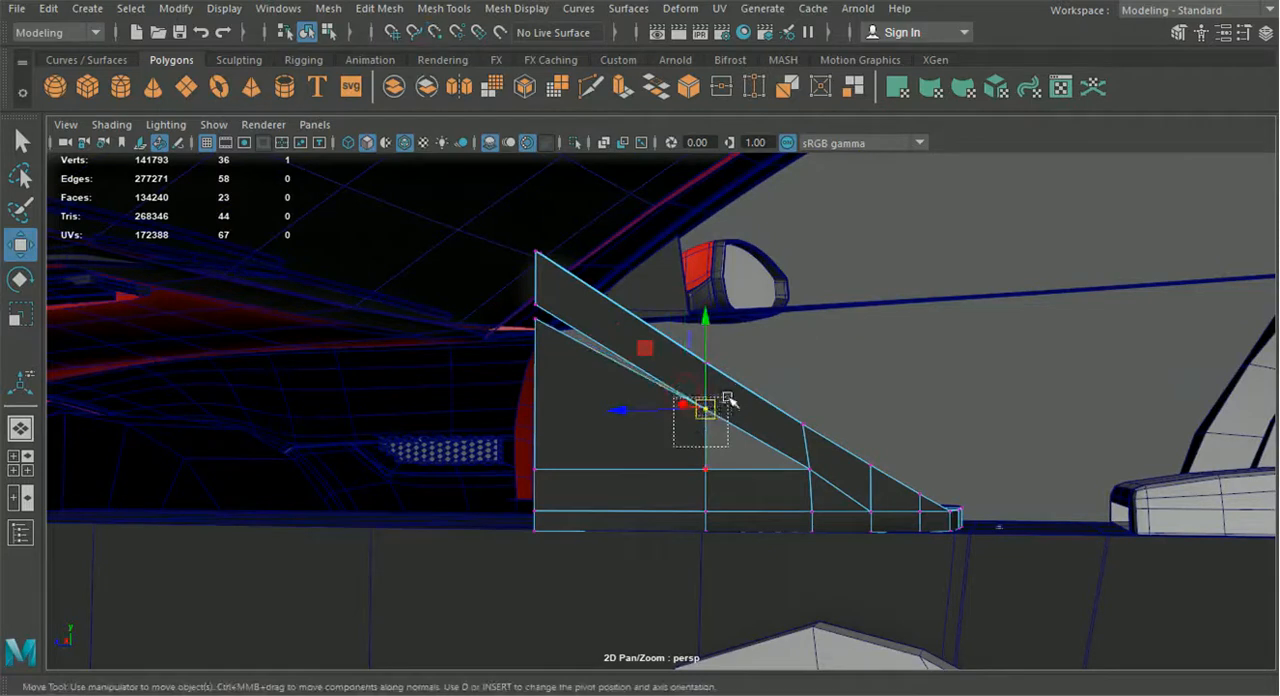
pyautogui.click(438, 10)
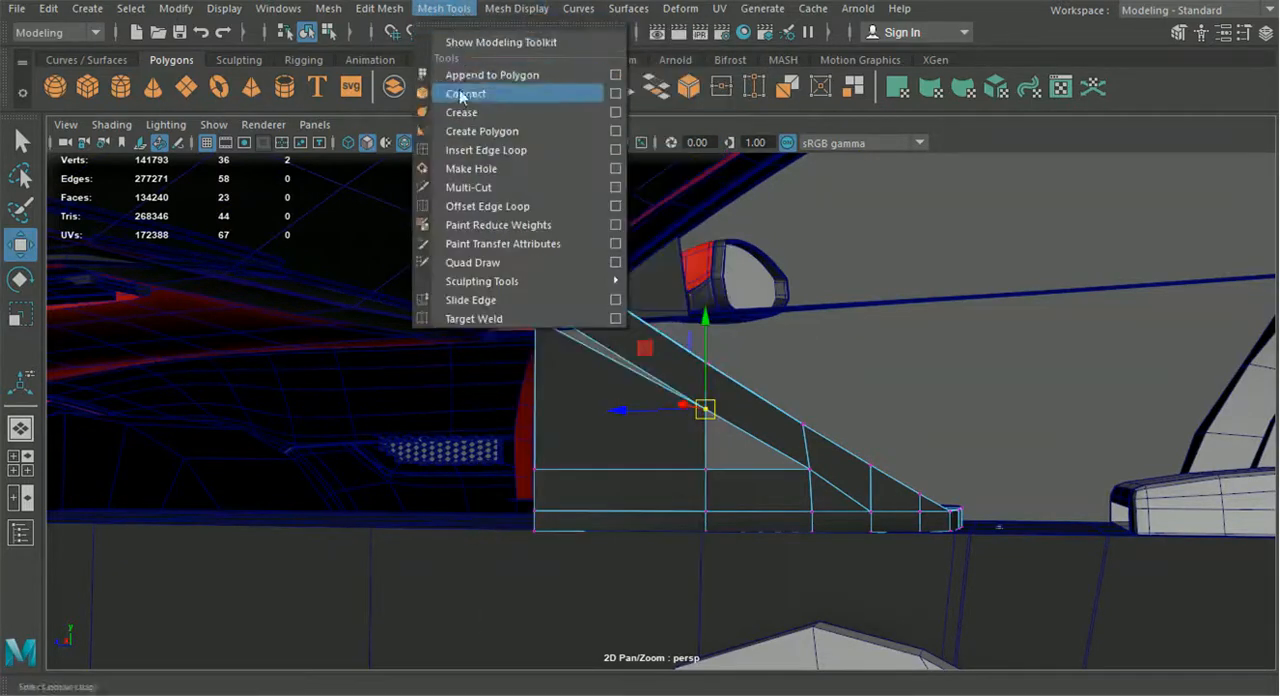
pyautogui.moveTo(395, 18)
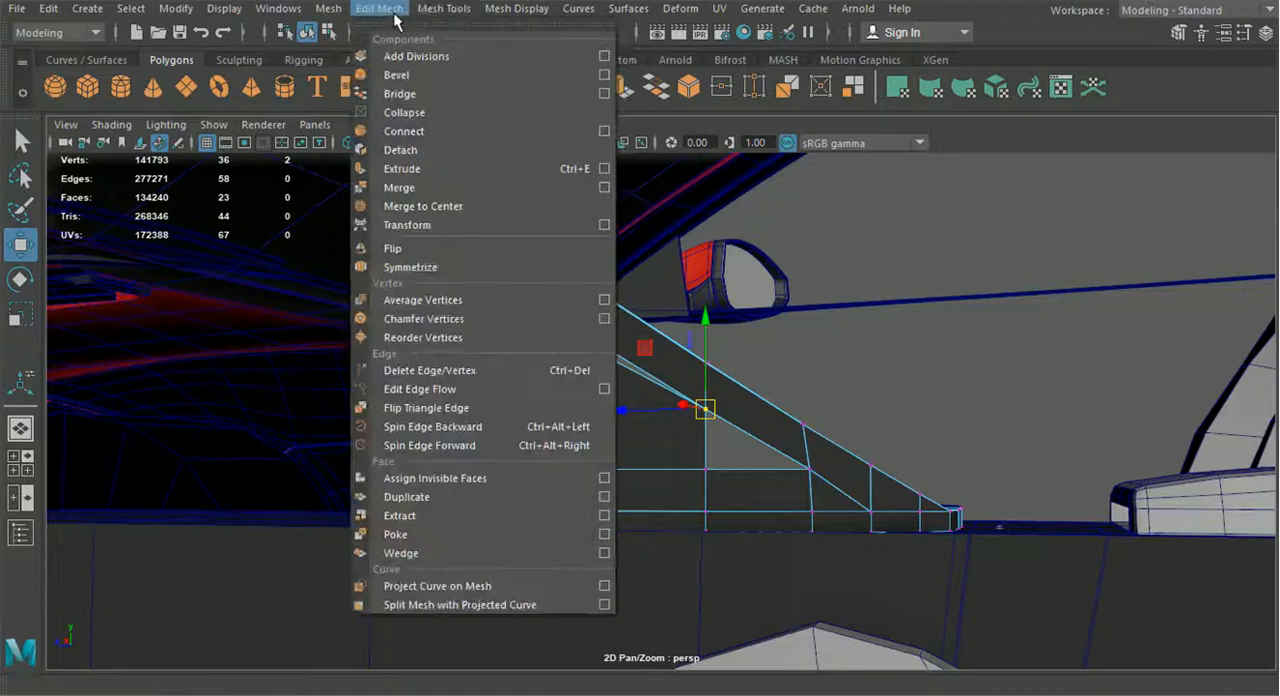
pyautogui.click(427, 185)
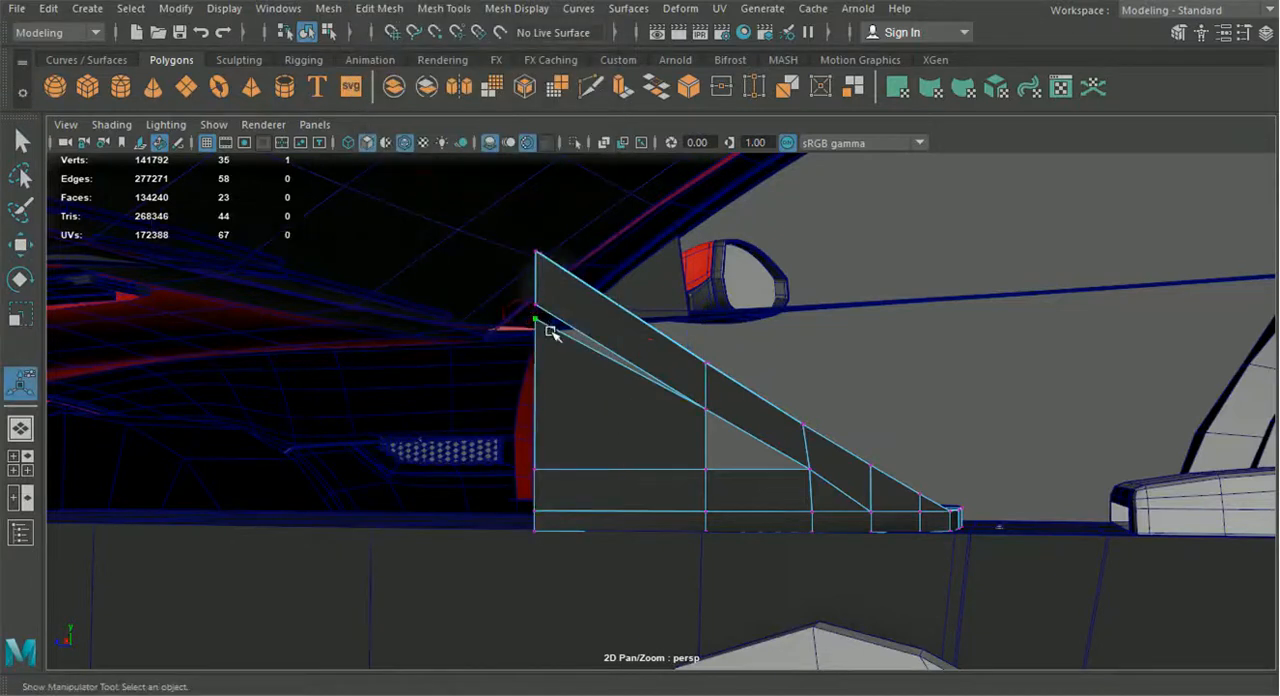
# Move the wall's front upper vertex onto the strip's lower front vertex and merge them
pyautogui.press('w')
pyautogui.moveTo(538, 318); pyautogui.dragTo(537, 303)
pyautogui.moveTo(511, 346); pyautogui.dragTo(540, 293)
pyautogui.press('g')
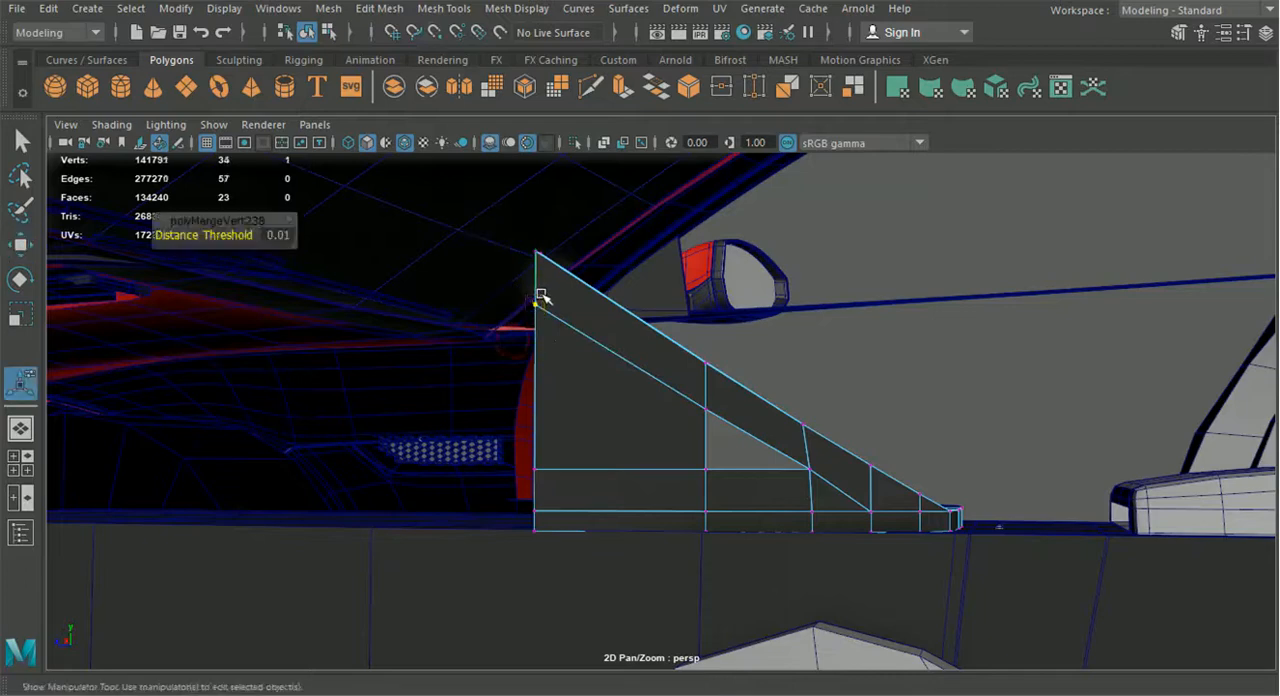
pyautogui.click(307, 33)
# Insert a vertical edge loop near the middle of the side panel's front section
pyautogui.keyDown('alt'); pyautogui.moveTo(740, 330); pyautogui.dragTo(694, 406); pyautogui.keyUp('alt')
pyautogui.click(551, 343)
pyautogui.click(672, 370)
pyautogui.click(440, 9)
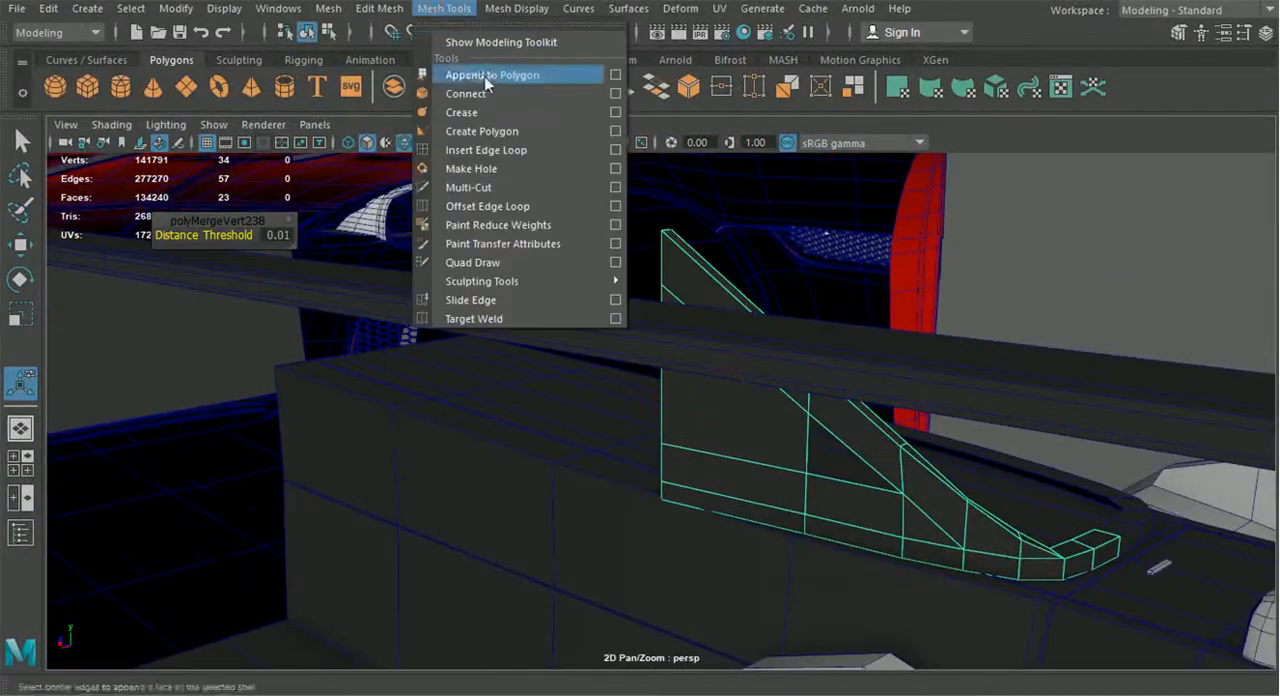
pyautogui.click(486, 150)
pyautogui.keyDown('alt'); pyautogui.moveTo(674, 290); pyautogui.dragTo(679, 255); pyautogui.keyUp('alt')
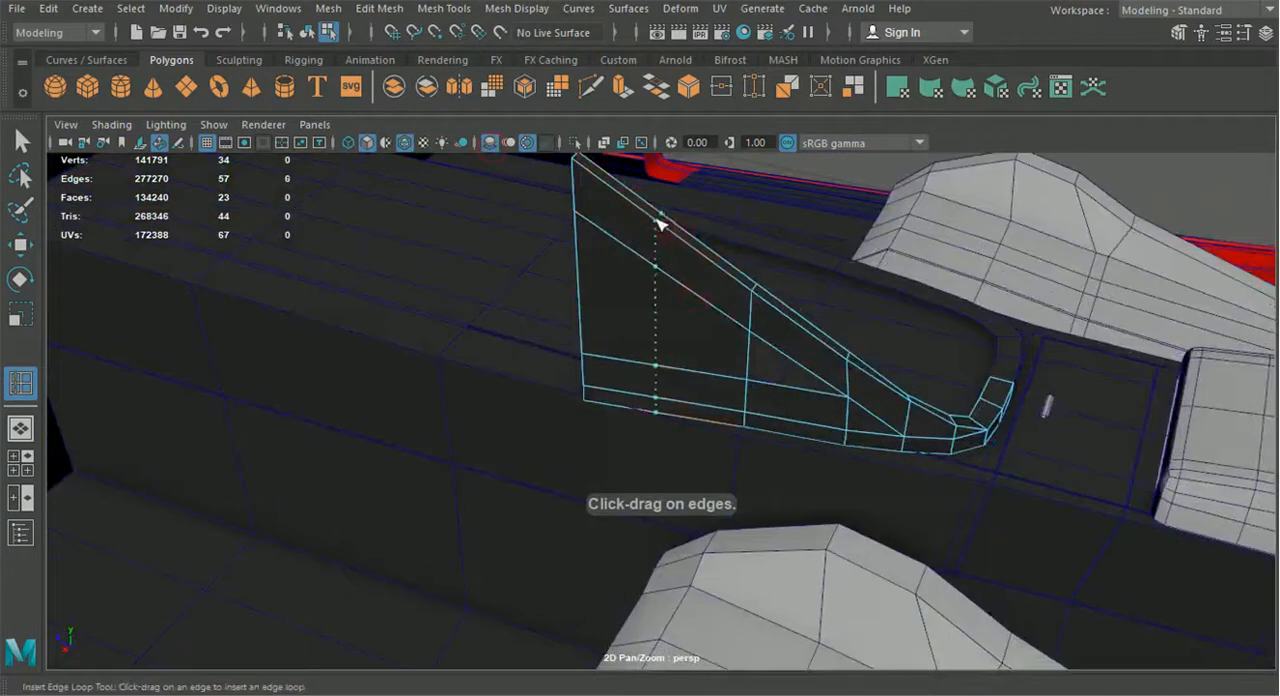
pyautogui.press('w')
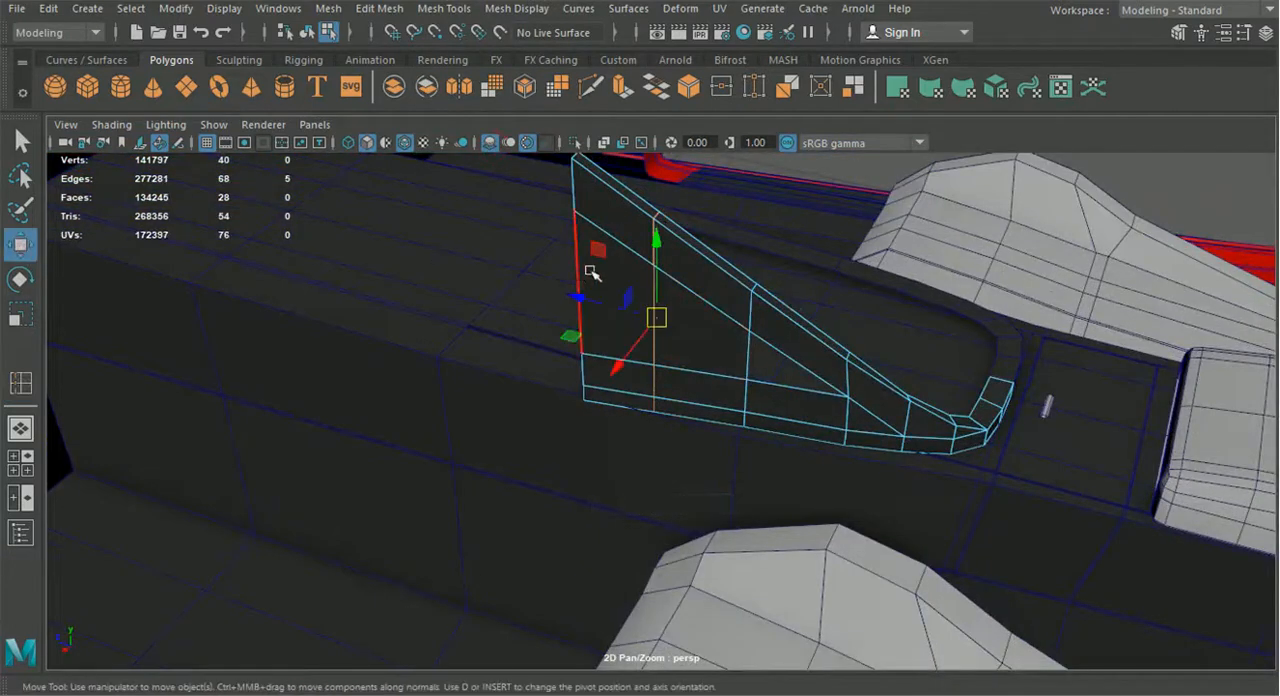
# Shift the lower front vertices of the side panel and the strip's lower front vertex sideways
pyautogui.moveTo(598, 212)
pyautogui.mouseDown(button='right')
pyautogui.moveTo(503, 104)
pyautogui.moveTo(509, 131)
pyautogui.mouseUp(button='right')
pyautogui.keyDown('alt'); pyautogui.moveTo(556, 253); pyautogui.dragTo(569, 273, button='middle'); pyautogui.keyUp('alt')
pyautogui.moveTo(566, 357); pyautogui.dragTo(586, 440)
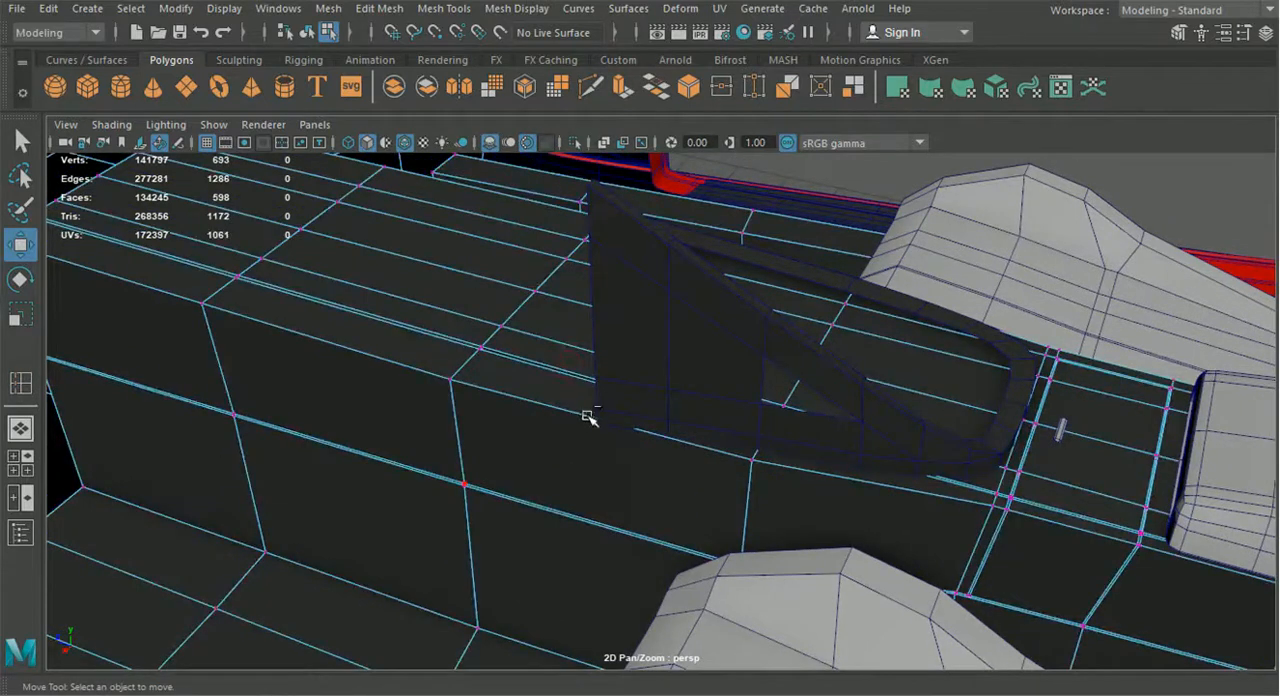
pyautogui.hotkey('ctrl', 'z')
pyautogui.moveTo(568, 336); pyautogui.dragTo(807, 300)
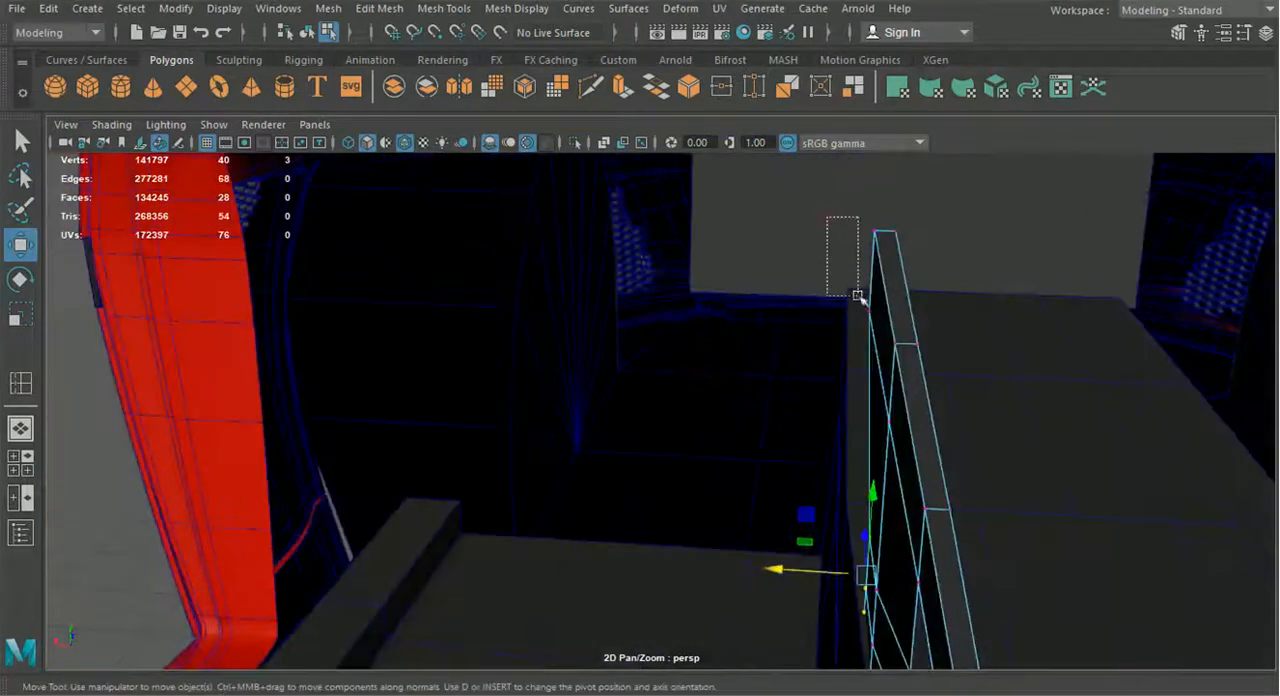
pyautogui.moveTo(870, 340); pyautogui.dragTo(871, 340)
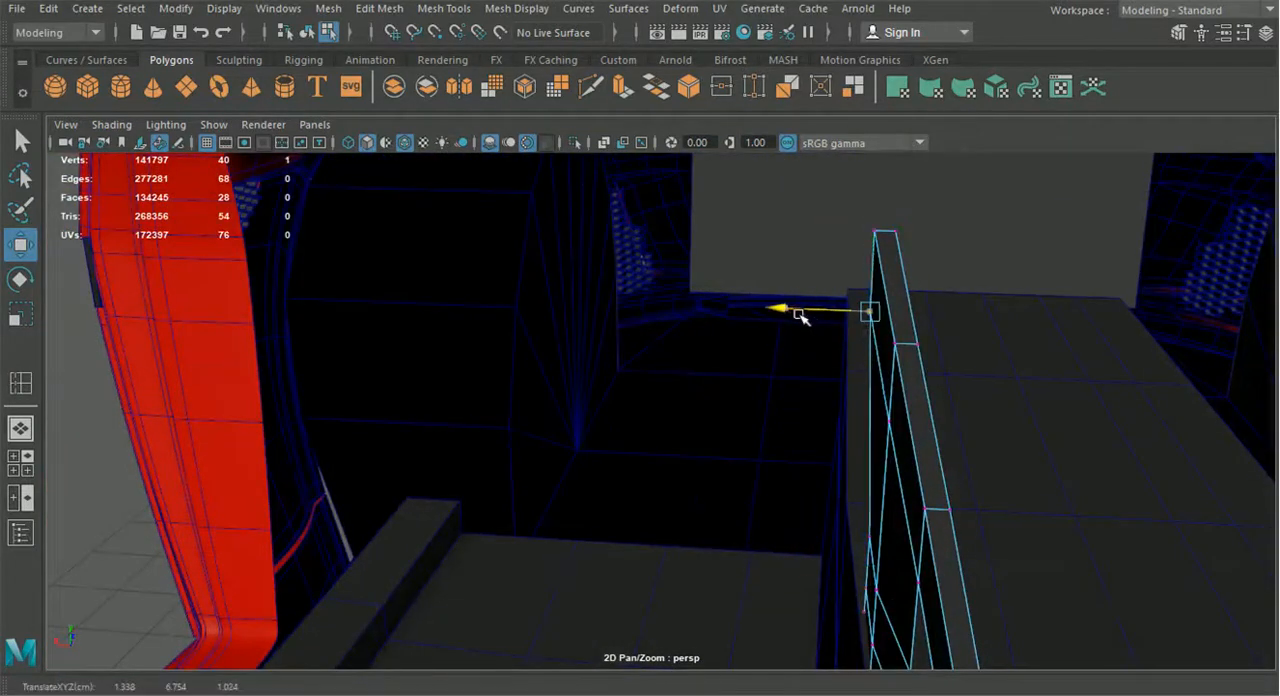
pyautogui.keyDown('alt'); pyautogui.moveTo(800, 314); pyautogui.dragTo(894, 354); pyautogui.keyUp('alt')
# Select the front side face of the sloped strip in face mode
pyautogui.moveTo(818, 367); pyautogui.dragTo(797, 342, button='right')
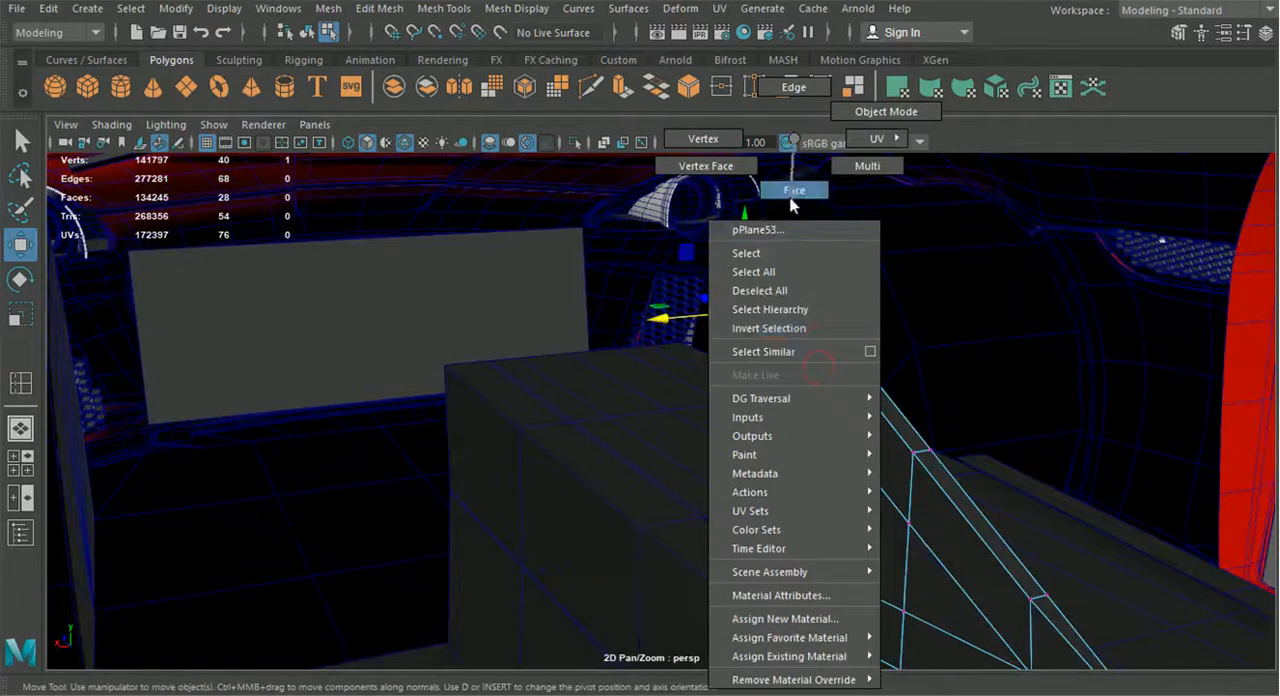
pyautogui.moveTo(790, 204); pyautogui.dragTo(790, 204, button='right')
pyautogui.keyDown('alt'); pyautogui.moveTo(771, 346); pyautogui.dragTo(766, 309); pyautogui.keyUp('alt')
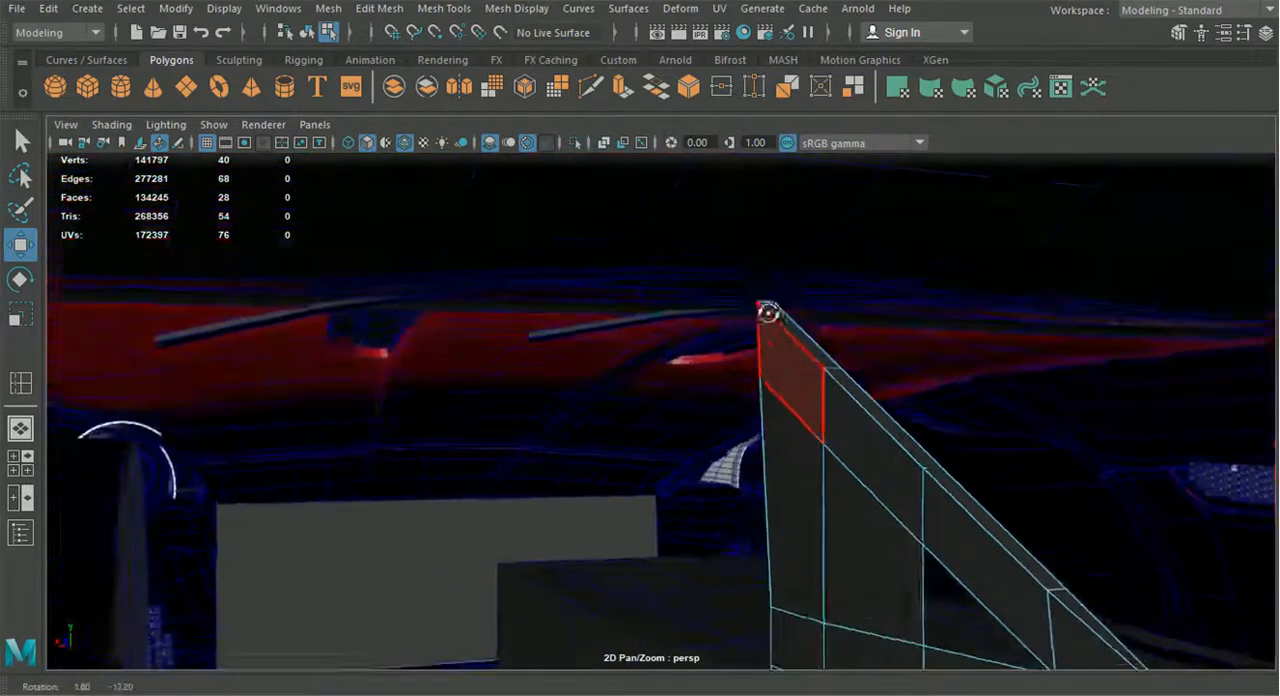
pyautogui.click(800, 388)
pyautogui.hotkey('ctrl', 'e')
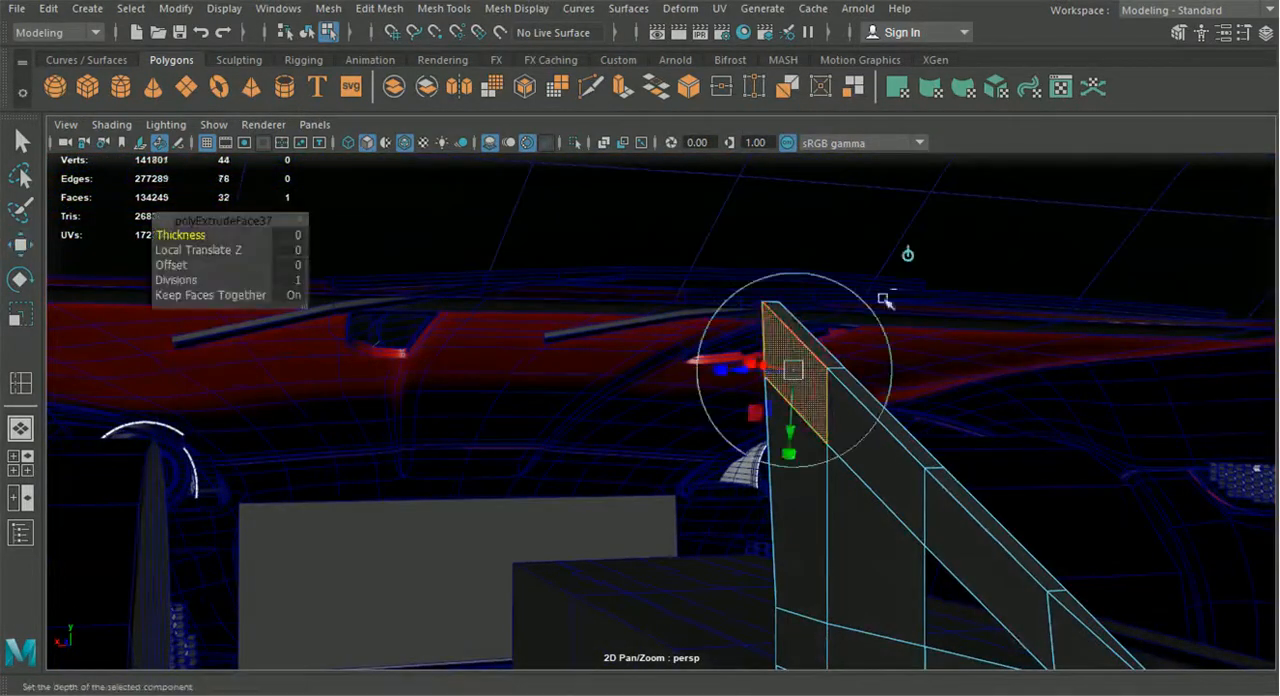
pyautogui.click(909, 257)
pyautogui.moveTo(736, 367); pyautogui.dragTo(683, 375)
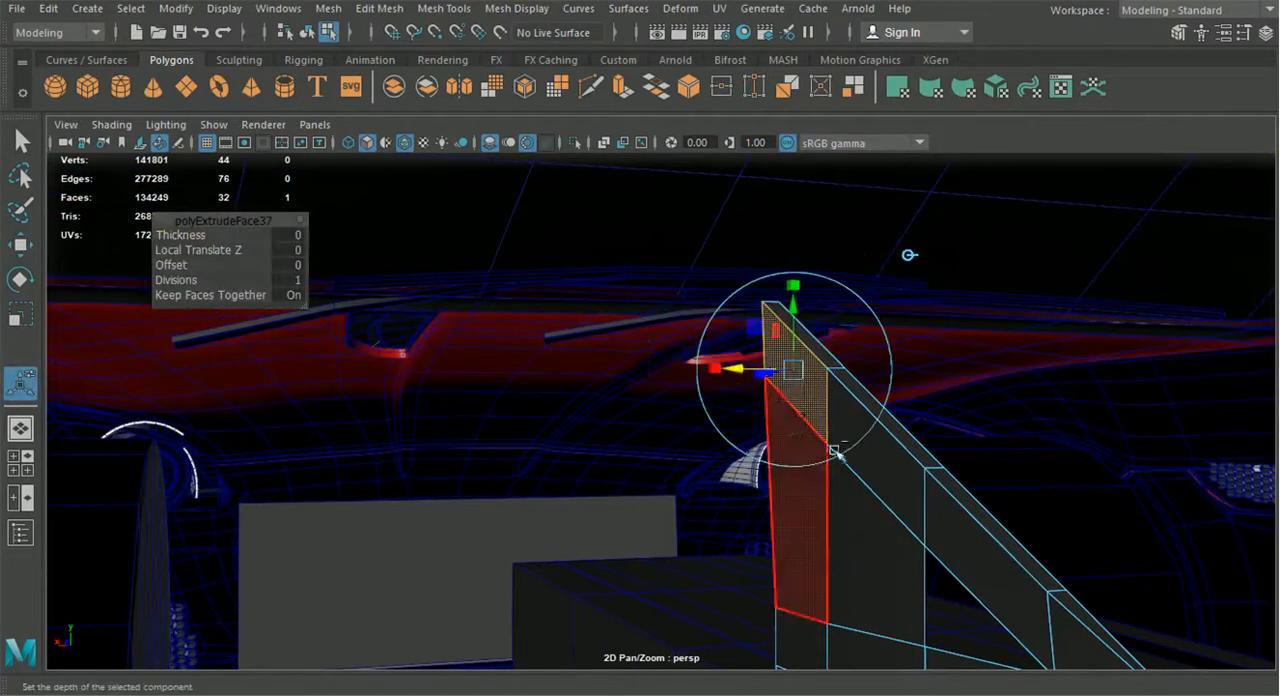
pyautogui.hotkey('ctrl', 'z')
# Extrude the two front side faces of the sloped strip sideways along the world axis
pyautogui.keyDown('shift'); pyautogui.click(875, 465); pyautogui.keyUp('shift')
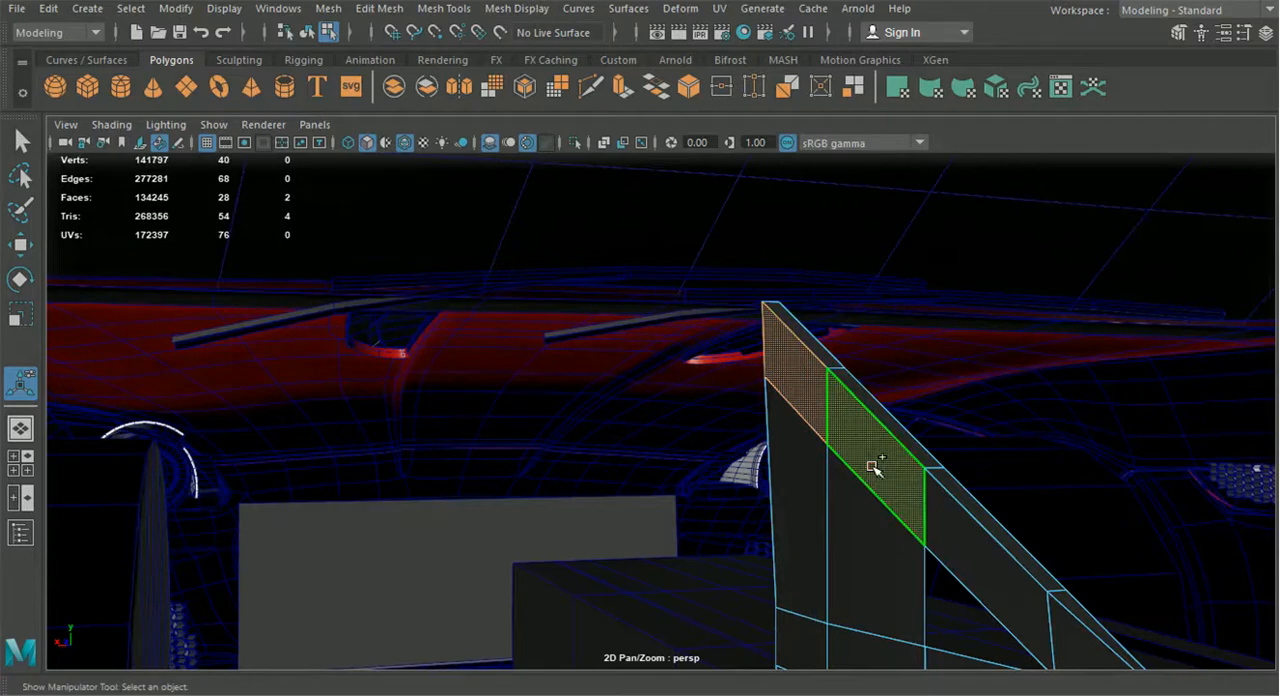
pyautogui.hotkey('ctrl', 'e')
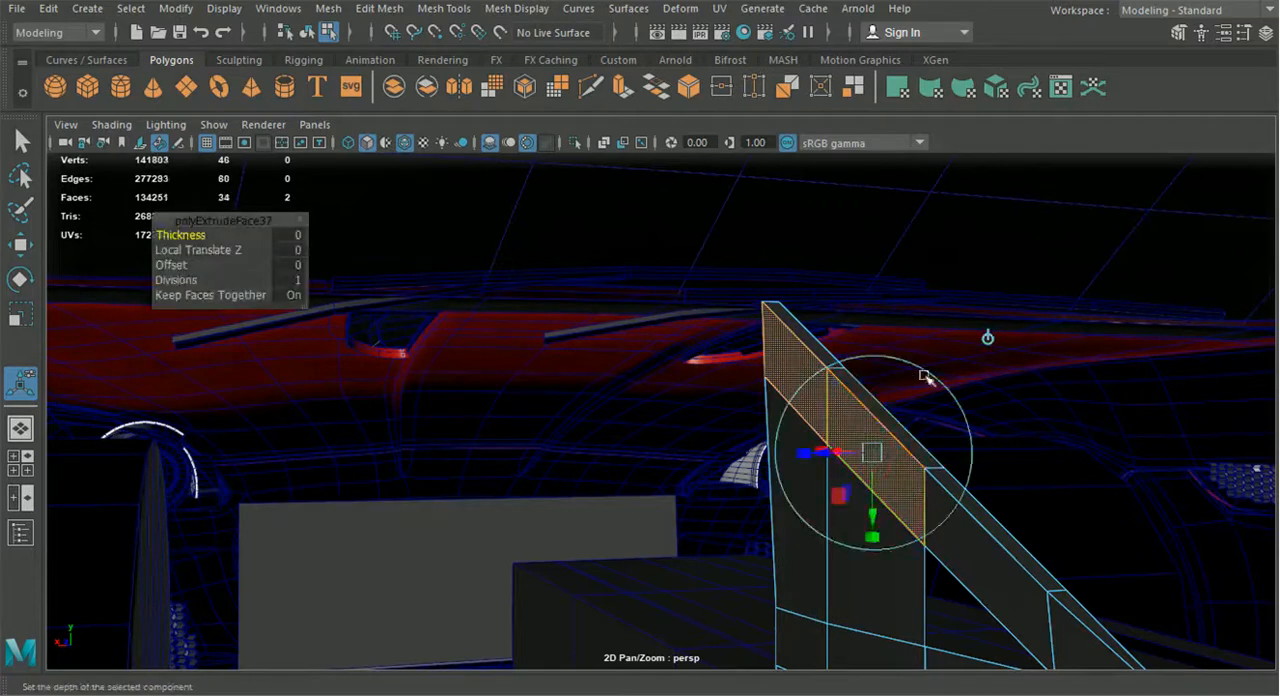
pyautogui.click(988, 341)
pyautogui.moveTo(775, 412); pyautogui.dragTo(739, 418)
pyautogui.keyDown('alt'); pyautogui.moveTo(810, 440); pyautogui.dragTo(922, 497); pyautogui.keyUp('alt')
pyautogui.scroll(-5, 929, 469)
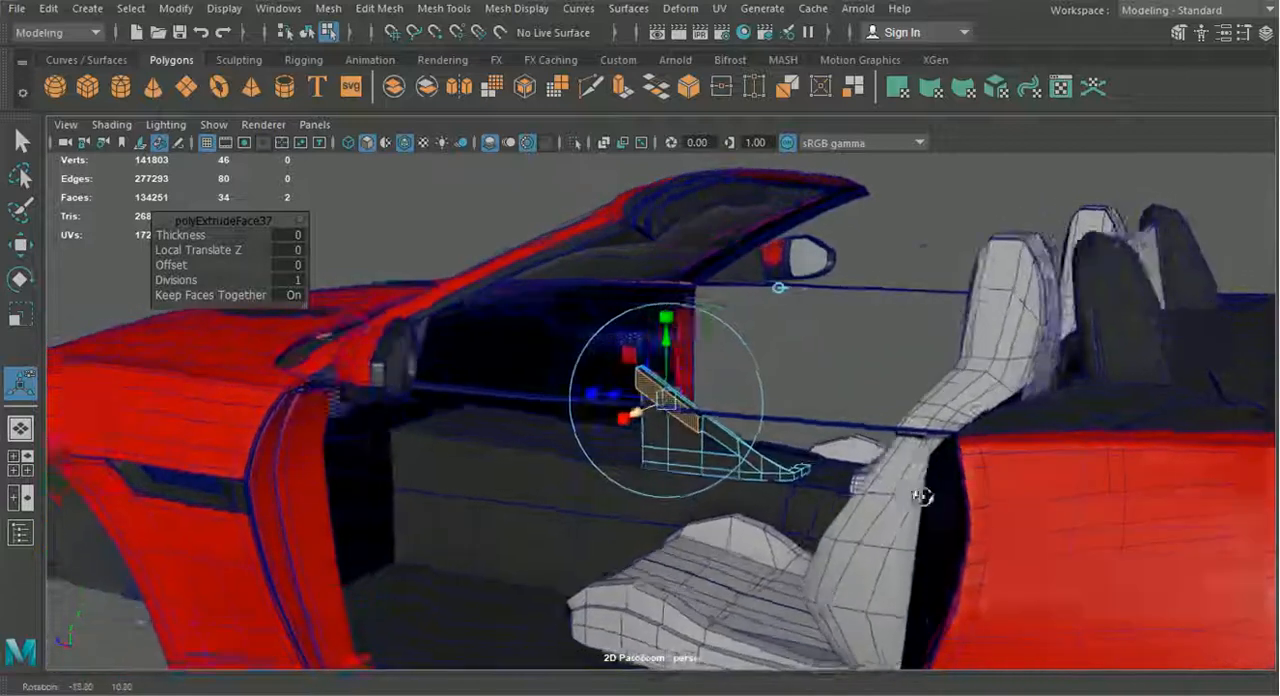
pyautogui.scroll(5, 814, 486)
# Merge the two pairs of overlapping vertices where the extruded strip faces meet the side panel
pyautogui.press('w')
pyautogui.scroll(3, 800, 381)
pyautogui.moveTo(800, 381); pyautogui.dragTo(703, 149, button='right')
pyautogui.keyDown('alt'); pyautogui.moveTo(822, 389); pyautogui.dragTo(668, 302, button='middle'); pyautogui.keyUp('alt')
pyautogui.moveTo(765, 370)
pyautogui.mouseDown()
pyautogui.moveTo(757, 360)
pyautogui.moveTo(809, 360)
pyautogui.moveTo(797, 367)
pyautogui.mouseUp()
pyautogui.moveTo(777, 489); pyautogui.dragTo(742, 443)
pyautogui.moveTo(757, 462); pyautogui.dragTo(792, 458)
pyautogui.moveTo(774, 514); pyautogui.dragTo(792, 473)
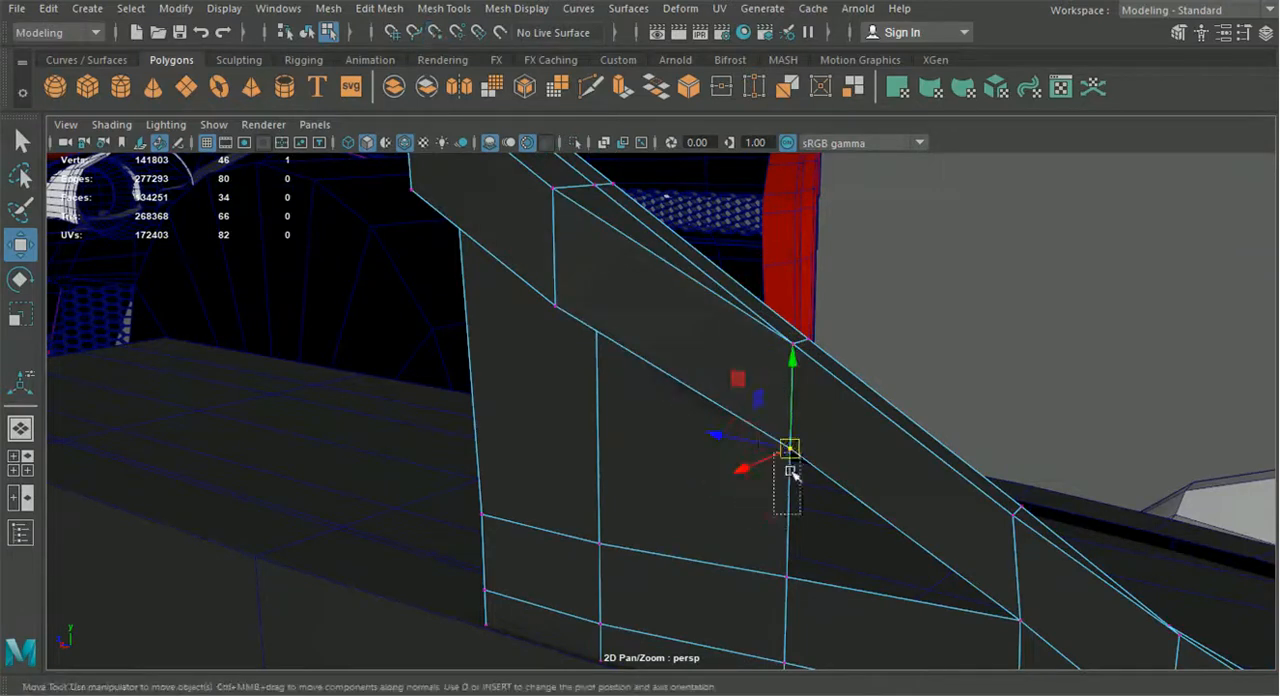
pyautogui.click(379, 8)
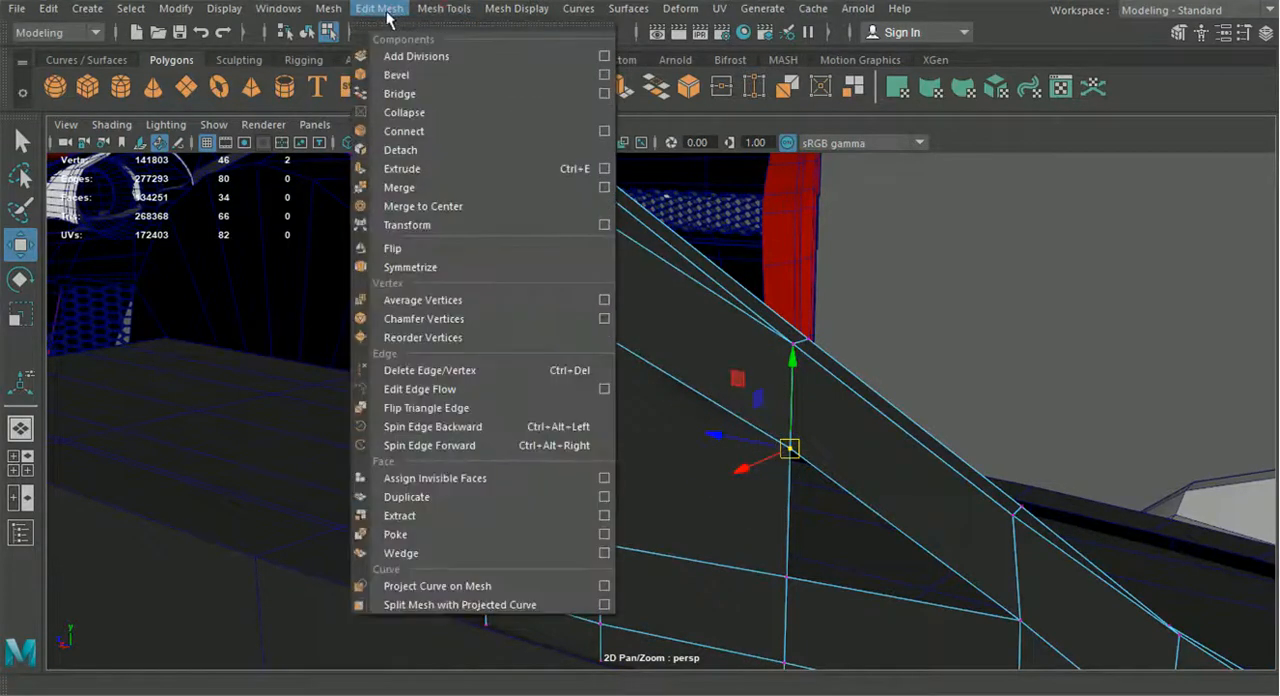
pyautogui.click(430, 168)
pyautogui.moveTo(765, 351); pyautogui.dragTo(806, 338)
pyautogui.press('g')
# Shift the two vertices at the front end of the sloped strip sideways, widening the front outward
pyautogui.click(20, 244)
pyautogui.click(558, 199)
pyautogui.keyDown('alt'); pyautogui.moveTo(567, 304); pyautogui.dragTo(537, 263); pyautogui.keyUp('alt')
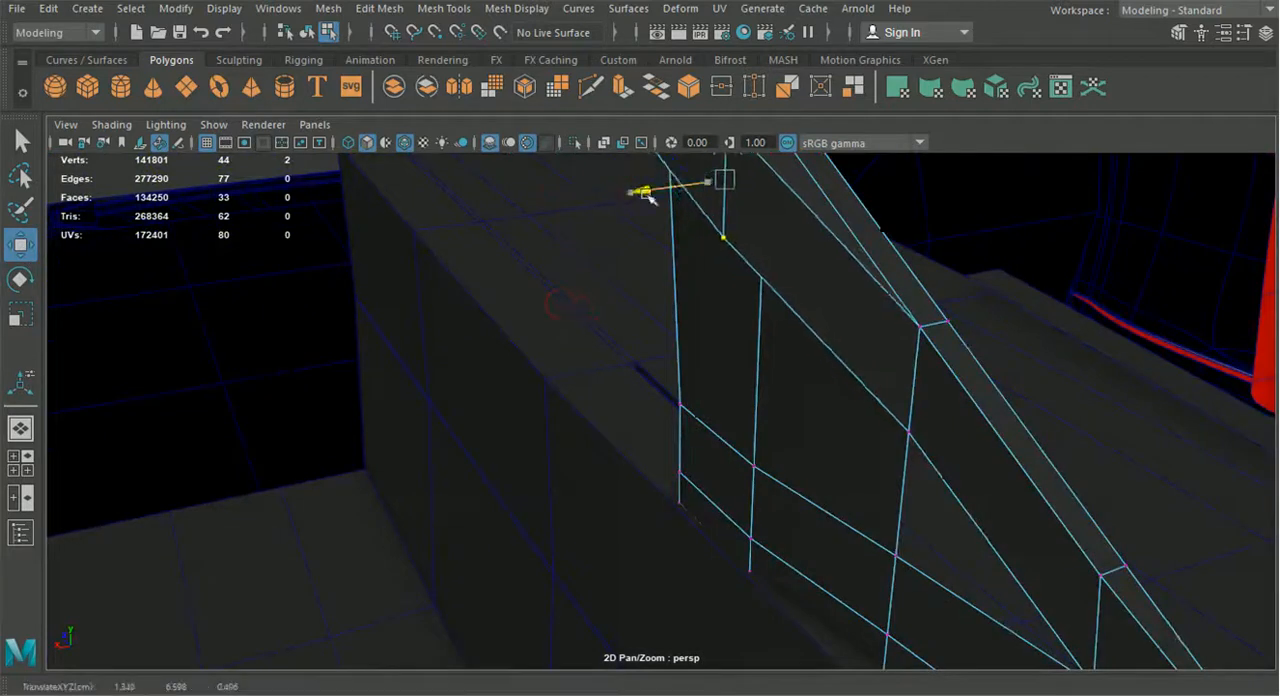
pyautogui.keyDown('alt'); pyautogui.moveTo(640, 191); pyautogui.dragTo(750, 312); pyautogui.keyUp('alt')
pyautogui.scroll(-3, 749, 314)
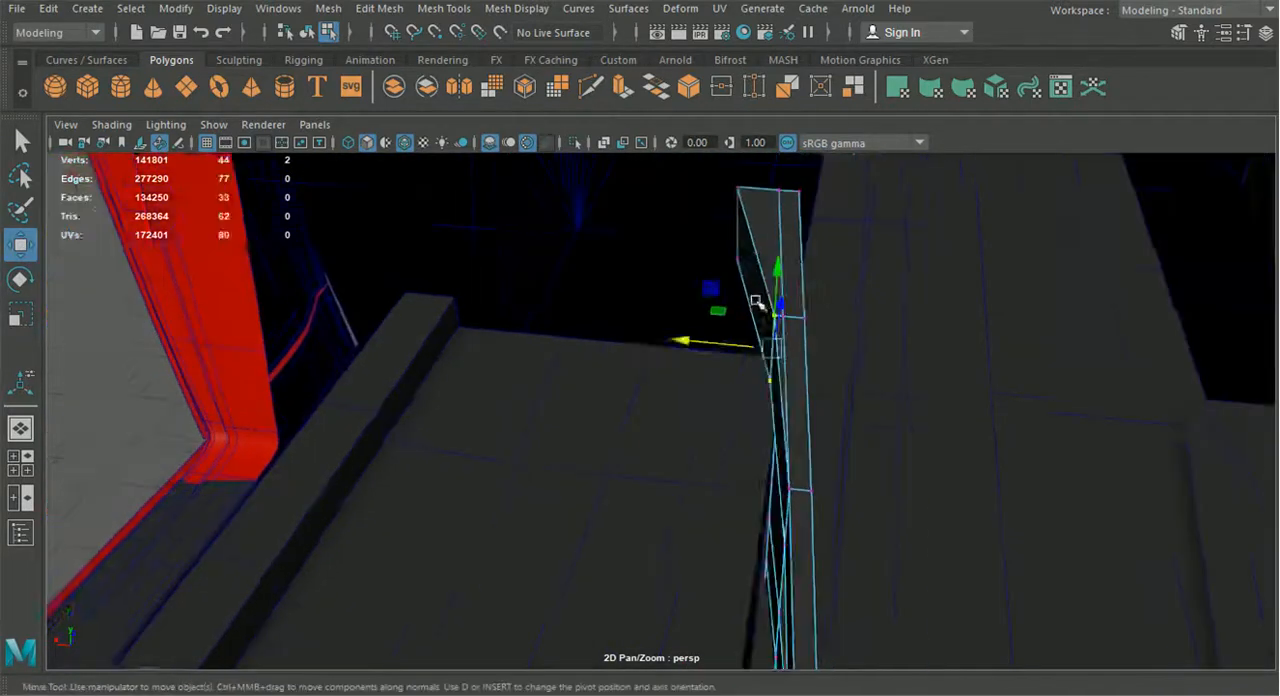
pyautogui.keyDown('alt'); pyautogui.moveTo(741, 314); pyautogui.dragTo(728, 332, button='middle'); pyautogui.keyUp('alt')
pyautogui.moveTo(730, 342); pyautogui.dragTo(730, 340)
pyautogui.moveTo(676, 284); pyautogui.dragTo(702, 280)
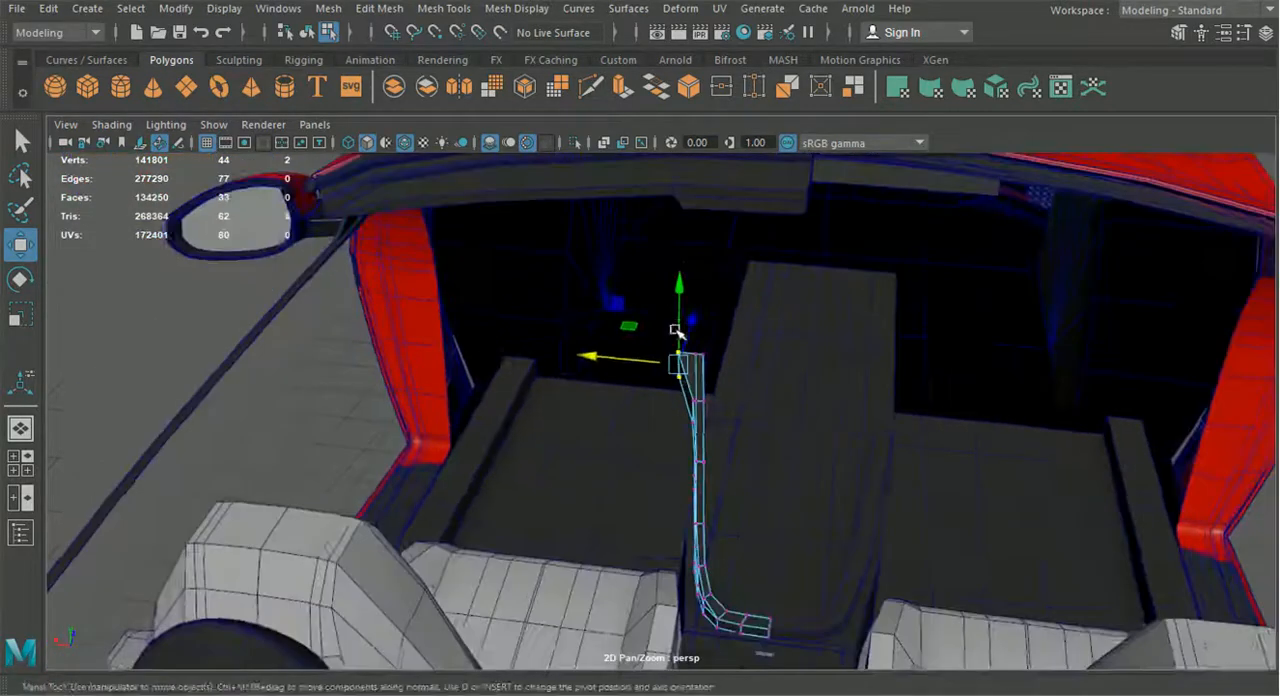
pyautogui.keyDown('alt'); pyautogui.moveTo(676, 331); pyautogui.dragTo(797, 349); pyautogui.keyUp('alt')
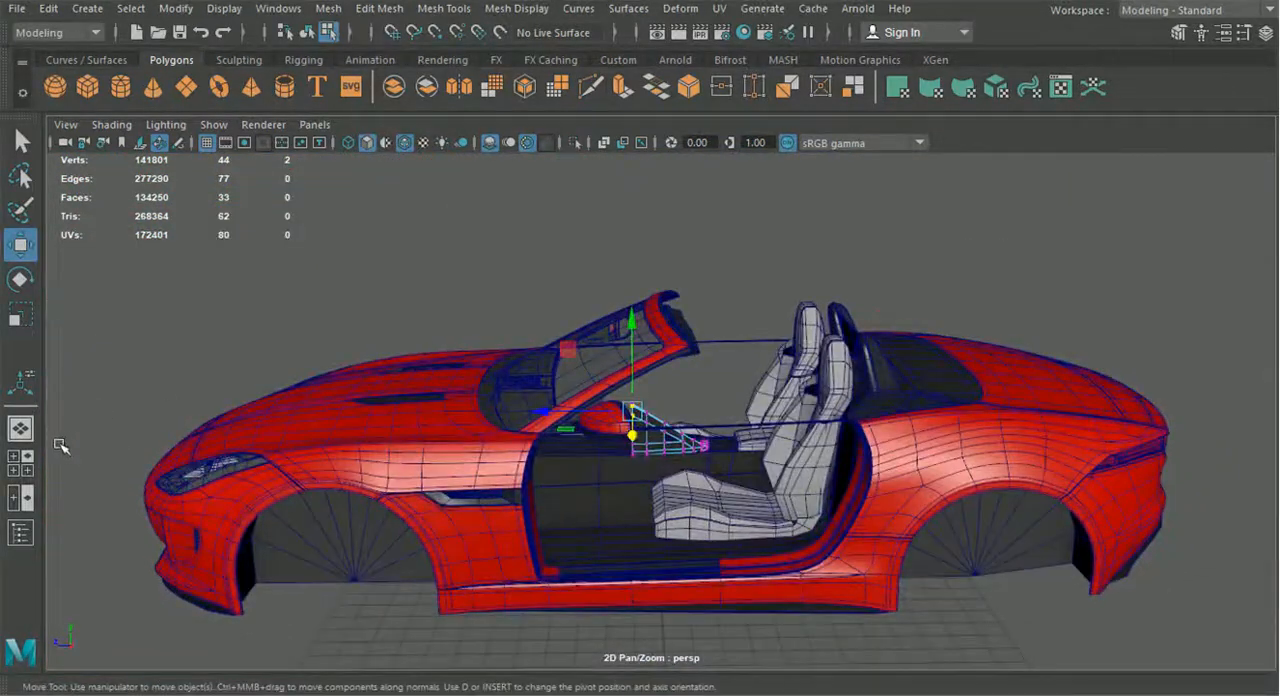
# Extrude the front border edges of the strip and side panel forward in the top view
pyautogui.click(20, 463)
pyautogui.press('space')
pyautogui.keyDown('alt'); pyautogui.moveTo(471, 320); pyautogui.dragTo(363, 289, button='middle'); pyautogui.keyUp('alt')
pyautogui.keyDown('alt'); pyautogui.moveTo(541, 362); pyautogui.dragTo(561, 308, button='middle'); pyautogui.keyUp('alt')
pyautogui.scroll(5, 603, 380)
pyautogui.scroll(3, 561, 308)
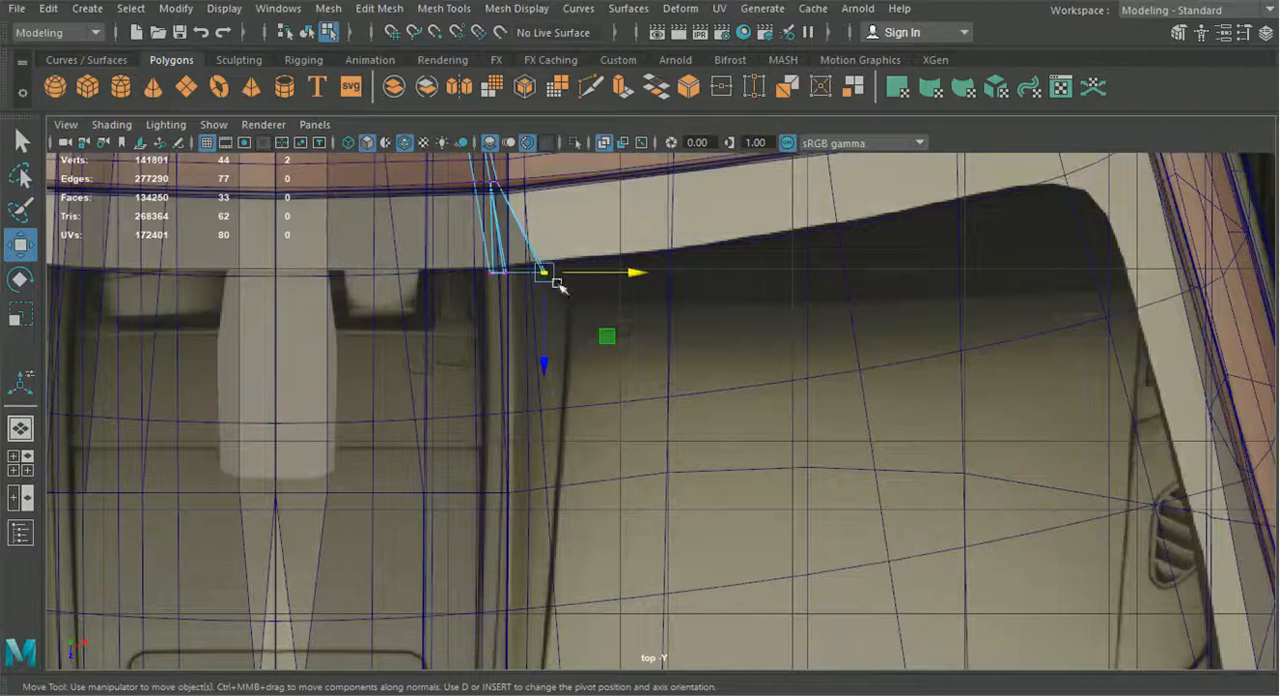
pyautogui.moveTo(500, 235); pyautogui.dragTo(490, 92, button='right')
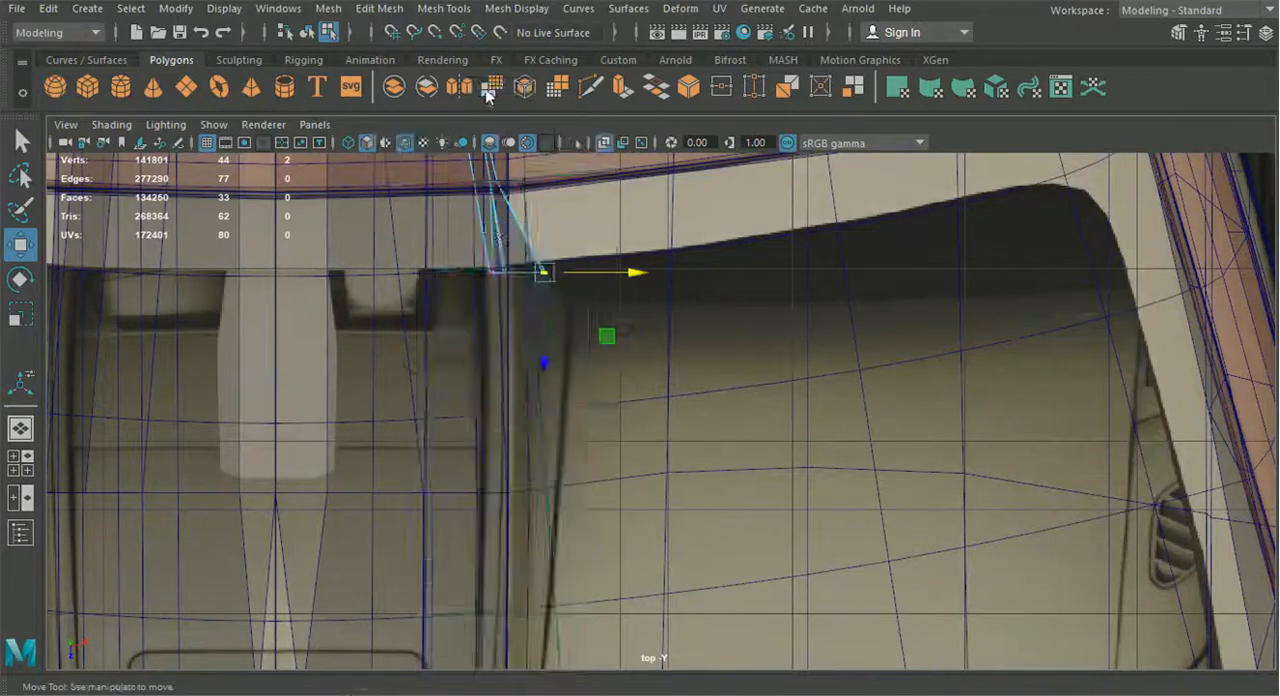
pyautogui.hotkey('ctrl', 'z')
pyautogui.keyDown('alt'); pyautogui.moveTo(483, 178); pyautogui.dragTo(550, 332, button='middle'); pyautogui.keyUp('alt')
pyautogui.moveTo(494, 506); pyautogui.dragTo(645, 380)
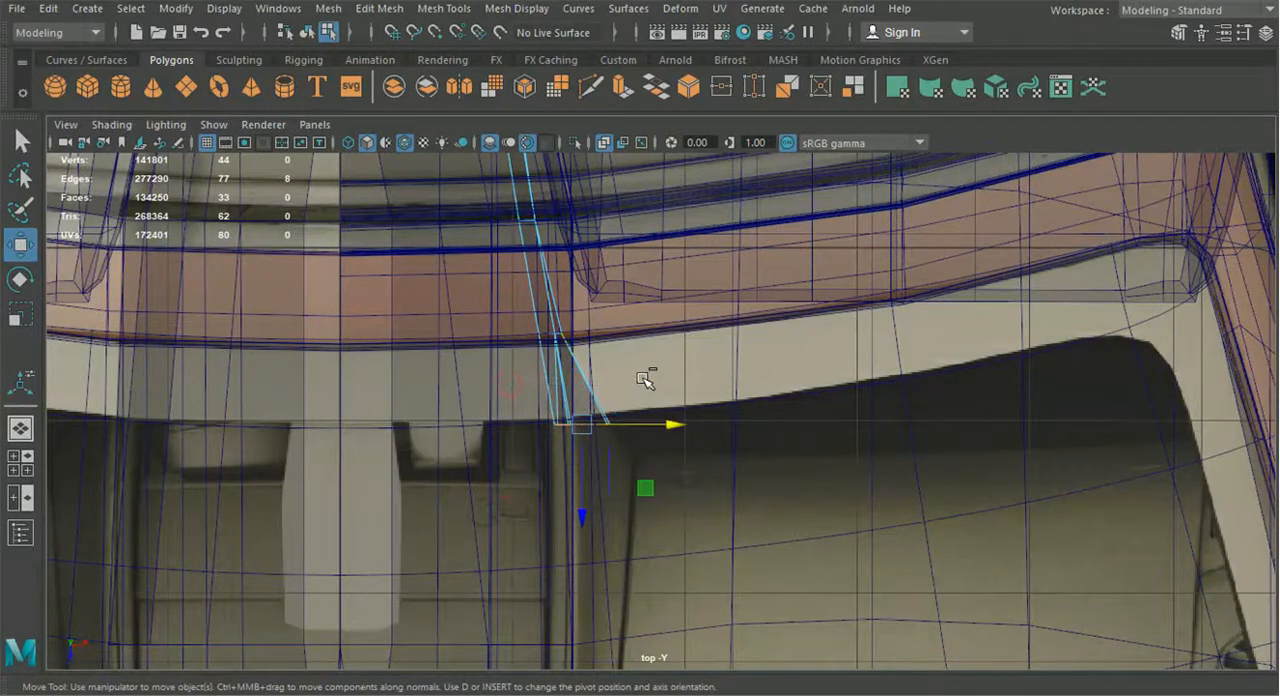
pyautogui.hotkey('ctrl', 'e')
pyautogui.moveTo(588, 467); pyautogui.dragTo(595, 527)
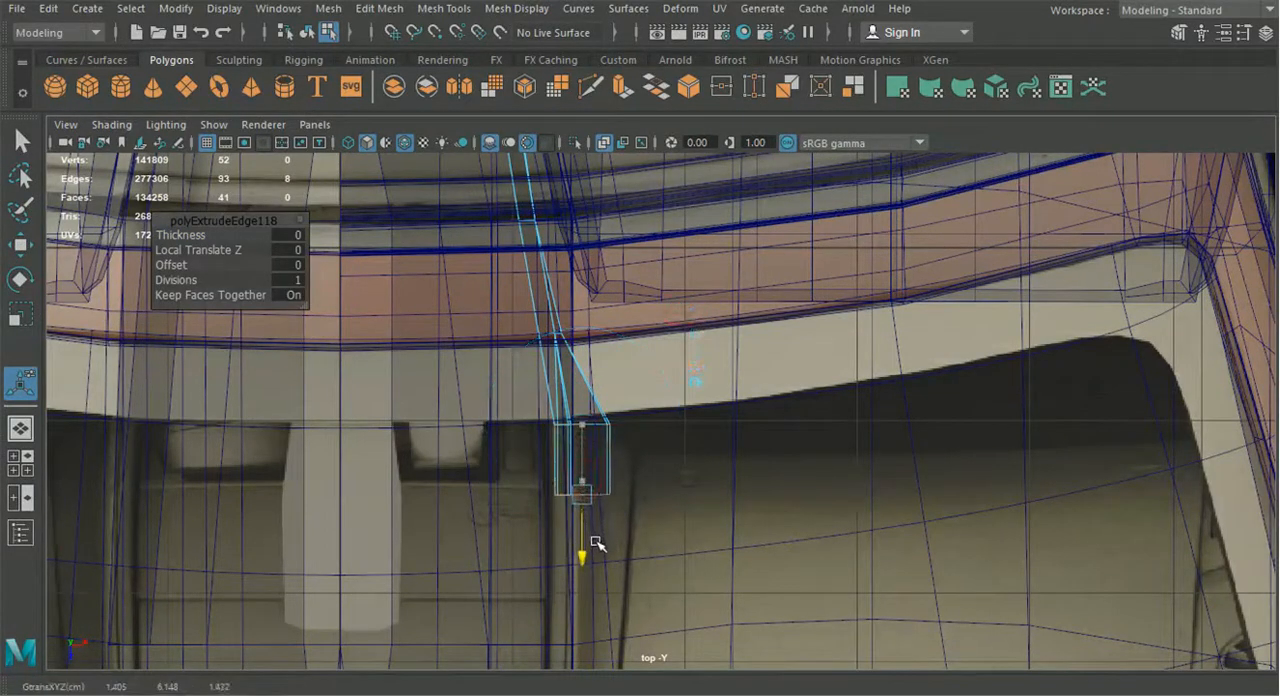
pyautogui.moveTo(597, 535); pyautogui.dragTo(597, 536)
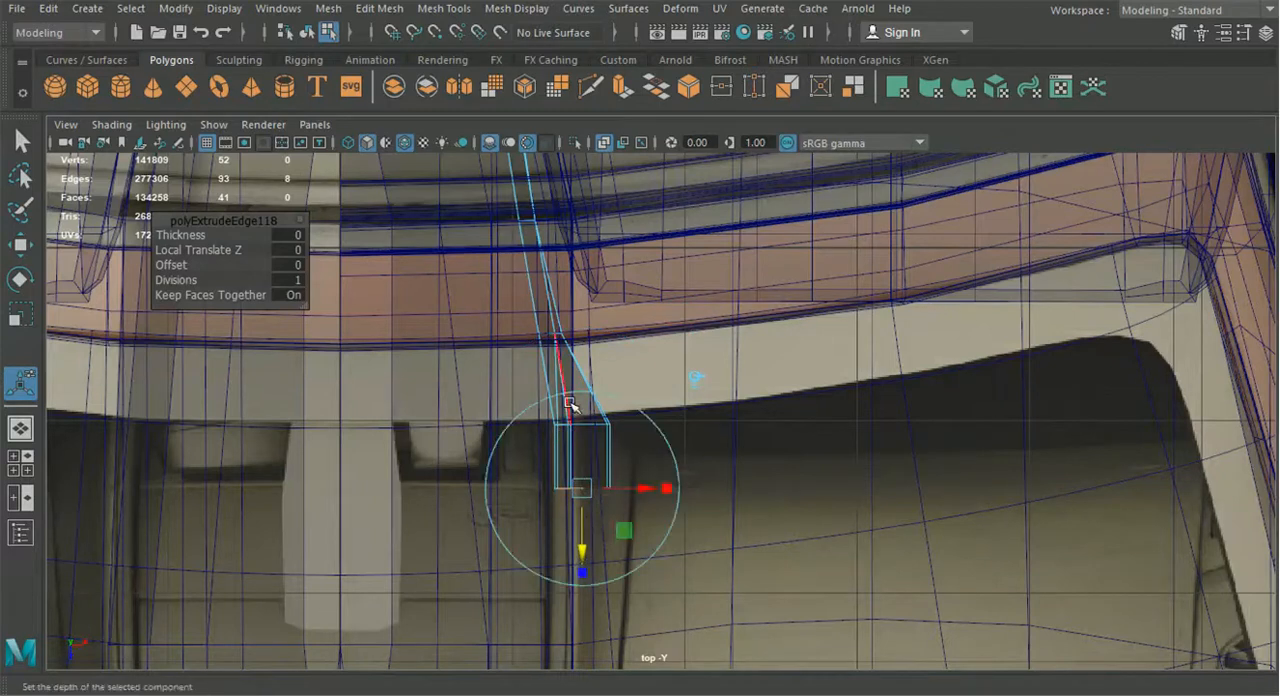
# Move the outer front corner vertices of the extruded section outward and back to match the blueprint line
pyautogui.moveTo(530, 238); pyautogui.dragTo(448, 138, button='right')
pyautogui.scroll(3, 708, 444)
pyautogui.hotkey('ctrl', 'z')
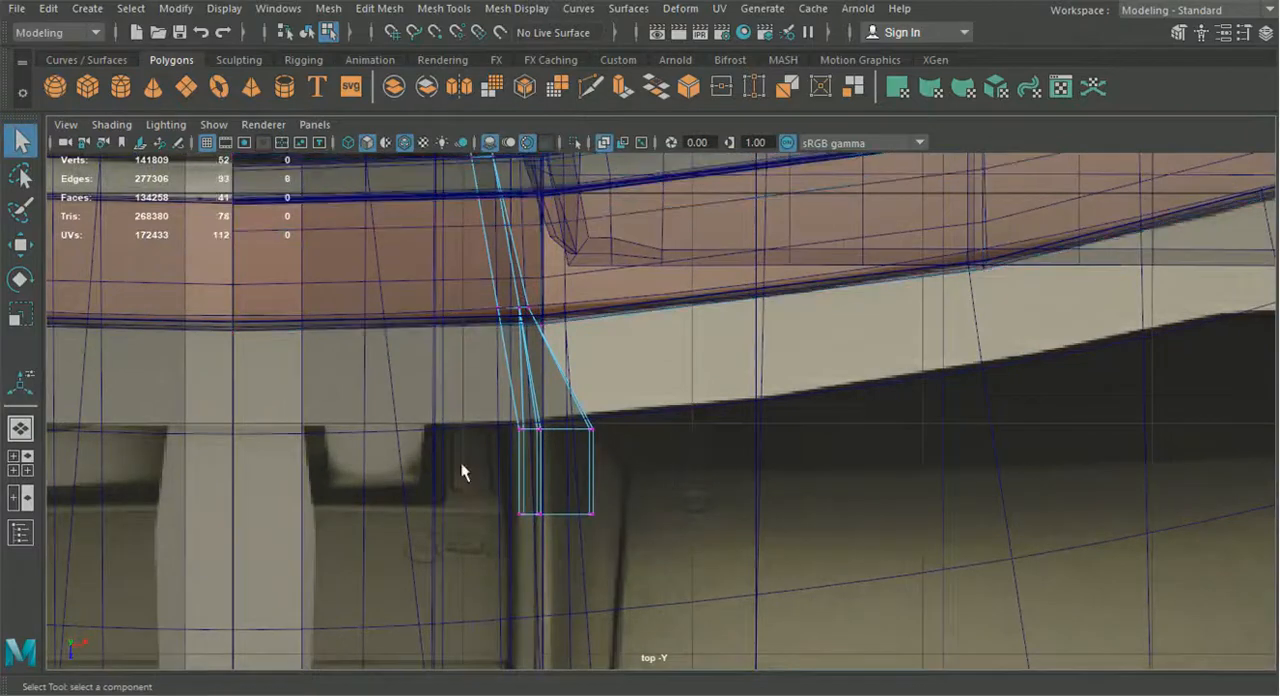
pyautogui.scroll(-5, 700, 460)
pyautogui.scroll(3, 690, 470)
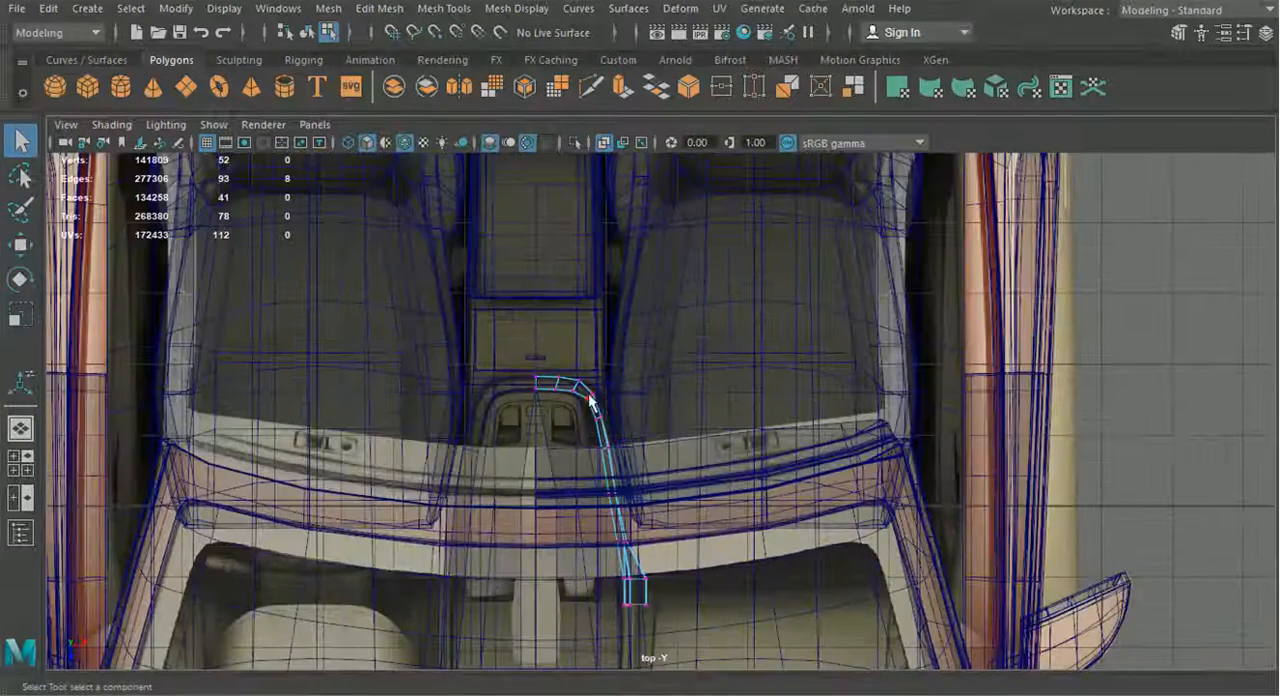
pyautogui.scroll(4, 672, 505)
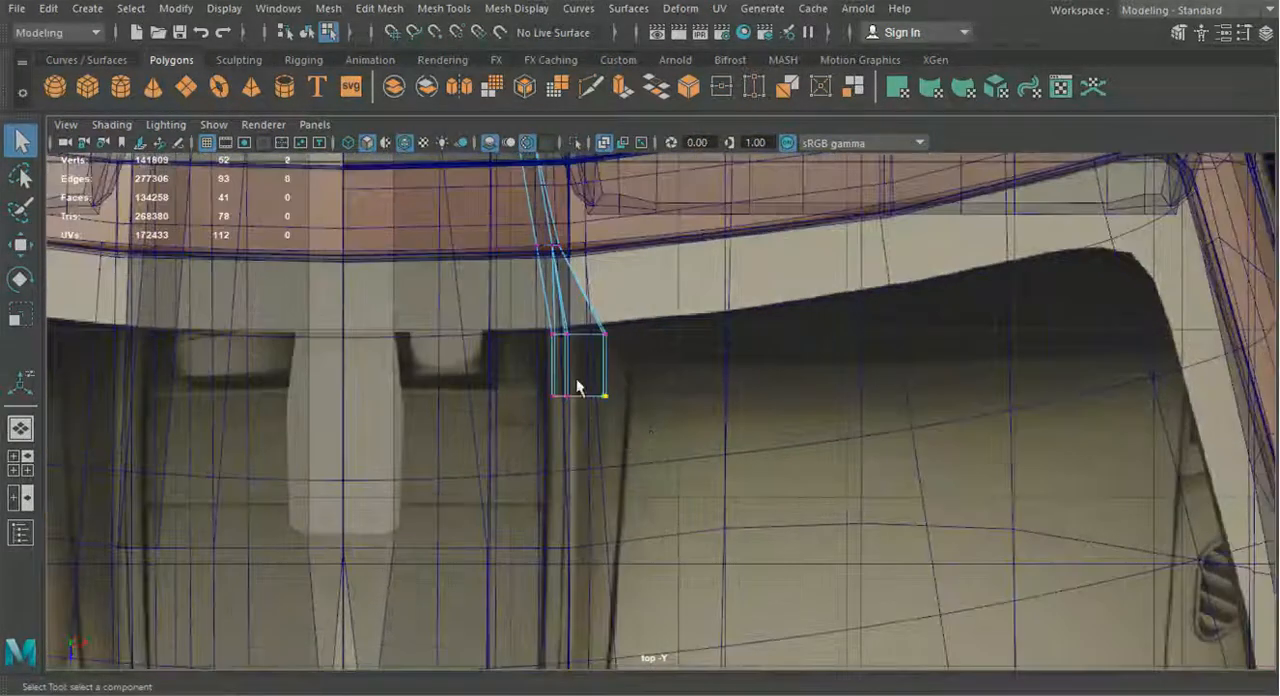
pyautogui.click(20, 244)
pyautogui.scroll(2, 625, 435)
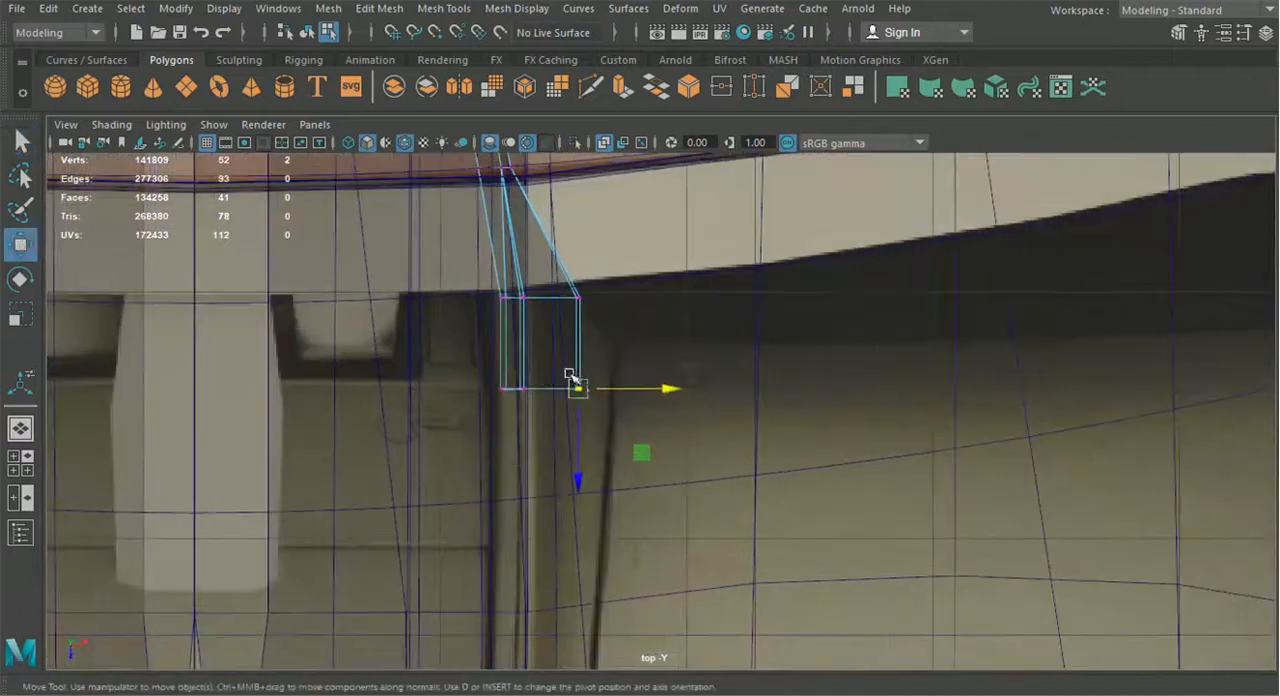
pyautogui.moveTo(598, 376); pyautogui.dragTo(616, 348)
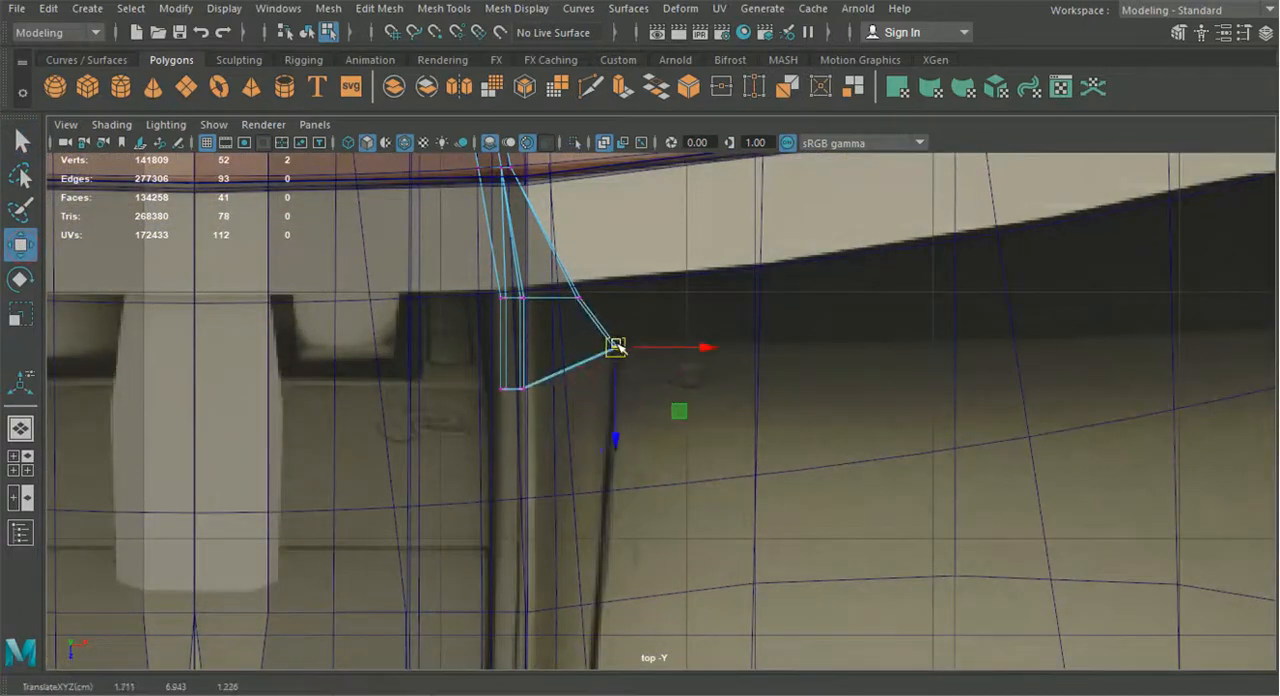
# Shift the inner front vertices of the extruded section slightly sideways along the console edge in the blueprint
pyautogui.click(522, 387)
pyautogui.moveTo(586, 388); pyautogui.dragTo(591, 390)
pyautogui.moveTo(489, 379); pyautogui.dragTo(571, 390)
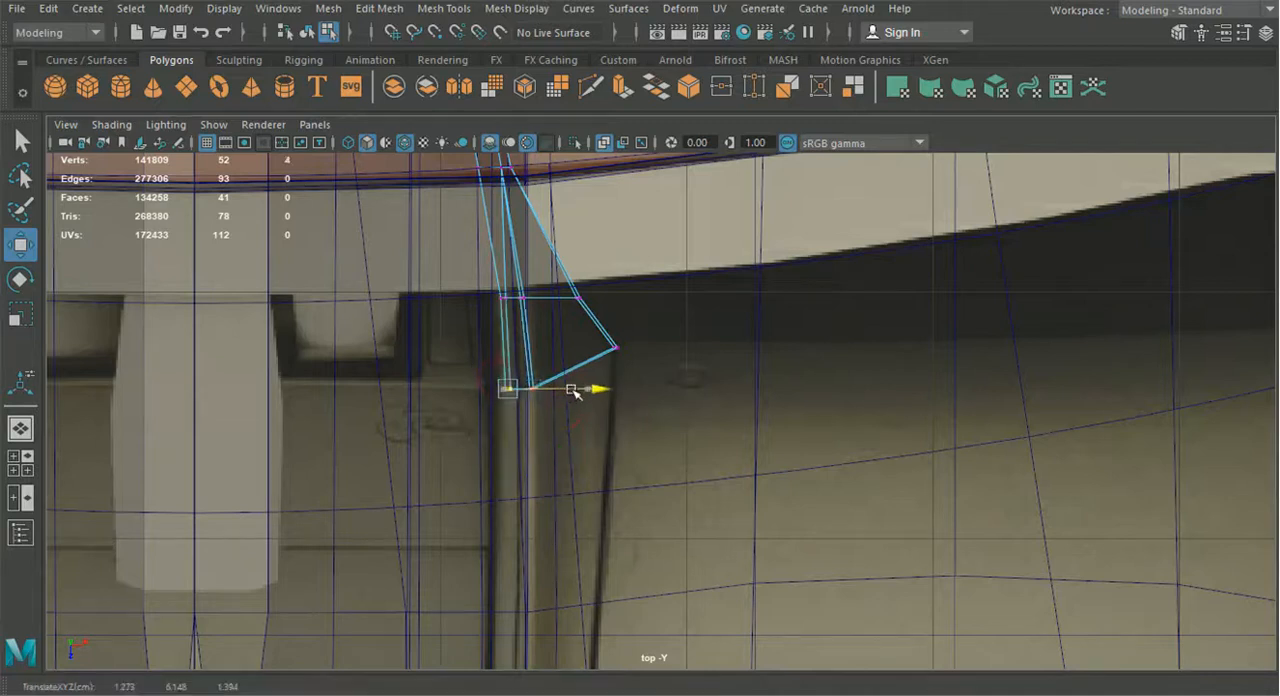
pyautogui.keyDown('alt'); pyautogui.moveTo(539, 304); pyautogui.dragTo(550, 395, button='middle'); pyautogui.keyUp('alt')
pyautogui.moveTo(555, 409); pyautogui.dragTo(555, 409)
pyautogui.moveTo(589, 388); pyautogui.dragTo(593, 385)
# Shift the middle vertex rows of the strip and side panel sideways to follow the console outline in the blueprint
pyautogui.keyDown('alt'); pyautogui.moveTo(549, 301); pyautogui.dragTo(563, 391, button='middle'); pyautogui.keyUp('alt')
pyautogui.moveTo(542, 370); pyautogui.dragTo(602, 350)
pyautogui.keyDown('alt'); pyautogui.moveTo(568, 272); pyautogui.dragTo(564, 454, button='middle'); pyautogui.keyUp('alt')
pyautogui.moveTo(461, 351); pyautogui.dragTo(578, 378)
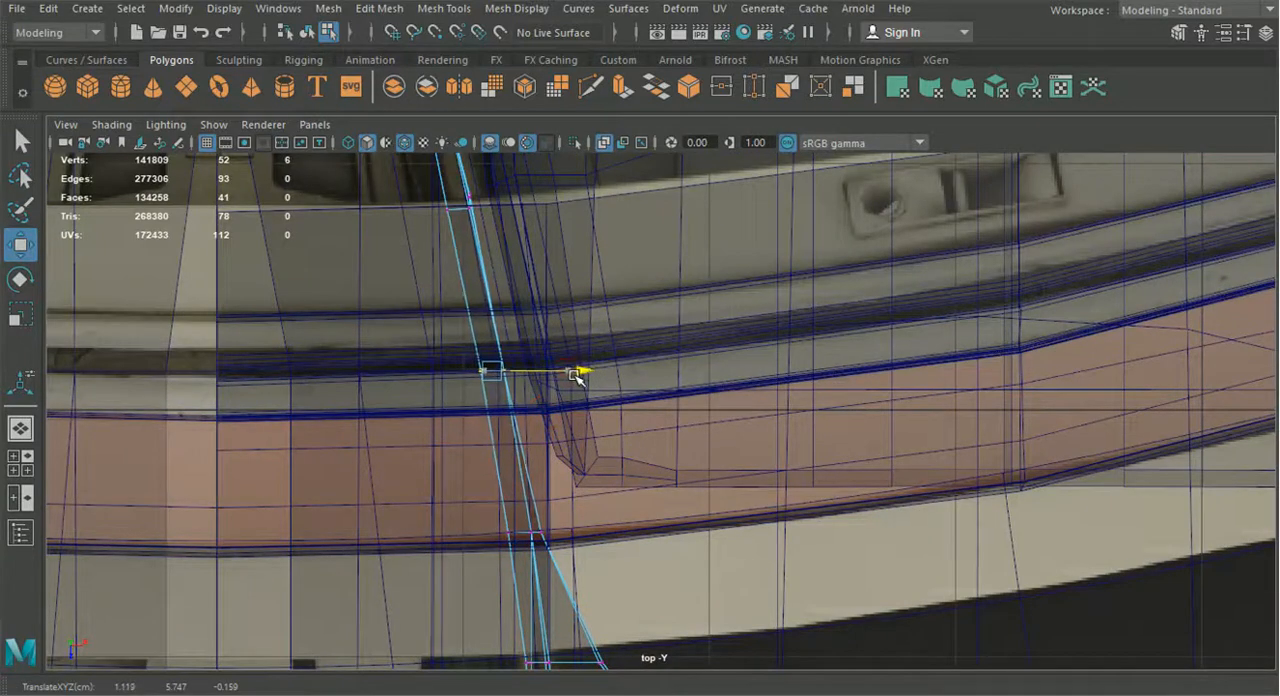
pyautogui.keyDown('alt'); pyautogui.moveTo(546, 322); pyautogui.dragTo(568, 470, button='middle'); pyautogui.keyUp('alt')
pyautogui.moveTo(440, 367); pyautogui.dragTo(532, 425)
pyautogui.moveTo(567, 404); pyautogui.dragTo(571, 404)
pyautogui.keyDown('alt'); pyautogui.moveTo(550, 442); pyautogui.dragTo(587, 306, button='middle'); pyautogui.keyUp('alt')
pyautogui.moveTo(504, 405); pyautogui.dragTo(651, 434)
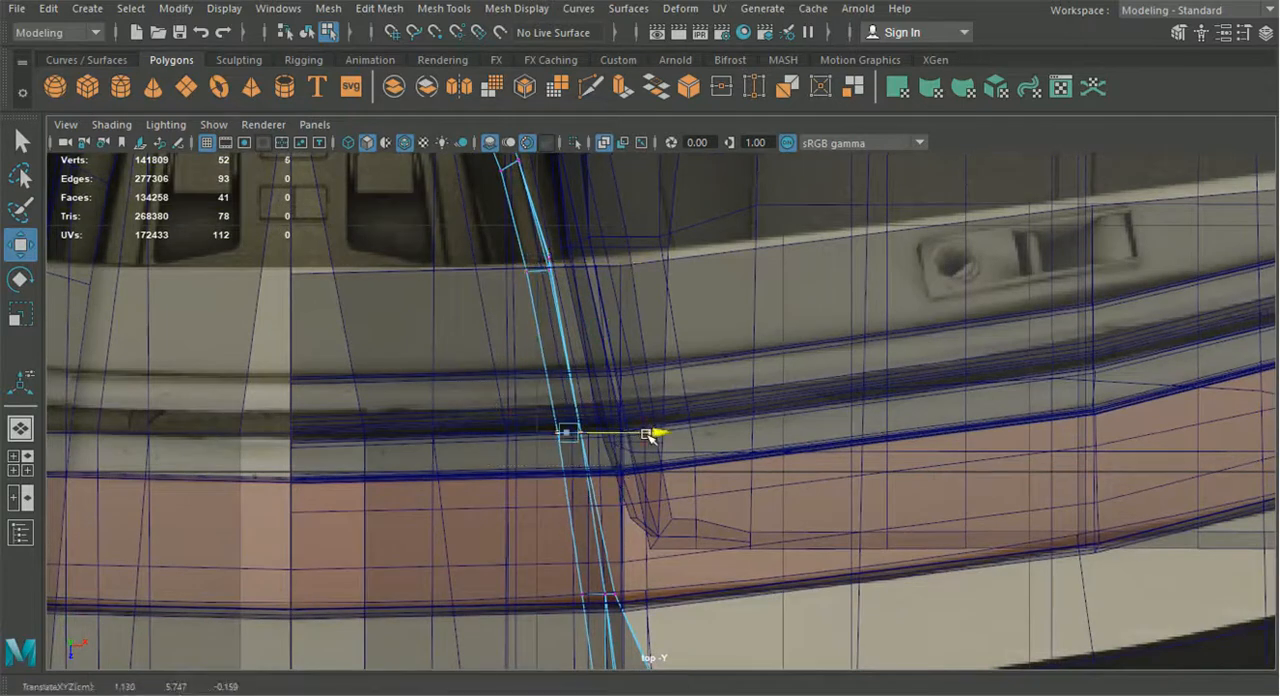
# Align the two frontmost inner vertex rows sideways with the console edge in the top view
pyautogui.keyDown('alt'); pyautogui.moveTo(651, 434); pyautogui.dragTo(618, 362, button='middle'); pyautogui.keyUp('alt')
pyautogui.moveTo(621, 425); pyautogui.dragTo(674, 405)
pyautogui.moveTo(546, 481); pyautogui.dragTo(681, 527)
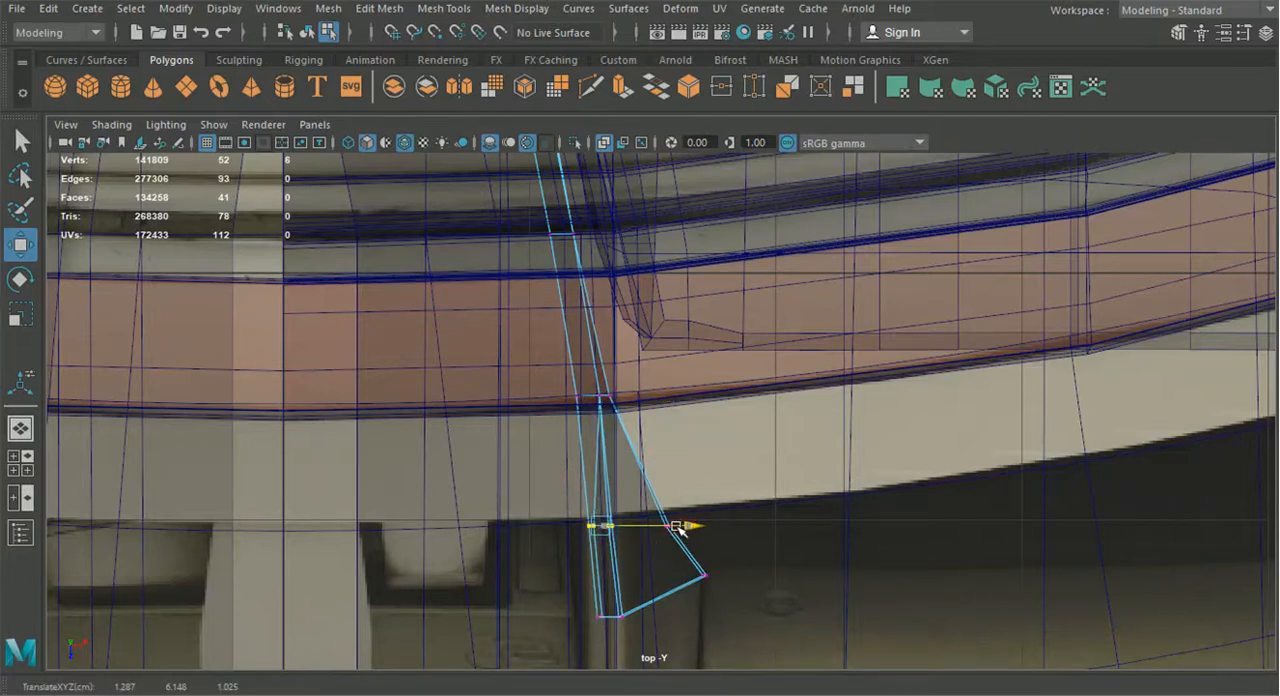
pyautogui.click(698, 615)
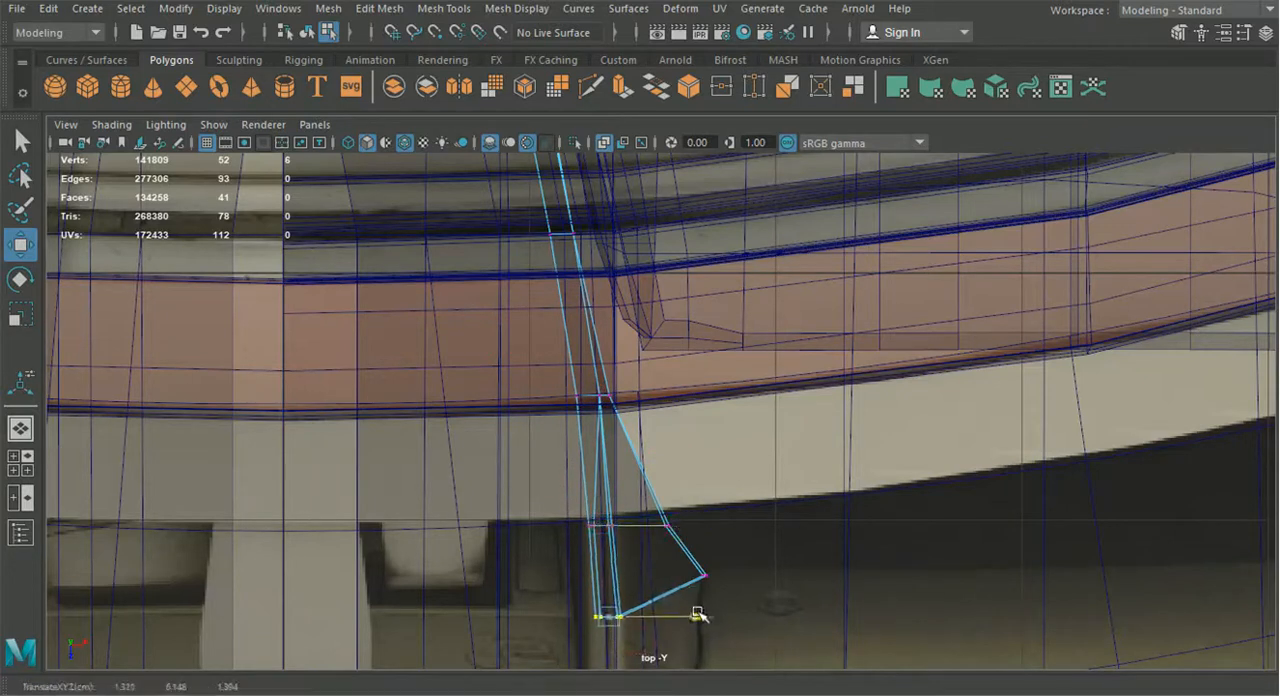
pyautogui.scroll(-5, 680, 590)
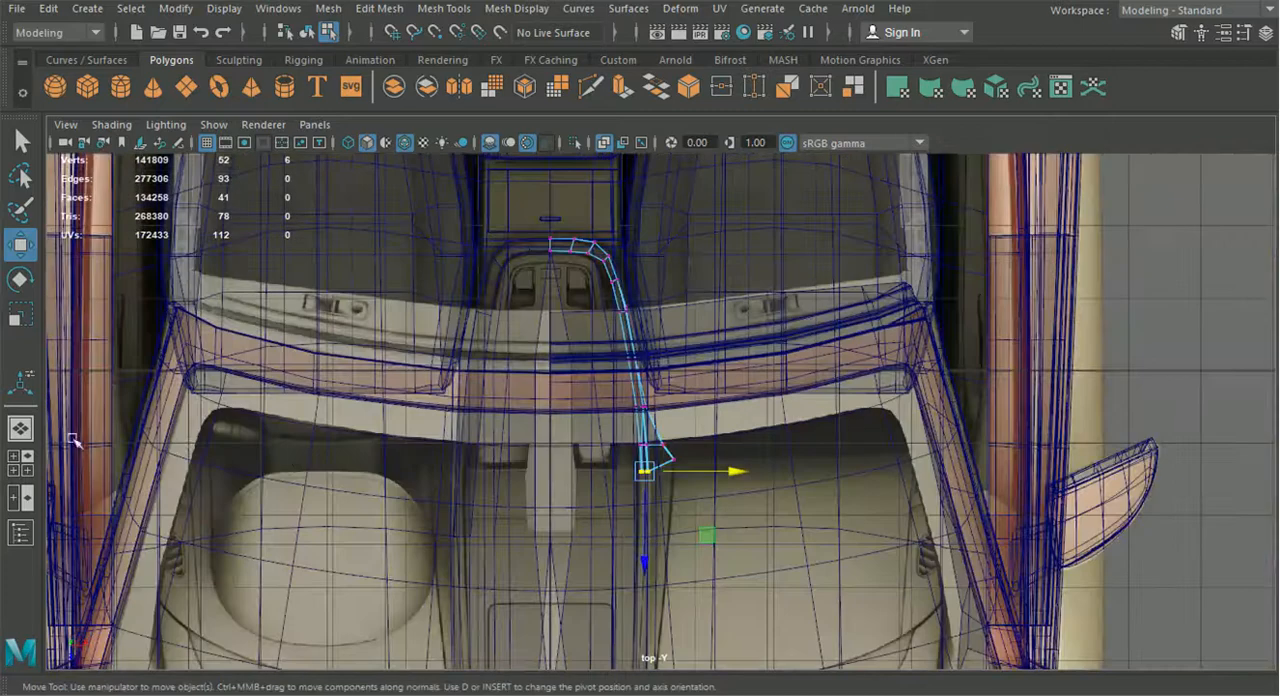
# Select the top face of the extruded front section in the perspective view and reverse its normal
pyautogui.click(29, 435)
pyautogui.keyDown('alt'); pyautogui.moveTo(490, 438); pyautogui.dragTo(571, 420); pyautogui.keyUp('alt')
pyautogui.scroll(6, 638, 452)
pyautogui.scroll(6, 603, 463)
pyautogui.scroll(2, 790, 457)
pyautogui.moveTo(480, 366)
pyautogui.keyDown('alt'); pyautogui.mouseDown()
pyautogui.moveTo(597, 357)
pyautogui.moveTo(480, 374)
pyautogui.mouseUp(); pyautogui.keyUp('alt')
pyautogui.moveTo(474, 357); pyautogui.dragTo(471, 192, button='right')
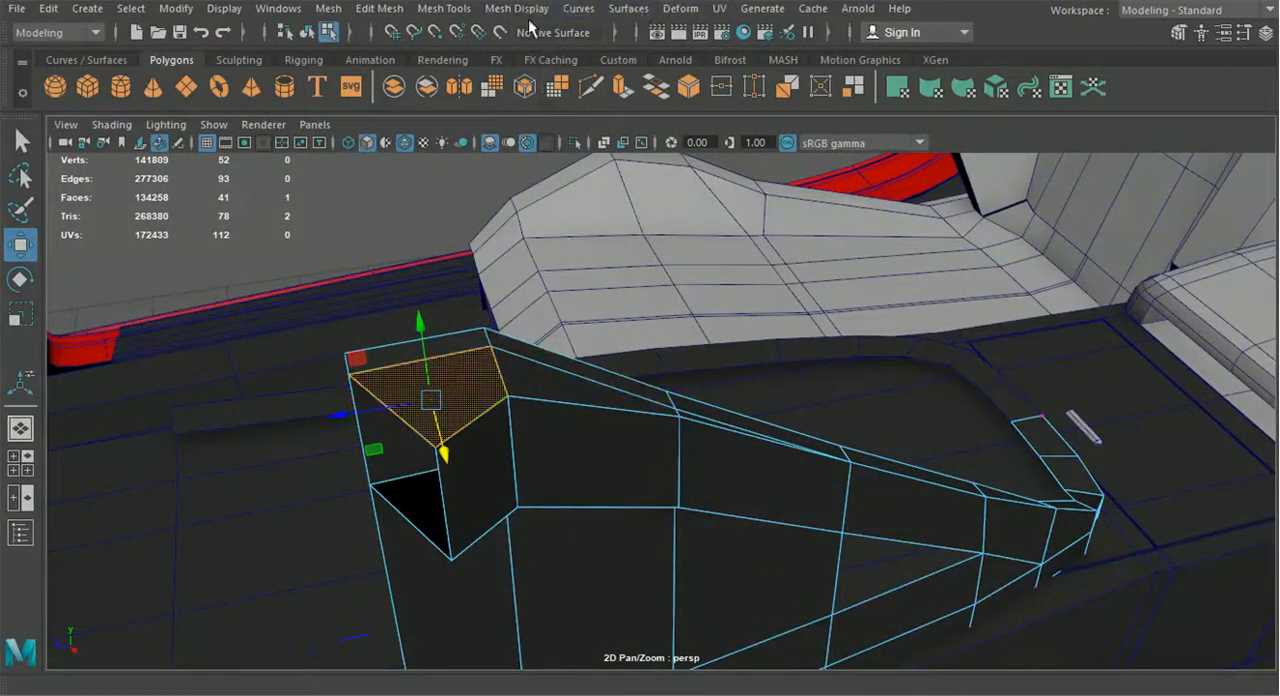
pyautogui.click(524, 11)
pyautogui.click(570, 97)
# Raise the top vertices at the front end of the extruded section and adjust the corner vertex's height
pyautogui.keyDown('alt'); pyautogui.moveTo(560, 374); pyautogui.dragTo(637, 323); pyautogui.keyUp('alt')
pyautogui.click(671, 275)
pyautogui.keyDown('alt'); pyautogui.moveTo(671, 275); pyautogui.dragTo(400, 256); pyautogui.keyUp('alt')
pyautogui.scroll(4, 571, 343)
pyautogui.keyDown('alt'); pyautogui.moveTo(571, 343); pyautogui.dragTo(800, 427); pyautogui.keyUp('alt')
pyautogui.scroll(4, 657, 409)
pyautogui.moveTo(568, 384); pyautogui.dragTo(534, 270, button='right')
pyautogui.moveTo(484, 133); pyautogui.dragTo(484, 134, button='right')
pyautogui.moveTo(497, 279); pyautogui.dragTo(538, 366)
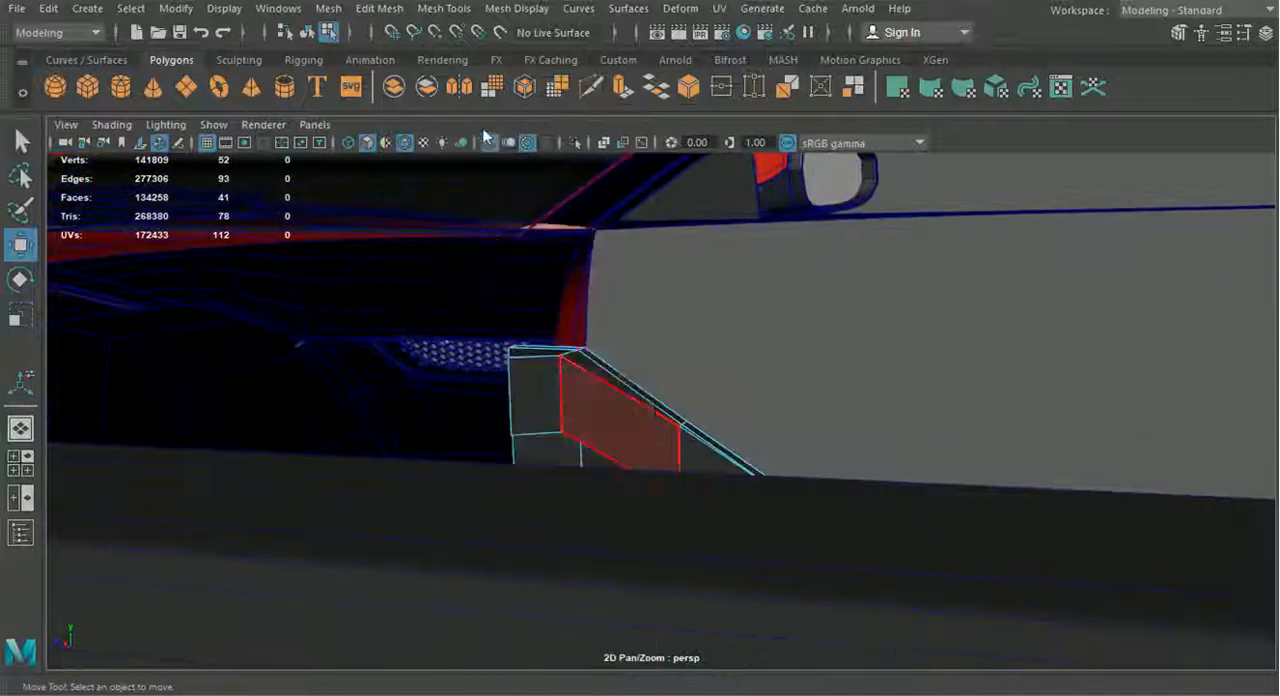
pyautogui.moveTo(516, 256); pyautogui.dragTo(517, 232)
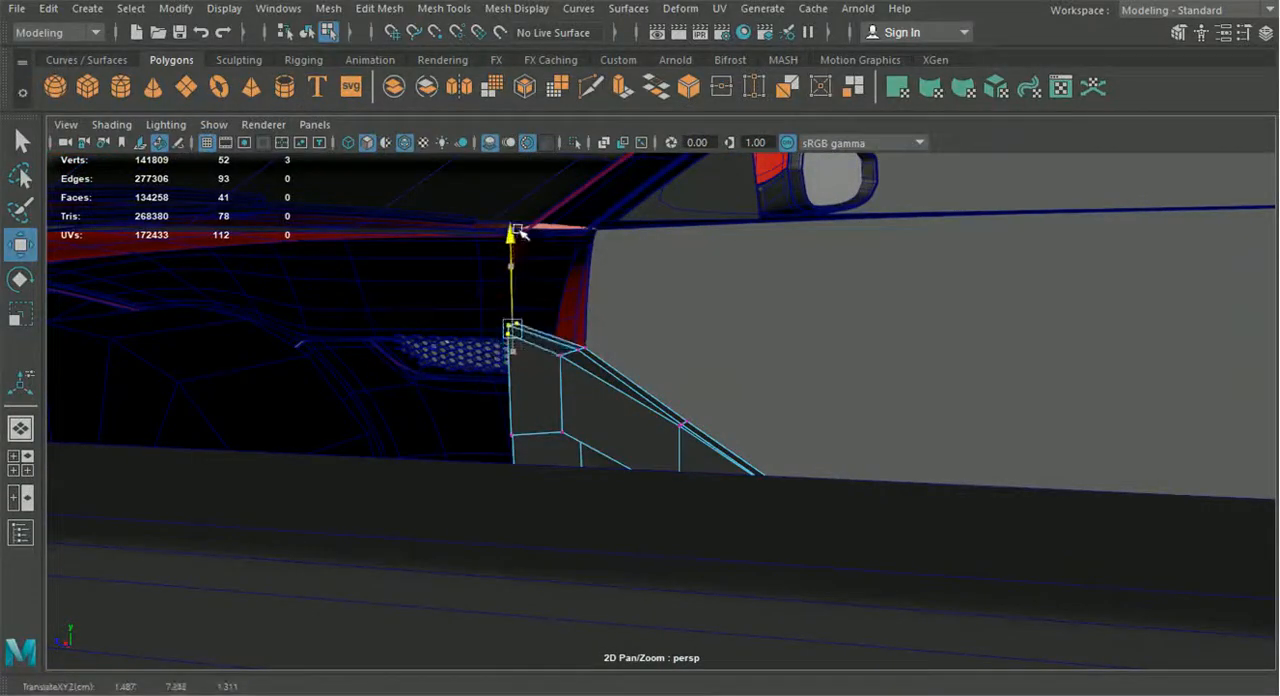
pyautogui.keyDown('alt'); pyautogui.moveTo(562, 334); pyautogui.dragTo(757, 308); pyautogui.keyUp('alt')
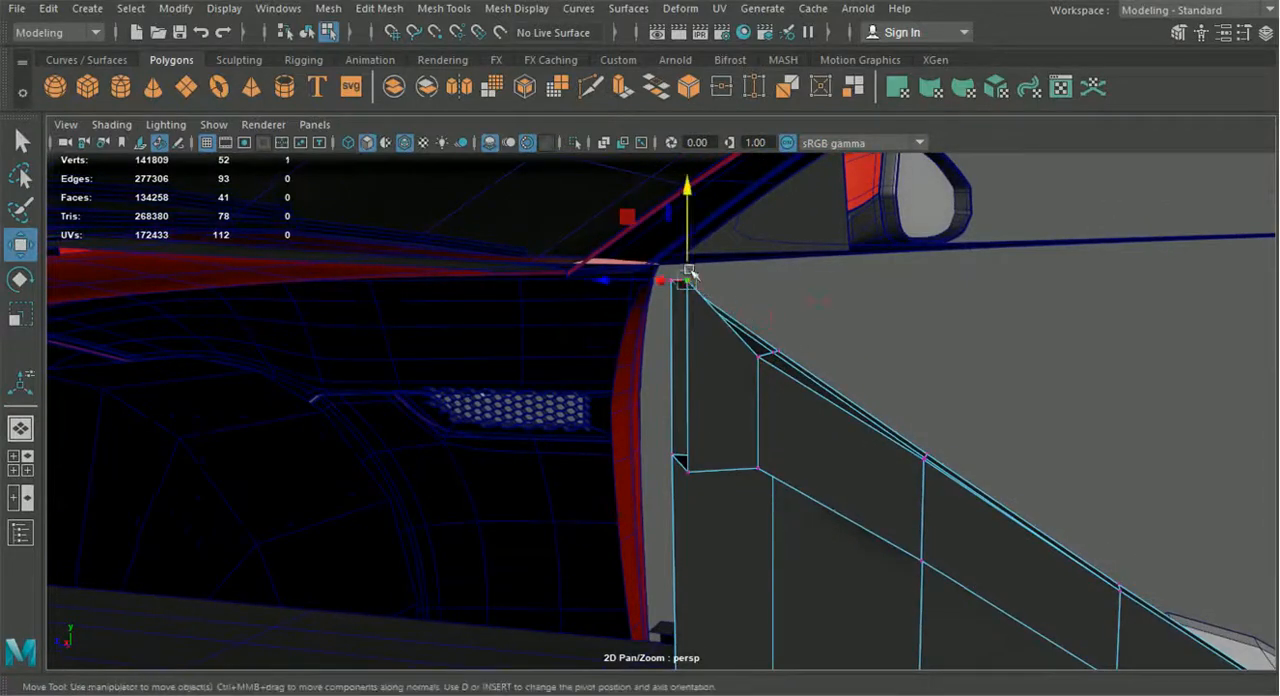
pyautogui.keyDown('alt'); pyautogui.moveTo(690, 257); pyautogui.dragTo(684, 385); pyautogui.keyUp('alt')
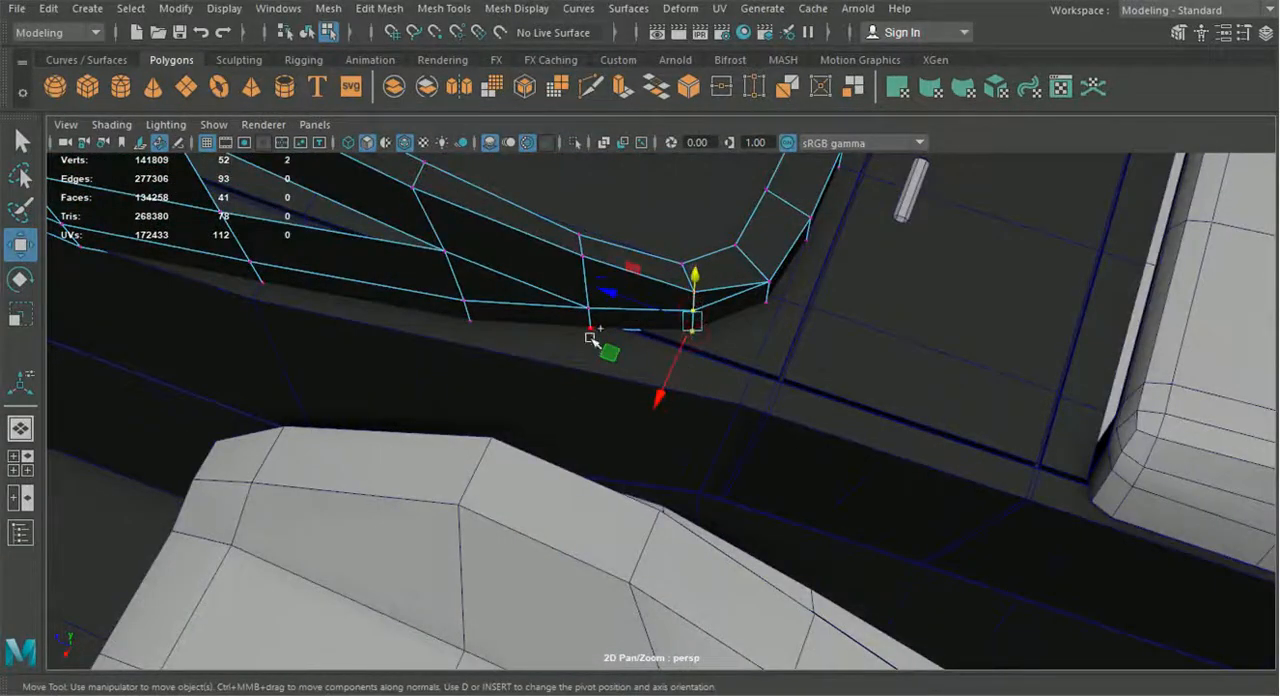
# Reposition the four lower vertices near the strip's rear curve sideways and lengthwise against the top blueprint
pyautogui.click(21, 463)
pyautogui.scroll(3, 375, 215)
pyautogui.keyDown('alt'); pyautogui.moveTo(375, 200); pyautogui.dragTo(412, 286, button='middle'); pyautogui.keyUp('alt')
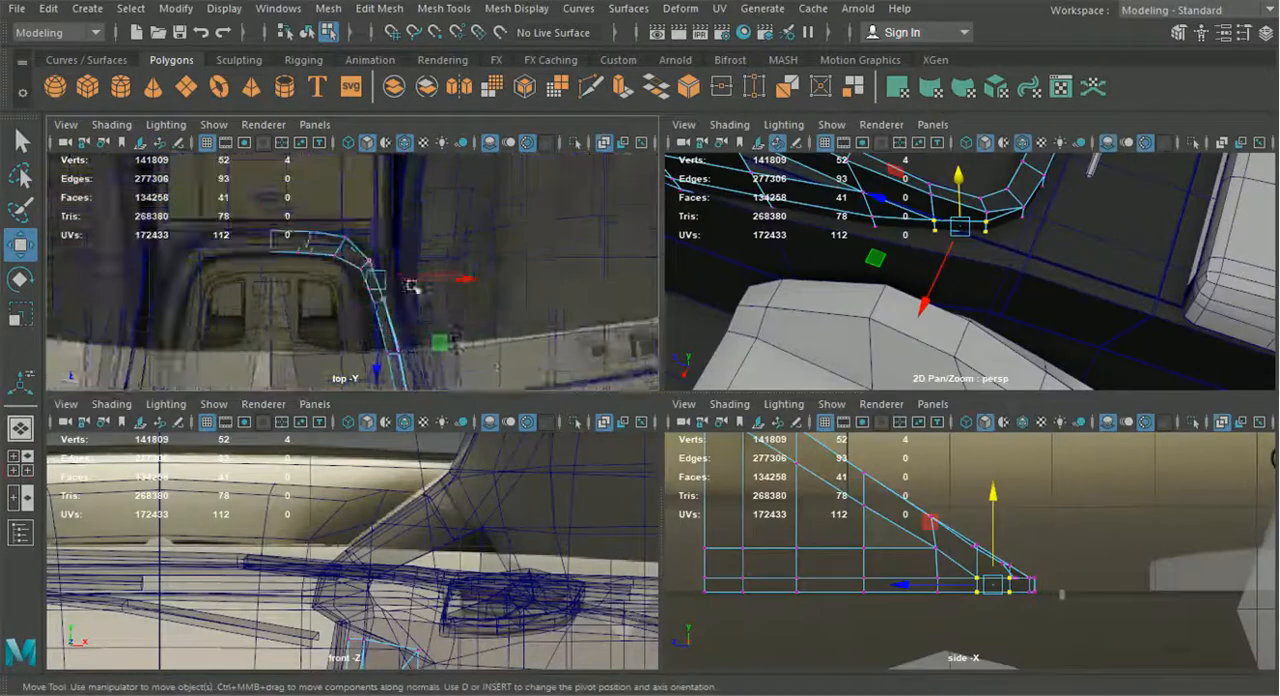
pyautogui.scroll(2, 412, 286)
pyautogui.moveTo(474, 290); pyautogui.dragTo(506, 292)
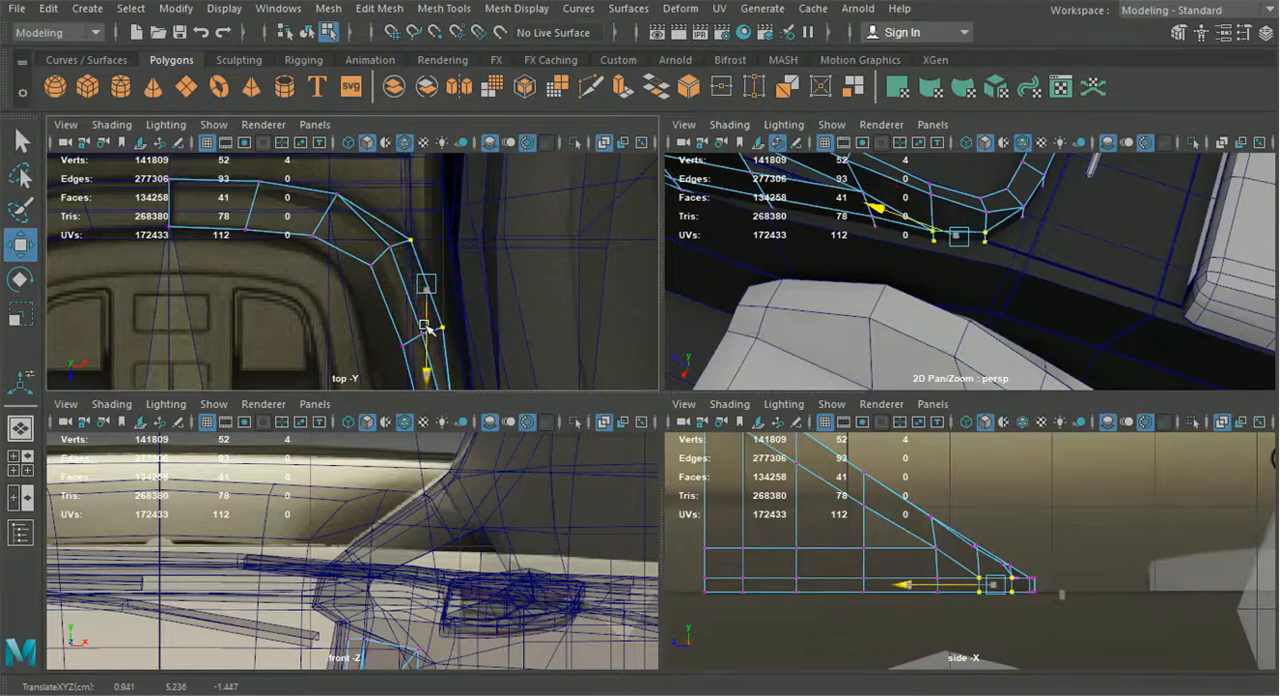
pyautogui.press('space')
# Shift the bottom vertices along the rear part of the side panel sideways to sit against the console
pyautogui.keyDown('alt'); pyautogui.moveTo(837, 303); pyautogui.dragTo(647, 395); pyautogui.keyUp('alt')
pyautogui.keyDown('alt'); pyautogui.moveTo(426, 348); pyautogui.dragTo(560, 406); pyautogui.keyUp('alt')
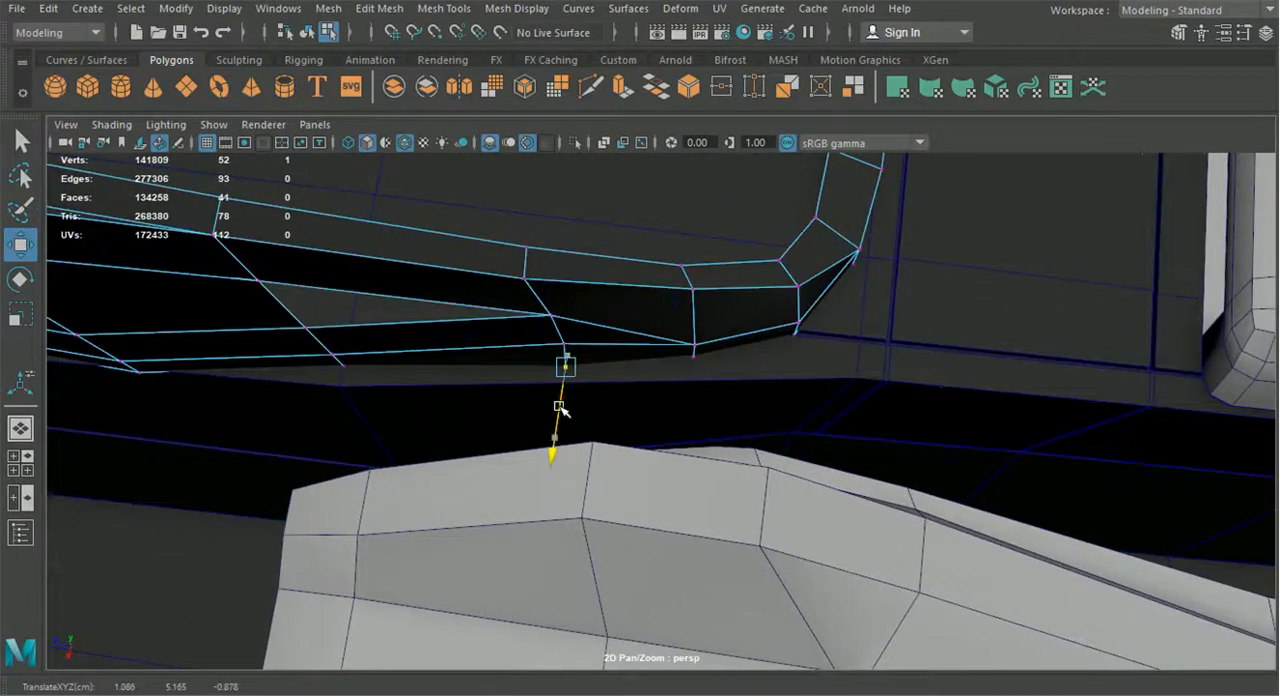
pyautogui.keyDown('alt'); pyautogui.moveTo(483, 386); pyautogui.dragTo(625, 382, button='middle'); pyautogui.keyUp('alt')
pyautogui.moveTo(548, 408); pyautogui.dragTo(482, 428)
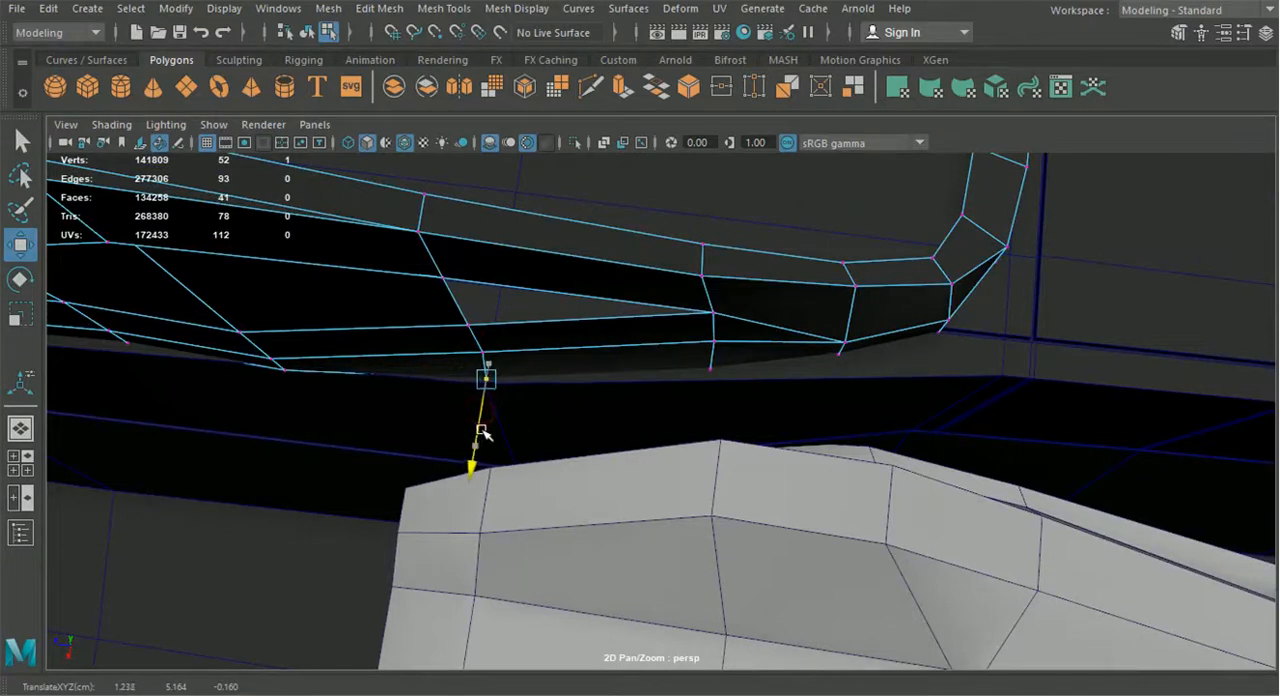
pyautogui.keyDown('alt'); pyautogui.moveTo(670, 427); pyautogui.dragTo(586, 375); pyautogui.keyUp('alt')
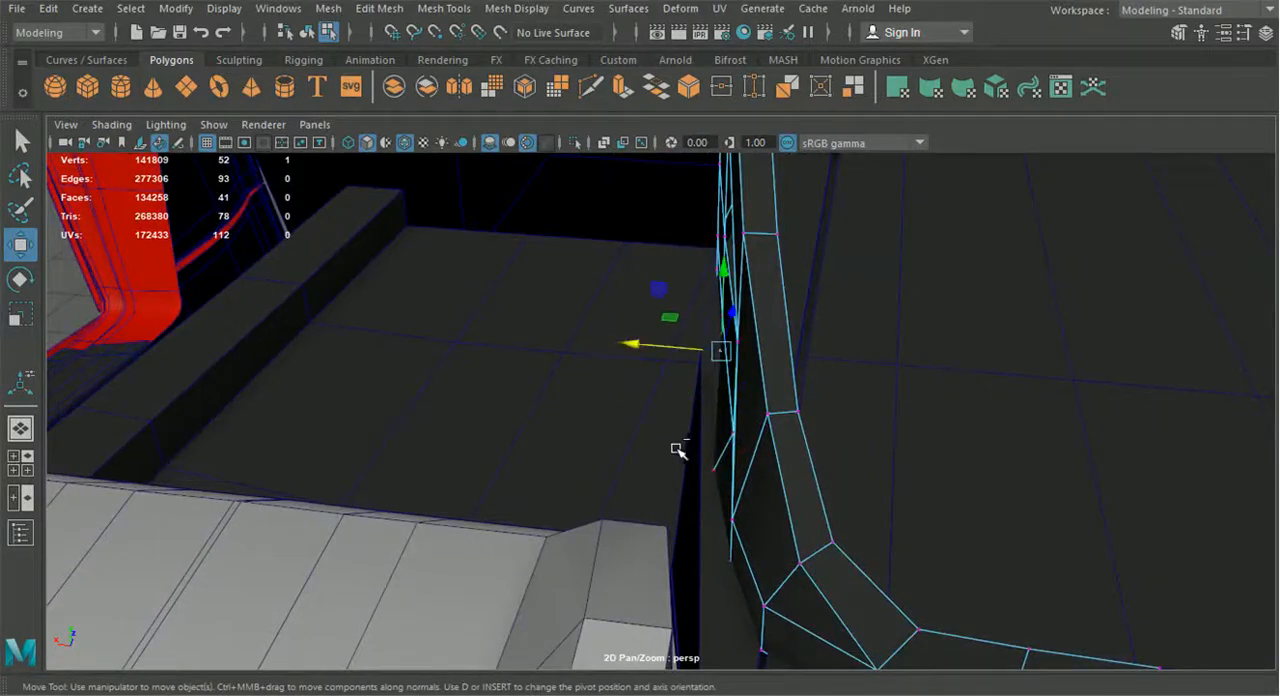
pyautogui.keyDown('alt'); pyautogui.moveTo(655, 478); pyautogui.dragTo(755, 521); pyautogui.keyUp('alt')
pyautogui.moveTo(709, 391); pyautogui.dragTo(721, 376)
pyautogui.keyDown('alt'); pyautogui.moveTo(721, 376); pyautogui.dragTo(654, 424); pyautogui.keyUp('alt')
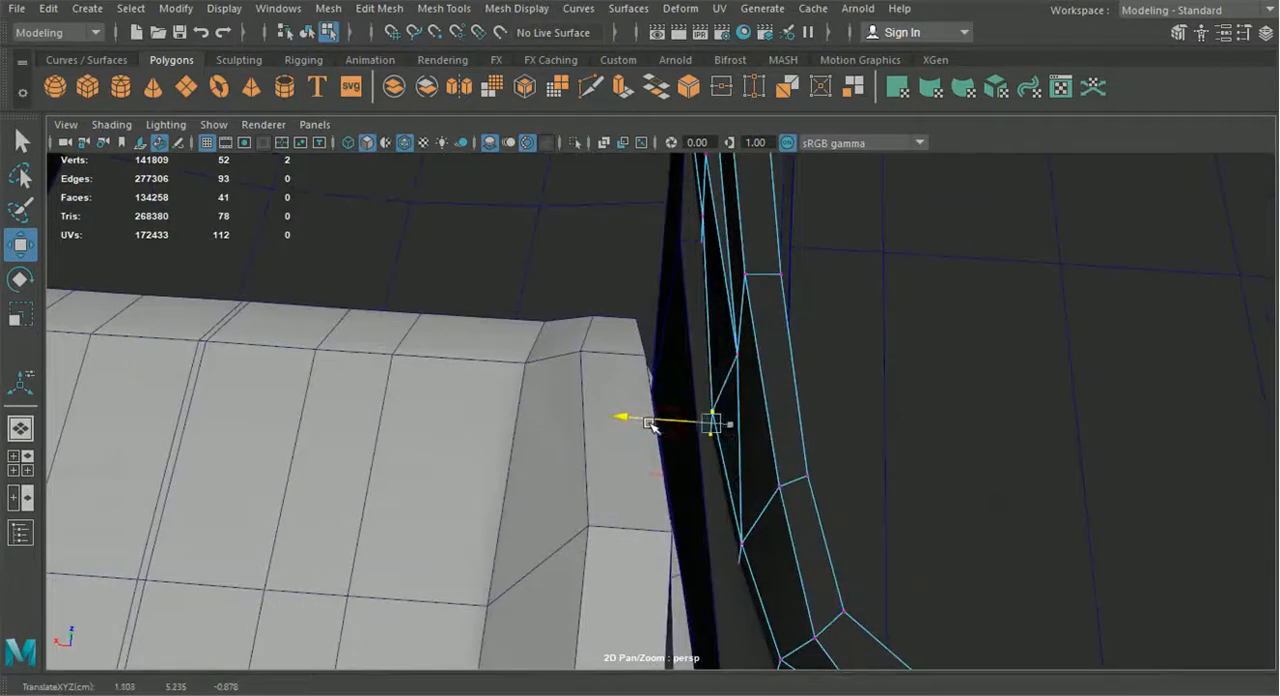
# Even out the side panel by moving its middle vertices sideways, and return to object mode
pyautogui.keyDown('alt'); pyautogui.moveTo(605, 367); pyautogui.dragTo(743, 334); pyautogui.keyUp('alt')
pyautogui.keyDown('alt'); pyautogui.moveTo(471, 374); pyautogui.dragTo(378, 337); pyautogui.keyUp('alt')
pyautogui.keyDown('alt'); pyautogui.moveTo(378, 337); pyautogui.dragTo(750, 404, button='middle'); pyautogui.keyUp('alt')
pyautogui.keyDown('alt'); pyautogui.moveTo(750, 404); pyautogui.dragTo(773, 440); pyautogui.keyUp('alt')
pyautogui.moveTo(779, 417); pyautogui.dragTo(525, 284)
pyautogui.keyDown('alt'); pyautogui.moveTo(627, 304); pyautogui.dragTo(676, 370); pyautogui.keyUp('alt')
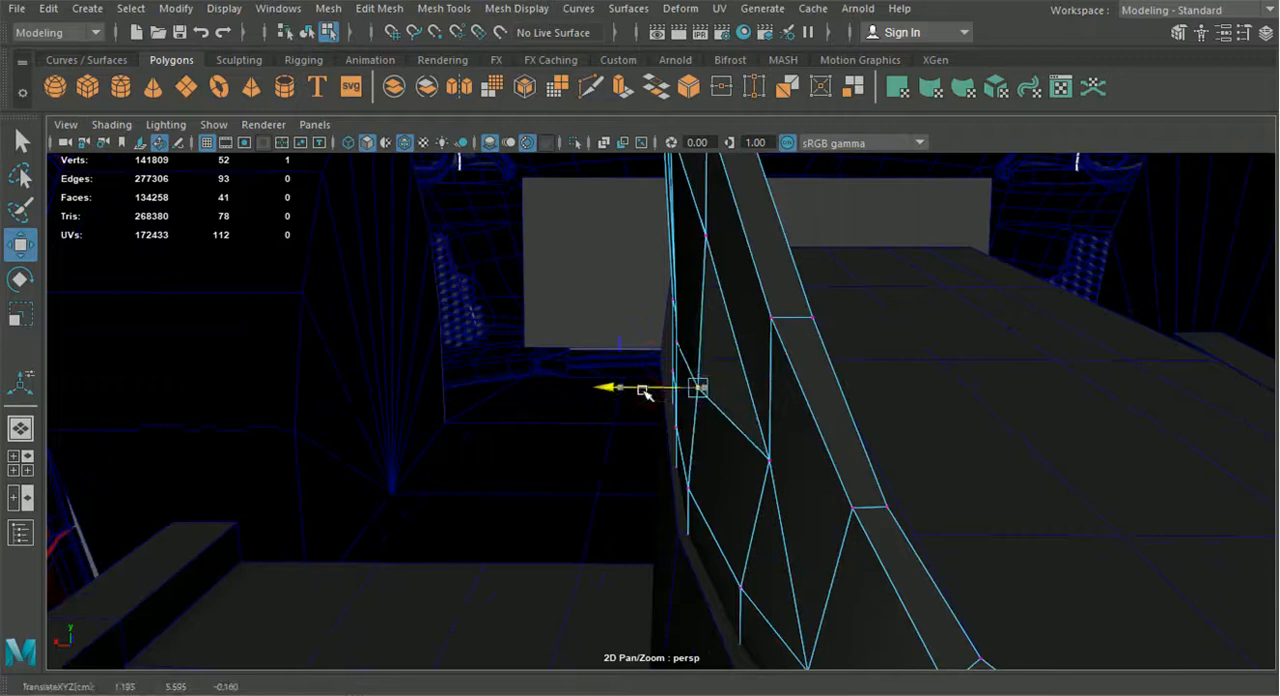
pyautogui.click(770, 462)
pyautogui.moveTo(742, 461); pyautogui.dragTo(719, 459)
pyautogui.keyDown('alt'); pyautogui.moveTo(731, 460); pyautogui.dragTo(679, 436); pyautogui.keyUp('alt')
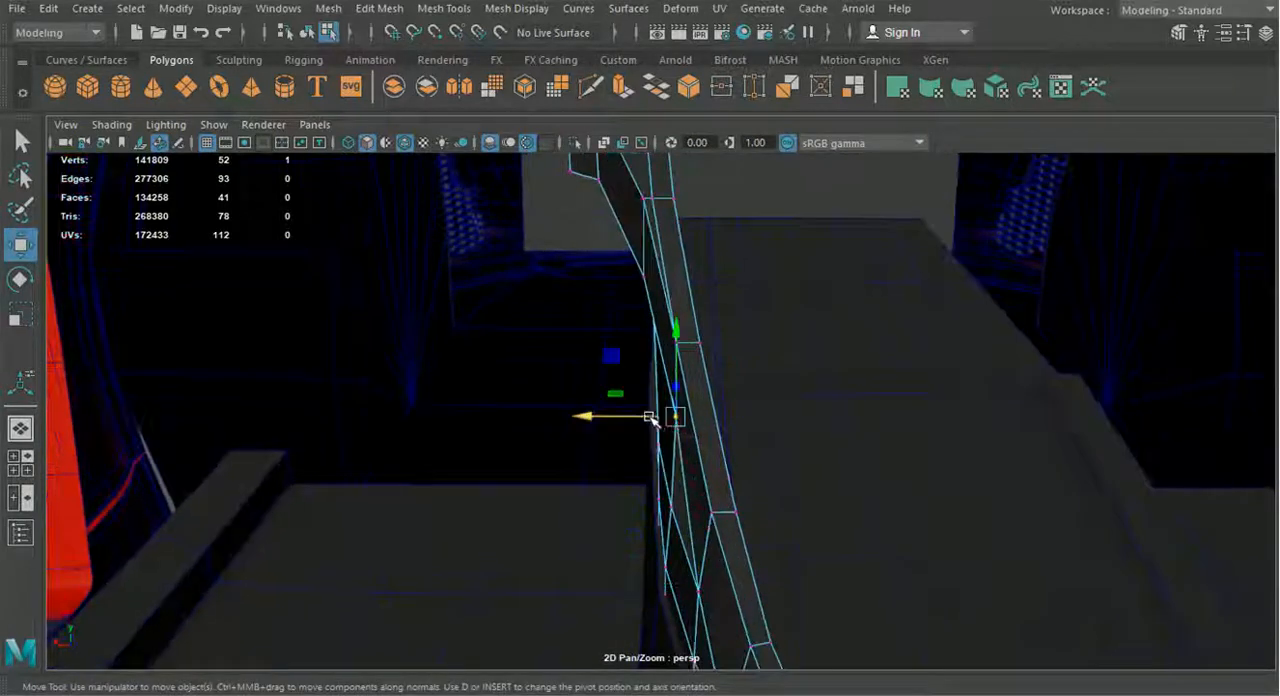
pyautogui.keyDown('alt'); pyautogui.moveTo(646, 420); pyautogui.dragTo(660, 312); pyautogui.keyUp('alt')
pyautogui.click(310, 34)
# Examine how the strip and side panel fit the centre console and interior from several angles
pyautogui.scroll(-5, 611, 265)
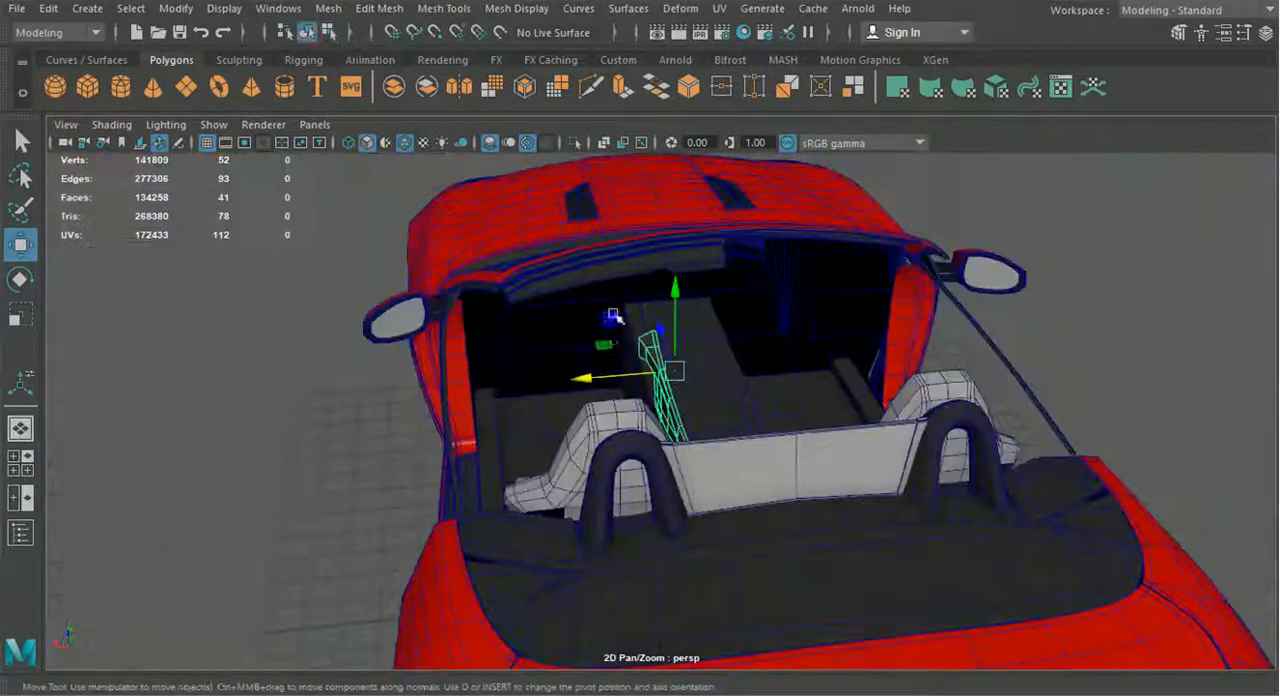
pyautogui.keyDown('alt'); pyautogui.moveTo(569, 364); pyautogui.dragTo(668, 357); pyautogui.keyUp('alt')
pyautogui.scroll(5, 629, 395)
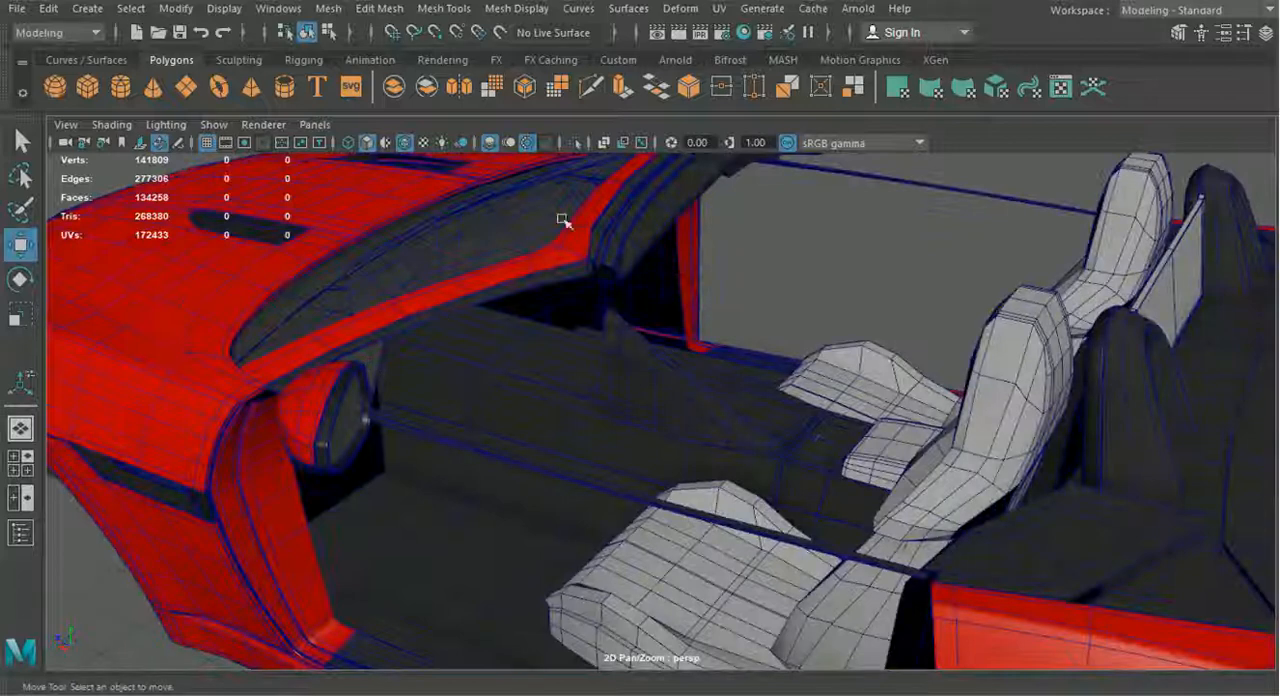
pyautogui.keyDown('alt'); pyautogui.moveTo(690, 300); pyautogui.dragTo(745, 350); pyautogui.keyUp('alt')
pyautogui.keyDown('alt'); pyautogui.moveTo(830, 359); pyautogui.dragTo(938, 457); pyautogui.keyUp('alt')
pyautogui.scroll(5, 948, 432)
pyautogui.scroll(-5, 850, 452)
pyautogui.keyDown('alt'); pyautogui.moveTo(803, 444); pyautogui.dragTo(594, 466); pyautogui.keyUp('alt')
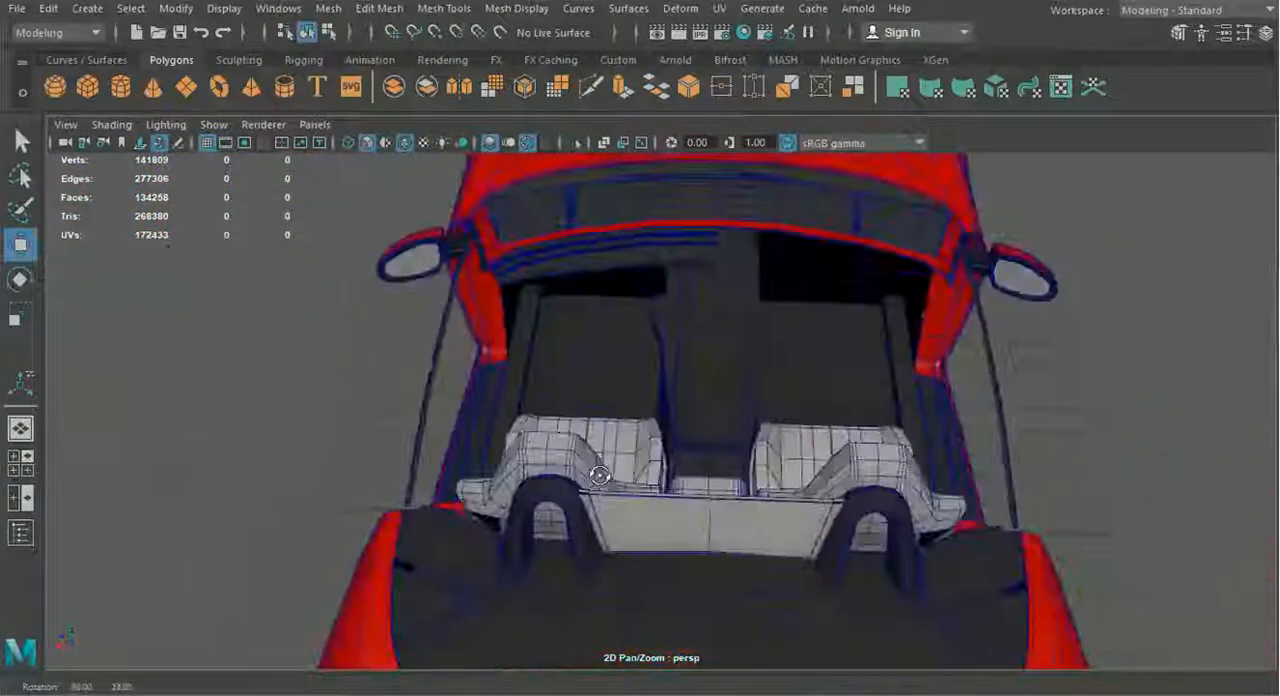
pyautogui.scroll(5, 689, 483)
pyautogui.keyDown('alt'); pyautogui.moveTo(689, 483); pyautogui.dragTo(697, 469); pyautogui.keyUp('alt')
pyautogui.scroll(3, 697, 469)
pyautogui.keyDown('alt'); pyautogui.moveTo(650, 290); pyautogui.dragTo(756, 502, button='middle'); pyautogui.keyUp('alt')
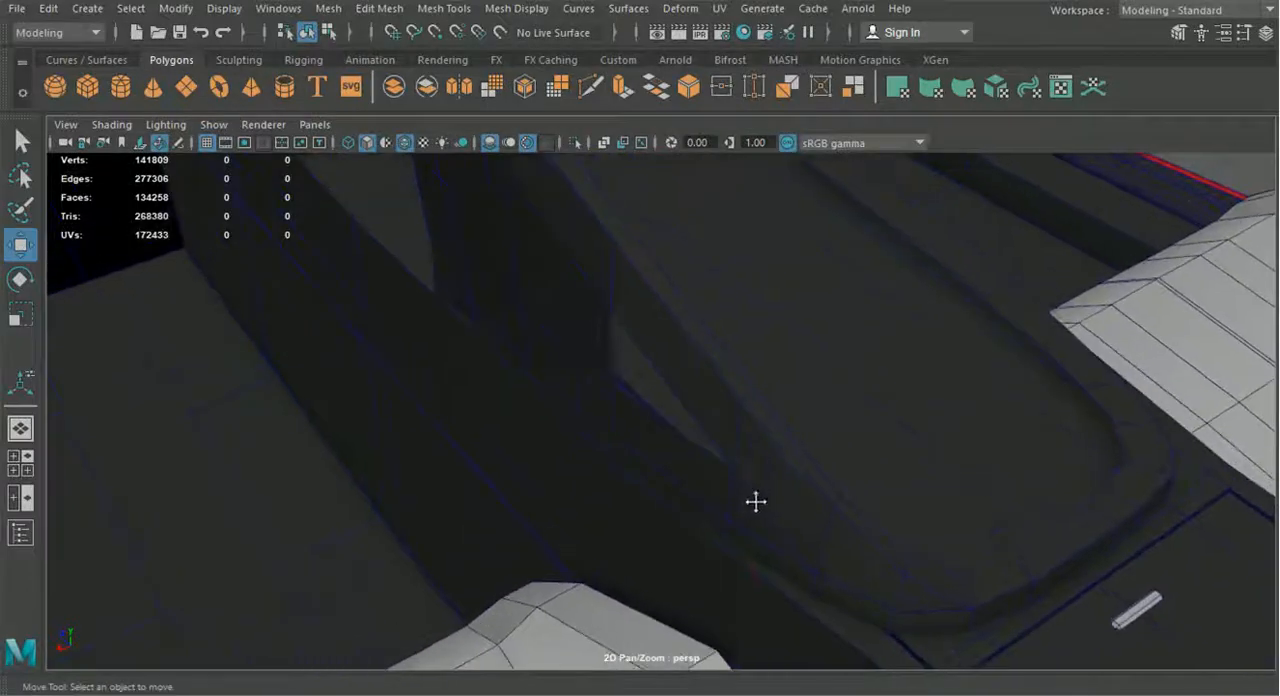
pyautogui.scroll(-12, 700, 423)
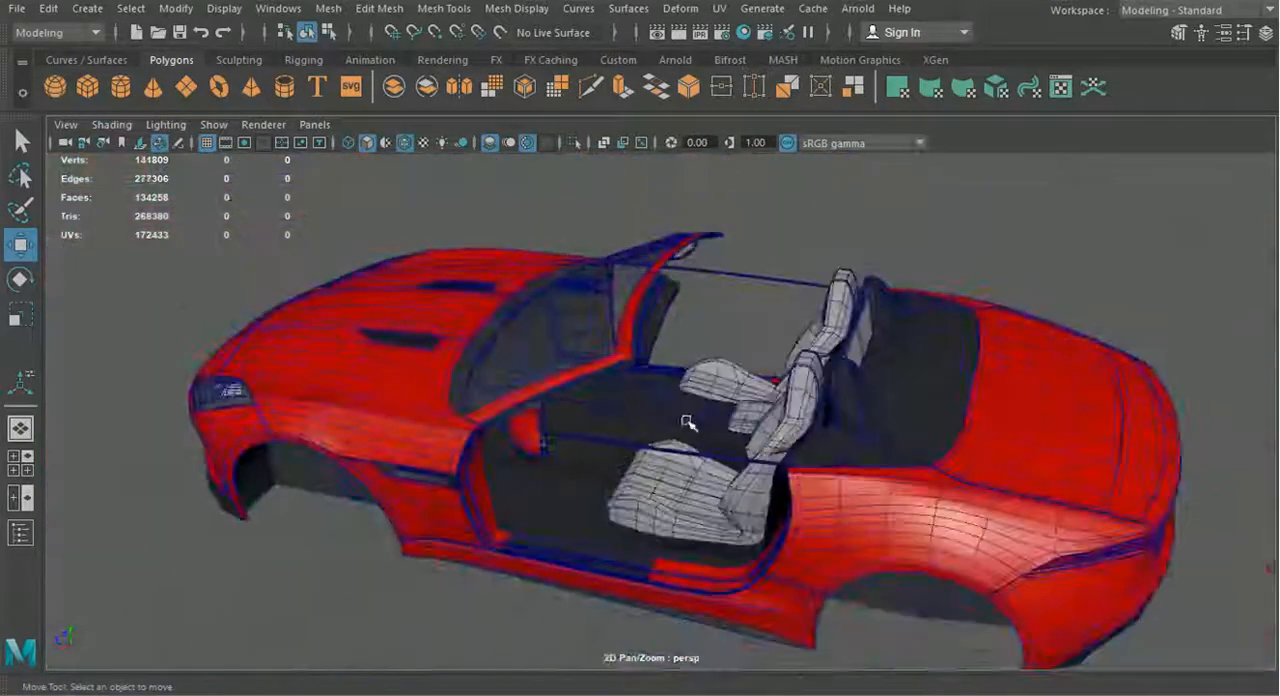
pyautogui.keyDown('alt'); pyautogui.moveTo(688, 422); pyautogui.dragTo(745, 421); pyautogui.keyUp('alt')
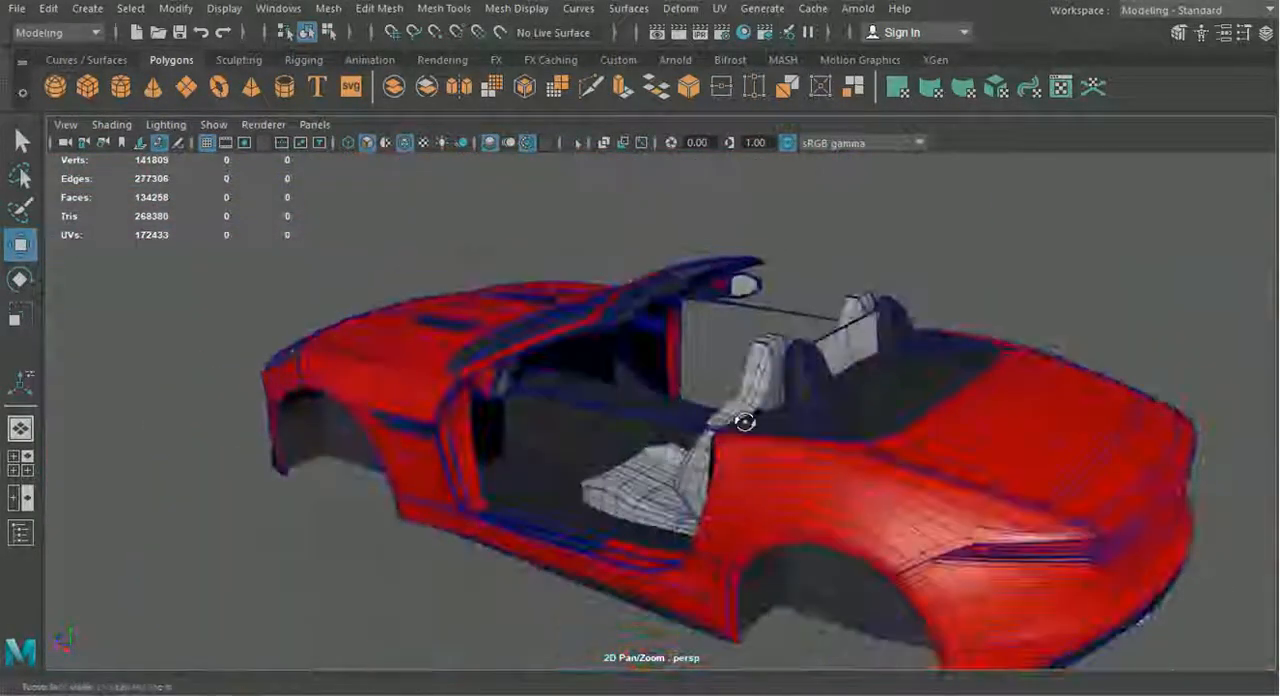